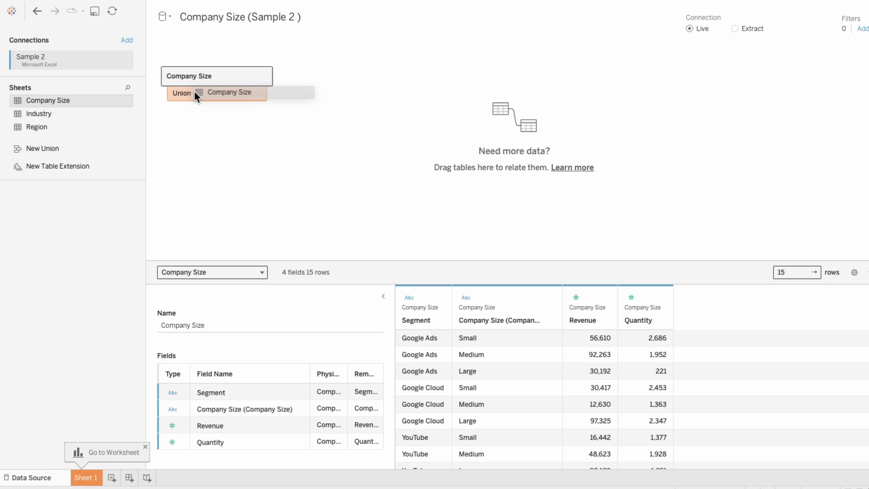
- Union Company Size with a second copy of itself, two copies of Industry and two copies of Region
{"action": "left_click_drag", "start_coordinate": [195, 93], "coordinate": [195, 93]}
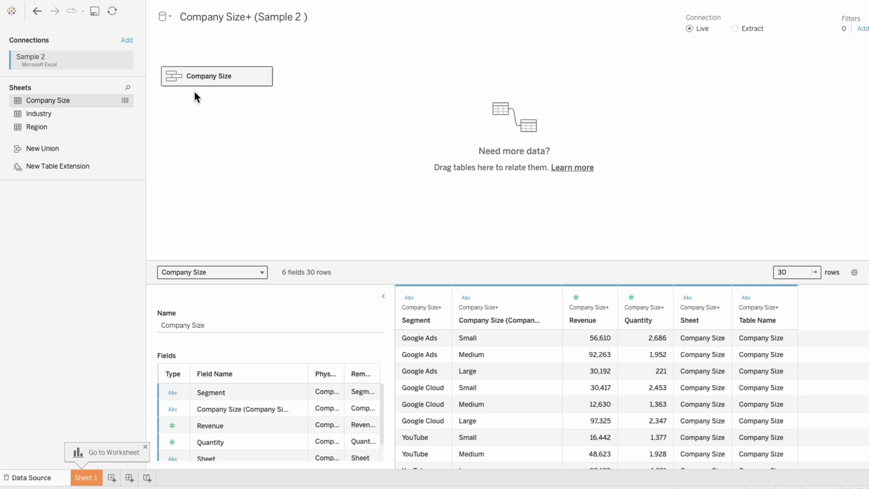
{"action": "left_click_drag", "start_coordinate": [72, 113], "coordinate": [197, 92]}
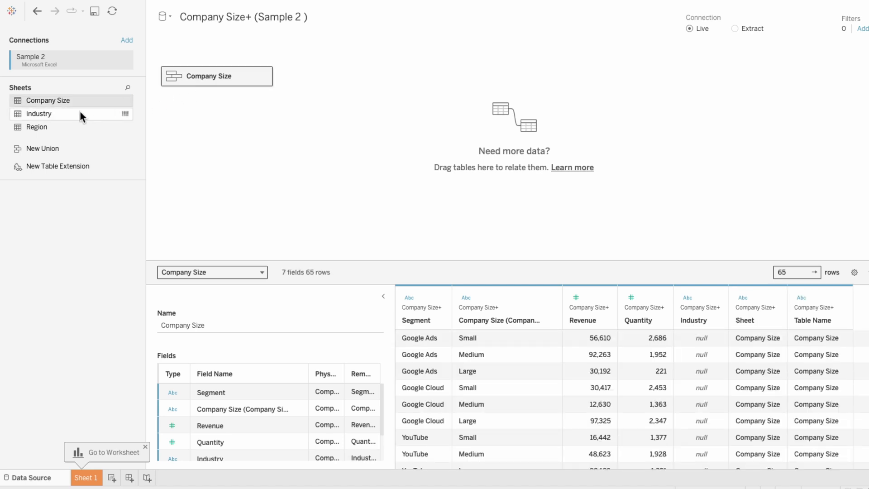
{"action": "left_click_drag", "start_coordinate": [80, 112], "coordinate": [199, 94]}
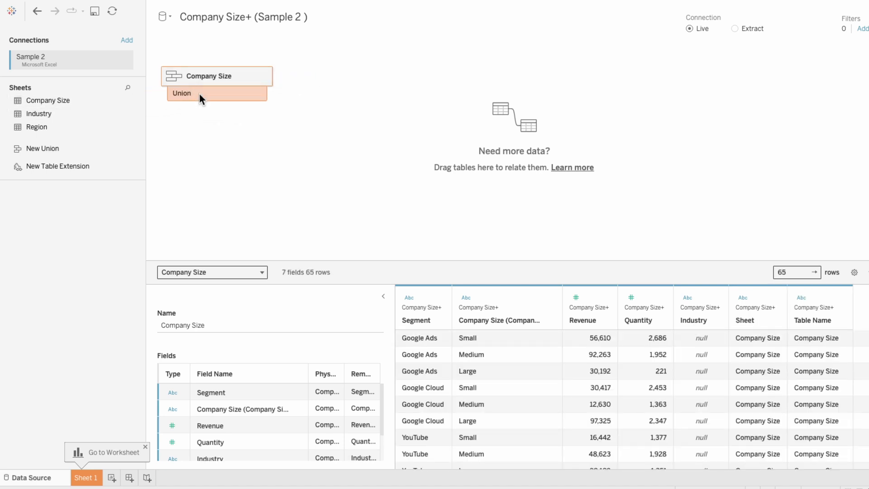
{"action": "left_click_drag", "start_coordinate": [82, 131], "coordinate": [220, 91]}
{"action": "left_click_drag", "start_coordinate": [66, 126], "coordinate": [223, 91]}
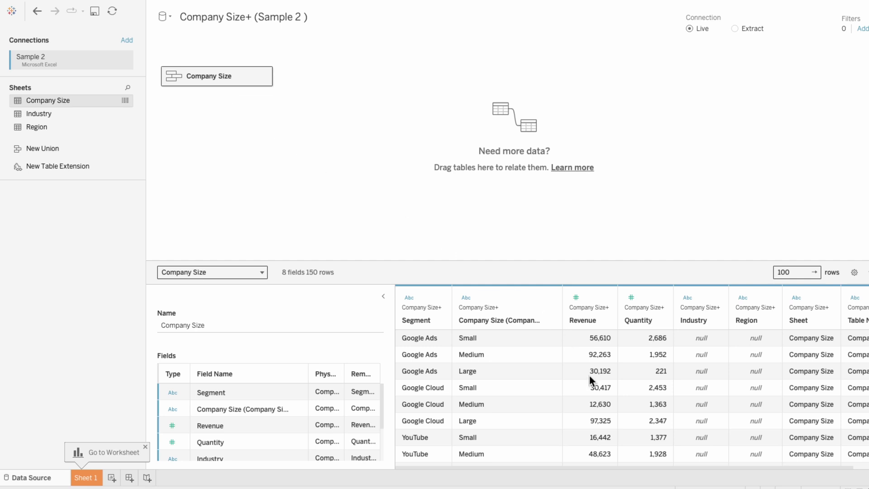
- Merge the mismatched Region, Industry and Company Size fields of the union into one field
{"action": "left_click_drag", "start_coordinate": [628, 466], "coordinate": [724, 430]}
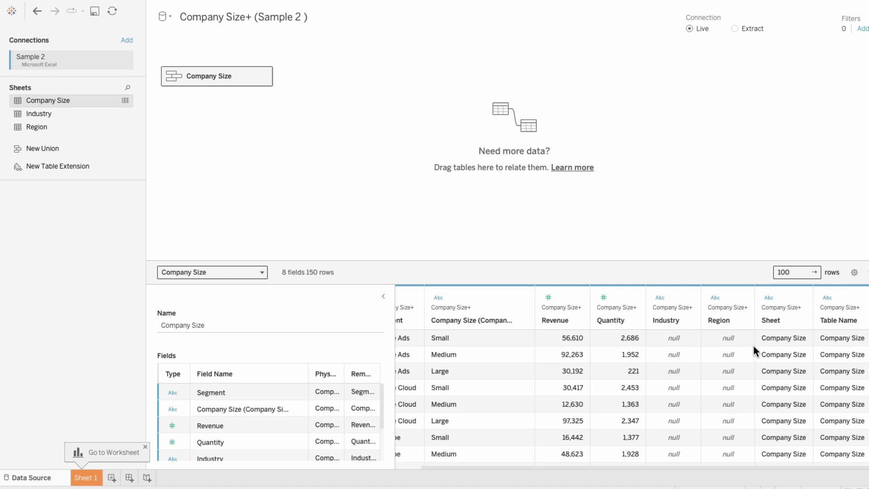
{"action": "left_click", "coordinate": [729, 295]}
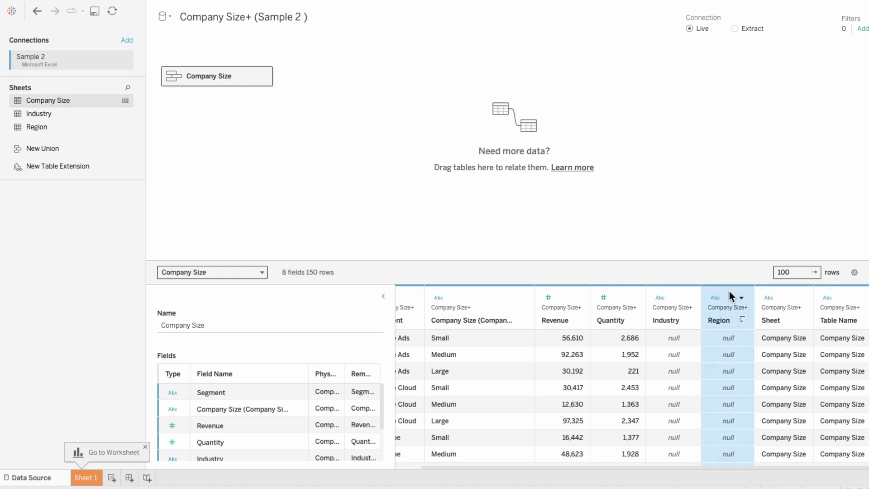
{"action": "left_click", "coordinate": [674, 294], "text": "ctrl"}
{"action": "left_click", "coordinate": [495, 294], "text": "ctrl"}
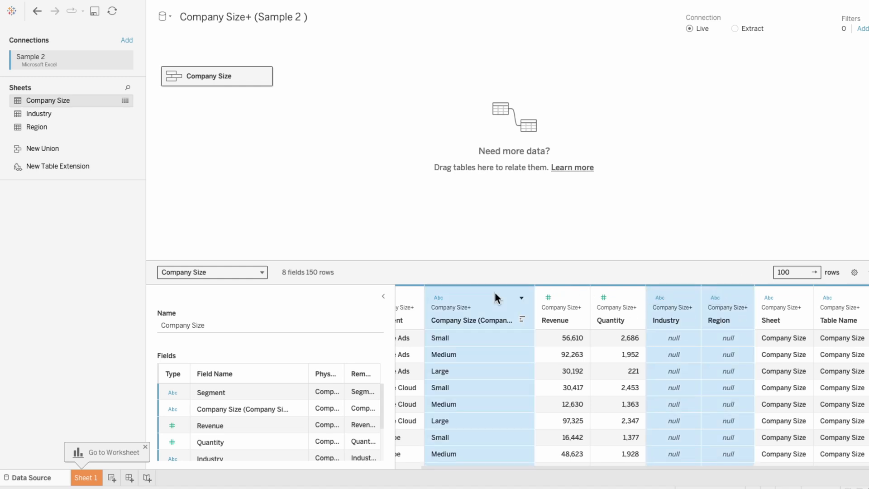
{"action": "left_click", "coordinate": [521, 297]}
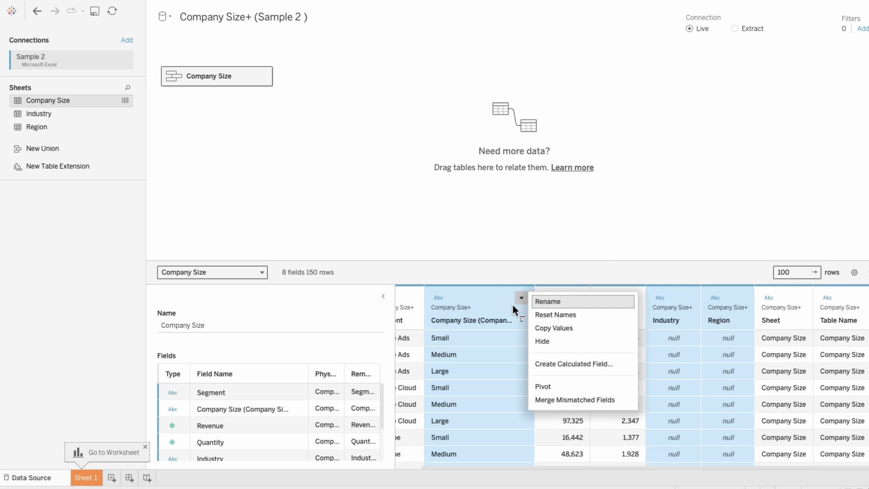
{"action": "left_click", "coordinate": [542, 400]}
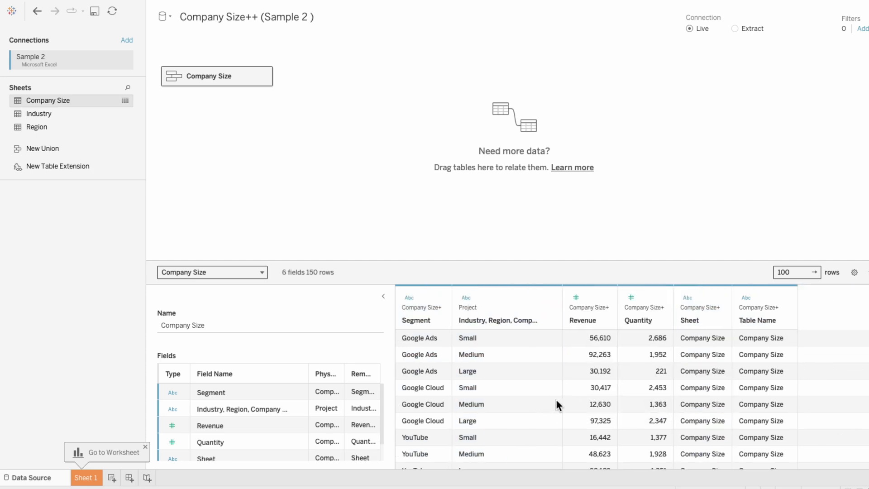
- Examine the unioned rows, checking the merged field, Sheet and Table Name columns for each source sheet
{"action": "scroll", "coordinate": [557, 400], "scroll_direction": "down", "scroll_amount": 3}
{"action": "scroll", "coordinate": [559, 401], "scroll_direction": "up", "scroll_amount": 2}
{"action": "scroll", "coordinate": [561, 402], "scroll_direction": "down", "scroll_amount": 3}
{"action": "scroll", "coordinate": [566, 400], "scroll_direction": "up", "scroll_amount": 1}
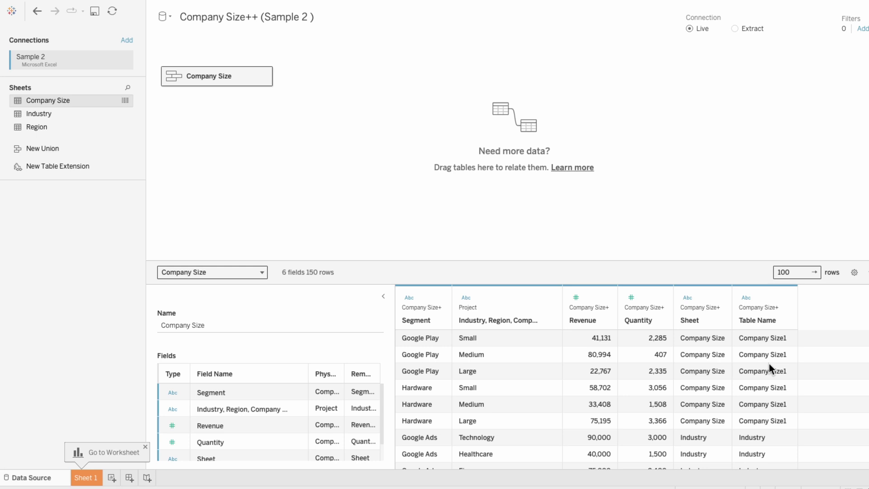
{"action": "scroll", "coordinate": [769, 363], "scroll_direction": "down", "scroll_amount": 3}
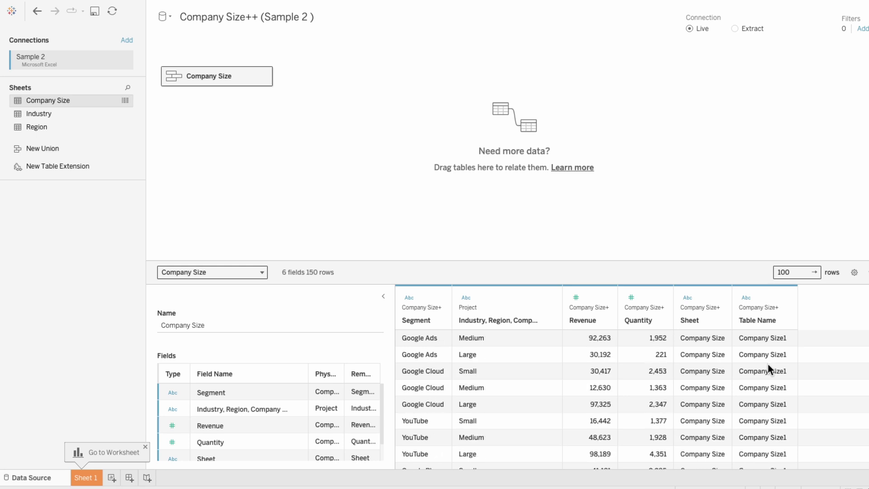
{"action": "scroll", "coordinate": [768, 363], "scroll_direction": "up", "scroll_amount": 4}
{"action": "scroll", "coordinate": [767, 364], "scroll_direction": "down", "scroll_amount": 10}
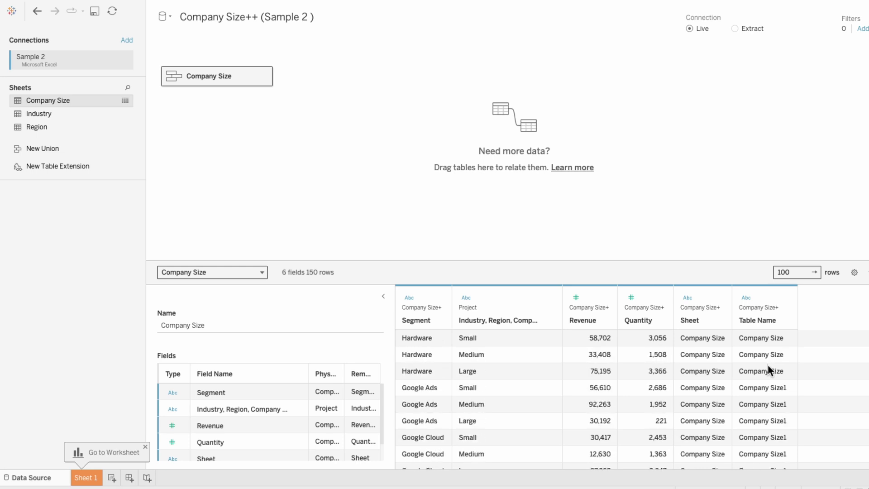
{"action": "scroll", "coordinate": [767, 369], "scroll_direction": "down", "scroll_amount": 10}
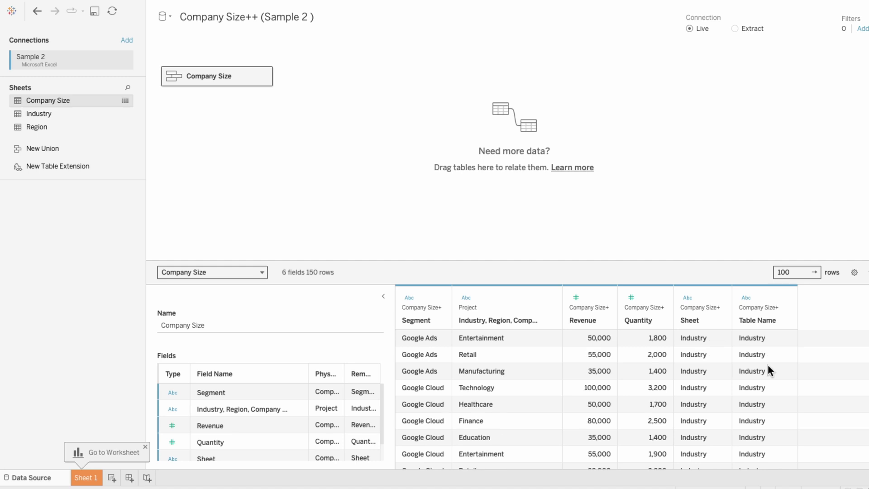
{"action": "scroll", "coordinate": [766, 374], "scroll_direction": "down", "scroll_amount": 10}
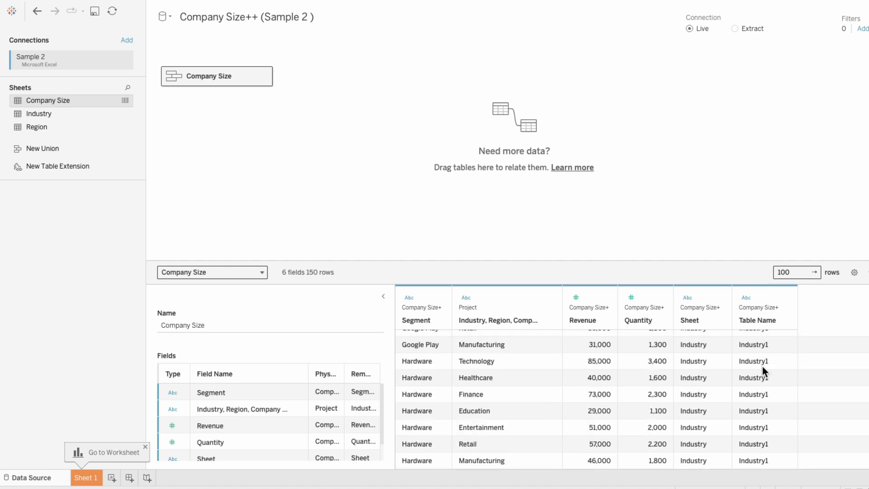
- Go to worksheet Sheet 1 and rename it as Sankey
{"action": "left_click", "coordinate": [83, 479]}
{"action": "double_click", "coordinate": [82, 478]}
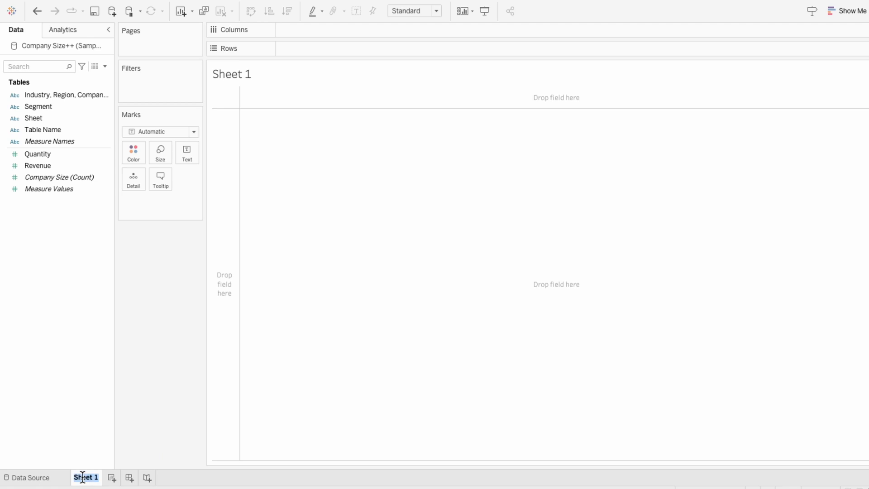
{"action": "type", "text": "Sankey"}
{"action": "key", "text": "Return"}
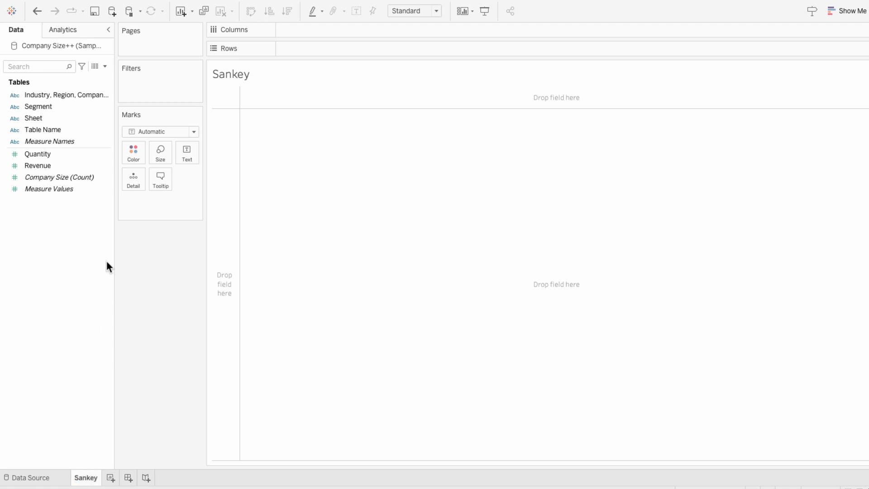
- Rename the merged Industry, Region, Company Size field as Categories and place Table Name on Rows
{"action": "right_click", "coordinate": [71, 96]}
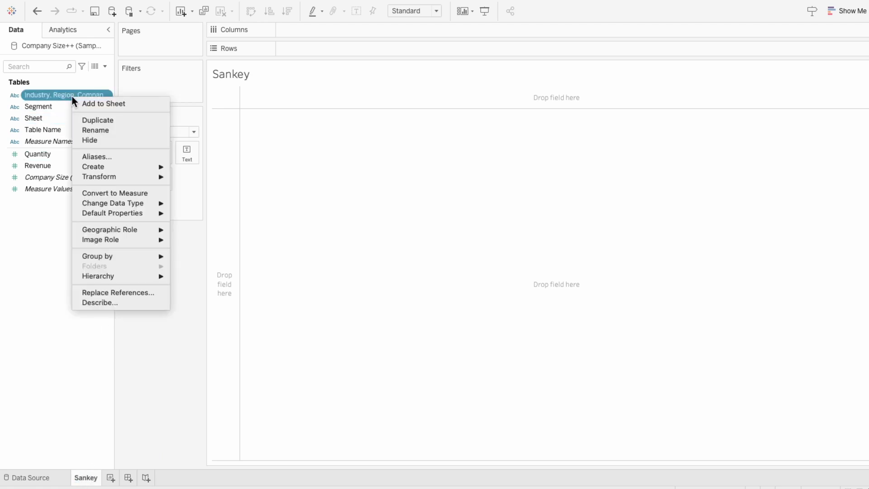
{"action": "left_click", "coordinate": [80, 131]}
{"action": "type", "text": "C"}
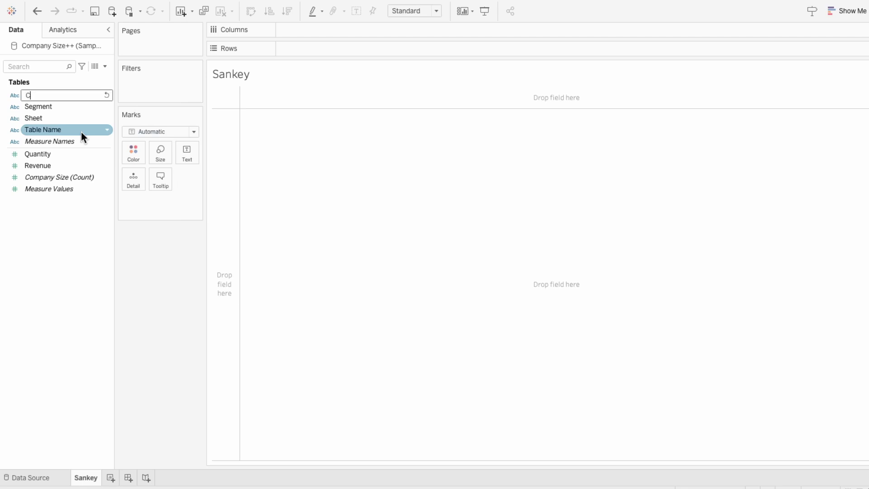
{"action": "type", "text": "ategories"}
{"action": "key", "text": "Return"}
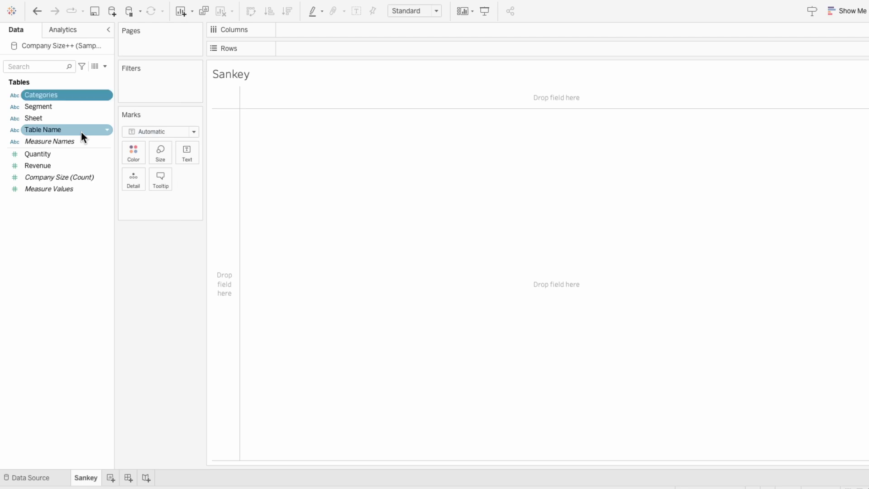
{"action": "left_click_drag", "start_coordinate": [72, 131], "coordinate": [319, 48]}
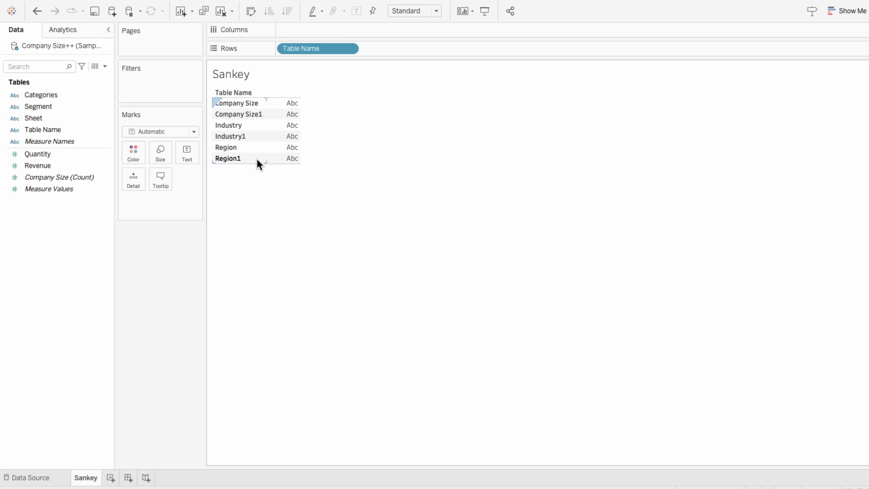
- Start a new parameter named Metric Type with the String data type and clear its current value
{"action": "left_click", "coordinate": [105, 67]}
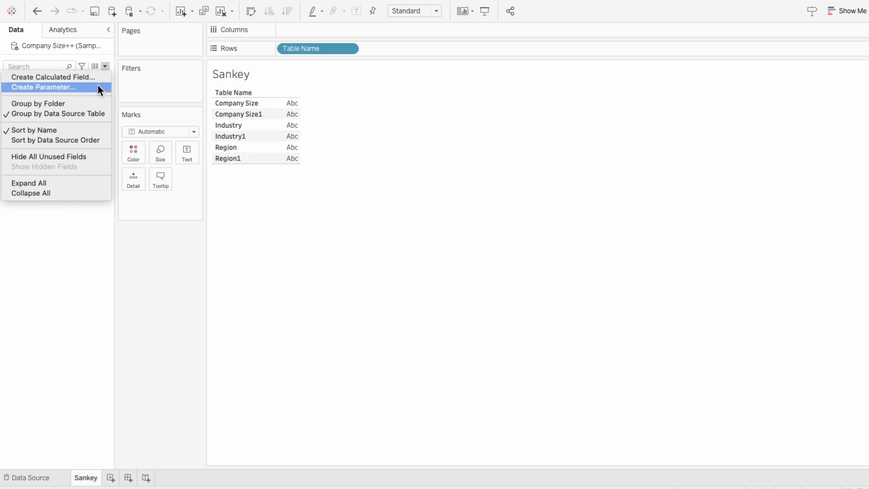
{"action": "left_click", "coordinate": [97, 87]}
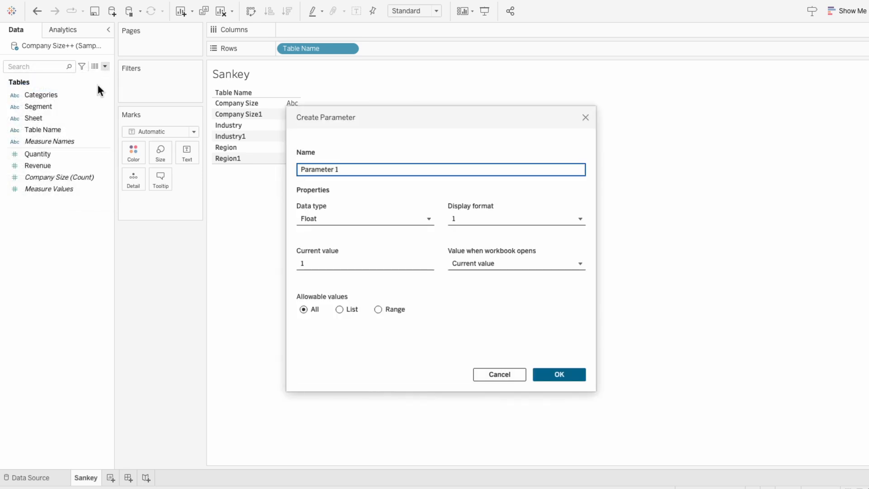
{"action": "triple_click", "coordinate": [321, 168]}
{"action": "type", "text": "Metric Type"}
{"action": "left_click", "coordinate": [319, 217]}
{"action": "left_click", "coordinate": [332, 262]}
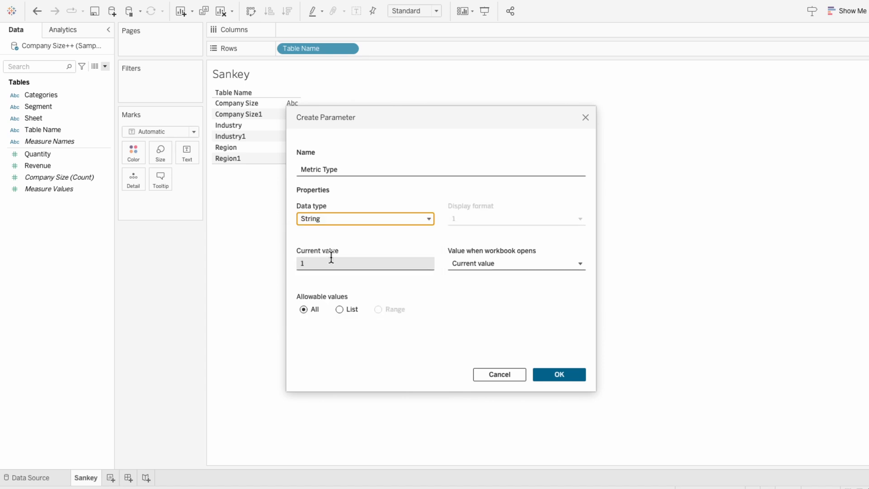
{"action": "left_click", "coordinate": [331, 261]}
{"action": "key", "text": "BackSpace"}
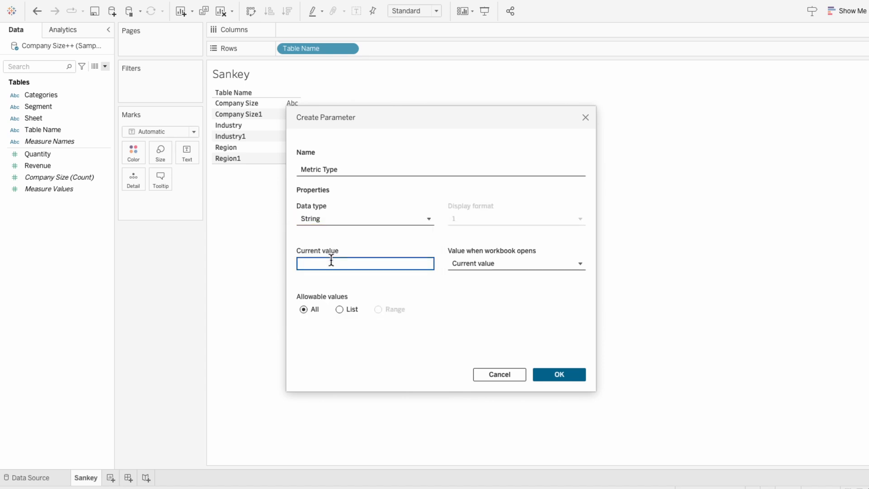
- Restrict the parameter's allowable values to a list of Revenue and Quantity, and create it
{"action": "left_click", "coordinate": [344, 309]}
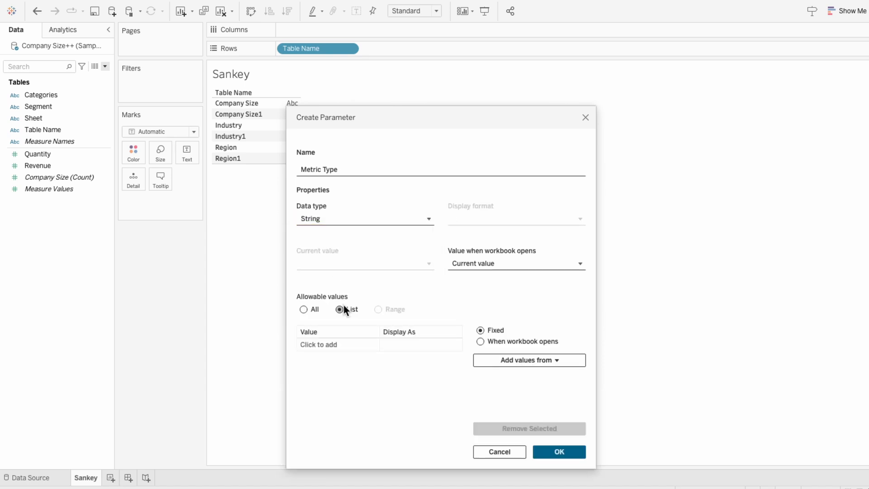
{"action": "left_click", "coordinate": [337, 343]}
{"action": "type", "text": "Revenue"}
{"action": "key", "text": "Return"}
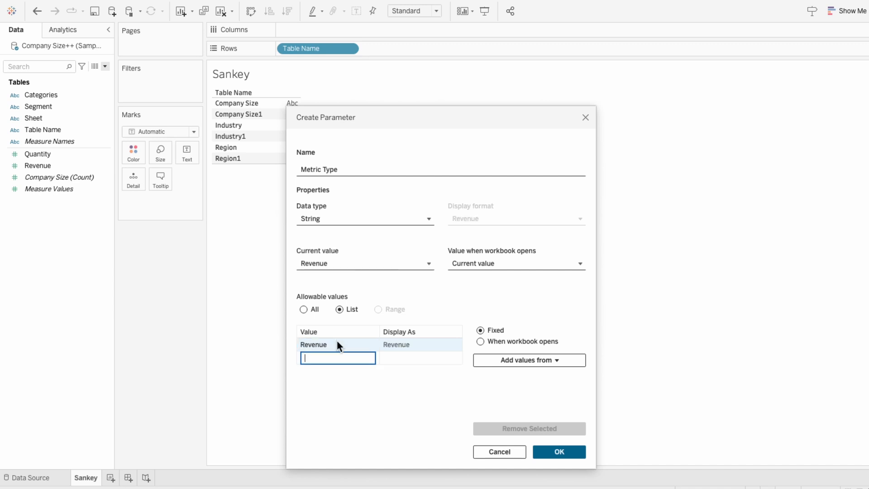
{"action": "type", "text": "Quantity"}
{"action": "key", "text": "Return"}
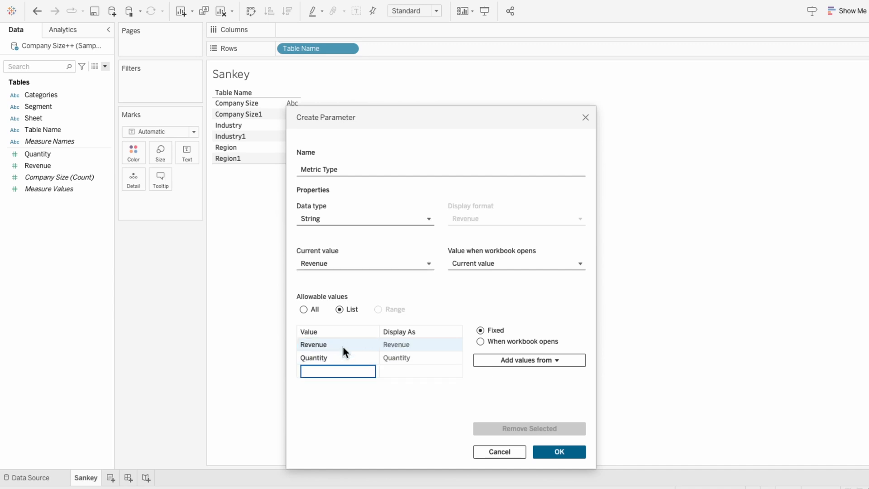
{"action": "left_click", "coordinate": [554, 446]}
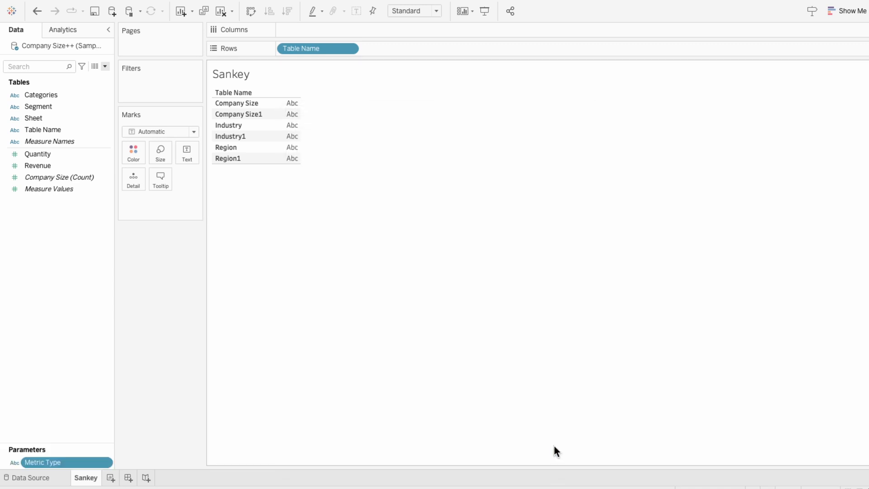
- Show the Metric Type parameter control and filter the worksheet by Sheet to keep only Company Size
{"action": "right_click", "coordinate": [54, 462]}
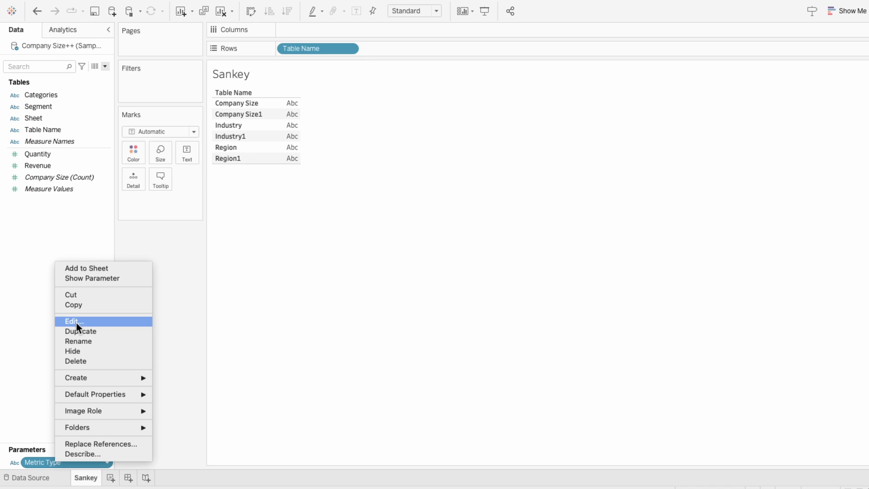
{"action": "left_click", "coordinate": [86, 278]}
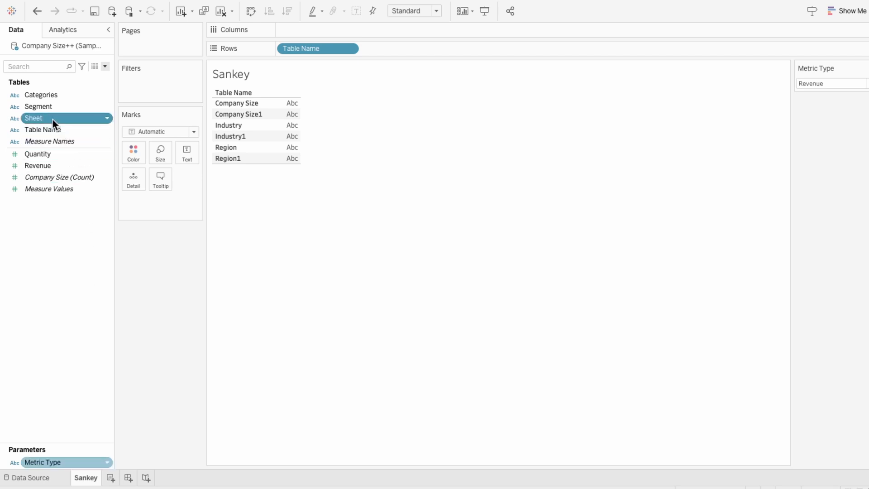
{"action": "left_click_drag", "start_coordinate": [53, 119], "coordinate": [142, 92]}
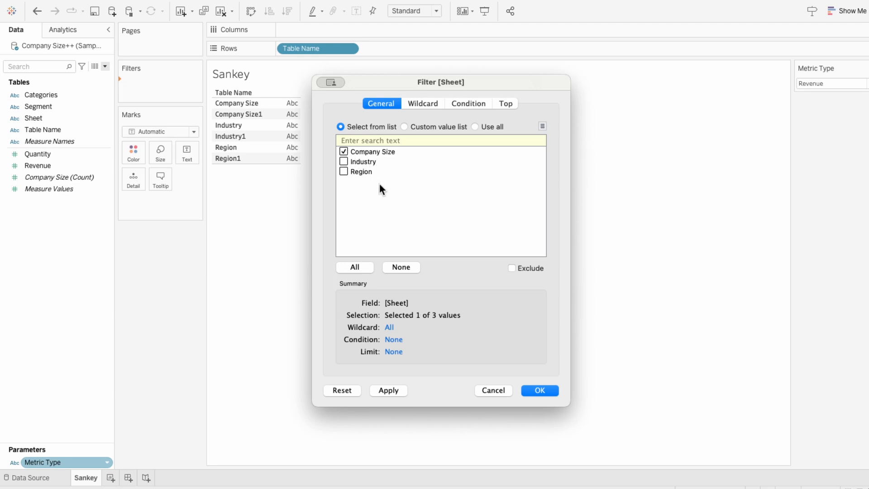
{"action": "left_click", "coordinate": [551, 392]}
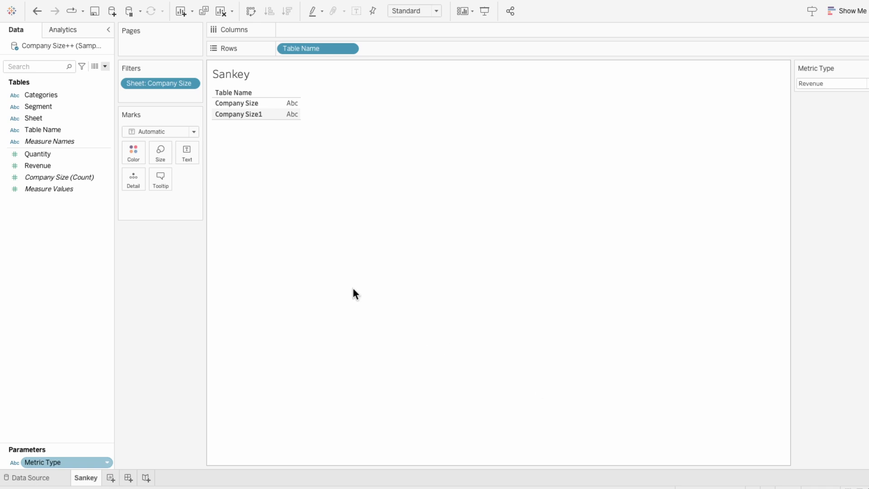
- Create a calculated field named Points with the formula IF CONTAINS([Table Name], "1") THEN 1 ELSE 49 END
{"action": "left_click", "coordinate": [105, 66]}
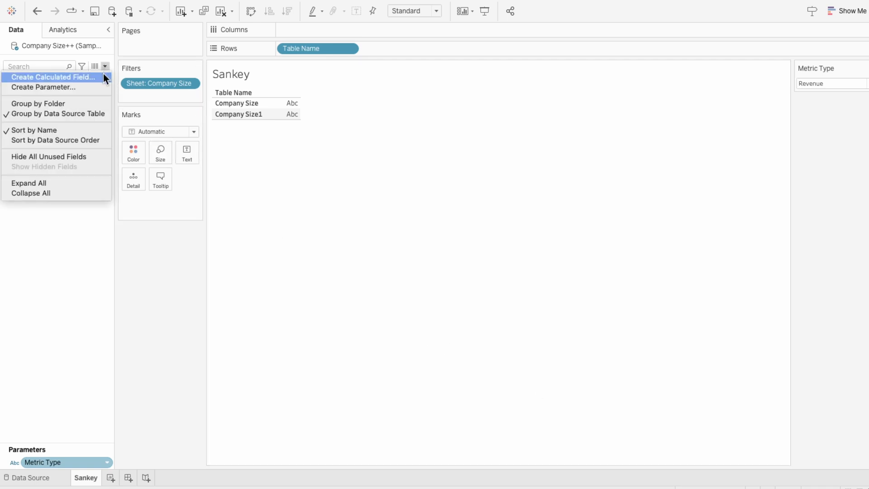
{"action": "left_click", "coordinate": [104, 74]}
{"action": "type", "text": "Points"}
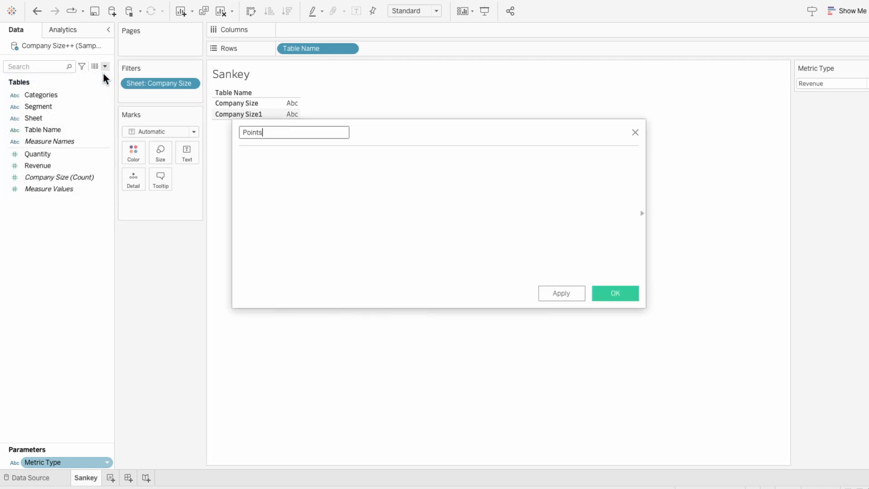
{"action": "key", "text": "Tab"}
{"action": "type", "text": "IF CO"}
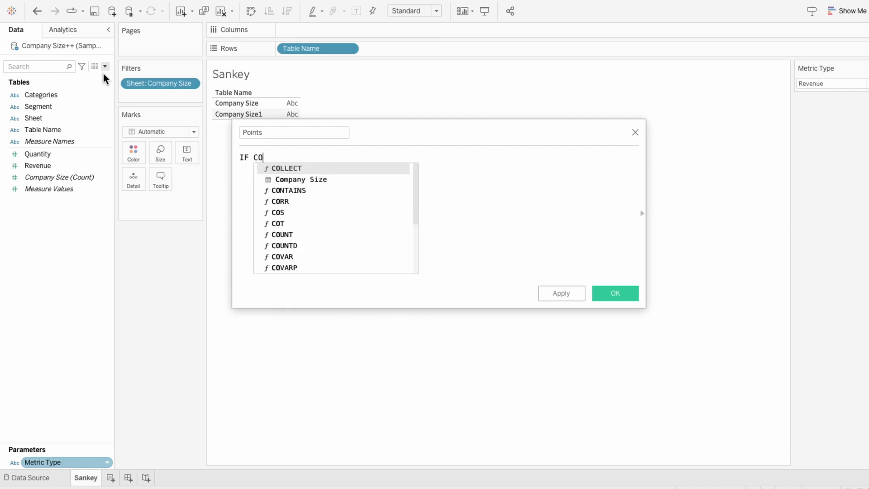
{"action": "type", "text": "NTAINS([ta"}
{"action": "key", "text": "Return"}
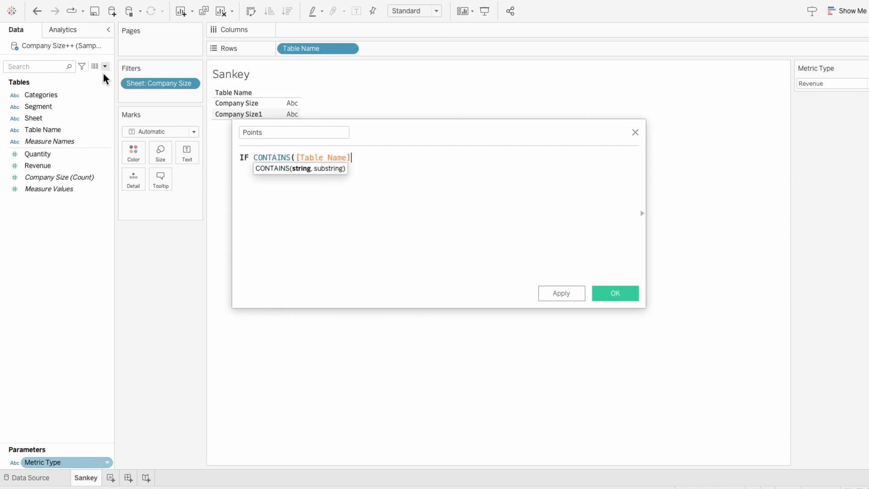
{"action": "type", "text": ", \"1\") THEN 1"}
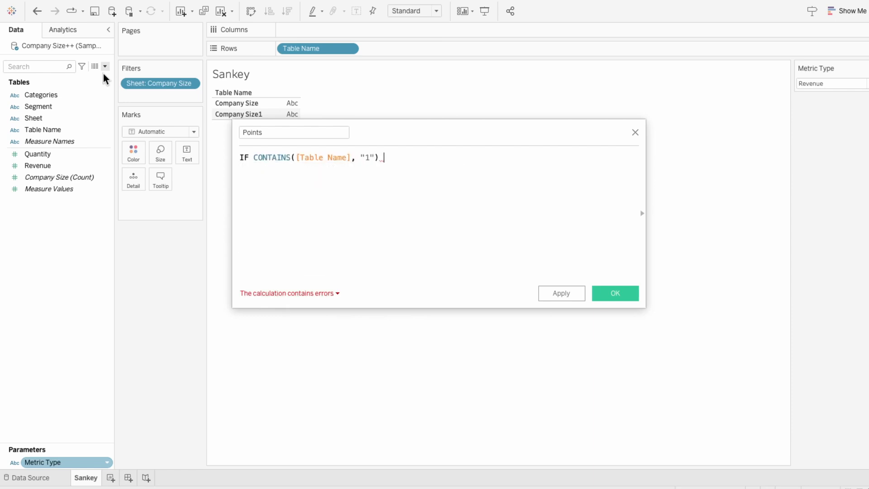
{"action": "type", "text": " ELSE 49 END"}
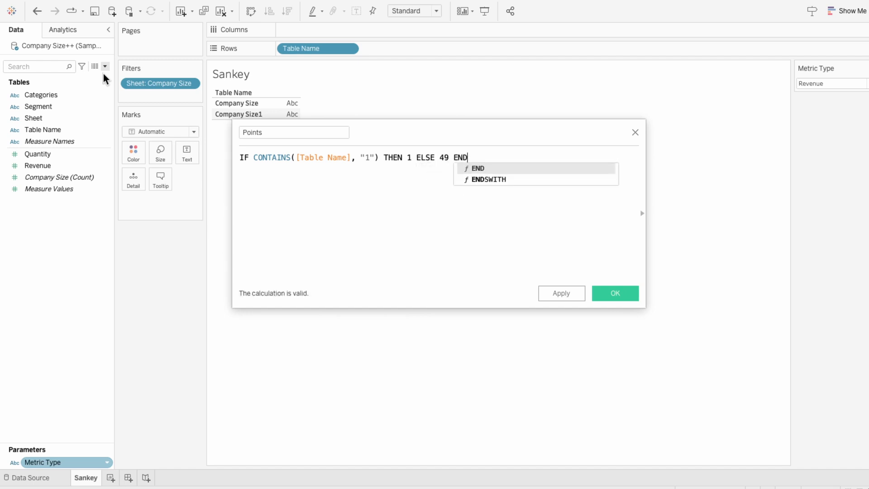
{"action": "left_click", "coordinate": [476, 246]}
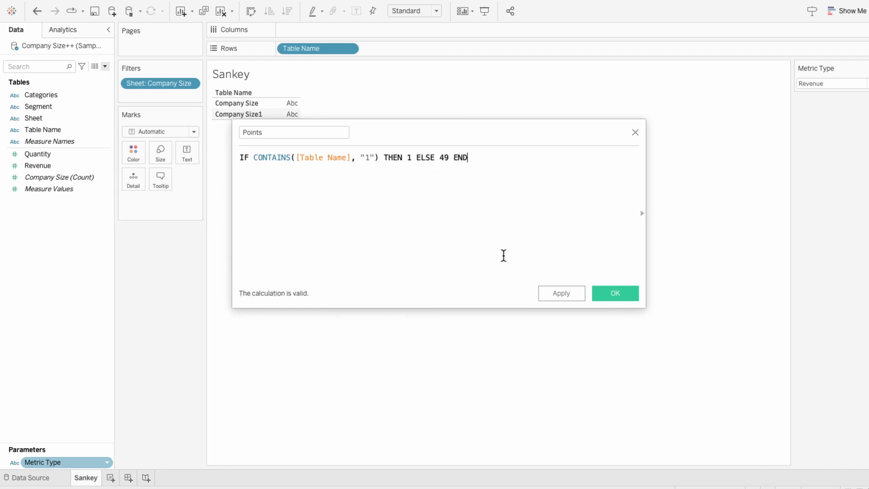
{"action": "left_click", "coordinate": [606, 295]}
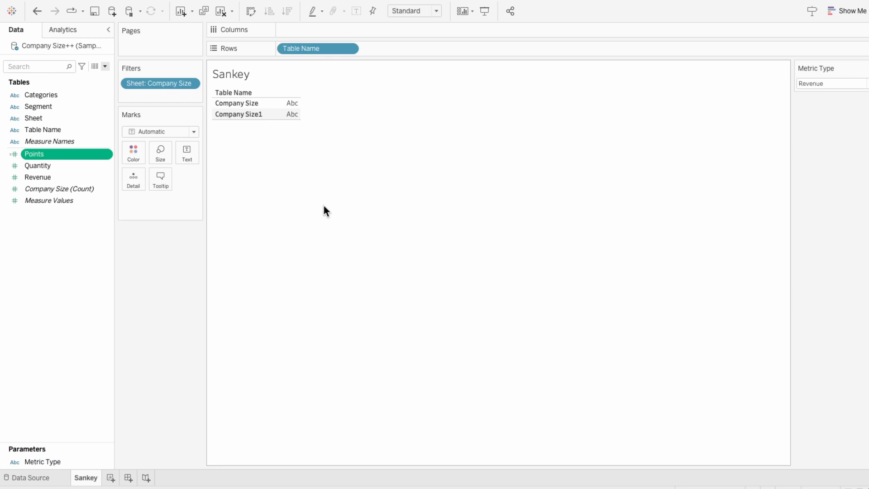
- Create bins from the Points field with a bin size of 1, keeping the field name Points (bin)
{"action": "right_click", "coordinate": [78, 159]}
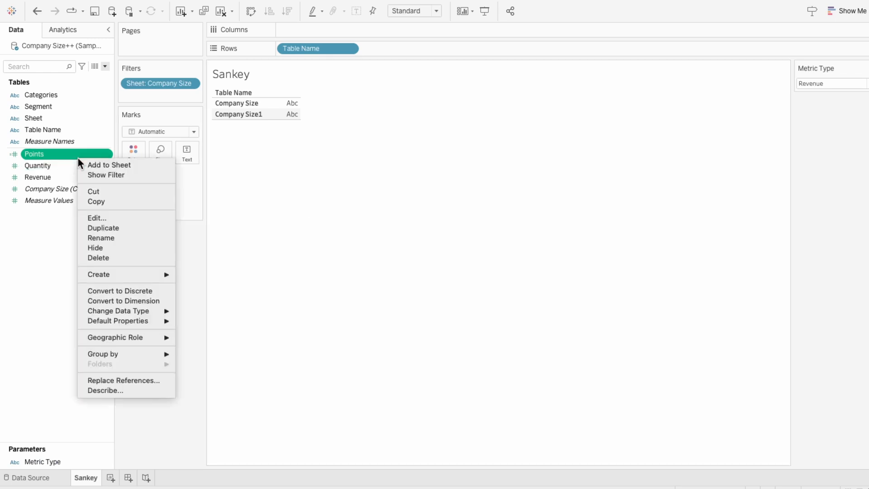
{"action": "mouse_move", "coordinate": [96, 276]}
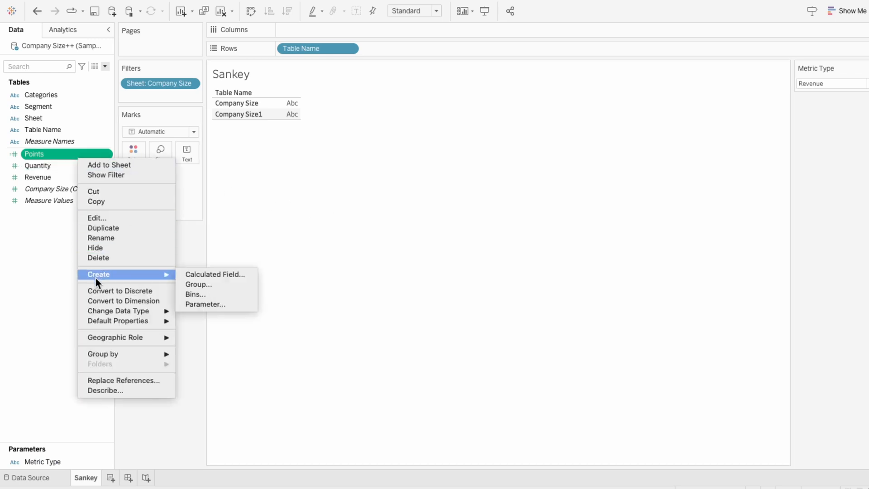
{"action": "left_click", "coordinate": [193, 295]}
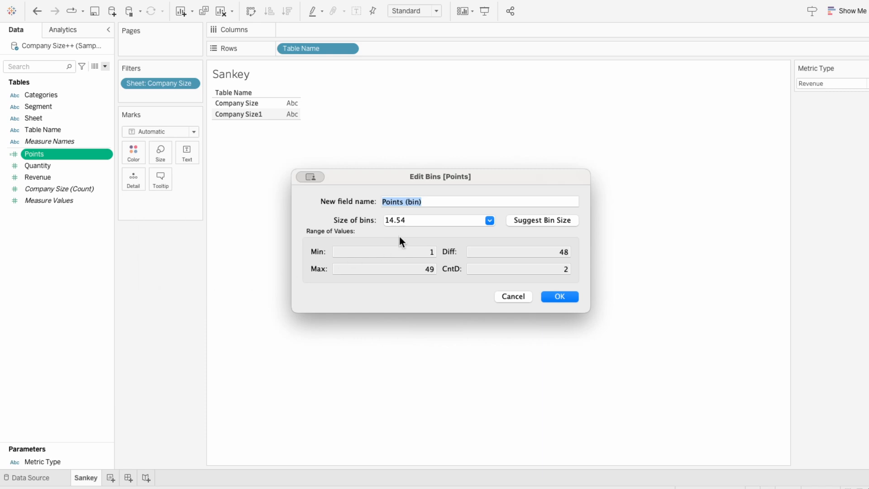
{"action": "double_click", "coordinate": [413, 220]}
{"action": "type", "text": "1"}
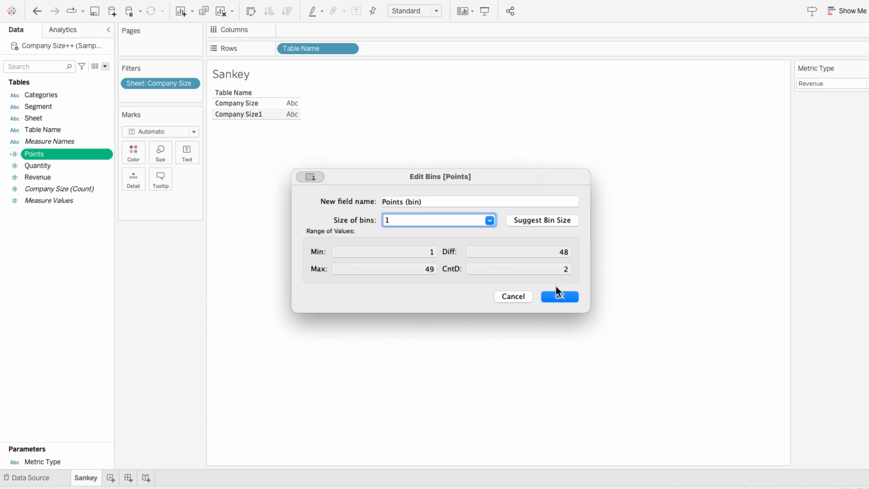
{"action": "left_click", "coordinate": [561, 297]}
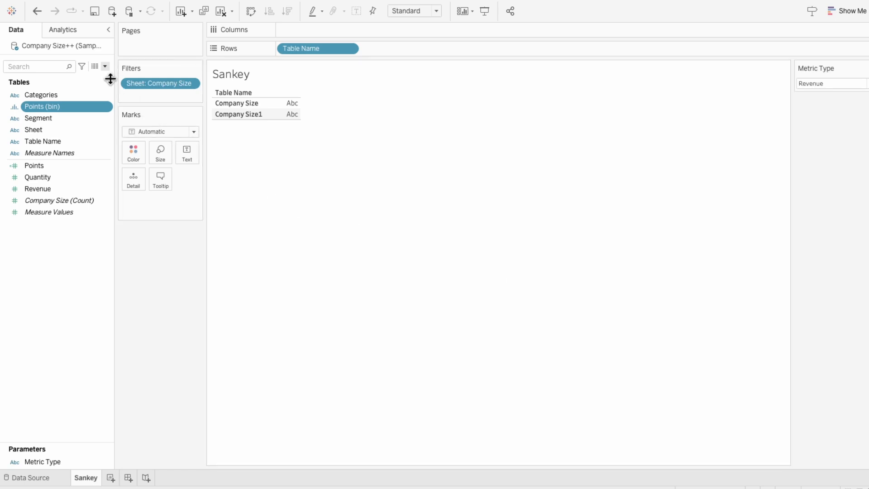
- Create a calculated field named Norm Points with the formula (INDEX() - 25) / 4
{"action": "left_click", "coordinate": [107, 66]}
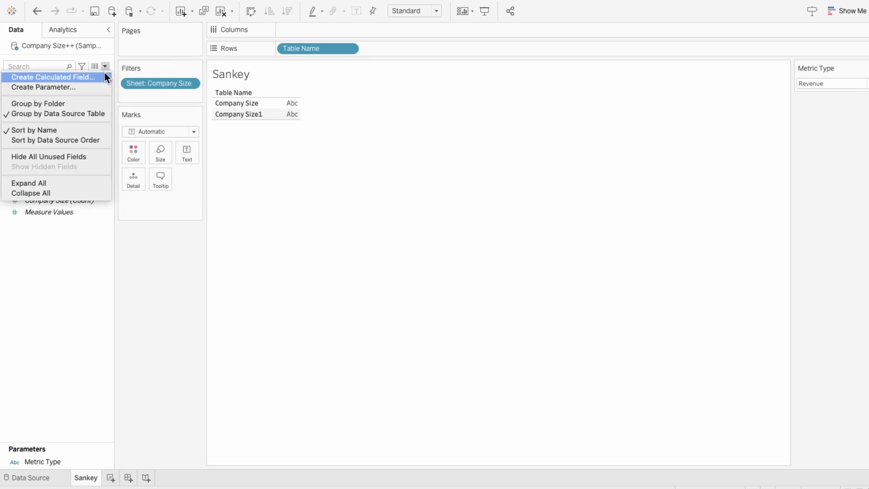
{"action": "left_click", "coordinate": [104, 71]}
{"action": "type", "text": "Norm Points"}
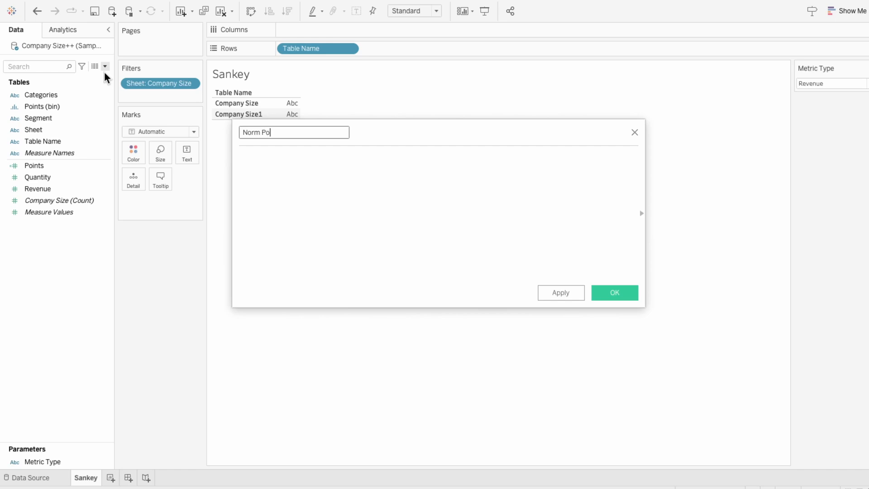
{"action": "key", "text": "Tab"}
{"action": "type", "text": "("}
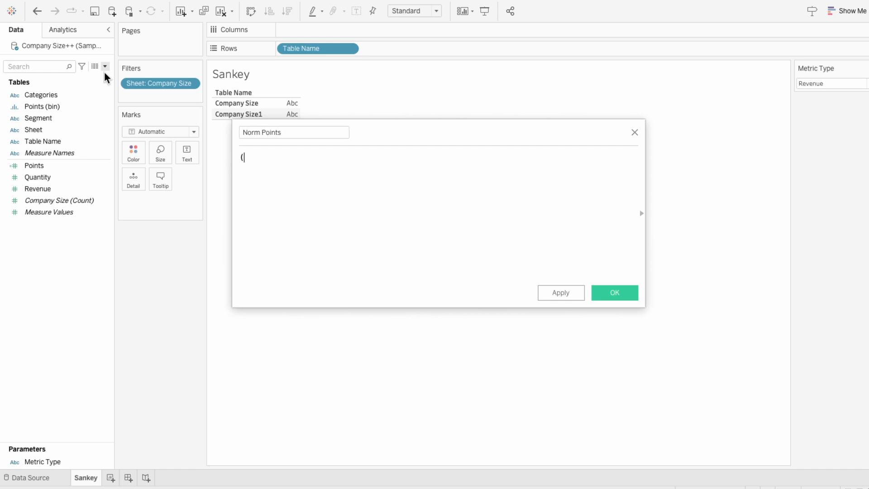
{"action": "type", "text": "INDEX() - 25) / 4"}
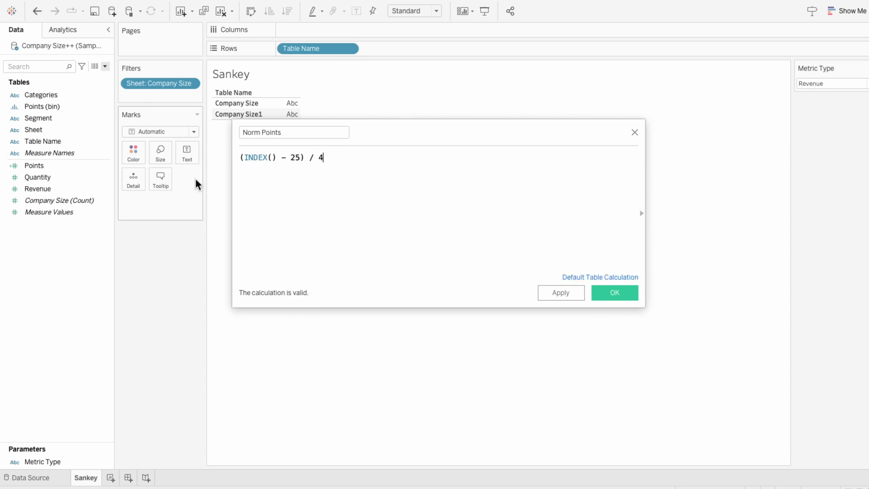
{"action": "left_click", "coordinate": [597, 294]}
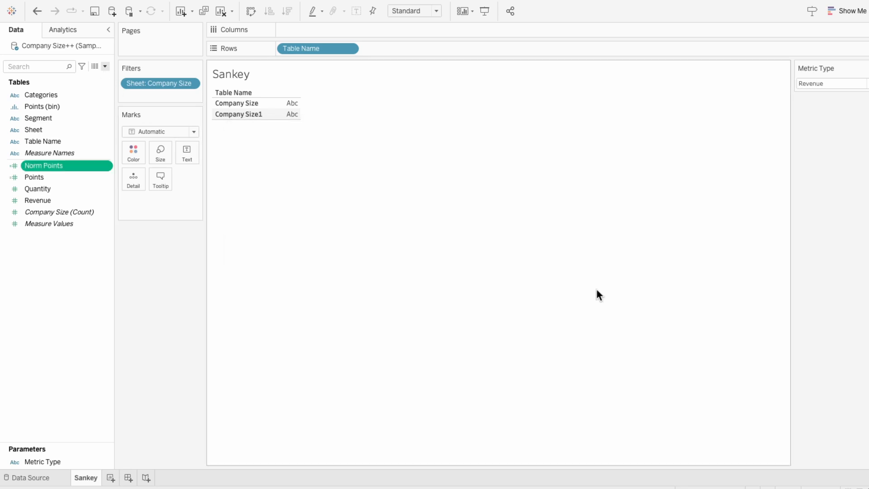
- Start a calculated field named Rank 1 with the formula RUNNING_SUM(SUM([Revenue])) / TOTAL(SUM([Revenue]))
{"action": "left_click", "coordinate": [104, 66]}
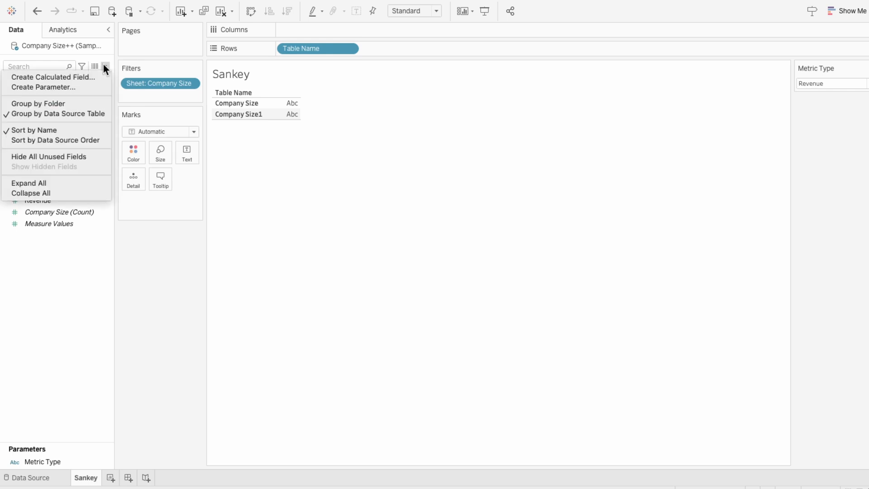
{"action": "left_click", "coordinate": [100, 75]}
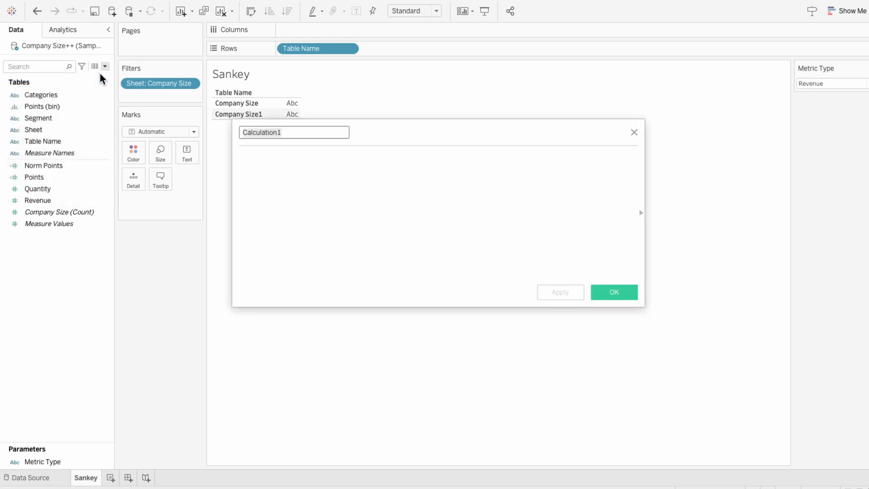
{"action": "type", "text": "Rank 1"}
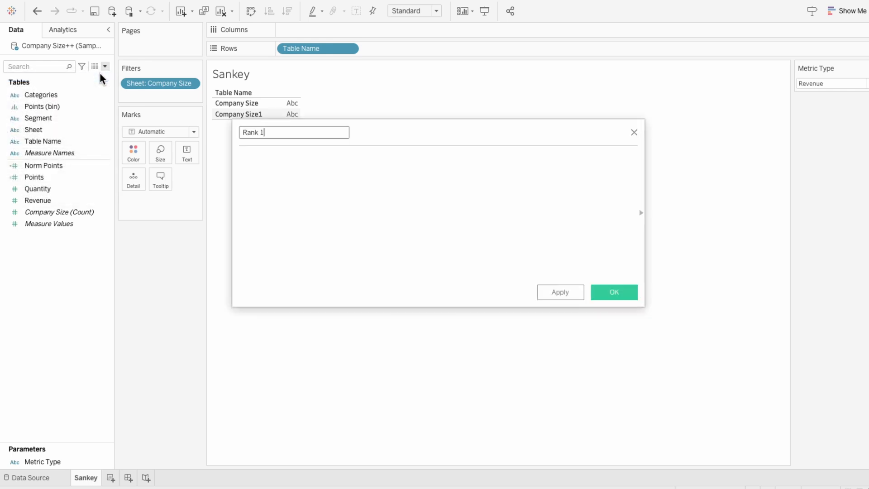
{"action": "key", "text": "Tab"}
{"action": "type", "text": "RUNNING_"}
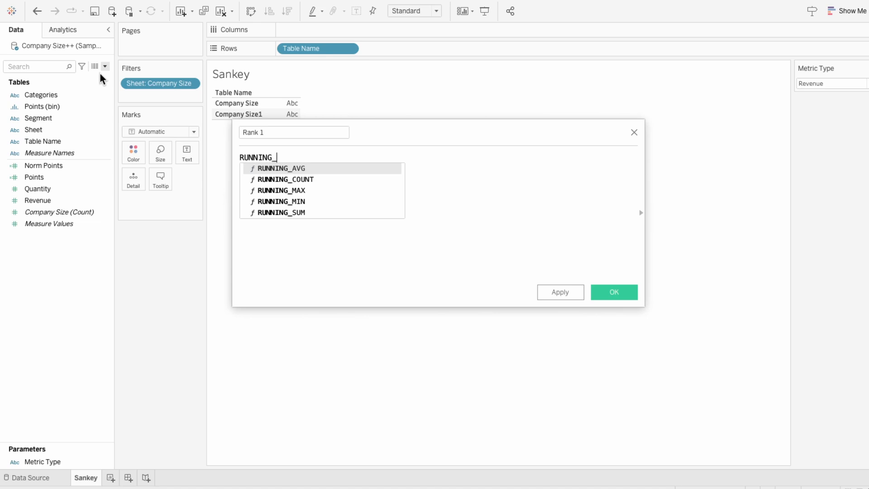
{"action": "type", "text": "SUM(SUM("}
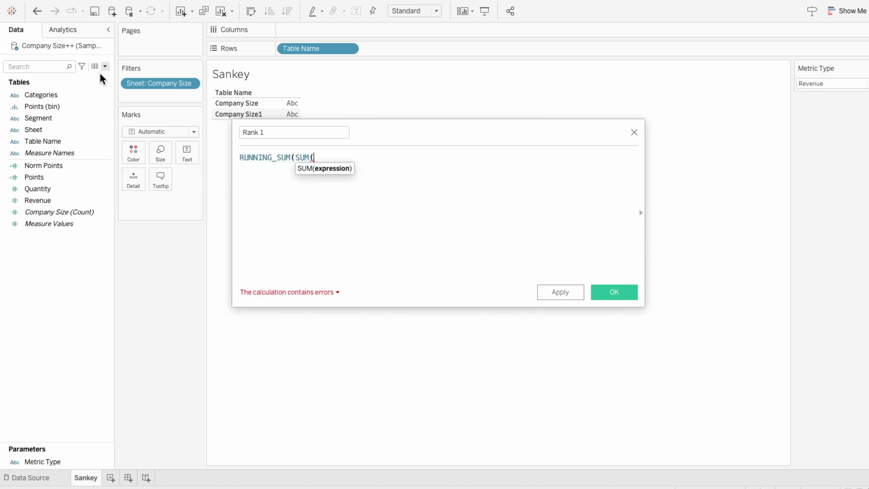
{"action": "type", "text": "rev"}
{"action": "key", "text": "Return"}
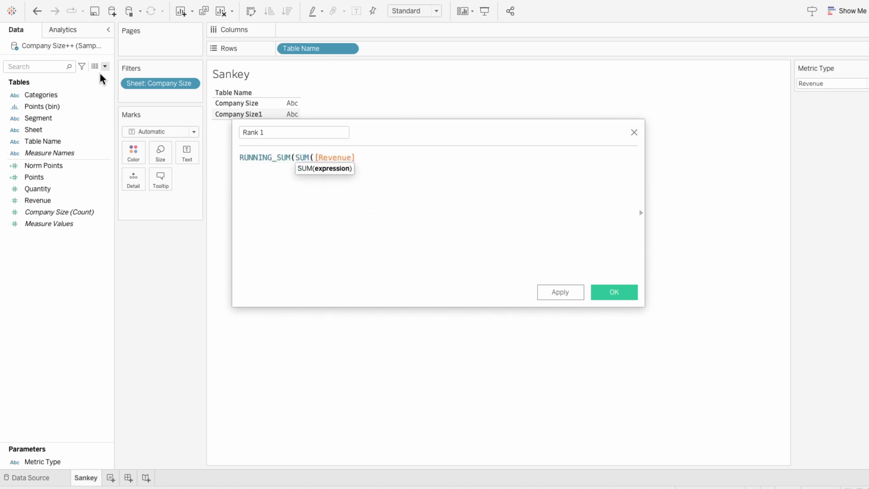
{"action": "type", "text": ")"}
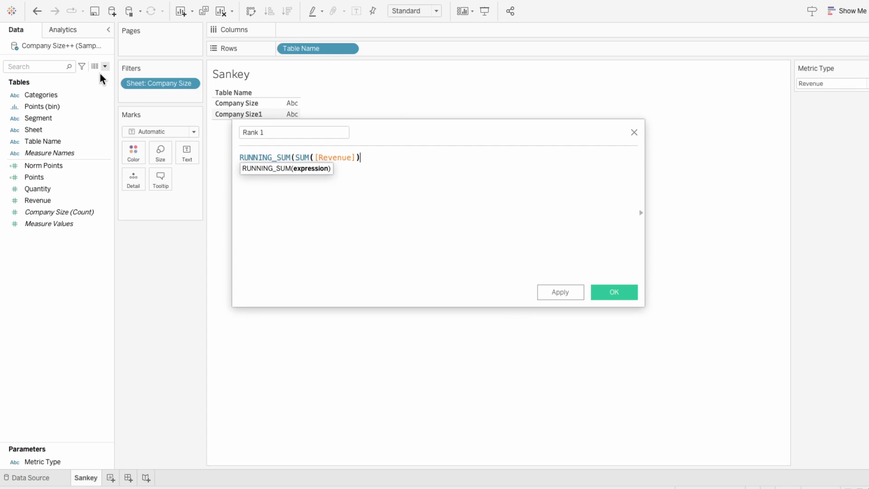
{"action": "type", "text": ") /"}
{"action": "type", "text": "TOT"}
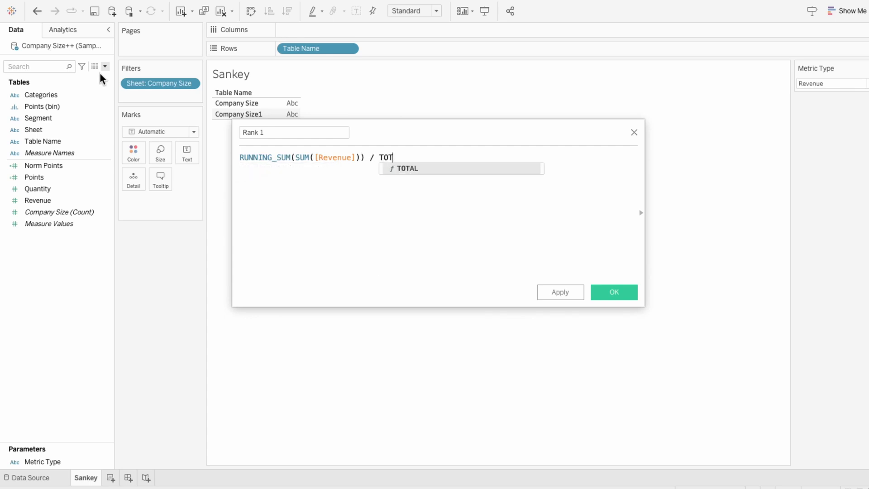
{"action": "type", "text": "AL(SUM(rev"}
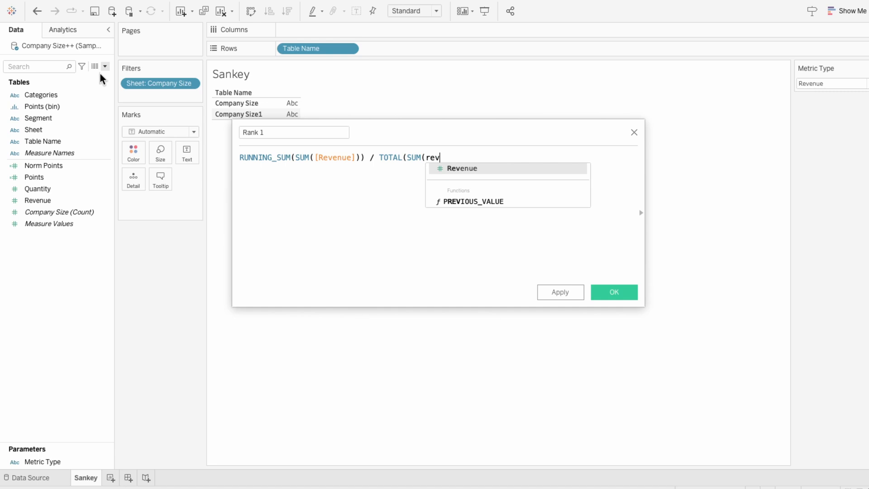
{"action": "key", "text": "Return"}
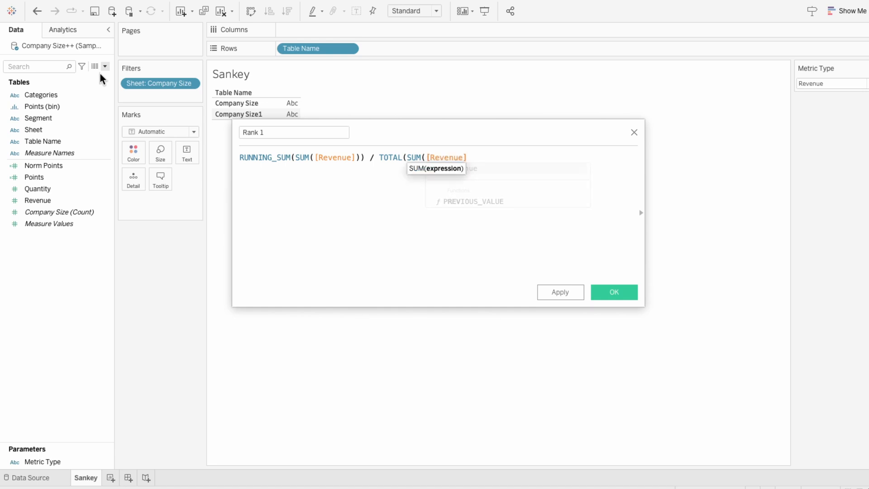
{"action": "type", "text": "))"}
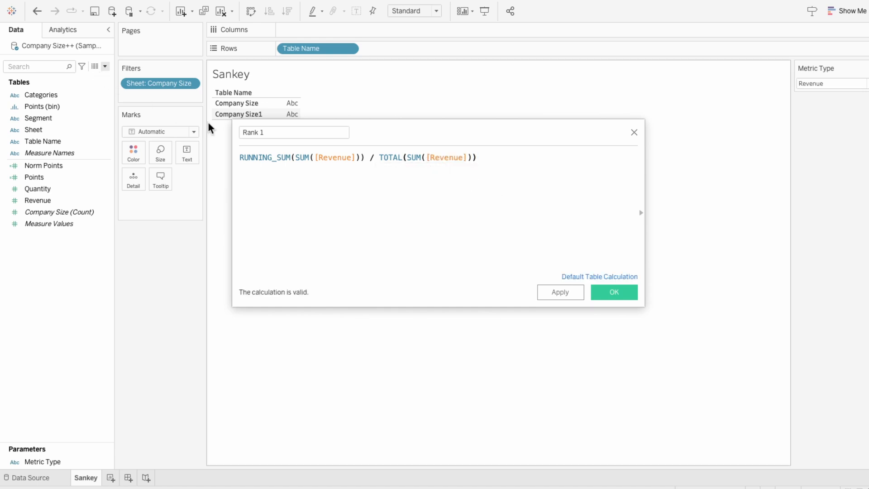
- Split the Rank 1 formula over three lines, with the division sign on its own line
{"action": "left_click", "coordinate": [372, 158]}
{"action": "key", "text": "Return"}
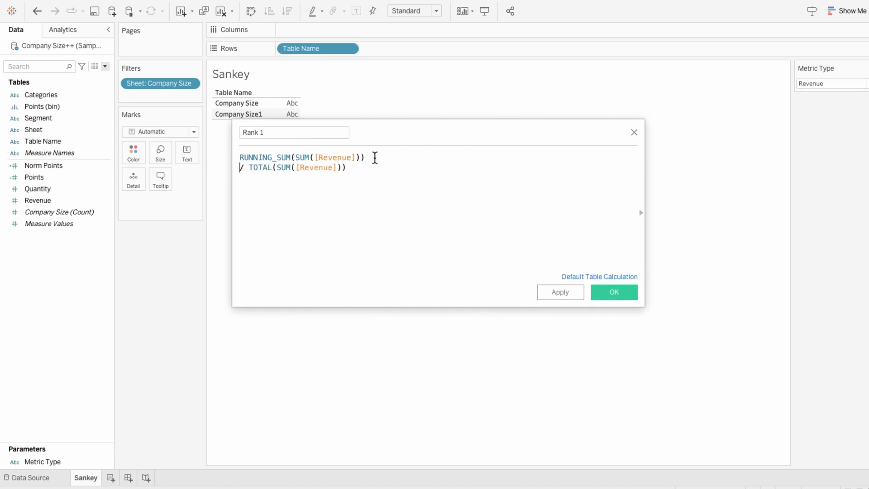
{"action": "key", "text": "Right"}
{"action": "key", "text": "Right"}
{"action": "key", "text": "Return"}
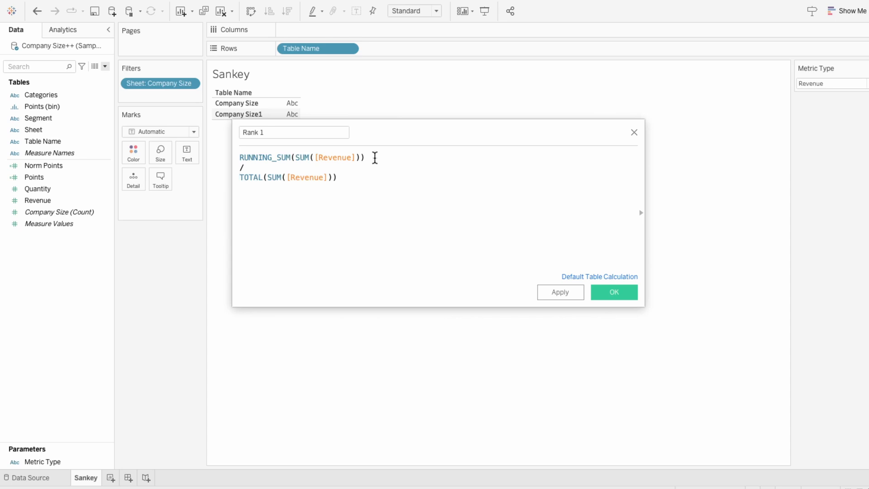
- Replace [Revenue] inside RUNNING_SUM of the Rank 1 formula with IF [Metric Type] = "Revenue" THEN [Revenue] ELSE [Quantity] END
{"action": "double_click", "coordinate": [344, 158]}
{"action": "type", "text": "IF "}
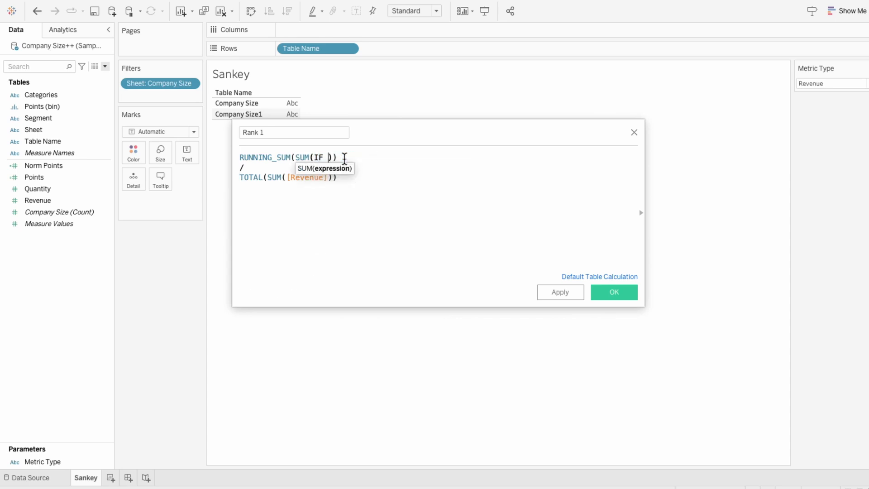
{"action": "type", "text": "metr"}
{"action": "key", "text": "Return"}
{"action": "type", "text": "= \"R"}
{"action": "type", "text": "evenue\" THEN "}
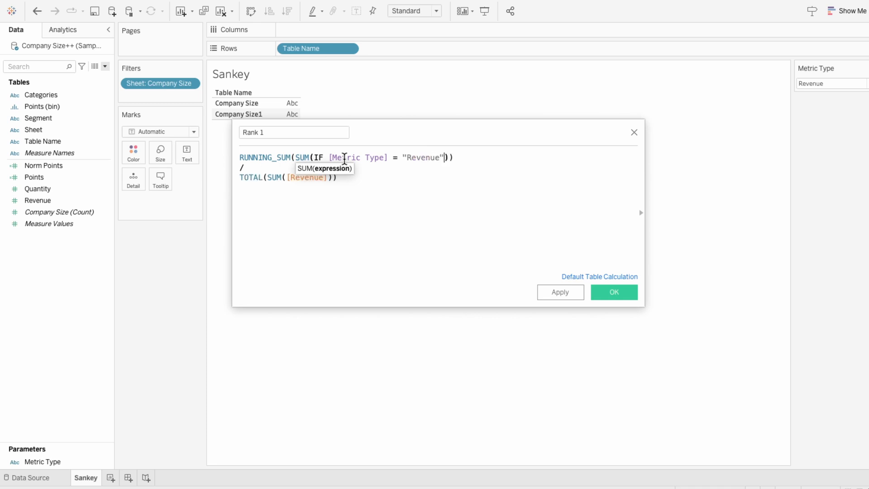
{"action": "type", "text": "reve"}
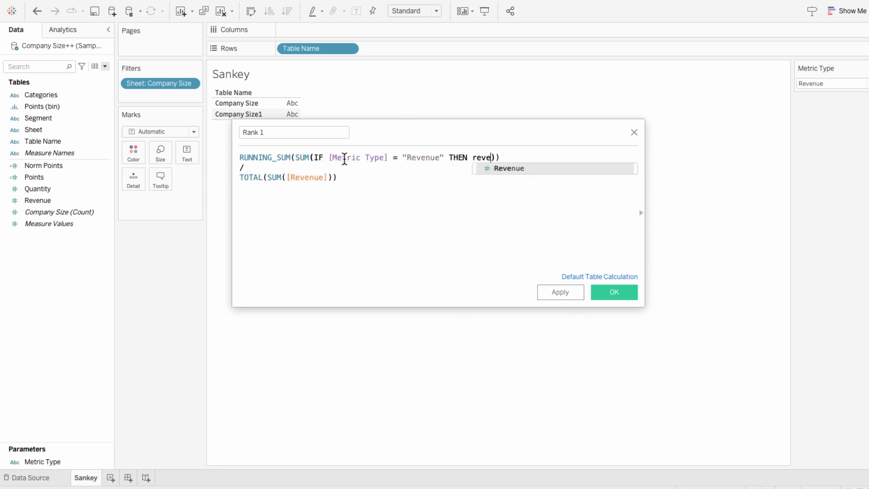
{"action": "key", "text": "Return"}
{"action": "type", "text": "ELSE qua"}
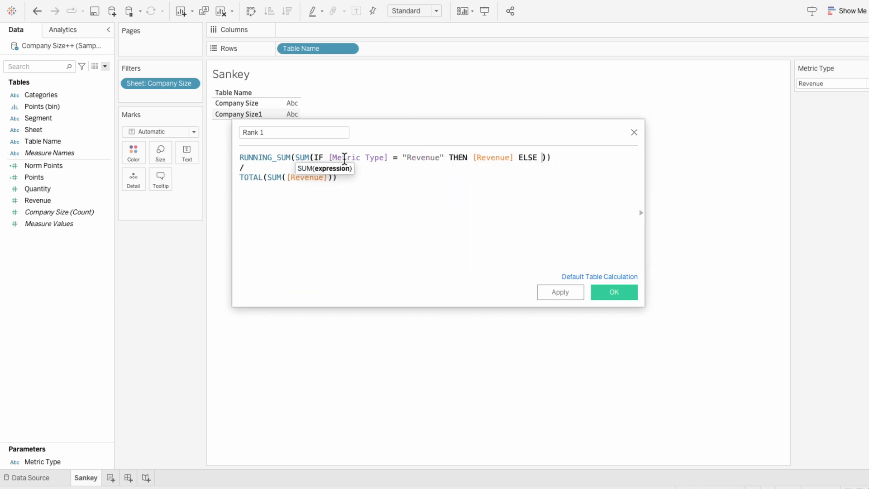
{"action": "key", "text": "Return"}
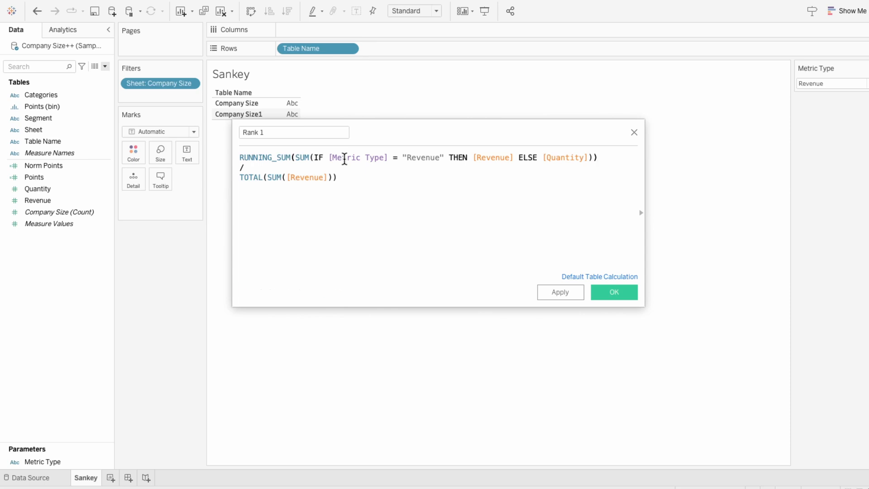
{"action": "type", "text": "END"}
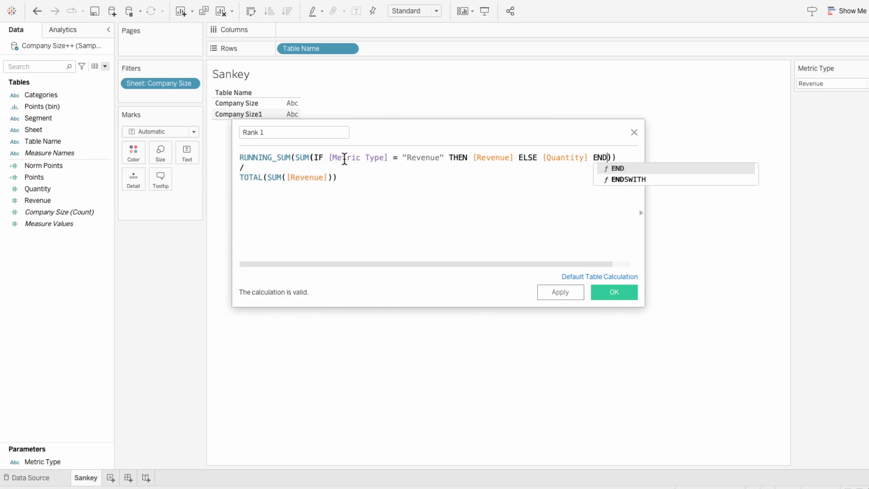
- Copy the IF expression over [Revenue] inside TOTAL of the Rank 1 formula and save the calculated field
{"action": "left_click_drag", "start_coordinate": [314, 158], "coordinate": [597, 158]}
{"action": "key", "text": "ctrl+c"}
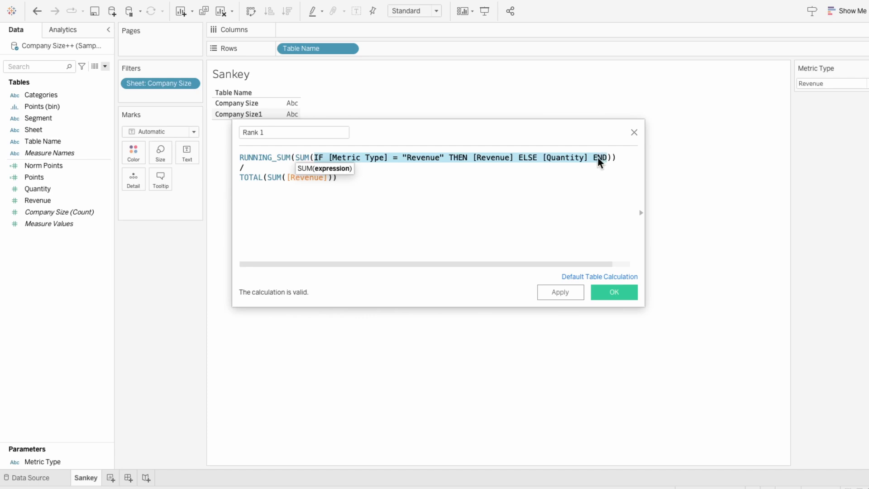
{"action": "double_click", "coordinate": [306, 176]}
{"action": "key", "text": "ctrl+v"}
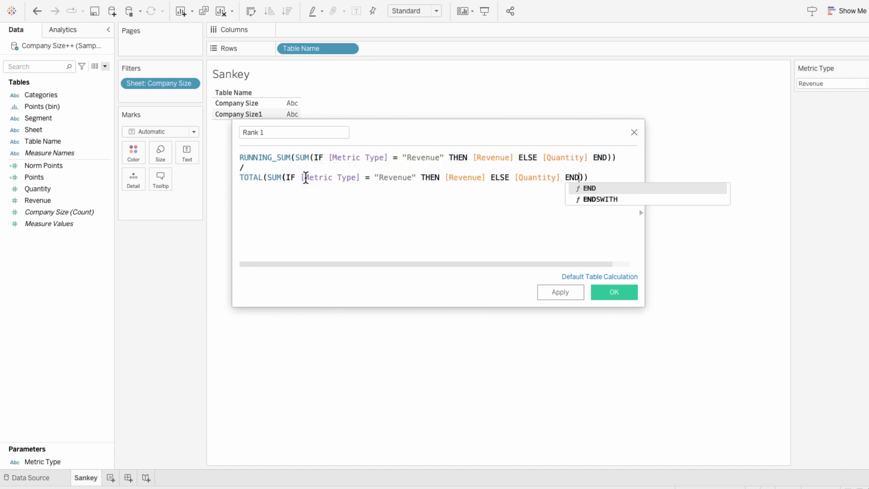
{"action": "left_click", "coordinate": [312, 231]}
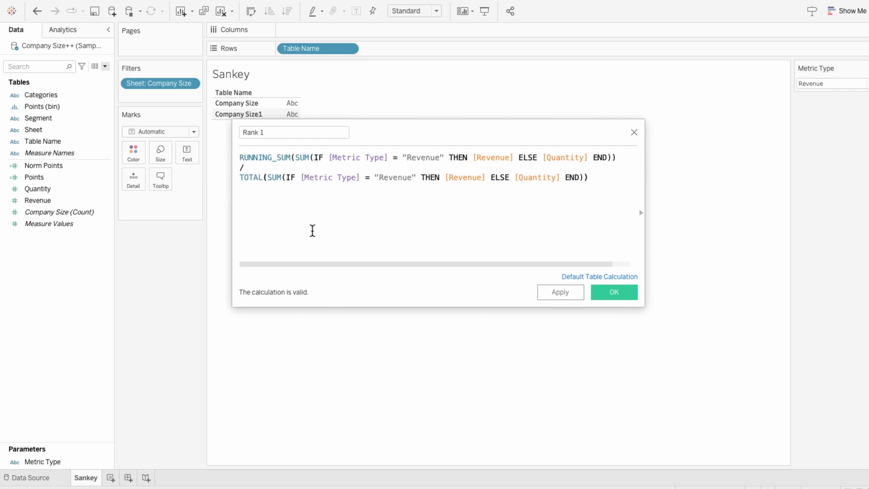
{"action": "left_click", "coordinate": [602, 298]}
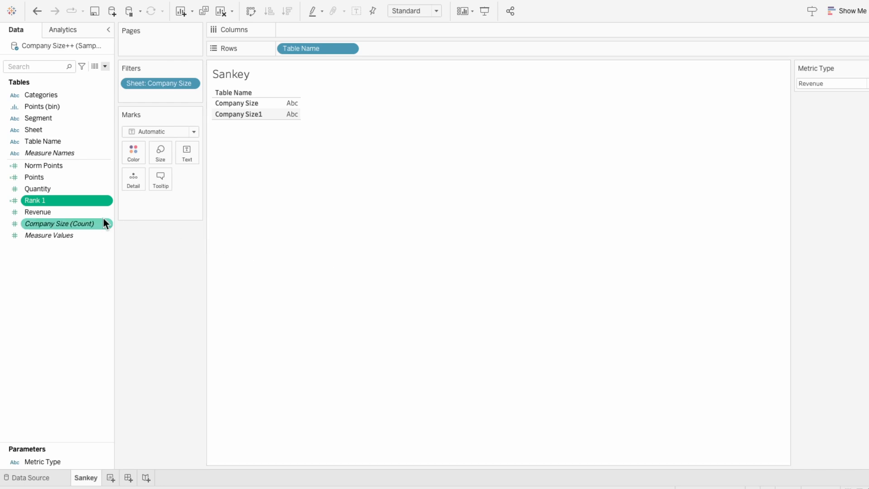
- Duplicate the Rank 1 calculated field and rename the copy Rank 2, keeping its formula
{"action": "right_click", "coordinate": [73, 203]}
{"action": "left_click", "coordinate": [88, 262]}
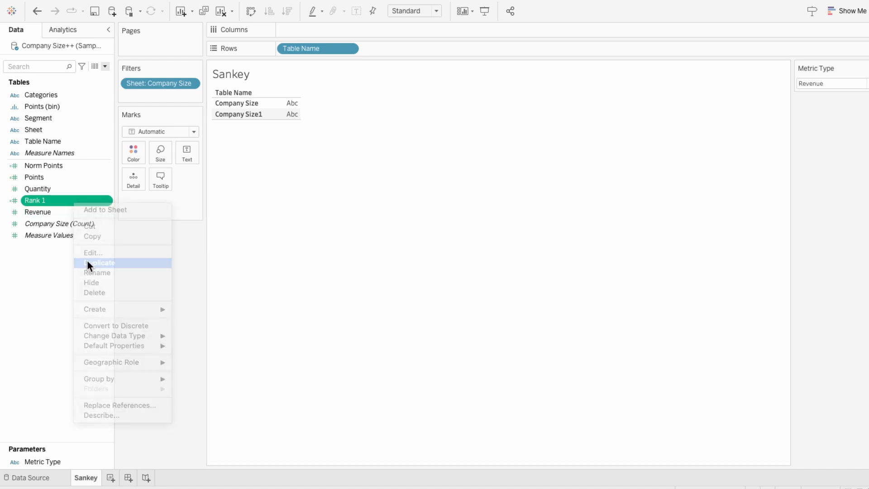
{"action": "right_click", "coordinate": [77, 214]}
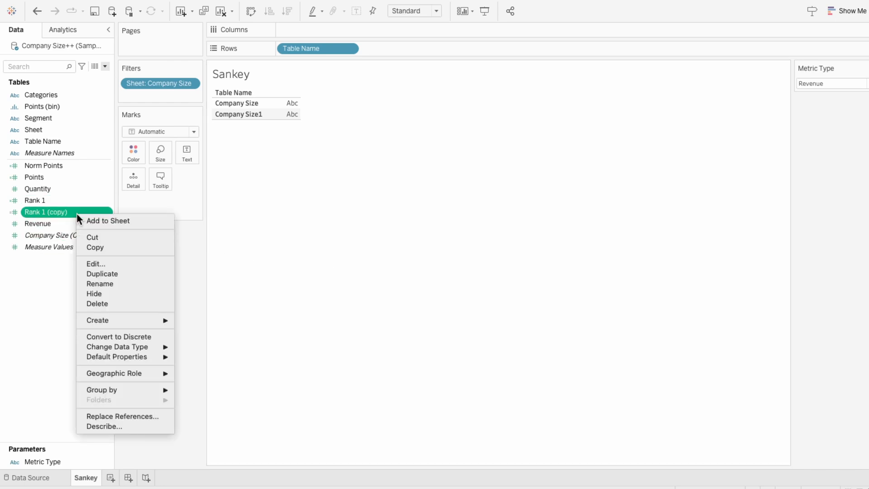
{"action": "left_click", "coordinate": [86, 260]}
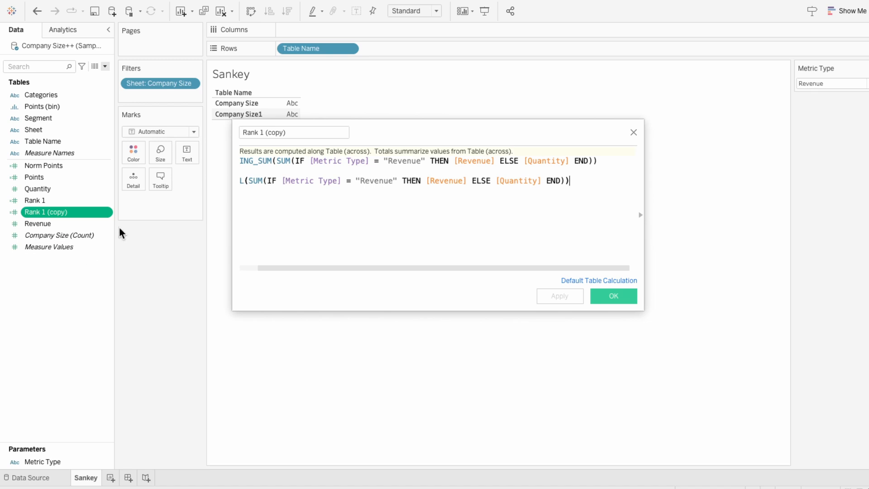
{"action": "left_click_drag", "start_coordinate": [262, 132], "coordinate": [311, 132]}
{"action": "type", "text": "2"}
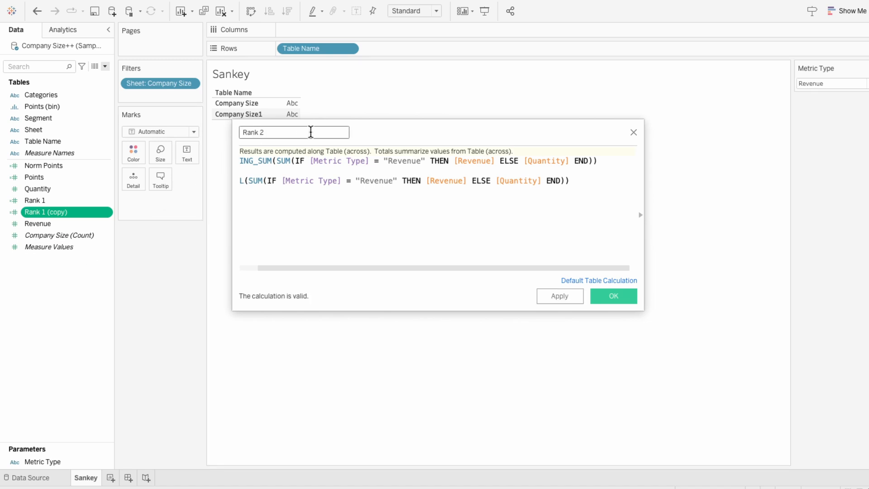
{"action": "left_click", "coordinate": [607, 296]}
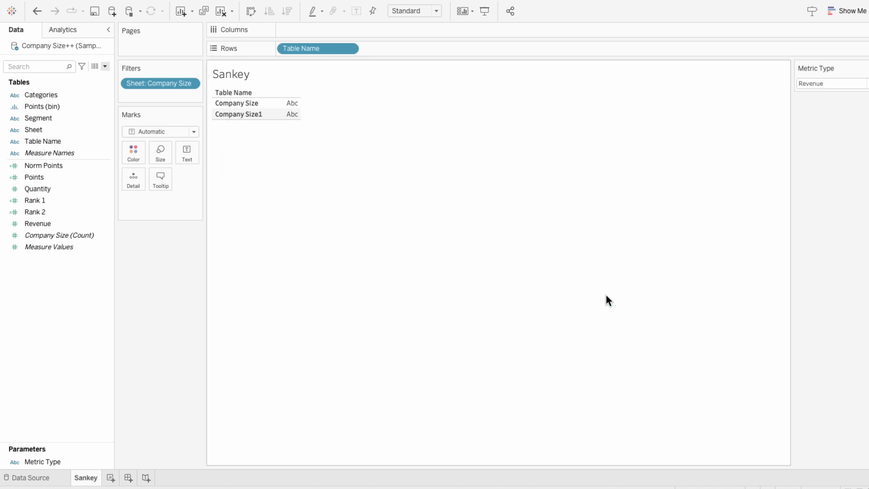
- Create a calculated field named Sigmoid with the formula 1 / (1 + EXP(1) ^ - [Norm Points])
{"action": "left_click", "coordinate": [105, 66]}
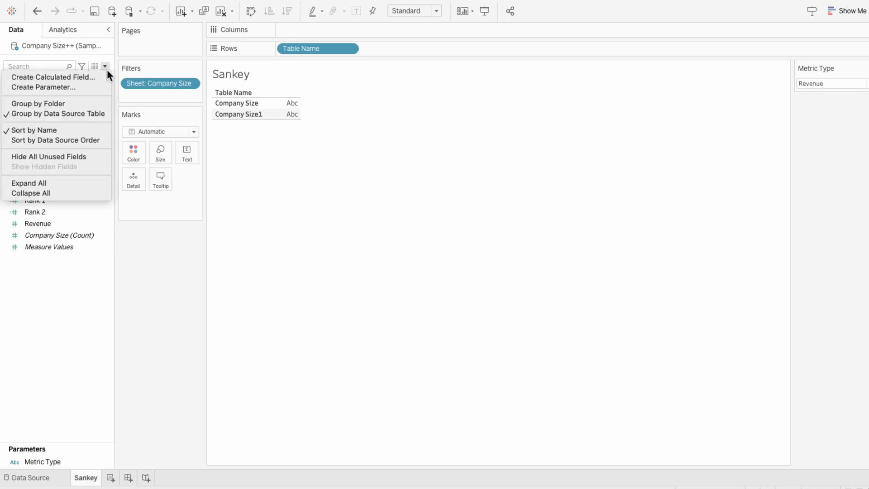
{"action": "left_click", "coordinate": [106, 75]}
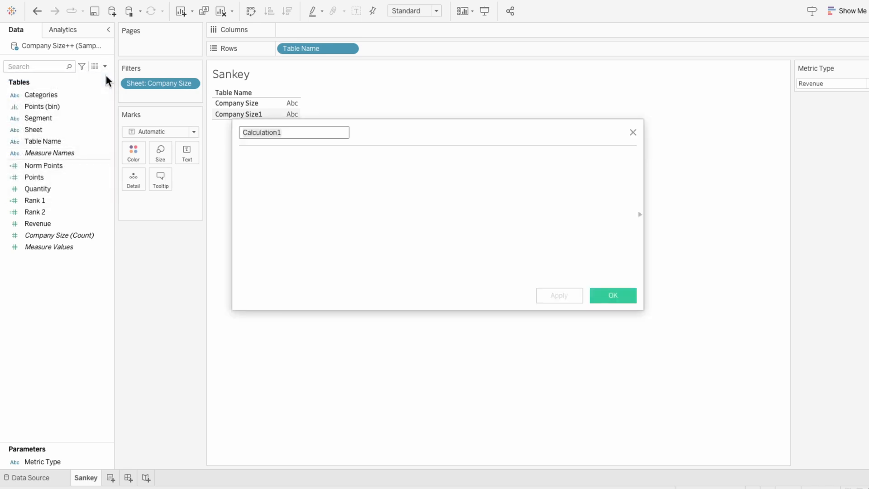
{"action": "type", "text": "Sigmoid"}
{"action": "key", "text": "Tab"}
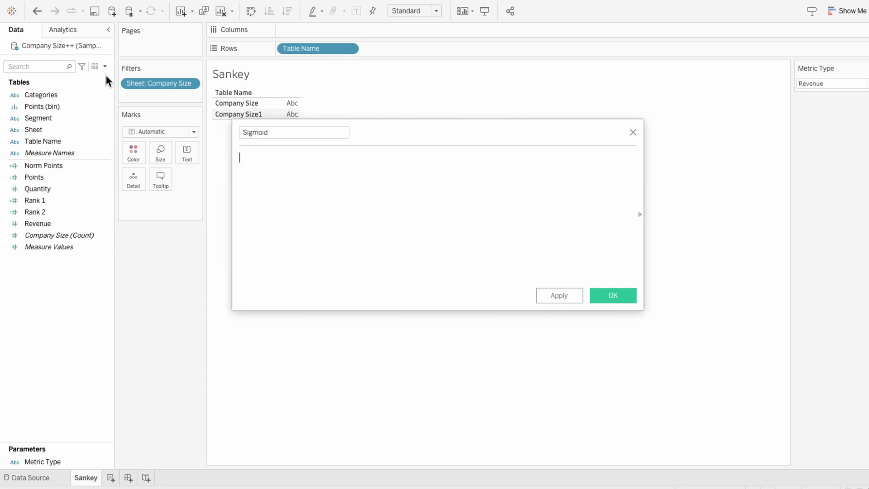
{"action": "type", "text": "1 / (1 + EXP(1) ^ - n"}
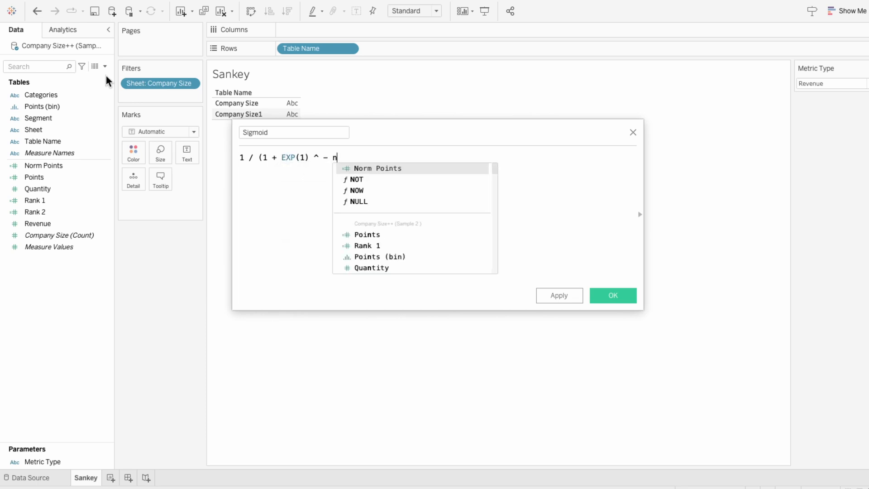
{"action": "type", "text": "or"}
{"action": "key", "text": "Return"}
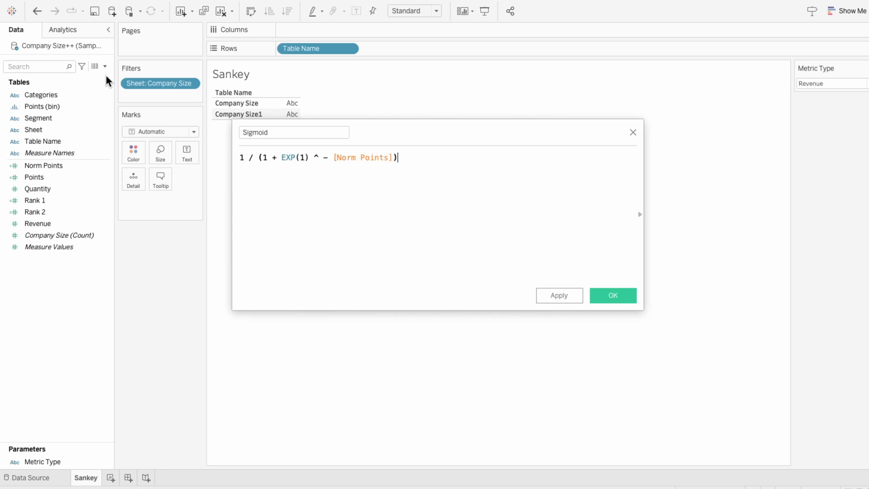
{"action": "type", "text": ")"}
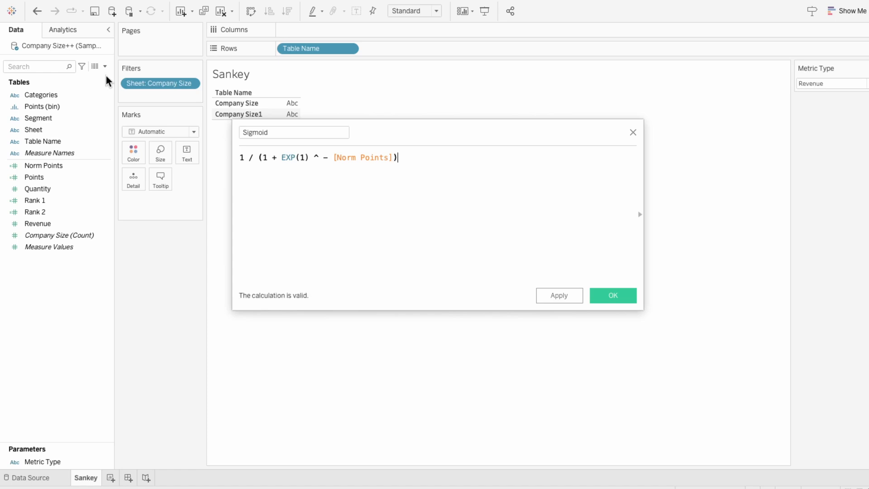
{"action": "left_click", "coordinate": [633, 298]}
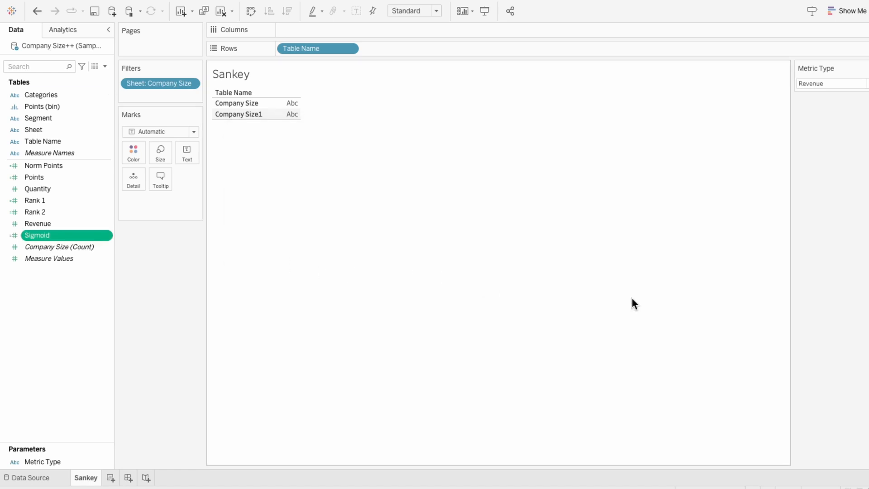
- Create a calculated field named Curve with the formula [Rank 1] + (([Rank 2] - [Rank 1]) * [Sigmoid])
{"action": "left_click", "coordinate": [104, 67]}
{"action": "left_click", "coordinate": [99, 74]}
{"action": "type", "text": "Curve"}
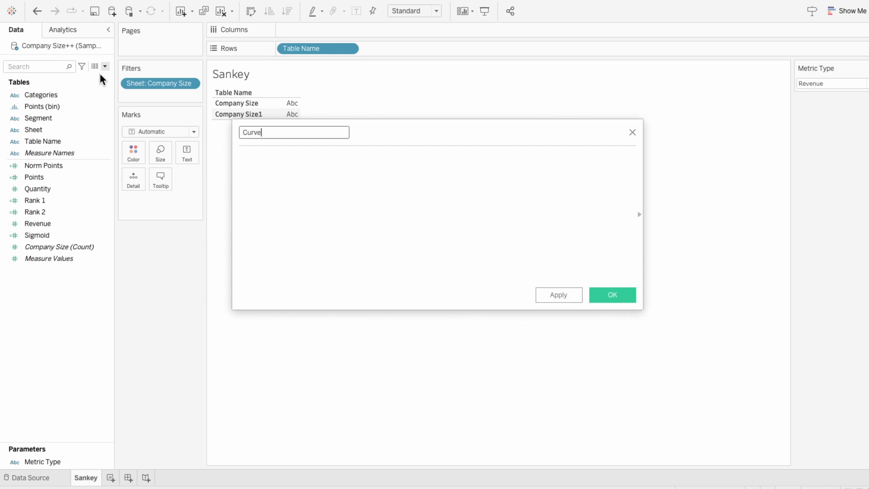
{"action": "key", "text": "Tab"}
{"action": "type", "text": "rank"}
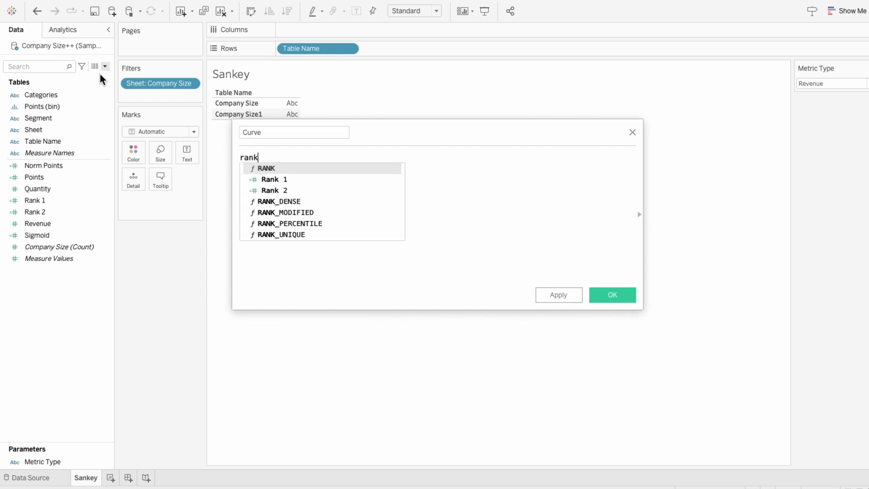
{"action": "key", "text": "Down"}
{"action": "key", "text": "Return"}
{"action": "type", "text": "+ ((rank"}
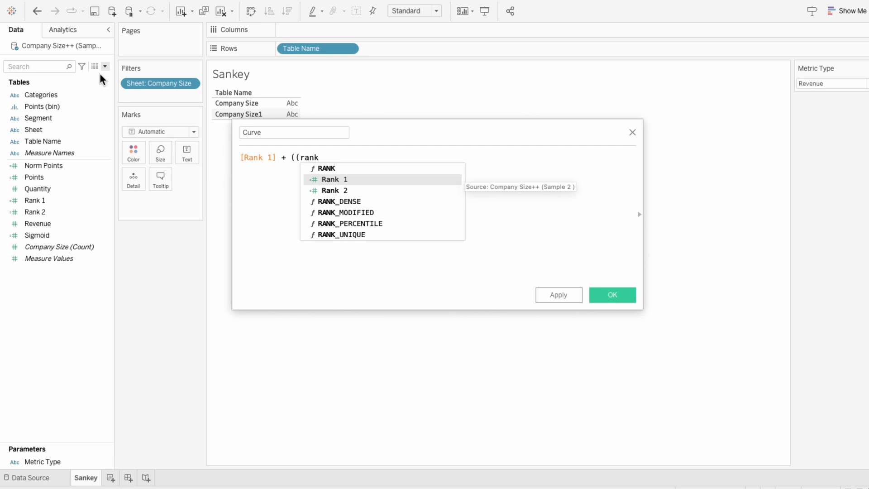
{"action": "key", "text": "Down"}
{"action": "key", "text": "Return"}
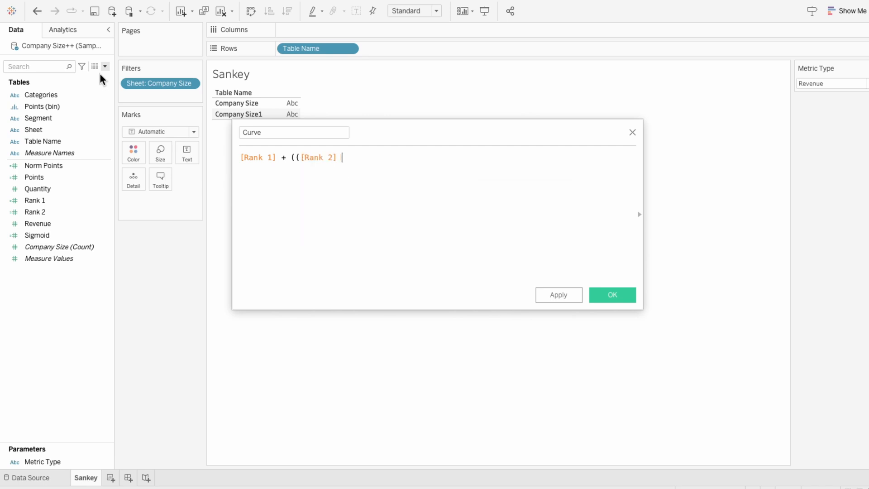
{"action": "type", "text": "- rank"}
{"action": "key", "text": "Return"}
{"action": "type", "text": ") * sig"}
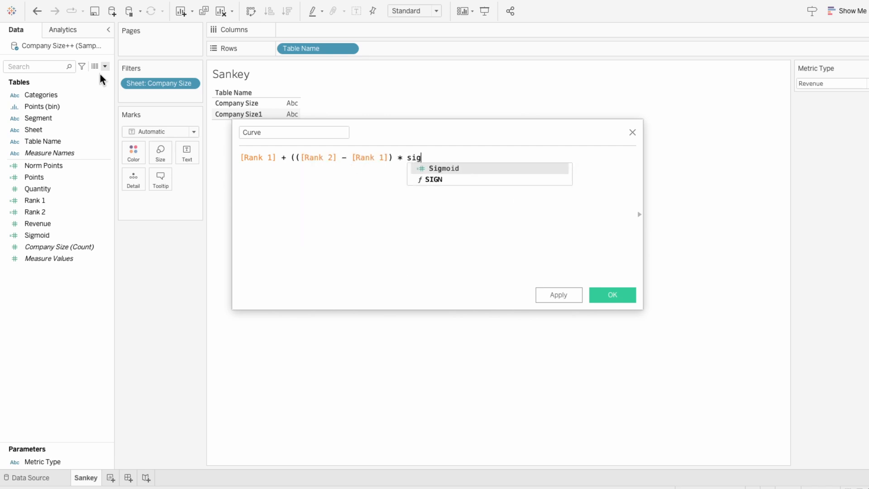
{"action": "key", "text": "Return"}
{"action": "type", "text": ")"}
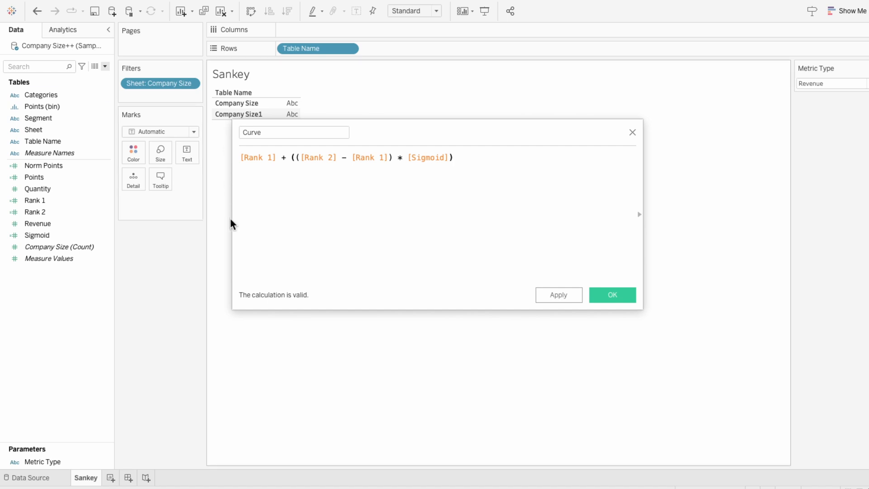
{"action": "left_click", "coordinate": [608, 297]}
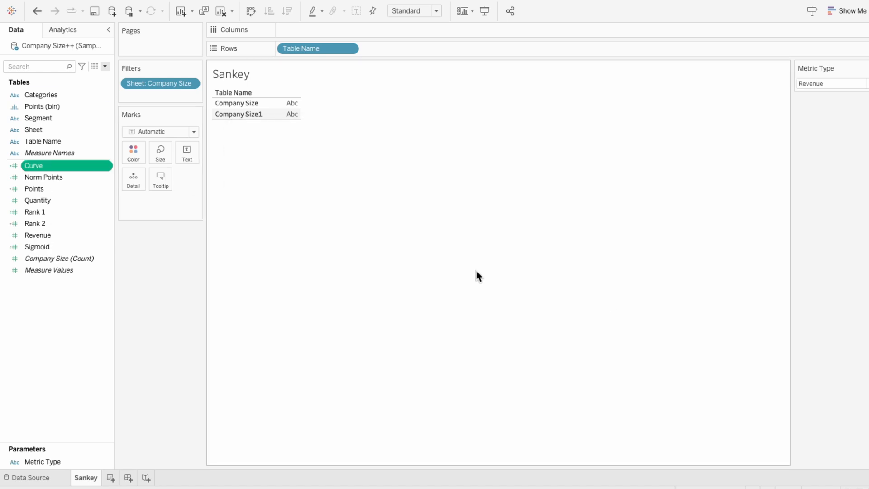
- Create a calculated field named Size with the formula WINDOW_AVG(SUM([Revenue]))
{"action": "left_click", "coordinate": [107, 64]}
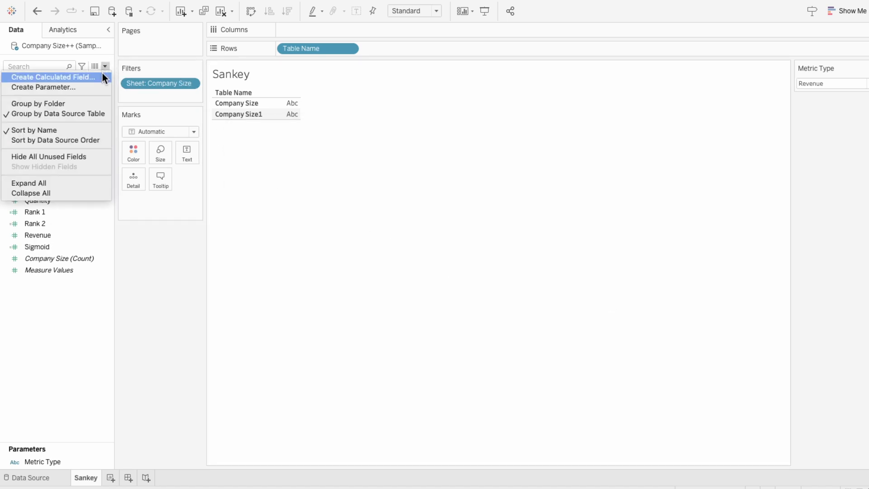
{"action": "left_click", "coordinate": [102, 74]}
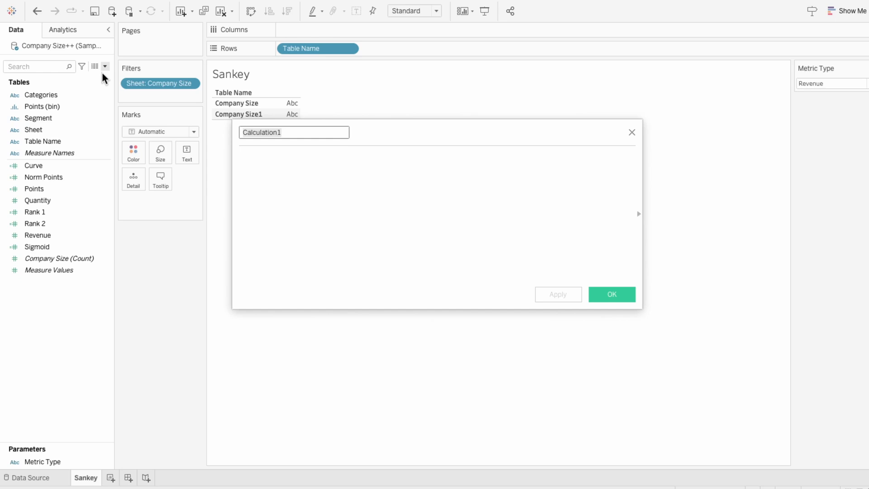
{"action": "type", "text": "Size"}
{"action": "key", "text": "Tab"}
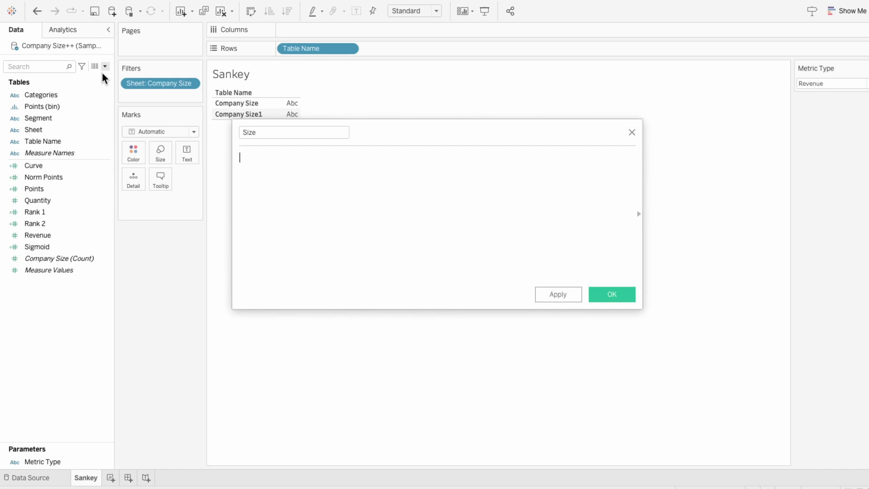
{"action": "type", "text": "WINDOW_AVG("}
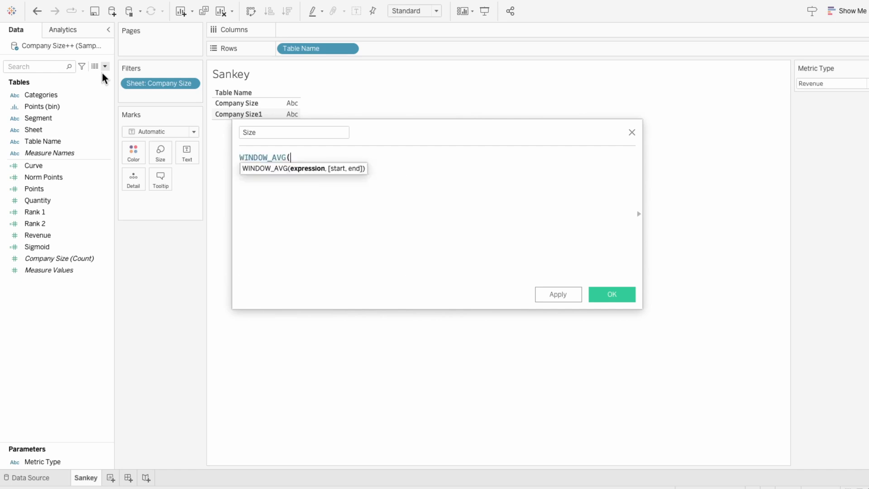
{"action": "type", "text": "SUM("}
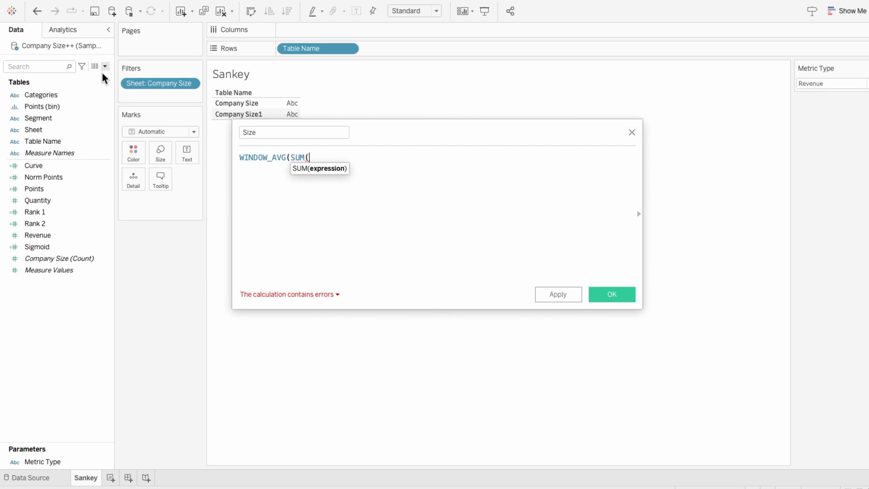
{"action": "type", "text": "rev"}
{"action": "key", "text": "Return"}
{"action": "type", "text": "))"}
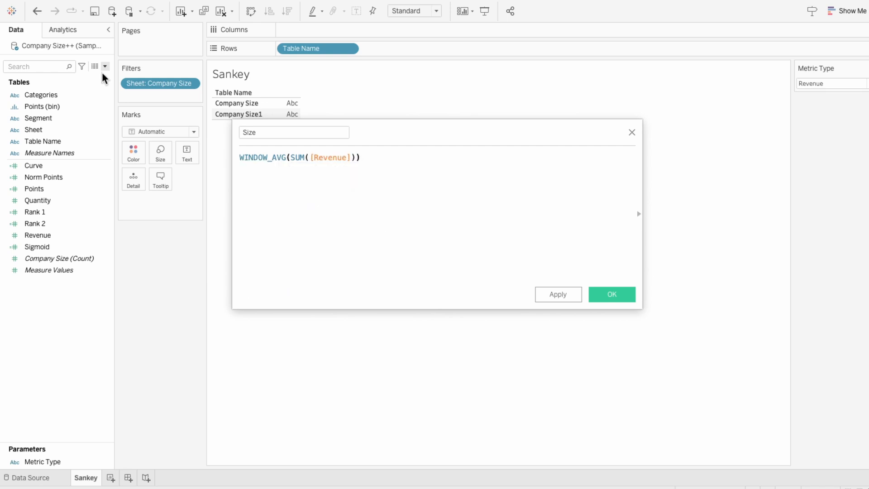
- Replace [Revenue] in the Size formula with IF [Metric Type] = "Revenue" THEN [Revenue] ELSE [Quantity] END and save the field
{"action": "double_click", "coordinate": [328, 157]}
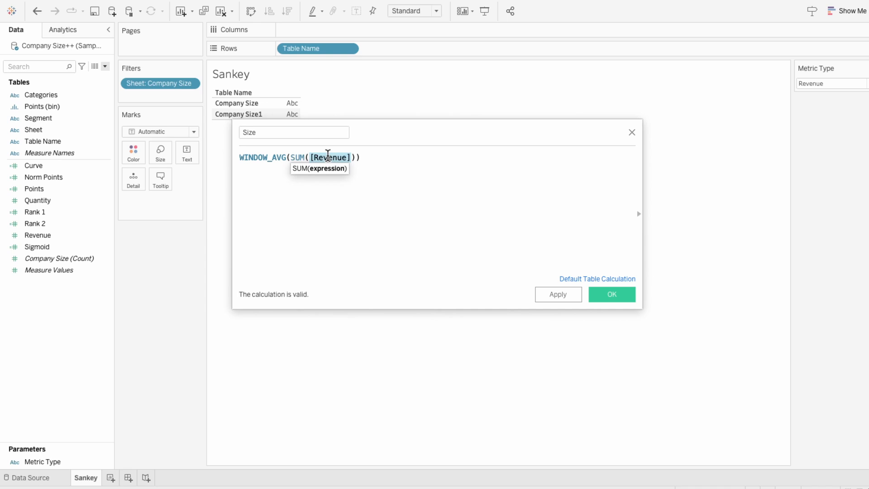
{"action": "type", "text": "IF [Metric Type] = \"Revenue\" THEN [Revenue] ELSE [Quantity] END"}
{"action": "left_click", "coordinate": [466, 237]}
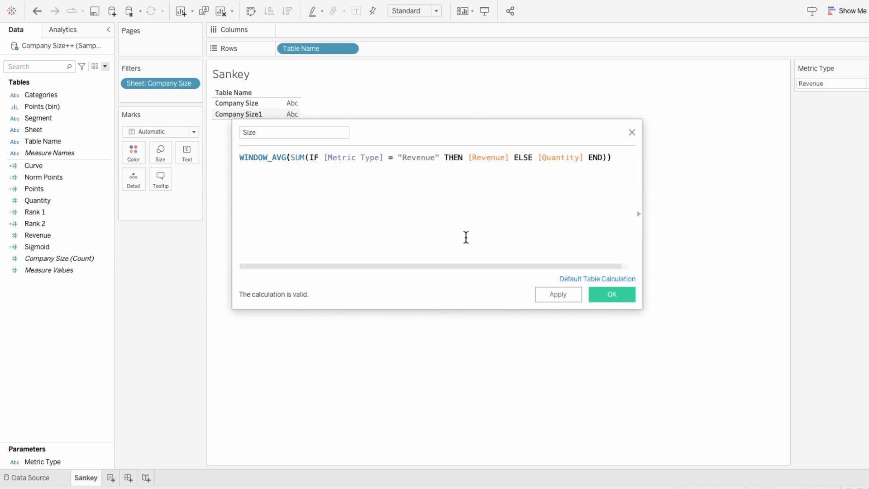
{"action": "left_click", "coordinate": [614, 295]}
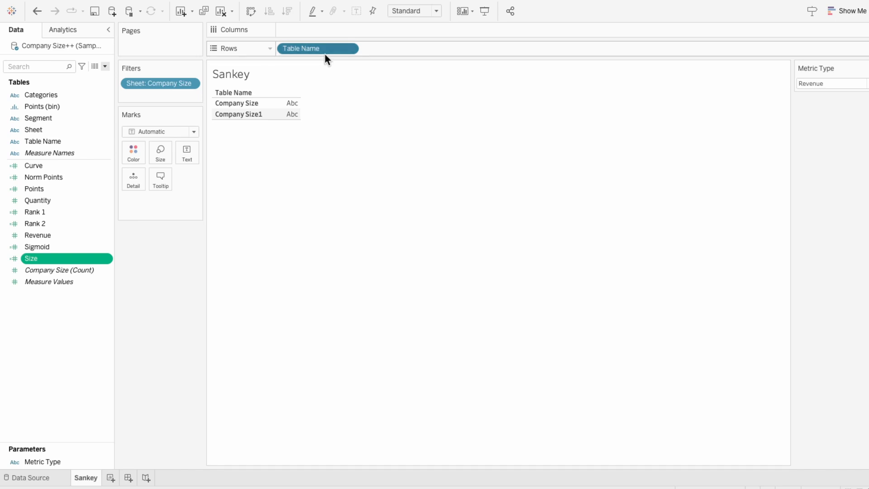
- Remove Table Name from Rows, then place Norm Points on Columns and Points (bin) on Detail
{"action": "key", "text": "Delete"}
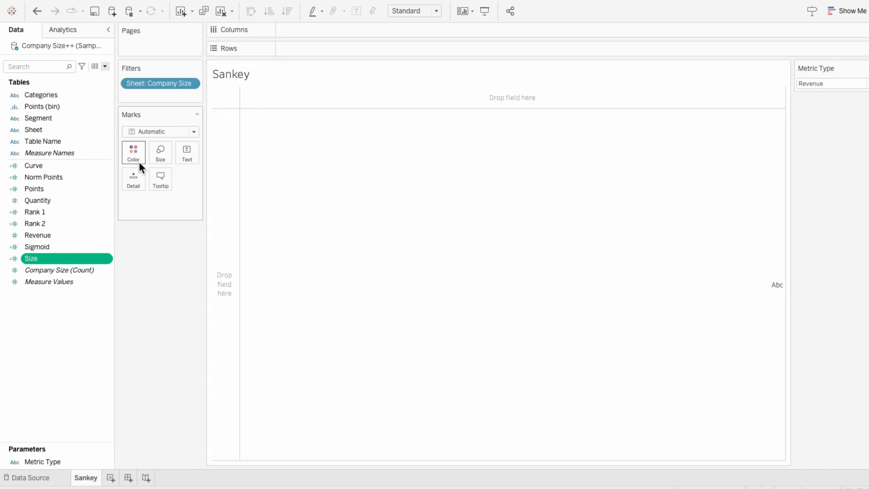
{"action": "left_click_drag", "start_coordinate": [91, 178], "coordinate": [313, 29]}
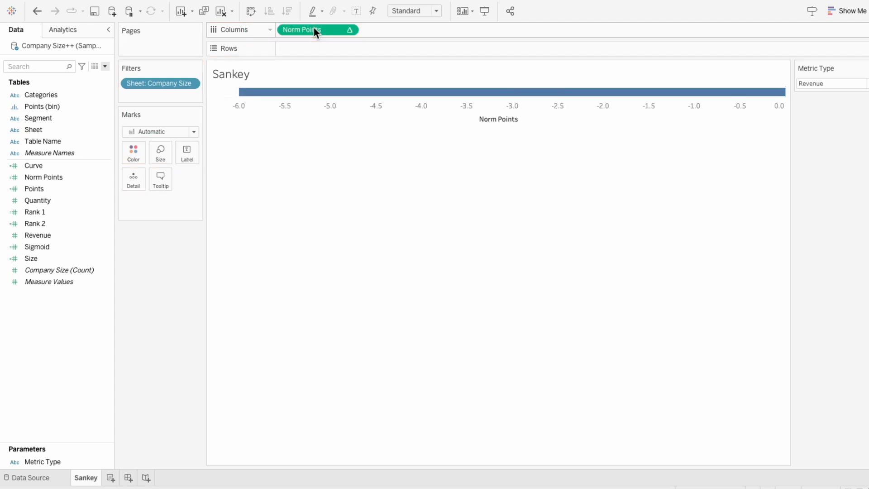
{"action": "left_click_drag", "start_coordinate": [76, 106], "coordinate": [151, 205]}
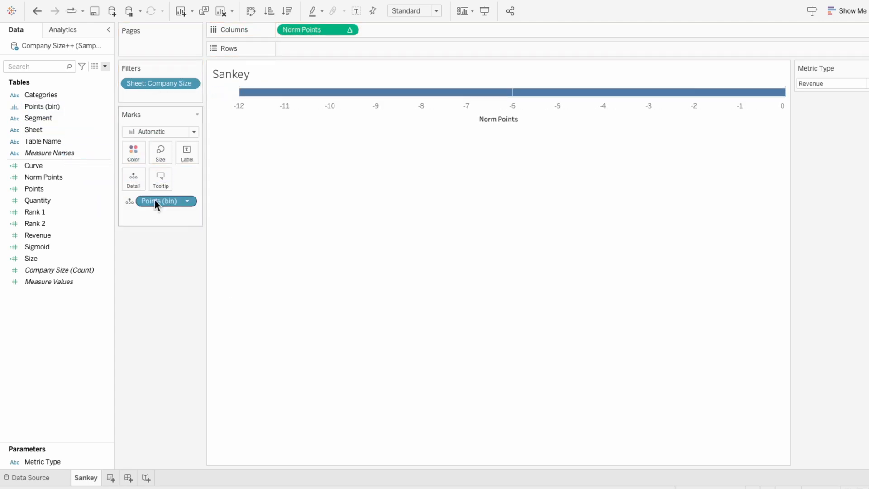
- Set the Norm Points table calculation on Columns to compute using Points (bin)
{"action": "right_click", "coordinate": [311, 30]}
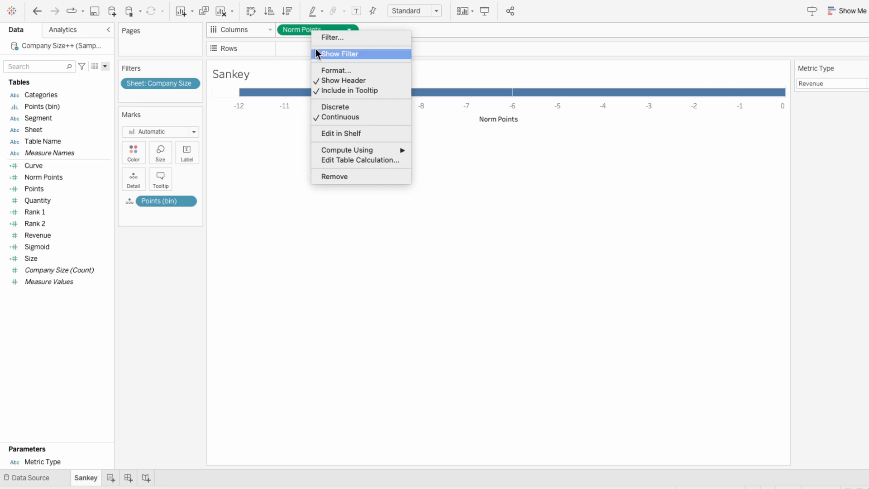
{"action": "mouse_move", "coordinate": [328, 149]}
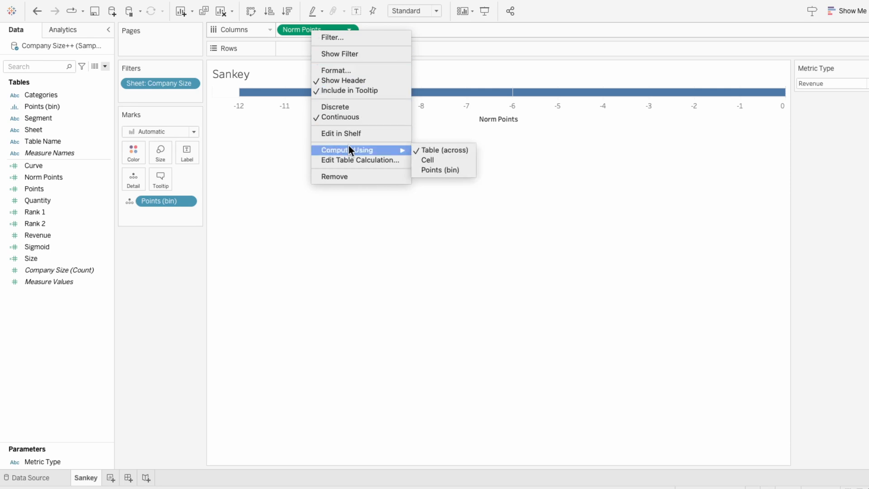
{"action": "left_click", "coordinate": [433, 172]}
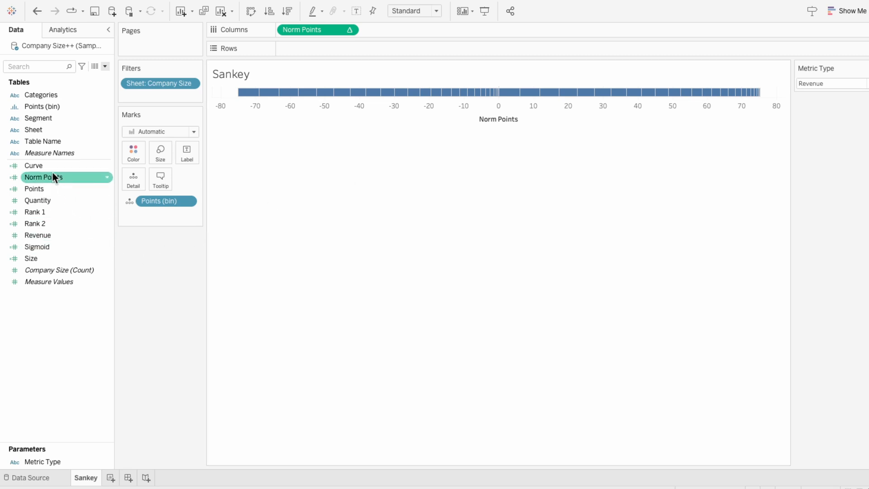
- Place Curve on Rows and compute its nested Rank 1 calculation on the specific dimension Points (bin)
{"action": "left_click_drag", "start_coordinate": [52, 174], "coordinate": [303, 51]}
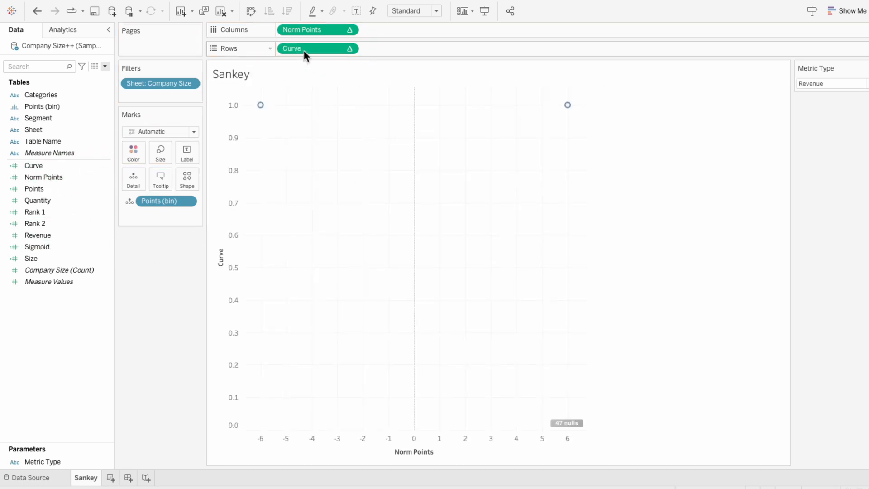
{"action": "right_click", "coordinate": [304, 48]}
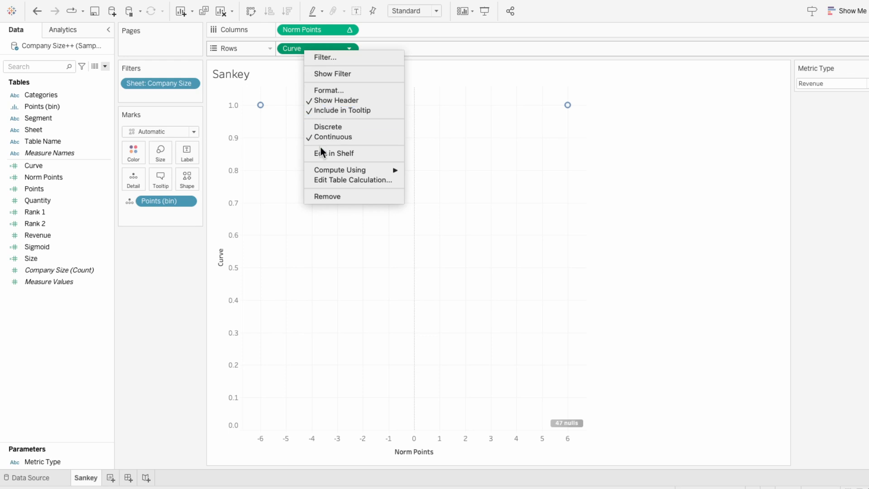
{"action": "left_click", "coordinate": [326, 179]}
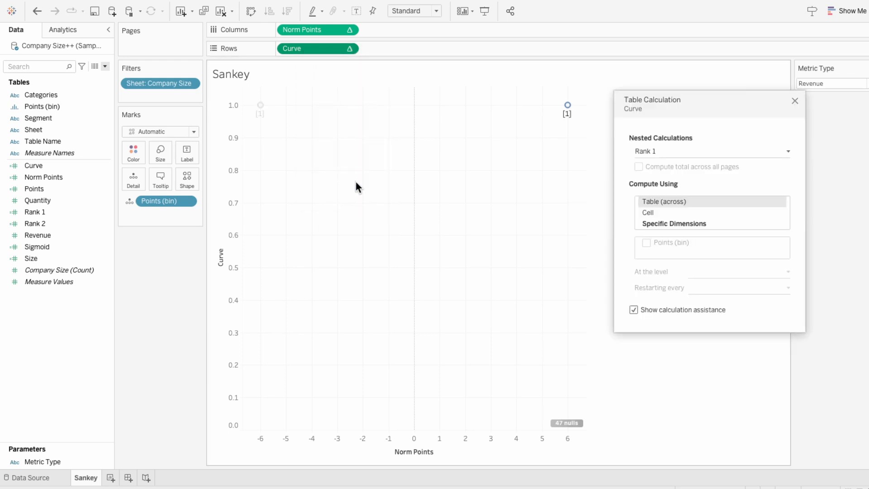
{"action": "left_click", "coordinate": [662, 222]}
{"action": "left_click", "coordinate": [662, 242]}
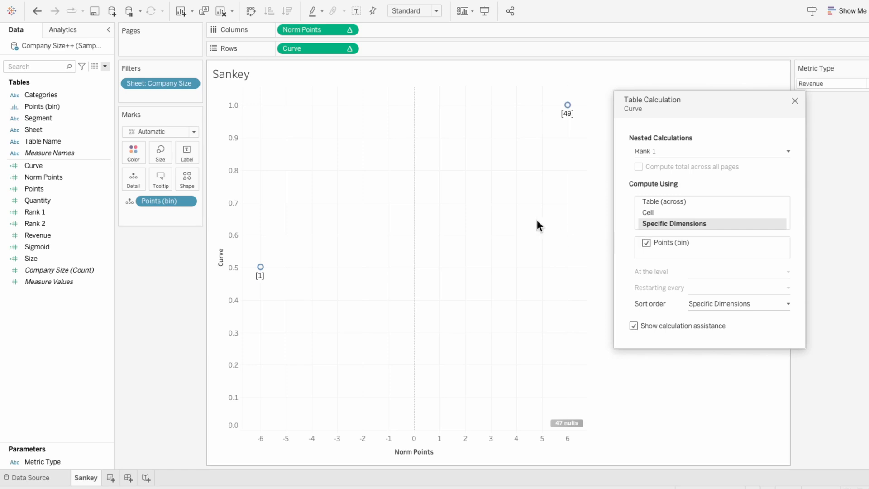
- Add Segment and Categories to Detail and compute Rank 1 over Segment, Categories and Points (bin), in that order
{"action": "left_click_drag", "start_coordinate": [75, 118], "coordinate": [167, 211]}
{"action": "left_click_drag", "start_coordinate": [61, 95], "coordinate": [161, 226]}
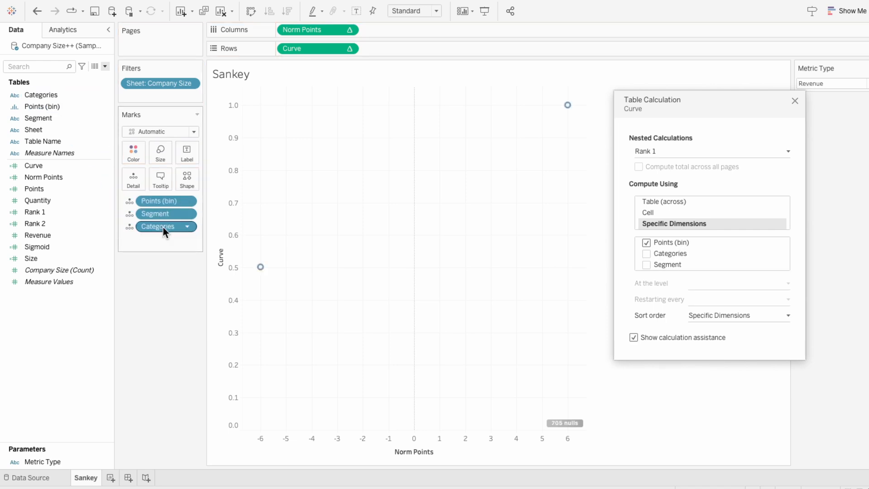
{"action": "left_click", "coordinate": [646, 254]}
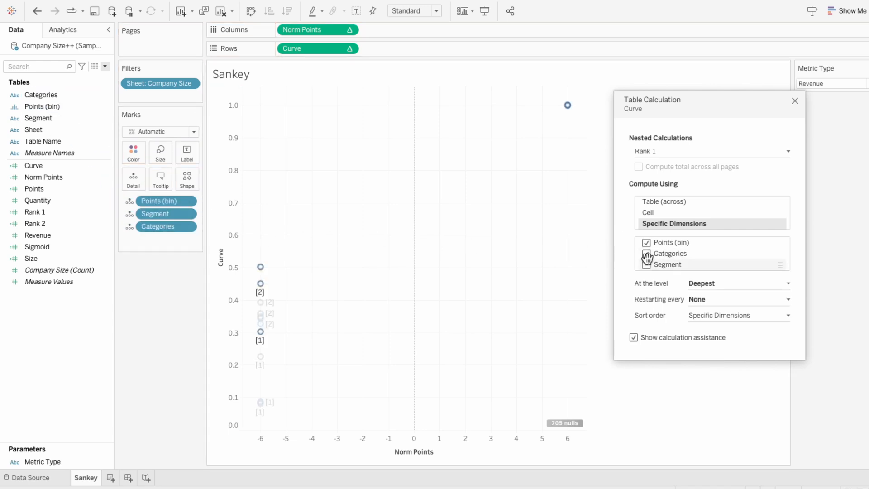
{"action": "left_click", "coordinate": [646, 264]}
{"action": "left_click_drag", "start_coordinate": [649, 267], "coordinate": [652, 239]}
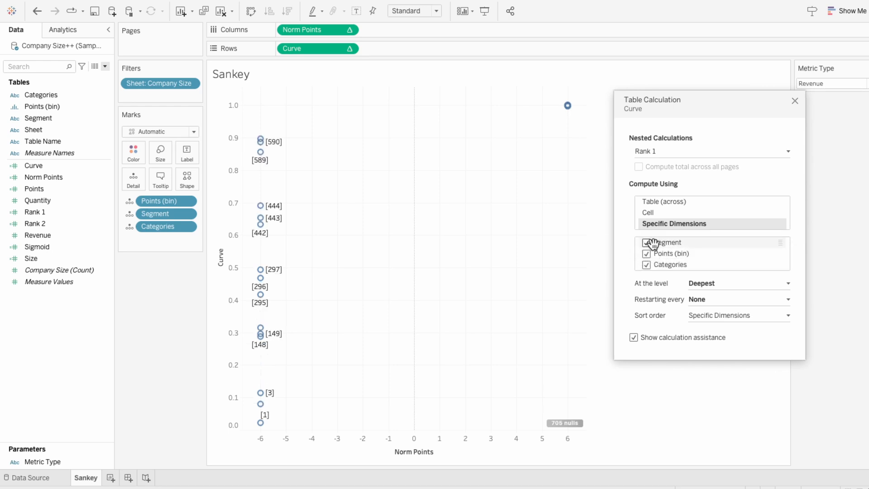
{"action": "left_click_drag", "start_coordinate": [652, 264], "coordinate": [652, 251]}
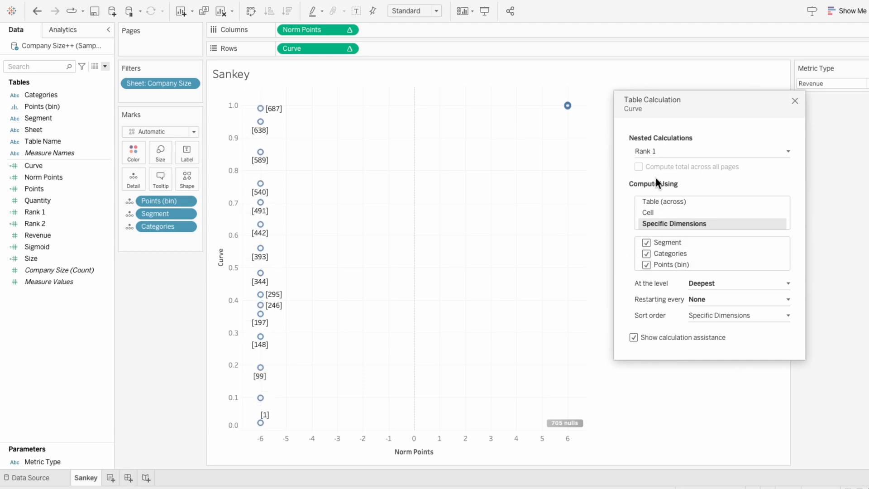
- Compute Curve's nested Rank 2 calculation over the specific dimensions Categories, Segment and Points (bin), in that order
{"action": "left_click", "coordinate": [653, 152]}
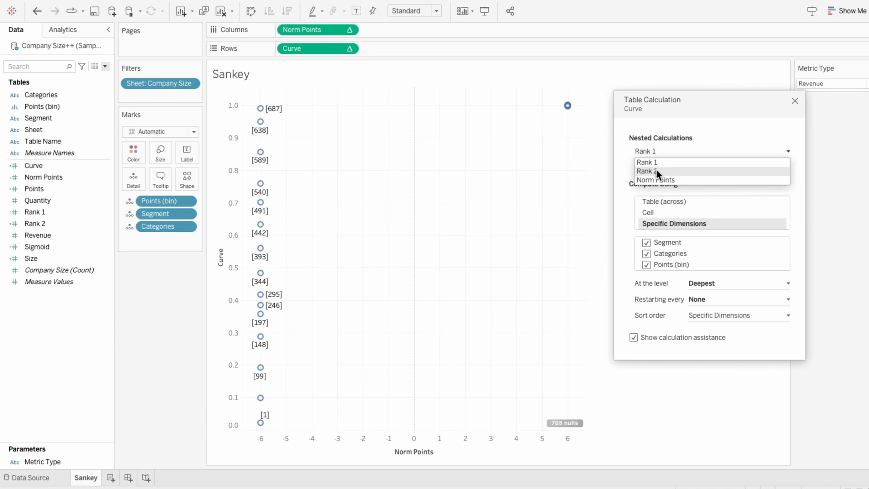
{"action": "left_click", "coordinate": [656, 171]}
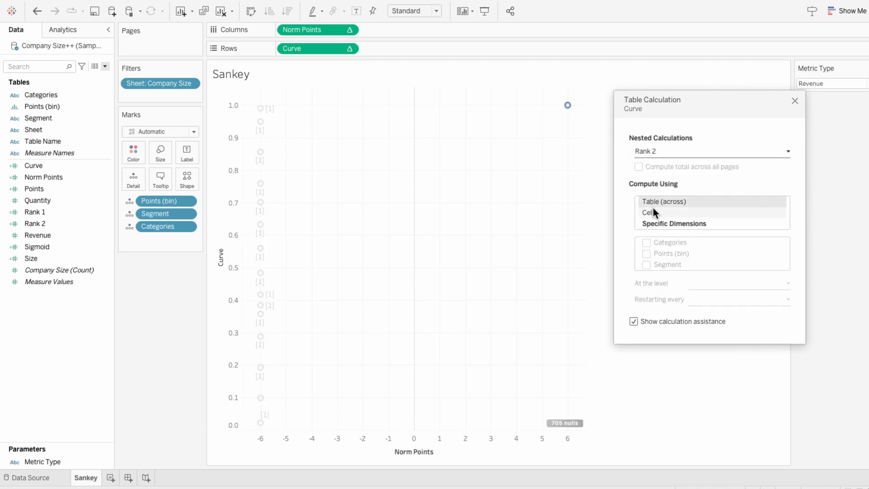
{"action": "left_click", "coordinate": [657, 226]}
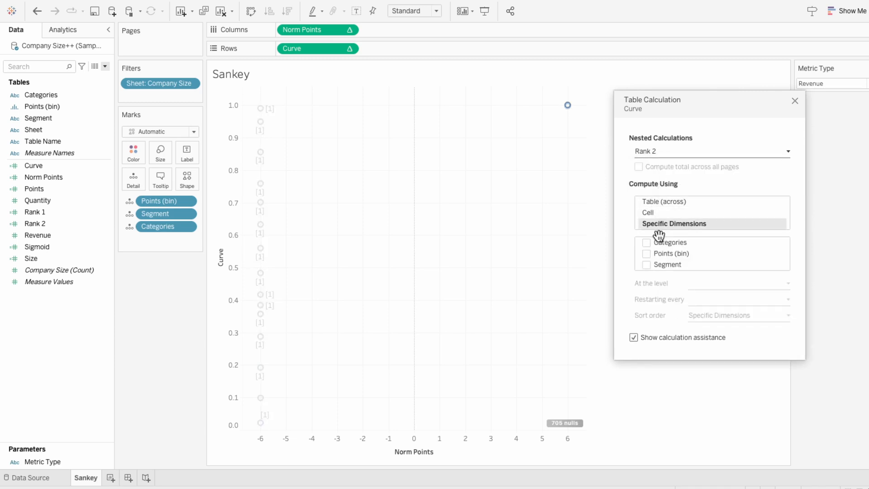
{"action": "left_click", "coordinate": [659, 242]}
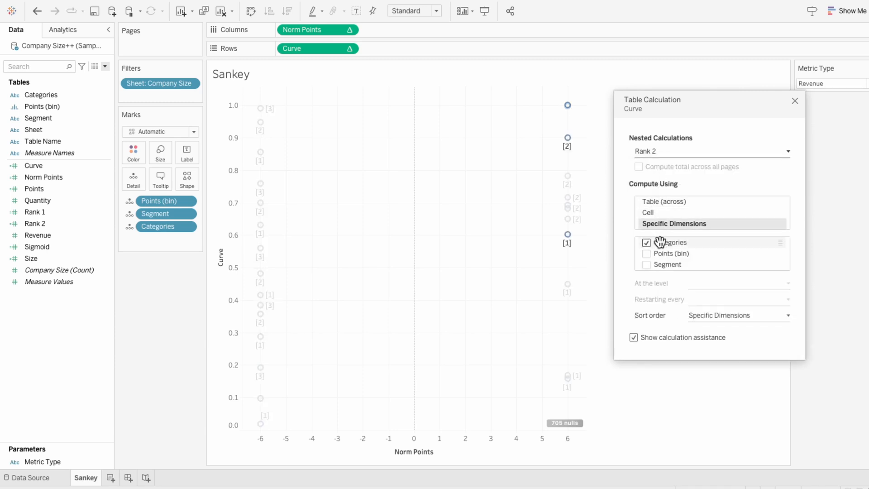
{"action": "left_click", "coordinate": [664, 265]}
{"action": "left_click_drag", "start_coordinate": [663, 265], "coordinate": [664, 252]}
{"action": "left_click", "coordinate": [665, 265]}
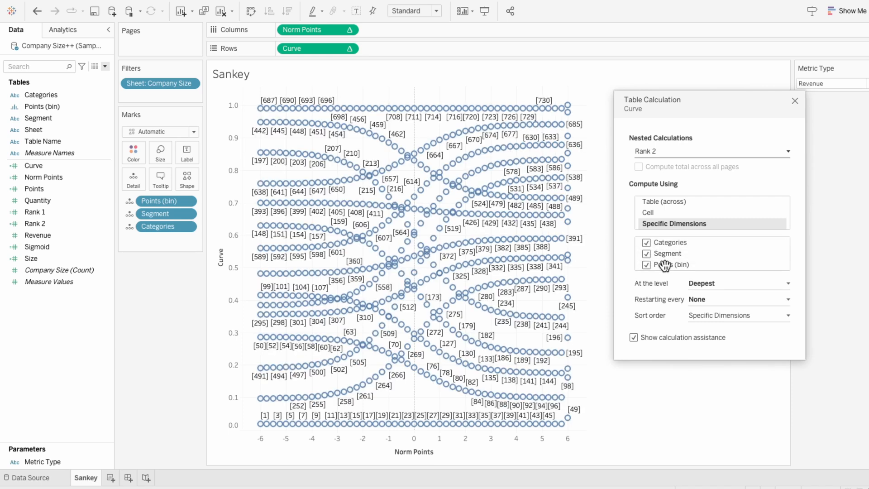
- Check the compute dimensions of Curve's nested Norm Points calculation and close the table calculation settings
{"action": "left_click", "coordinate": [672, 151]}
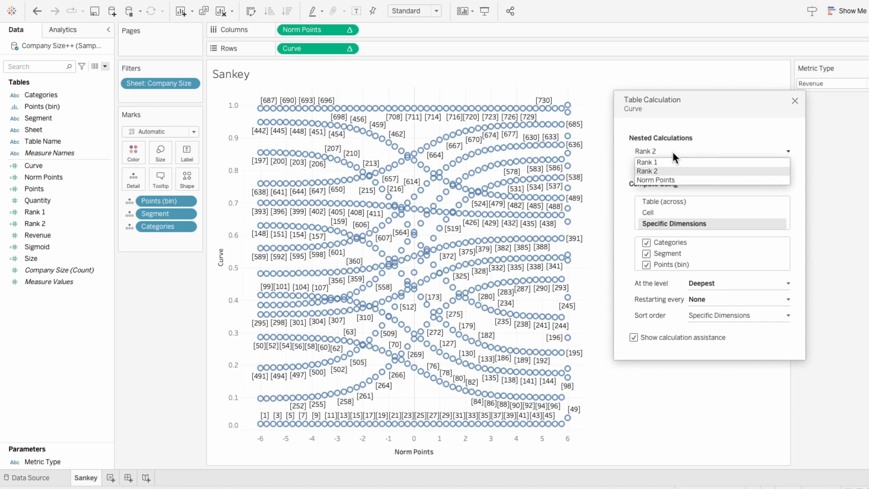
{"action": "left_click", "coordinate": [670, 179]}
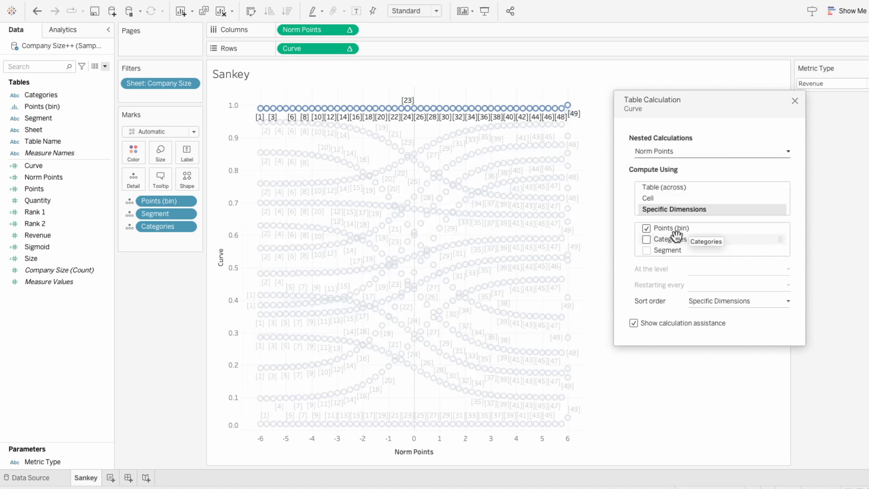
{"action": "left_click", "coordinate": [795, 101]}
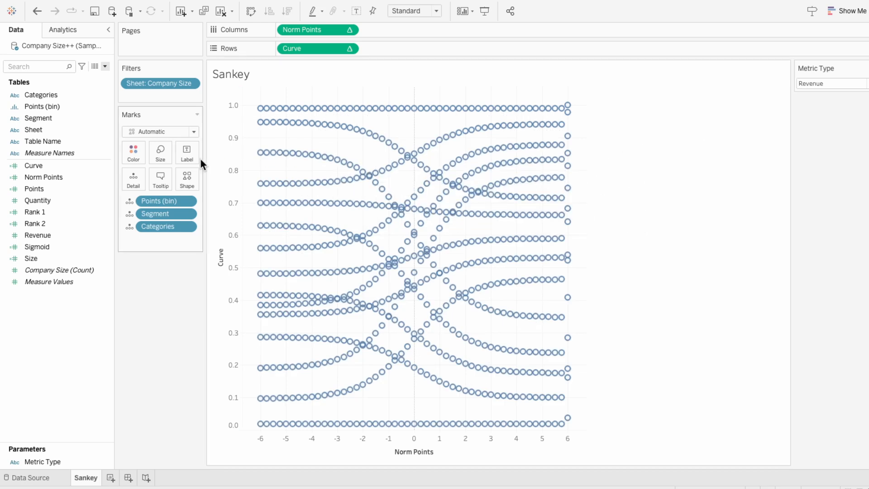
- Change the mark type to Line and assign Points (bin) to Path
{"action": "left_click", "coordinate": [156, 132]}
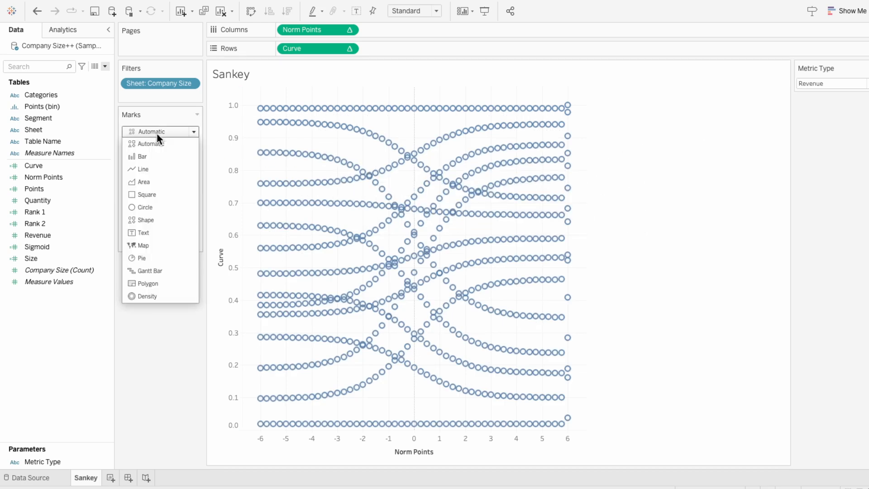
{"action": "left_click", "coordinate": [156, 164]}
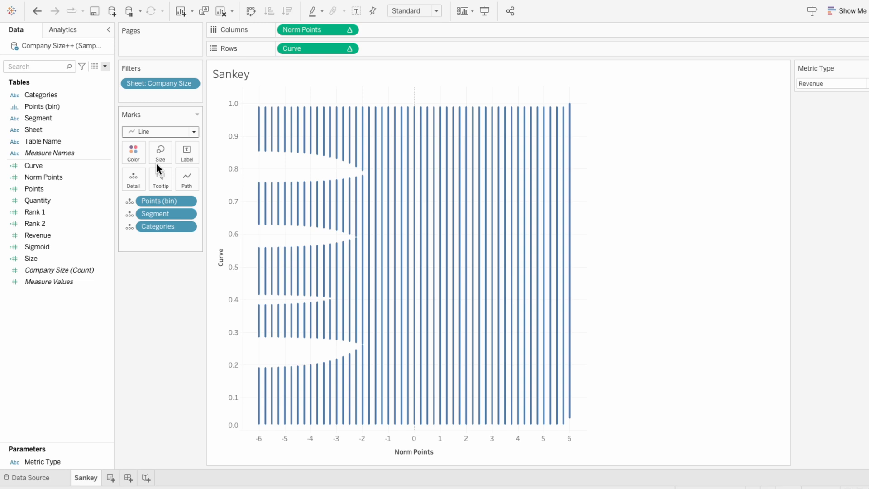
{"action": "left_click", "coordinate": [130, 200]}
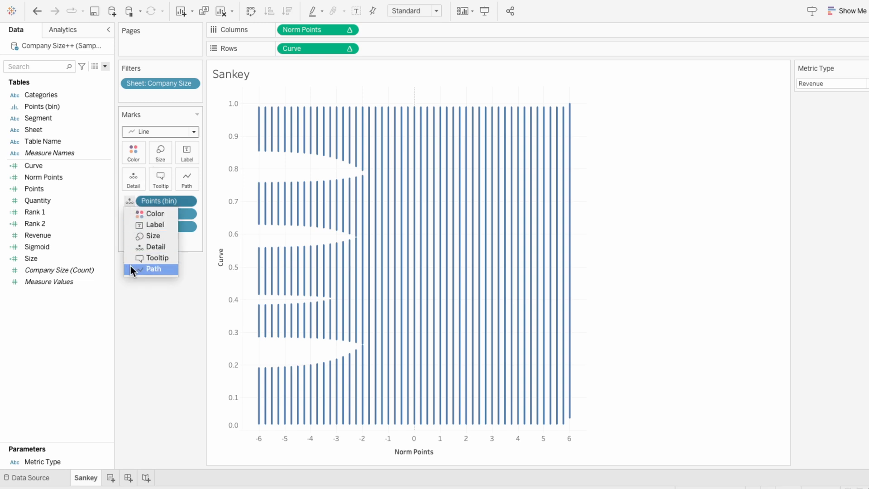
{"action": "left_click", "coordinate": [149, 269]}
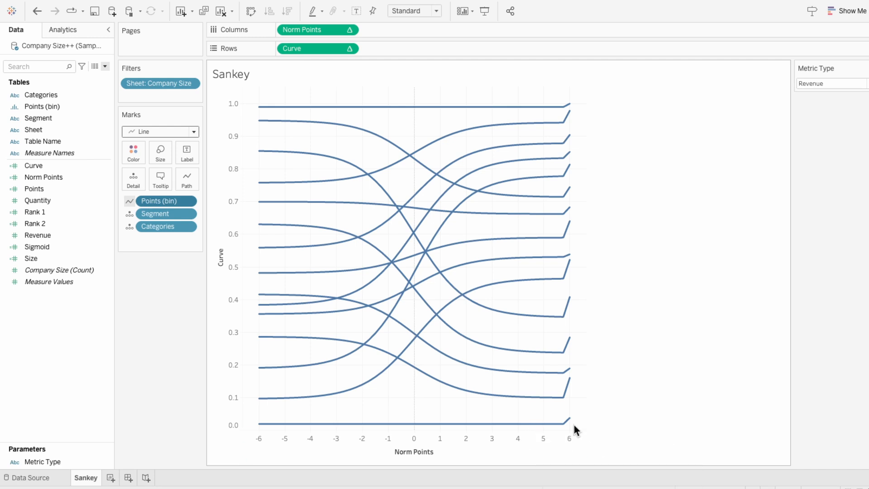
- Set a custom range on the Norm Points axis with a fixed start of -5 and a fixed end of 5
{"action": "mouse_move", "coordinate": [571, 424]}
{"action": "right_click", "coordinate": [489, 438]}
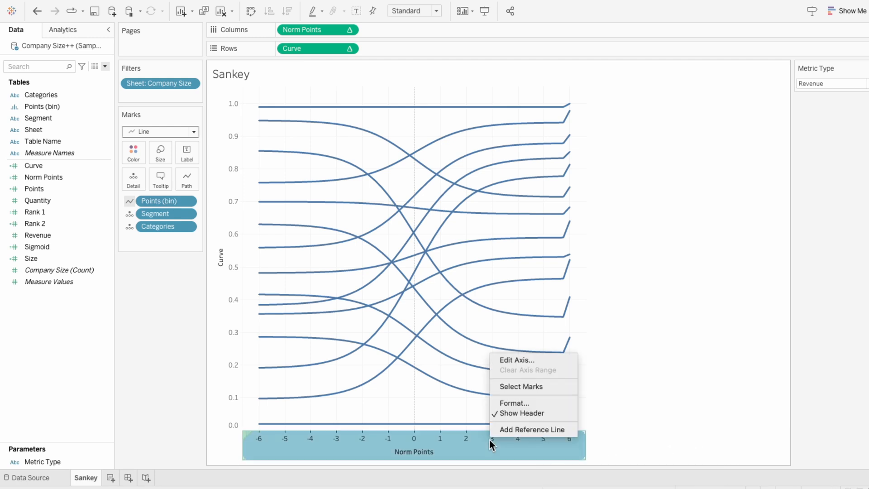
{"action": "left_click", "coordinate": [516, 360]}
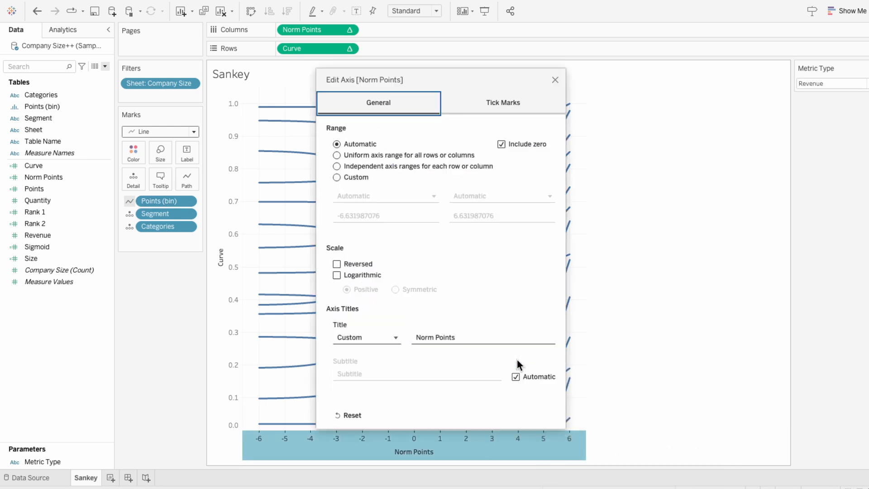
{"action": "left_click", "coordinate": [360, 177]}
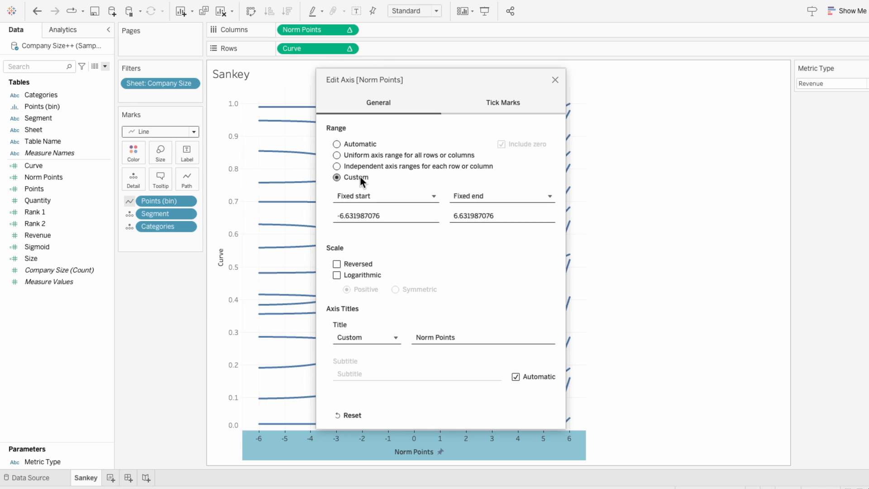
{"action": "double_click", "coordinate": [354, 215]}
{"action": "type", "text": "-5"}
{"action": "key", "text": "Tab"}
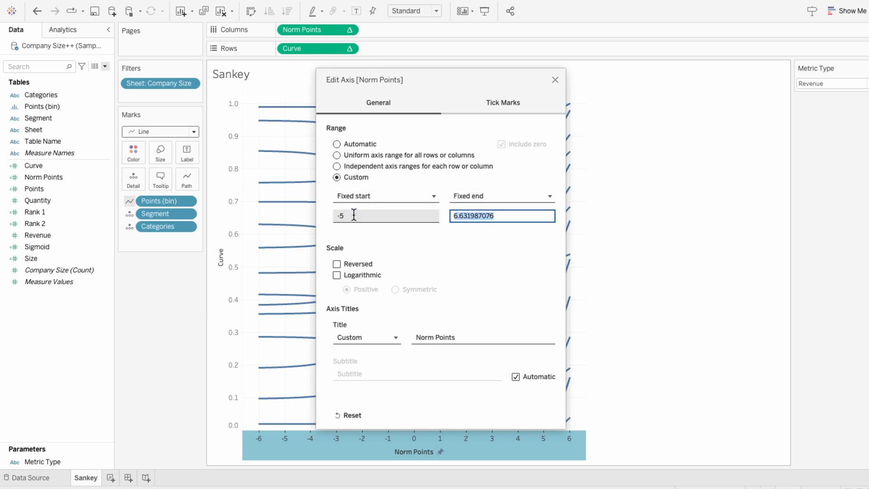
{"action": "type", "text": "5"}
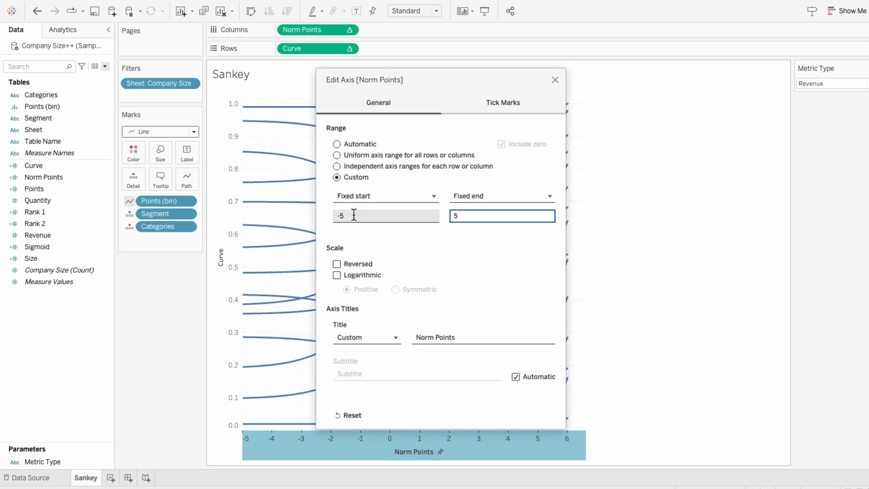
{"action": "left_click", "coordinate": [555, 80]}
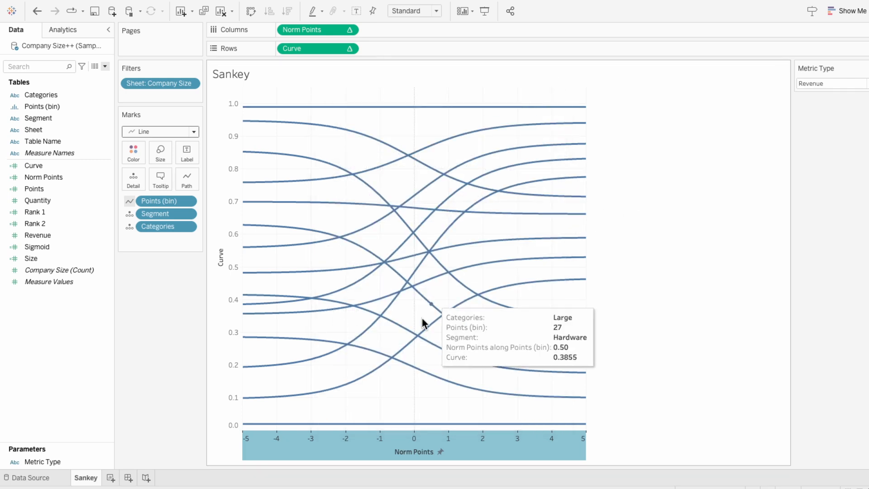
- Hide the headers of the Norm Points and Curve axes
{"action": "right_click", "coordinate": [364, 446]}
{"action": "left_click", "coordinate": [386, 417]}
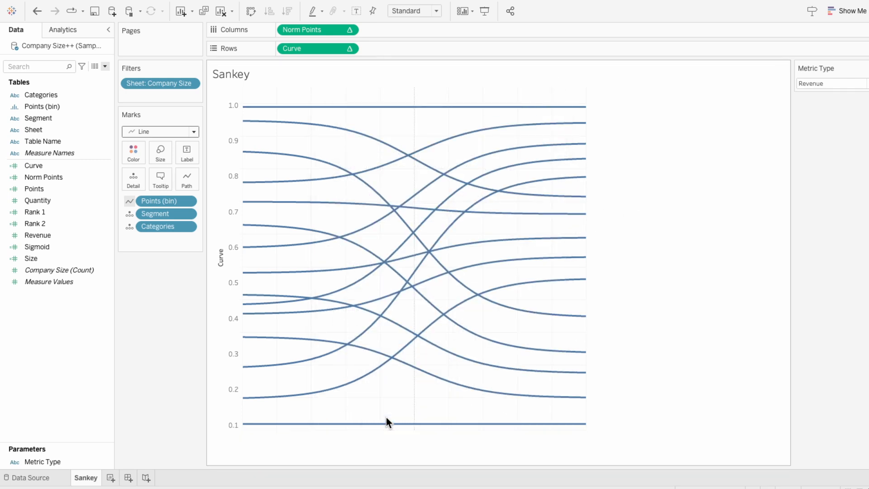
{"action": "right_click", "coordinate": [235, 343]}
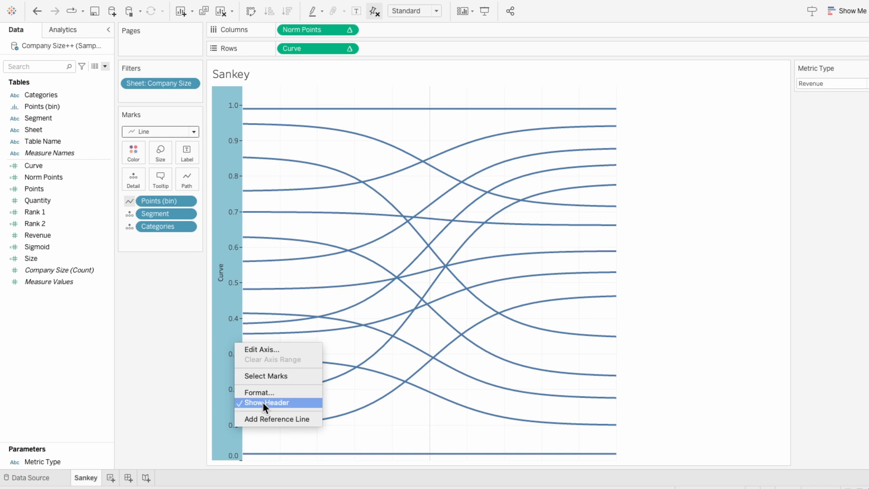
{"action": "left_click", "coordinate": [262, 403]}
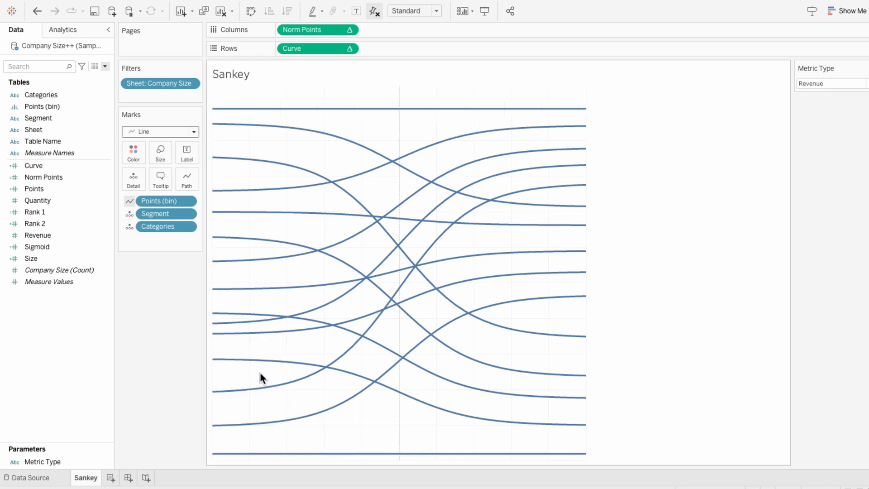
- Format the sheet's grid lines, zero lines and axis rulers as None and close the formatting options
{"action": "right_click", "coordinate": [260, 372]}
{"action": "left_click", "coordinate": [274, 414]}
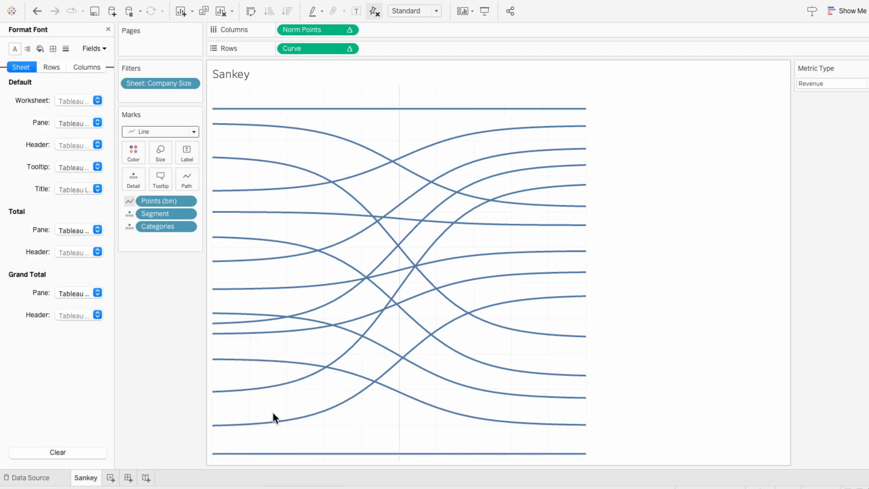
{"action": "left_click", "coordinate": [66, 49]}
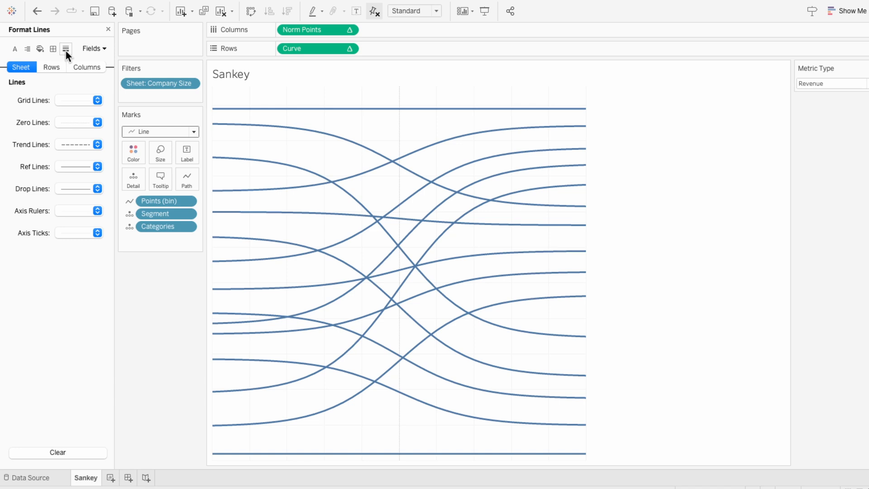
{"action": "left_click", "coordinate": [72, 97]}
{"action": "left_click", "coordinate": [74, 115]}
{"action": "left_click", "coordinate": [58, 123]}
{"action": "left_click", "coordinate": [53, 140]}
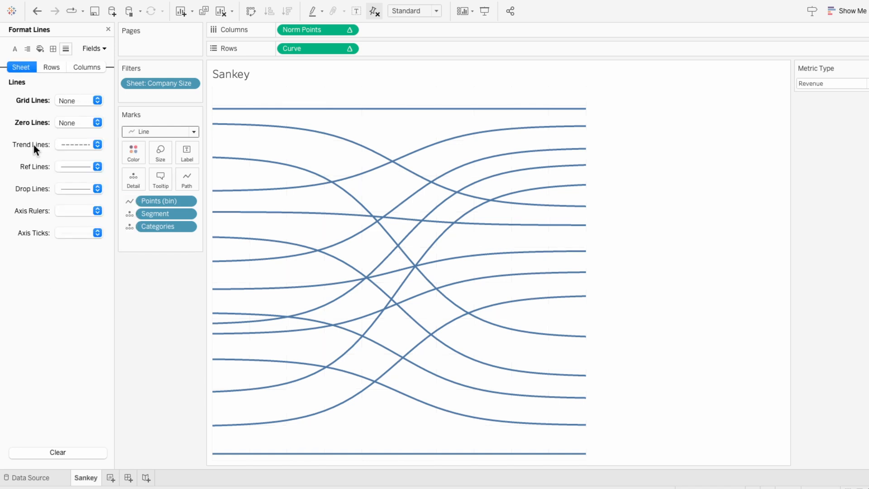
{"action": "left_click", "coordinate": [64, 210]}
{"action": "left_click", "coordinate": [68, 229]}
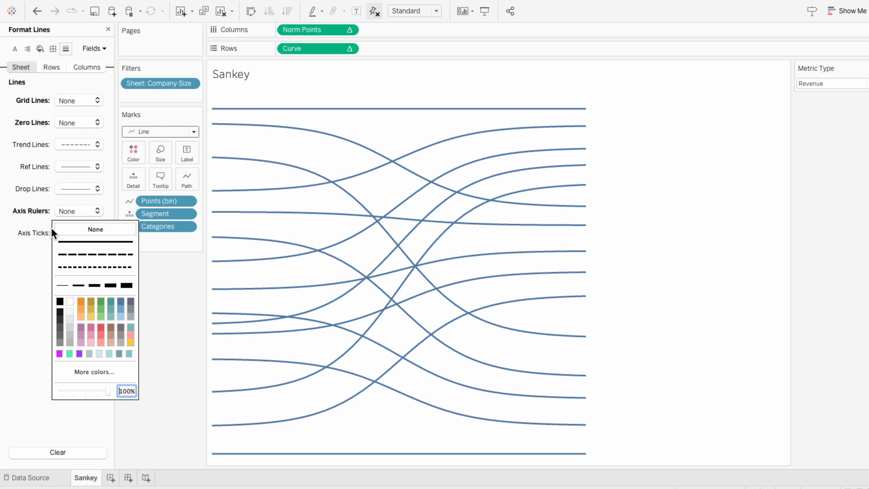
{"action": "left_click", "coordinate": [33, 228]}
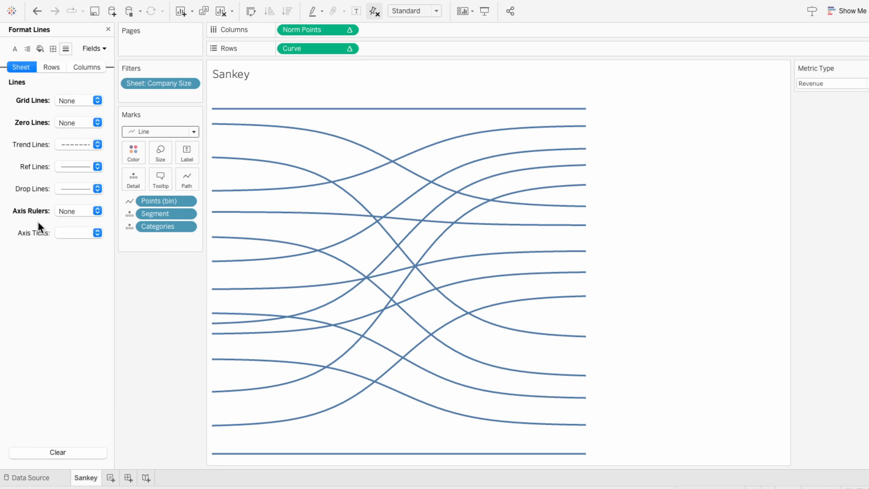
{"action": "left_click", "coordinate": [109, 29]}
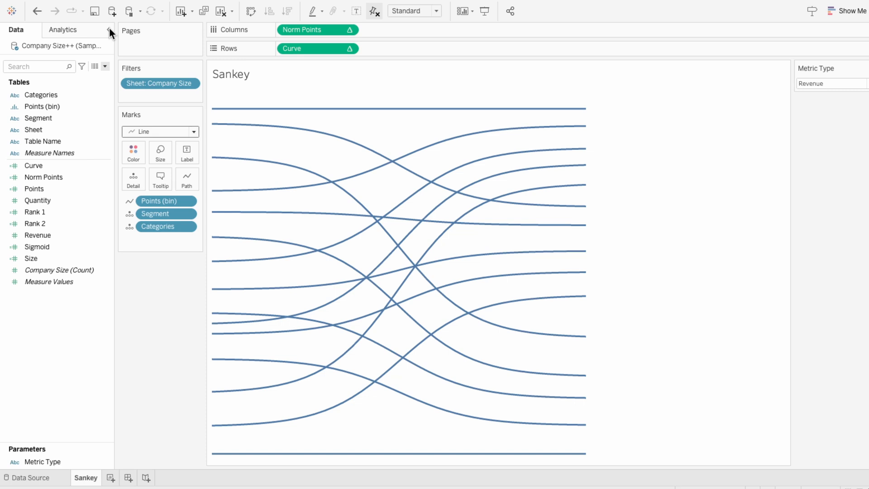
- Test the Metric Type parameter by switching it to Quantity and back to Revenue
{"action": "left_click", "coordinate": [813, 83]}
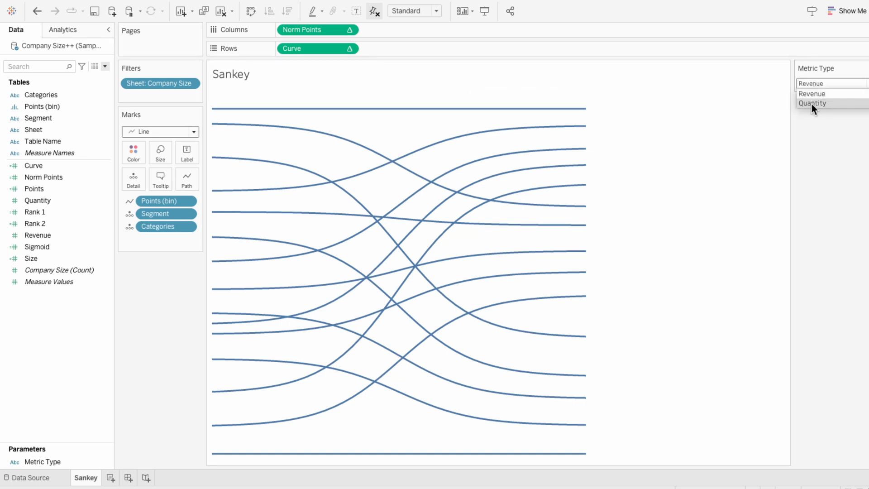
{"action": "left_click", "coordinate": [811, 104]}
{"action": "left_click", "coordinate": [810, 83]}
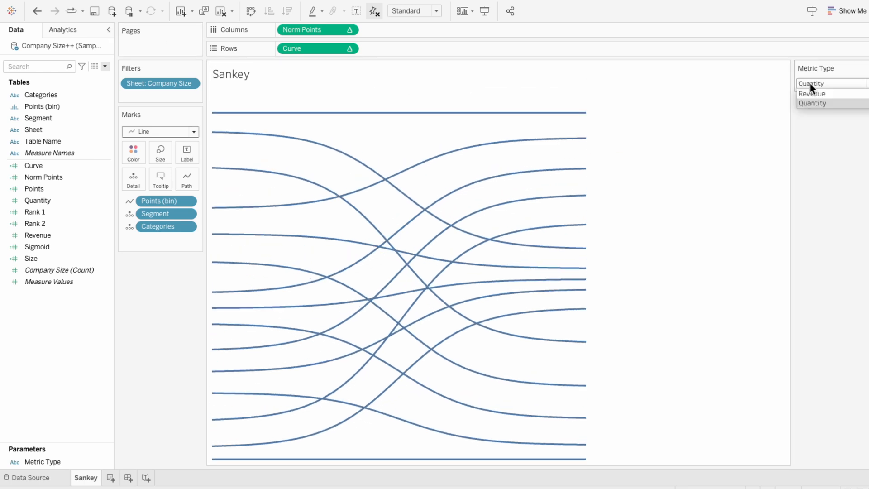
{"action": "left_click", "coordinate": [810, 93]}
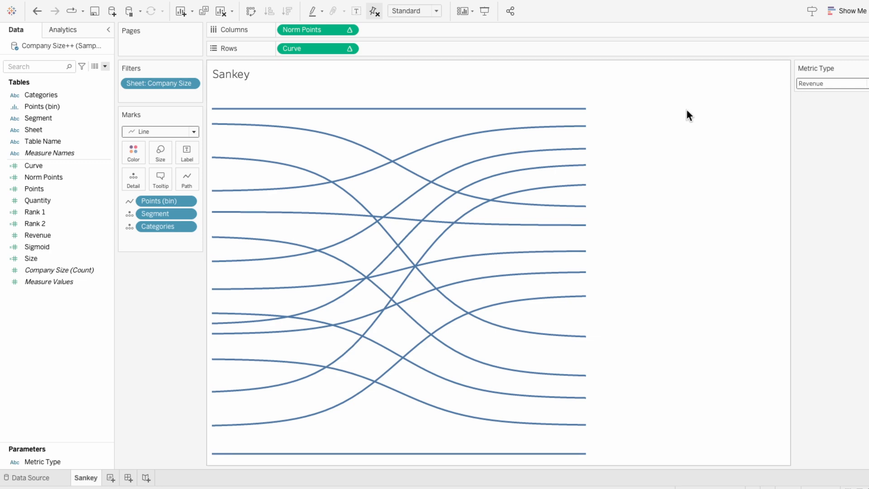
- Change the Sheet filter to include only Industry
{"action": "right_click", "coordinate": [164, 86]}
{"action": "left_click", "coordinate": [175, 94]}
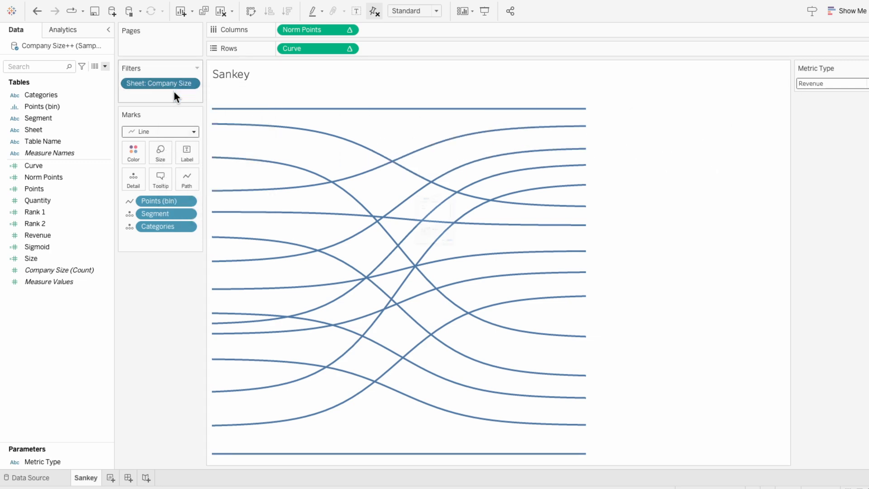
{"action": "left_click", "coordinate": [344, 152]}
{"action": "left_click", "coordinate": [342, 161]}
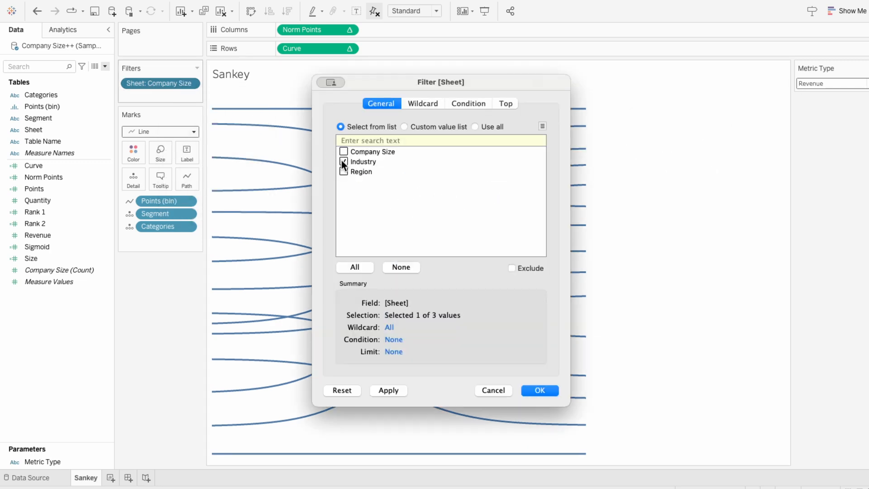
{"action": "left_click", "coordinate": [540, 390]}
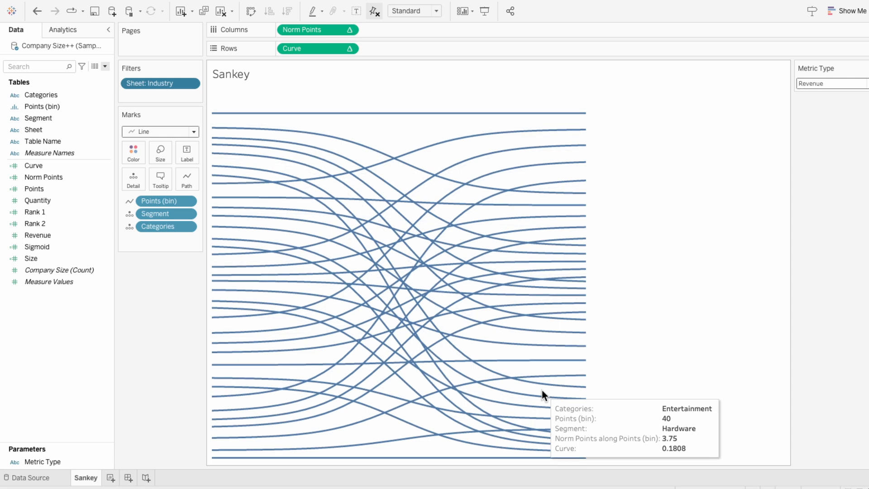
- Restore the Sheet filter to include only Company Size
{"action": "right_click", "coordinate": [161, 85]}
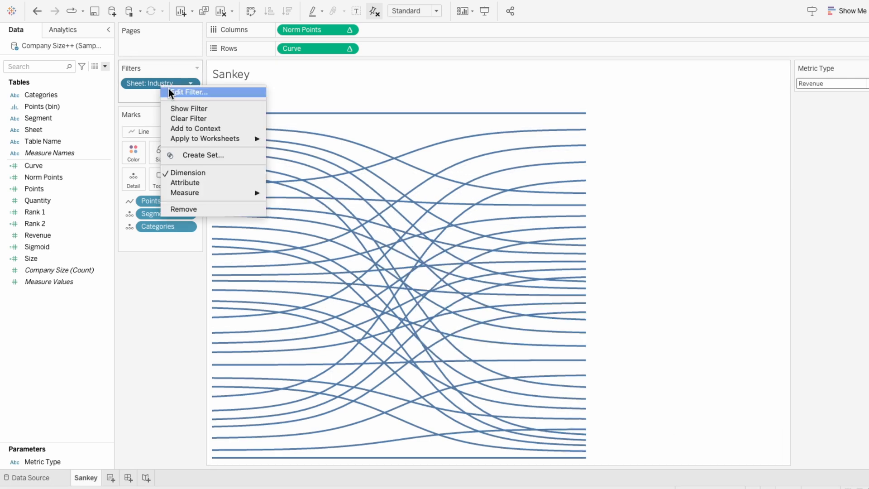
{"action": "left_click", "coordinate": [170, 92]}
{"action": "left_click", "coordinate": [344, 161]}
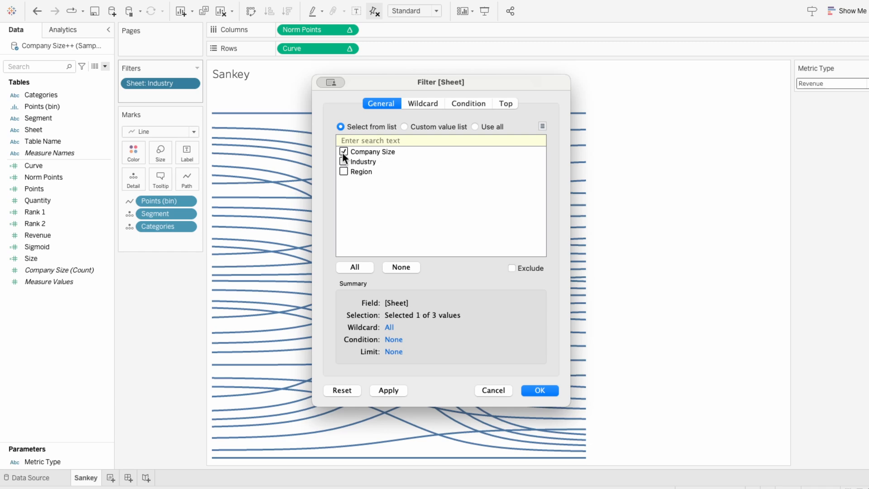
{"action": "left_click", "coordinate": [543, 390]}
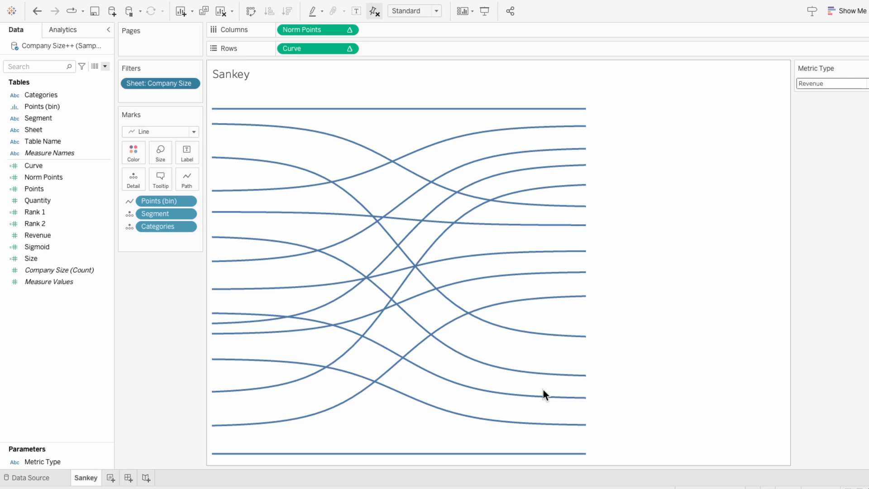
- Add the Size field to the marks, assign it to Size and compute it using Points (bin)
{"action": "left_click_drag", "start_coordinate": [48, 259], "coordinate": [146, 244]}
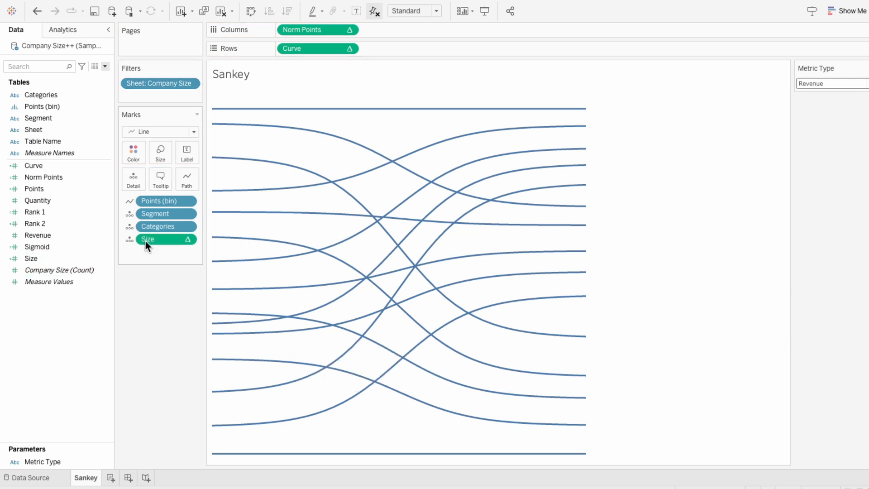
{"action": "left_click", "coordinate": [130, 240]}
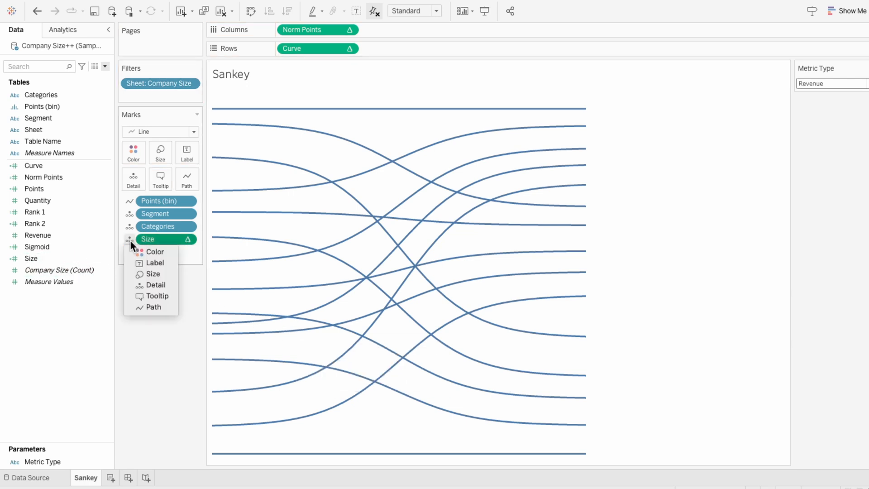
{"action": "left_click", "coordinate": [137, 274]}
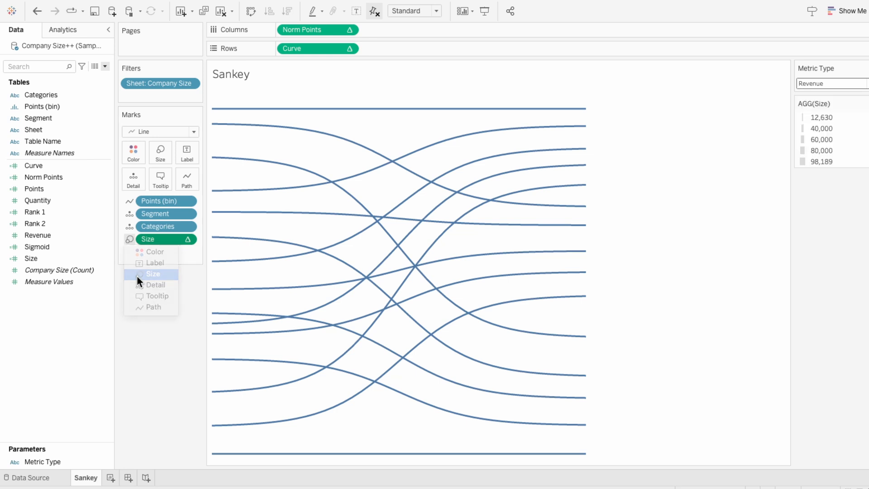
{"action": "right_click", "coordinate": [148, 240]}
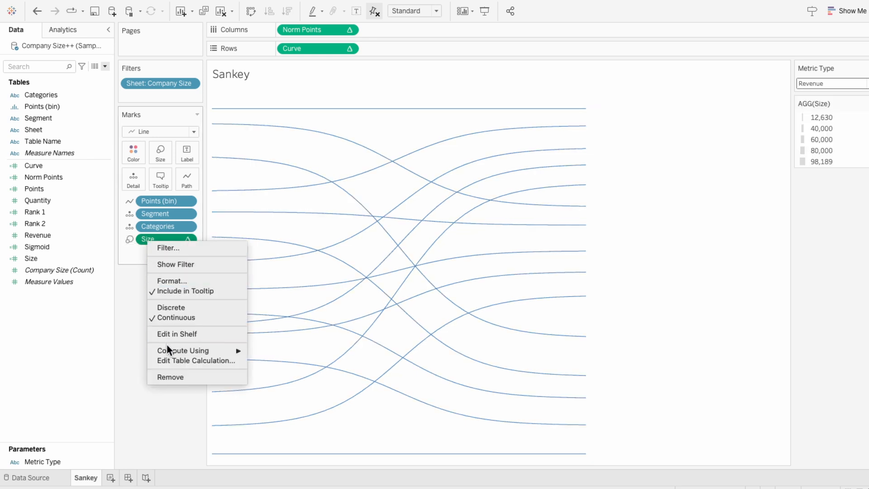
{"action": "mouse_move", "coordinate": [167, 347]}
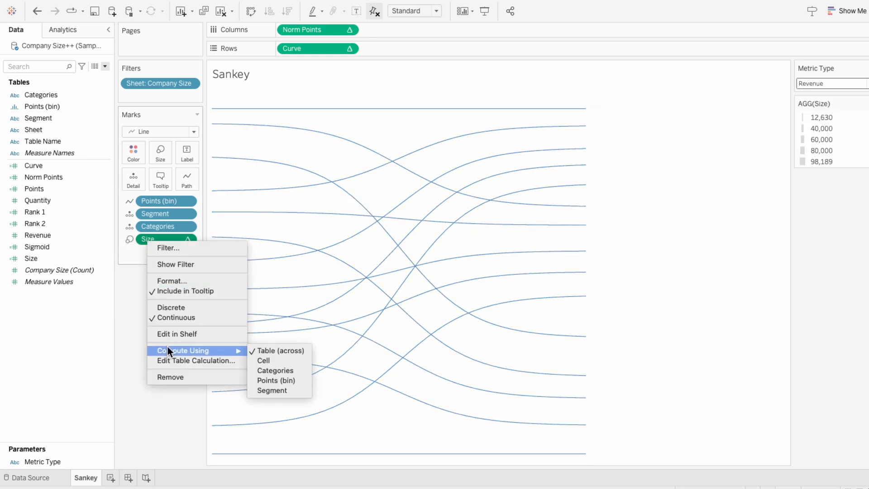
{"action": "left_click", "coordinate": [266, 380]}
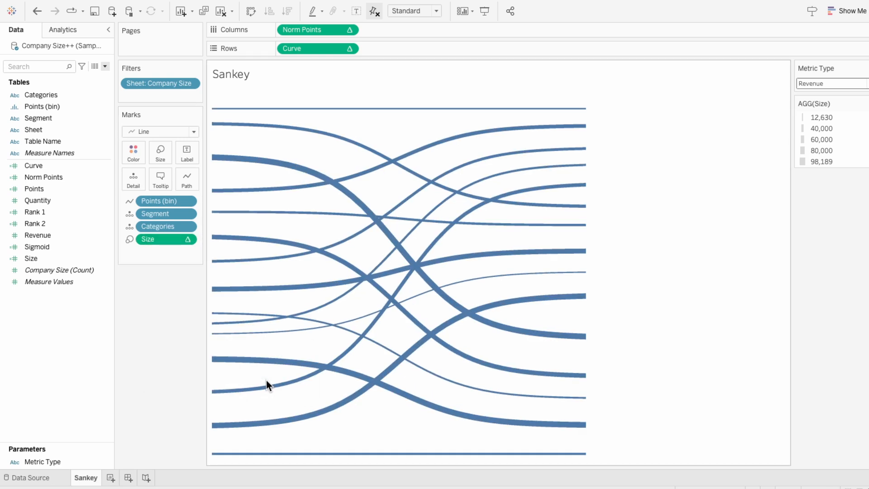
- Check the curves' size values and increase the overall mark size to thicken the lines
{"action": "mouse_move", "coordinate": [292, 173]}
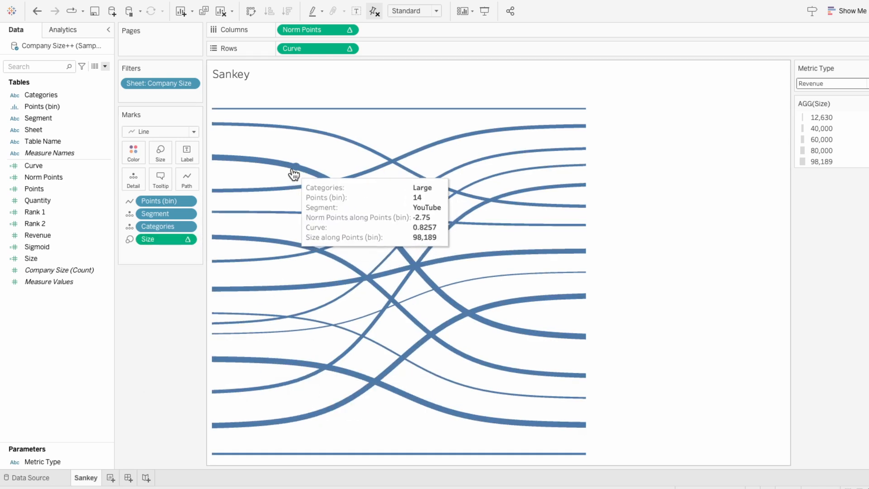
{"action": "mouse_move", "coordinate": [304, 139]}
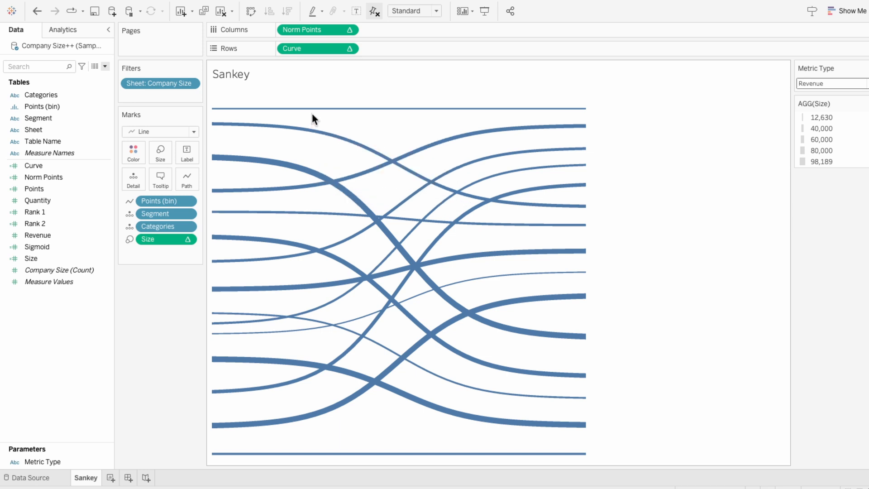
{"action": "mouse_move", "coordinate": [313, 114]}
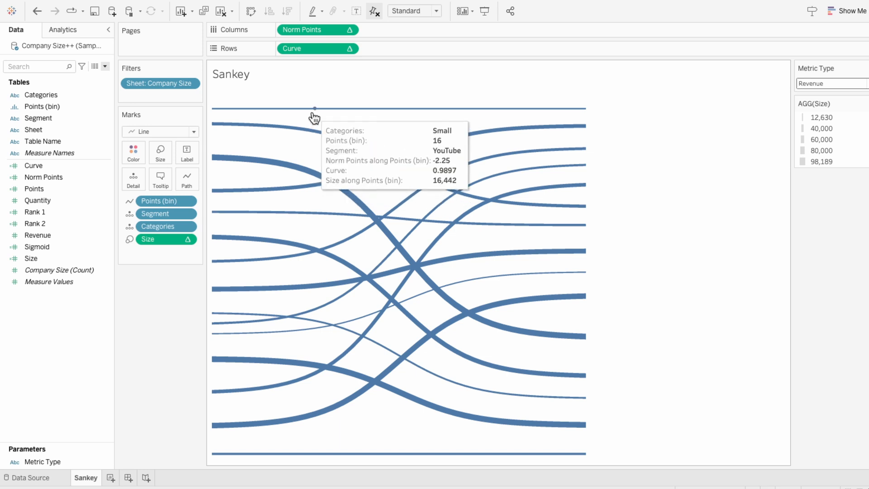
{"action": "left_click", "coordinate": [164, 151]}
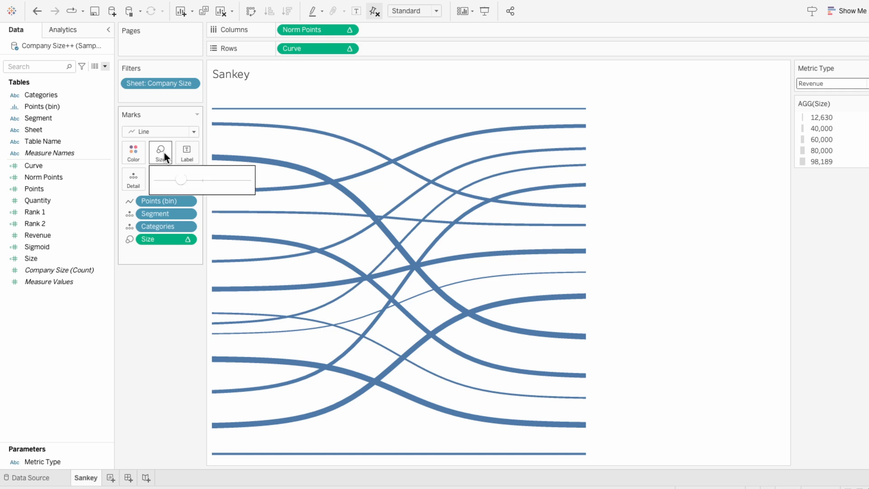
{"action": "left_click", "coordinate": [197, 181]}
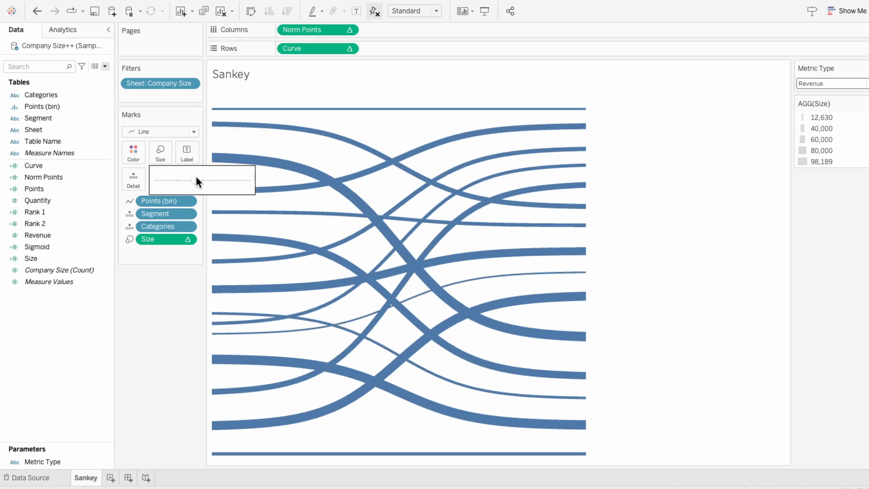
- Color the curves by Segment and add Norm Points to the marks as a detail field
{"action": "mouse_move", "coordinate": [195, 177]}
{"action": "left_mouse_down"}
{"action": "mouse_move", "coordinate": [186, 178]}
{"action": "mouse_move", "coordinate": [206, 179]}
{"action": "mouse_move", "coordinate": [192, 177]}
{"action": "left_mouse_up"}
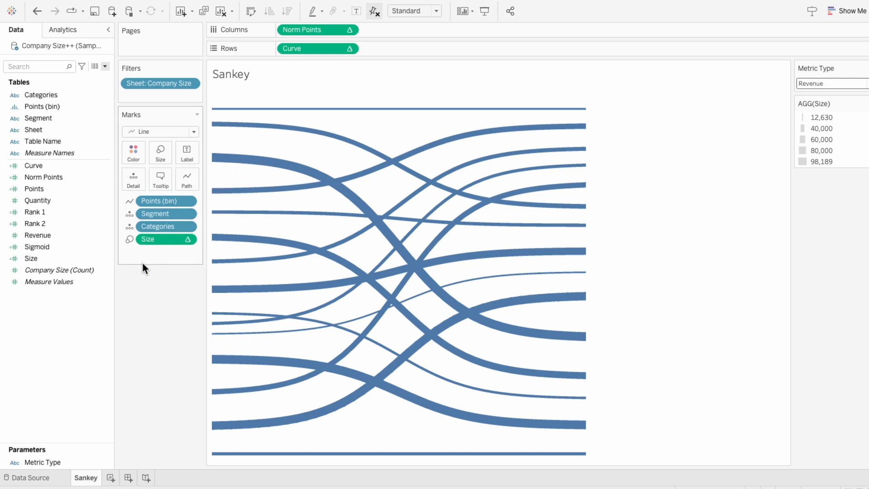
{"action": "left_click", "coordinate": [128, 216]}
{"action": "left_click", "coordinate": [132, 223]}
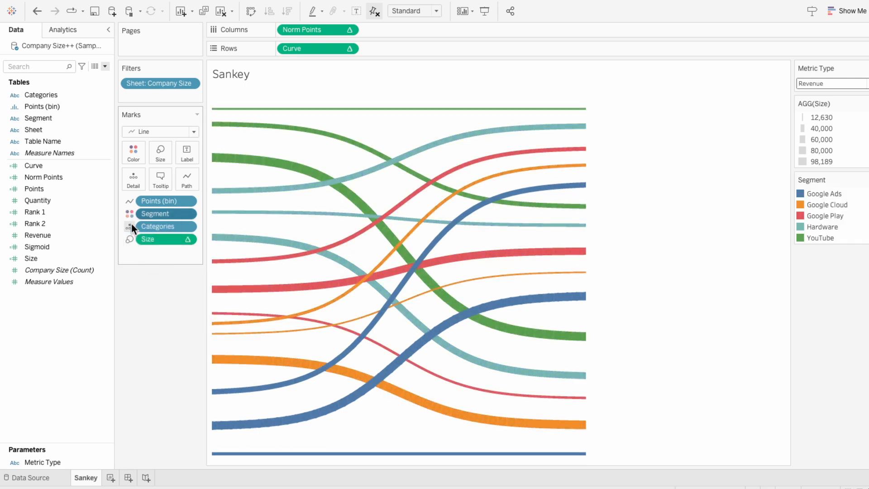
{"action": "left_click_drag", "start_coordinate": [72, 177], "coordinate": [147, 247]}
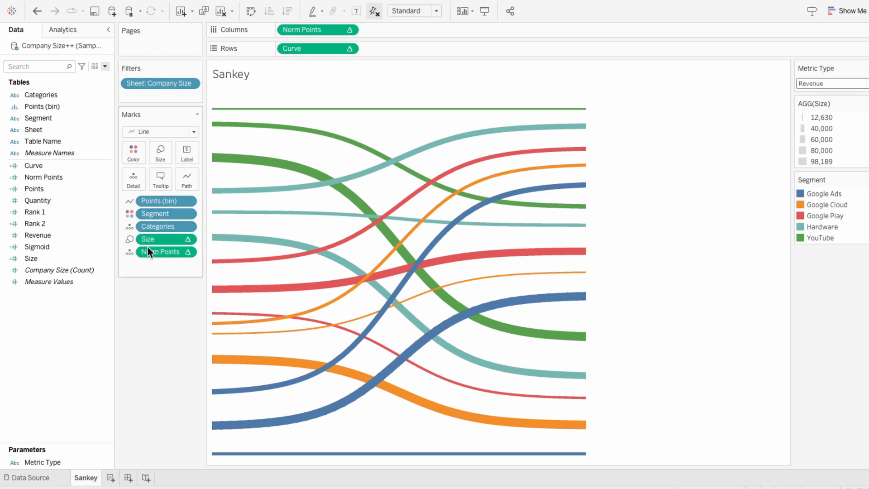
{"action": "left_click", "coordinate": [130, 252]}
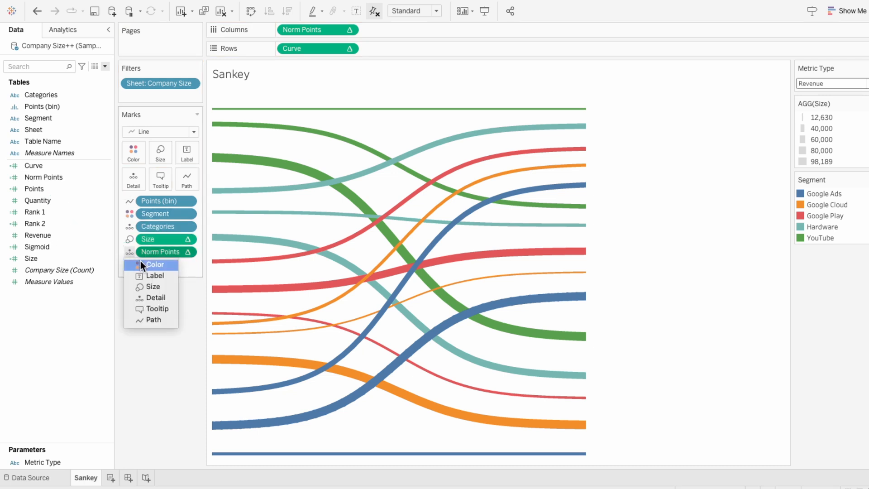
{"action": "left_click", "coordinate": [141, 264]}
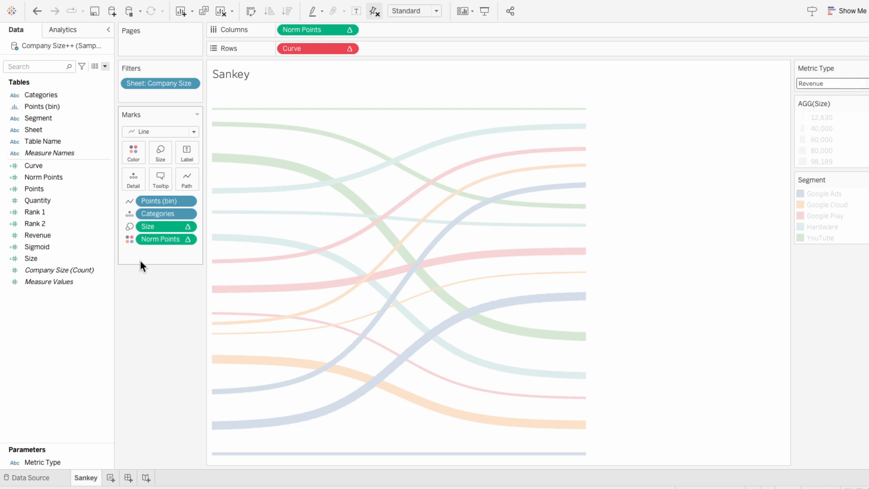
{"action": "key", "text": "ctrl+z"}
- Convert the Norm Points field on the marks to discrete and assign it to Color alongside Segment
{"action": "right_click", "coordinate": [146, 253]}
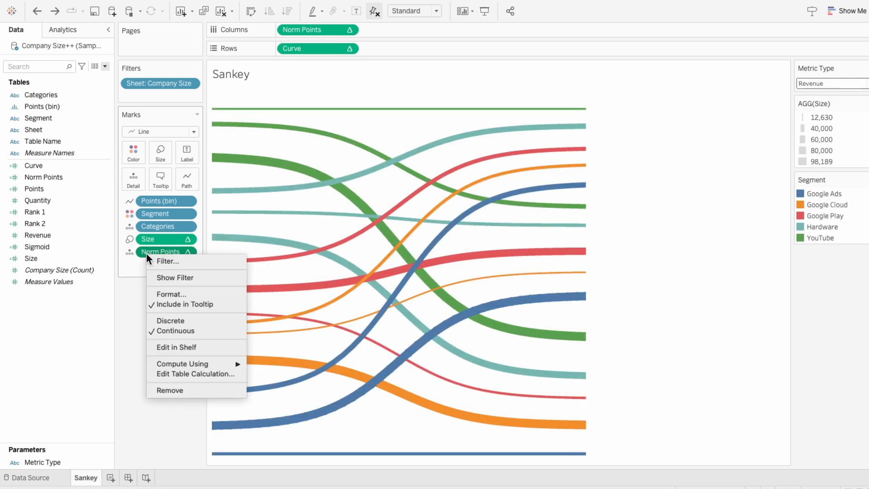
{"action": "left_click", "coordinate": [164, 320]}
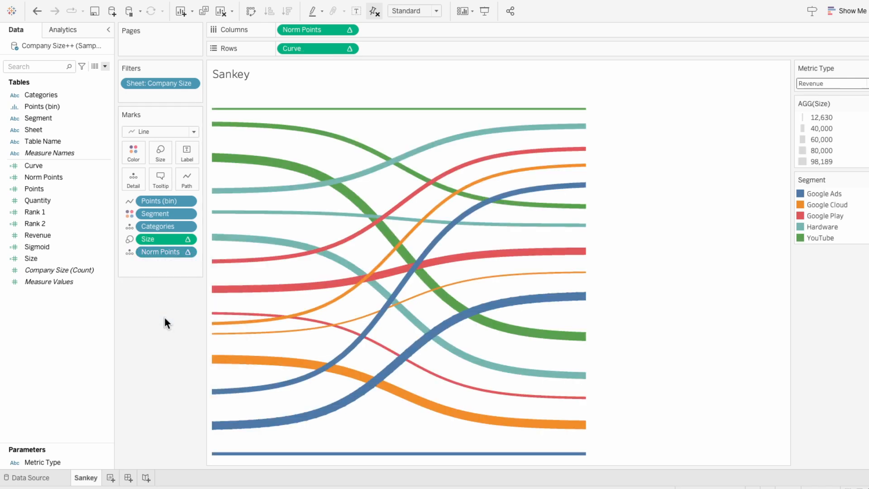
{"action": "left_click", "coordinate": [129, 252]}
{"action": "left_click", "coordinate": [130, 266]}
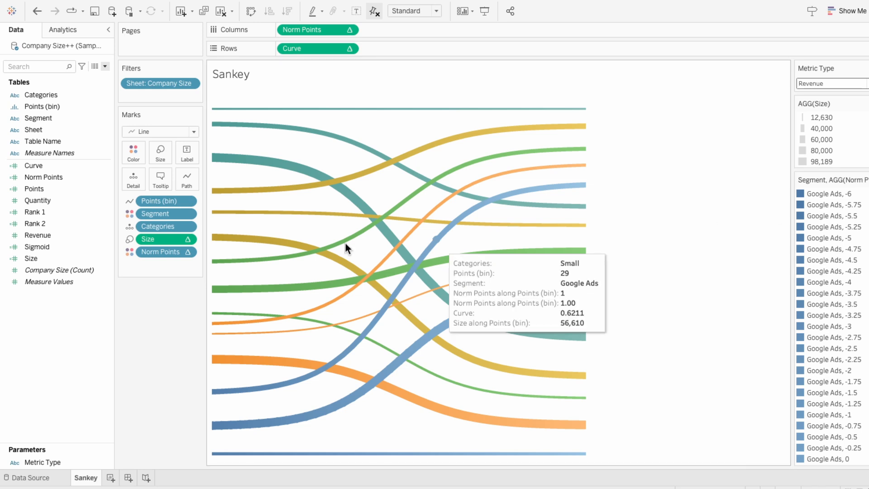
- Sort the Segment field on the marks by data source order, descending
{"action": "right_click", "coordinate": [162, 212]}
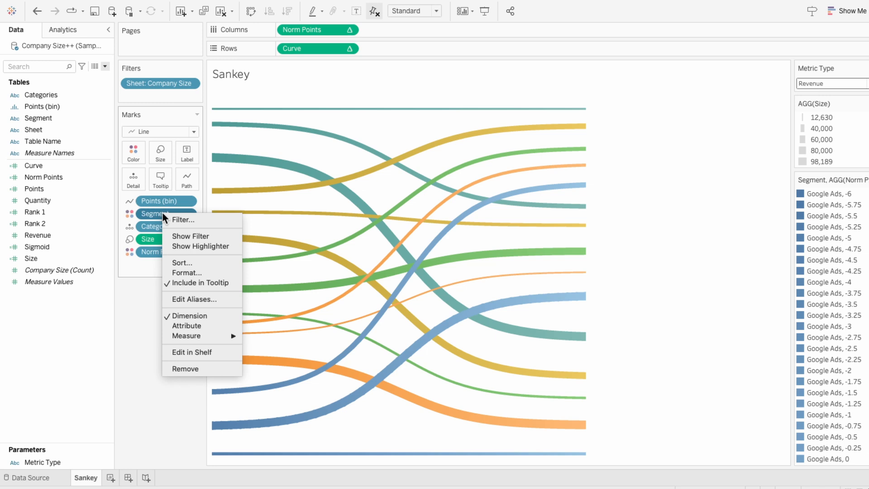
{"action": "left_click", "coordinate": [171, 262]}
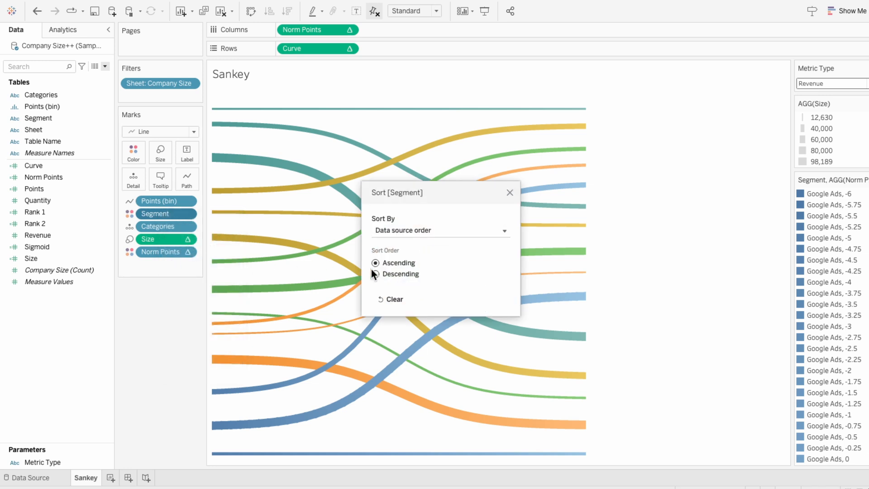
{"action": "left_click", "coordinate": [385, 272]}
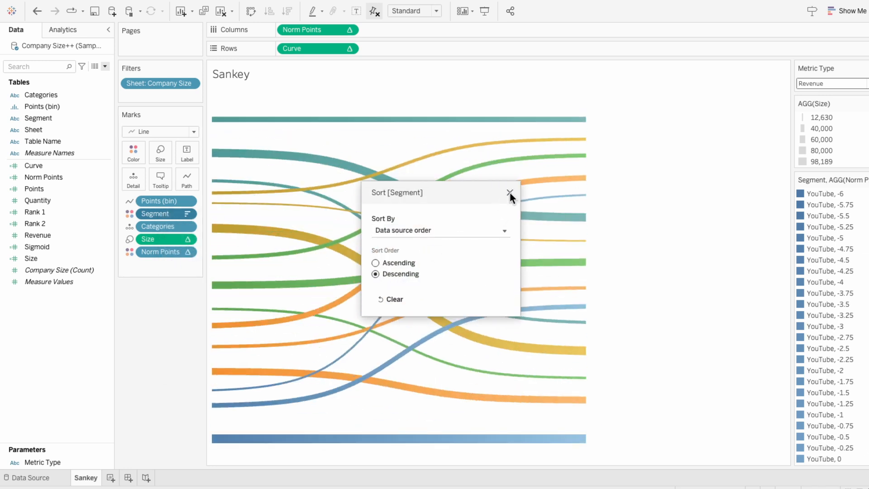
{"action": "left_click", "coordinate": [510, 192]}
- Sort the Categories field on the marks by data source order, descending
{"action": "right_click", "coordinate": [175, 226]}
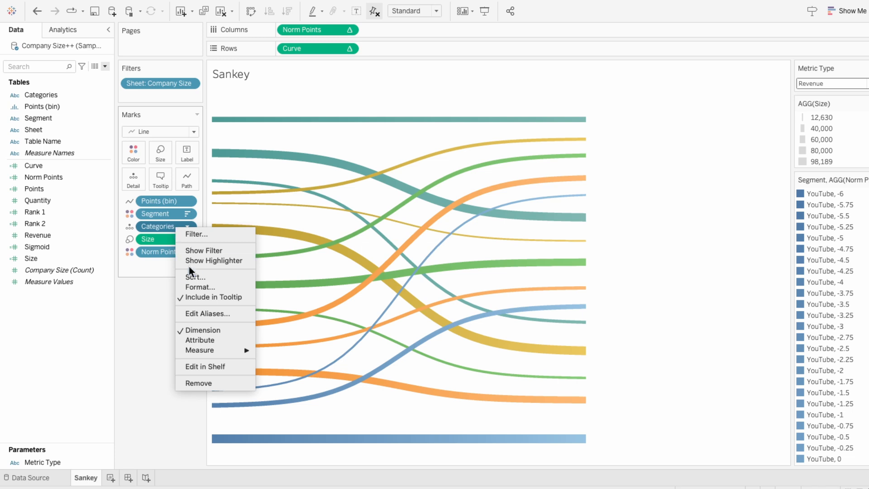
{"action": "left_click", "coordinate": [193, 277]}
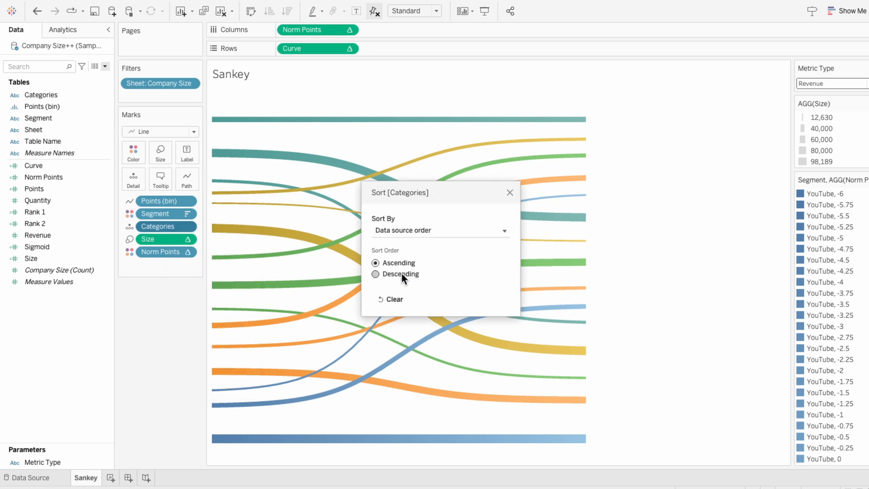
{"action": "left_click", "coordinate": [401, 274]}
{"action": "left_click", "coordinate": [509, 193]}
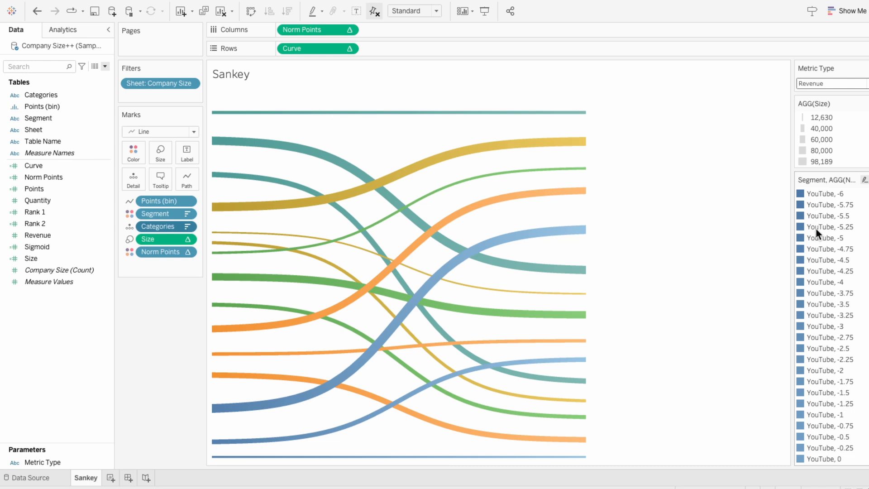
- Edit the Segment and Norm Points colors, assigning the Purple palette to all YouTube items from -6 to 6
{"action": "left_click", "coordinate": [861, 192]}
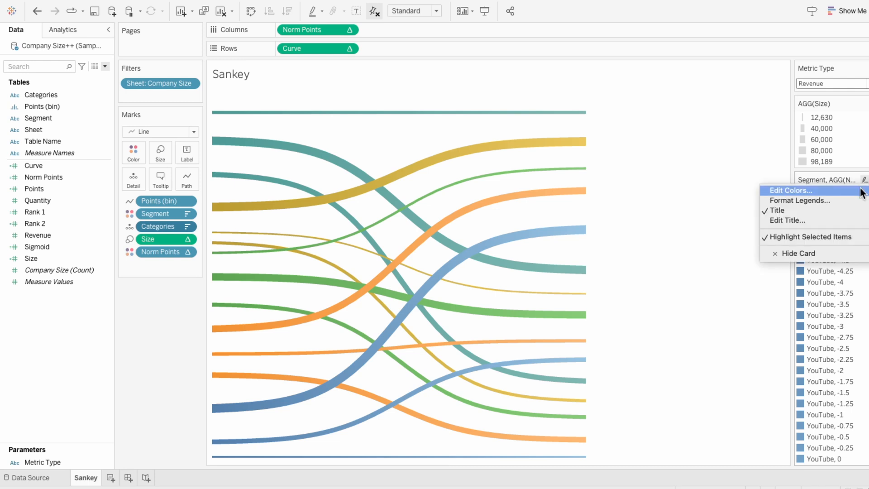
{"action": "left_click", "coordinate": [796, 191]}
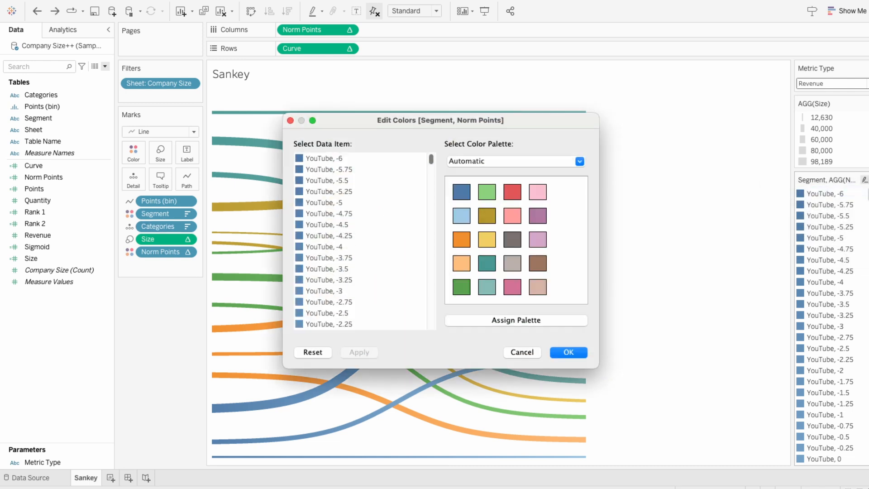
{"action": "left_click", "coordinate": [506, 162]}
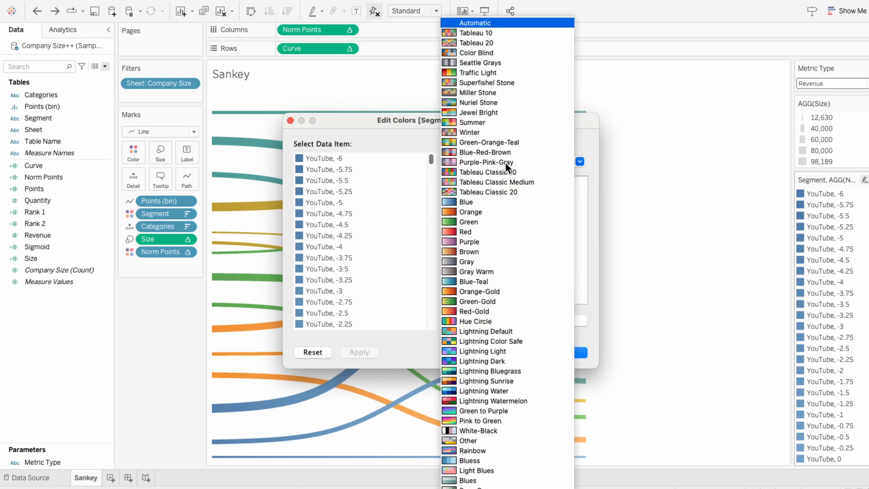
{"action": "left_click", "coordinate": [492, 241]}
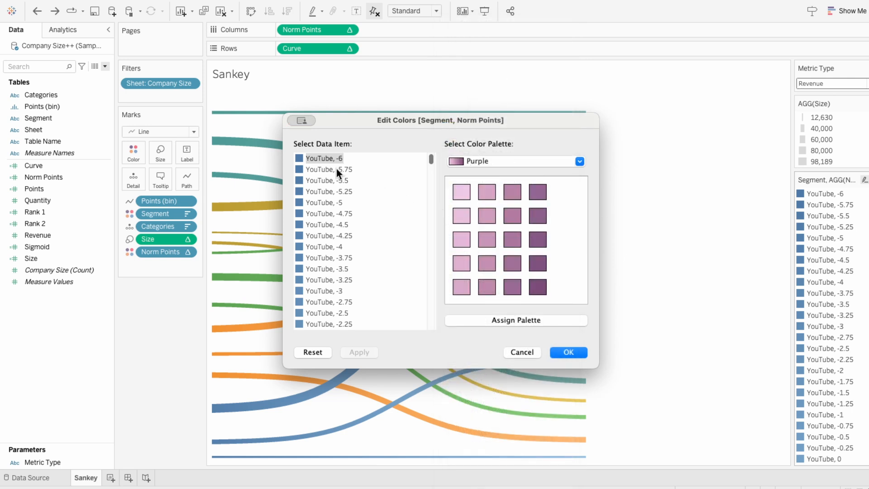
{"action": "scroll", "coordinate": [341, 240], "scroll_direction": "down", "scroll_amount": 10}
{"action": "left_click", "coordinate": [338, 291], "text": "shift"}
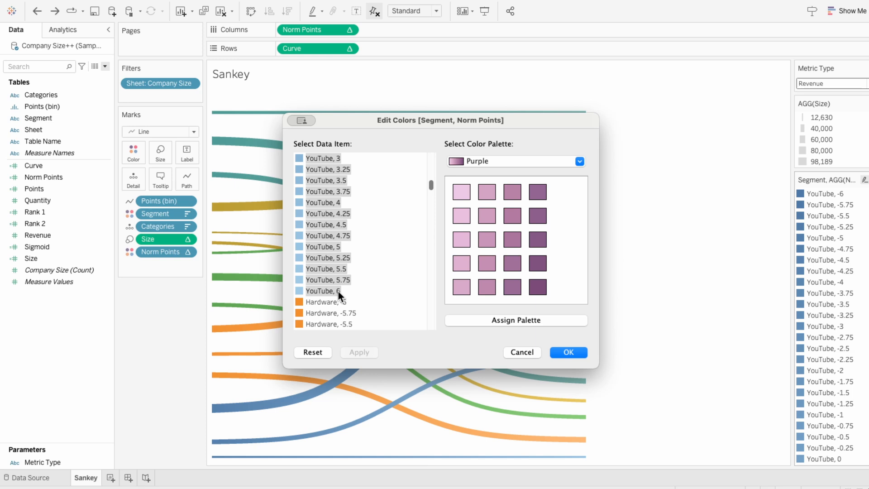
{"action": "left_click", "coordinate": [501, 321]}
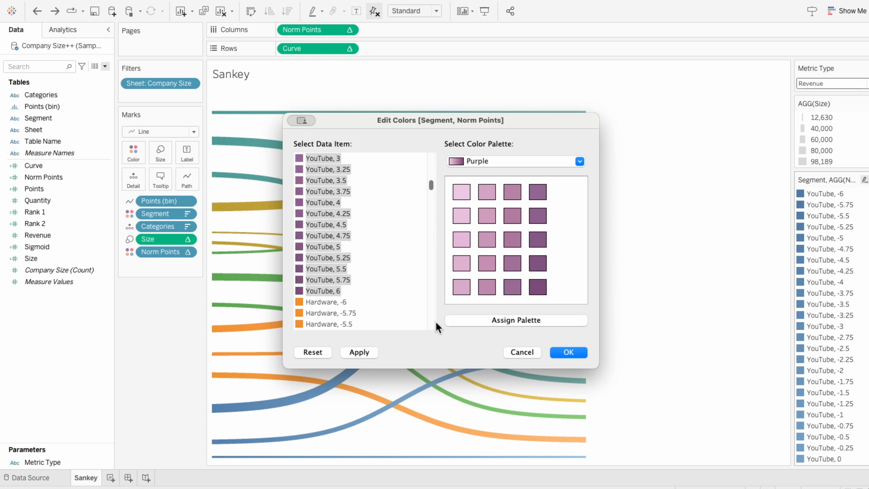
- Assign the Blue-Teal palette to all Hardware items from -6 to 6
{"action": "scroll", "coordinate": [348, 303], "scroll_direction": "down", "scroll_amount": 2}
{"action": "left_click", "coordinate": [330, 235]}
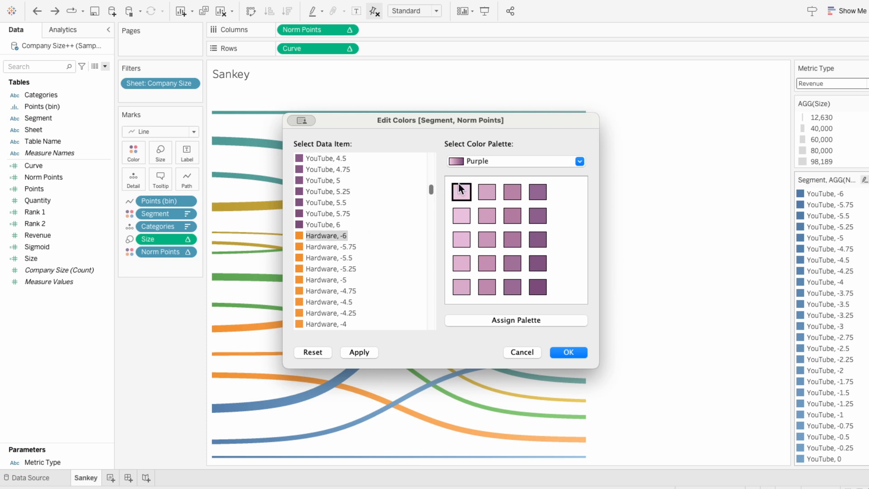
{"action": "left_click", "coordinate": [497, 161]}
{"action": "left_click", "coordinate": [501, 267]}
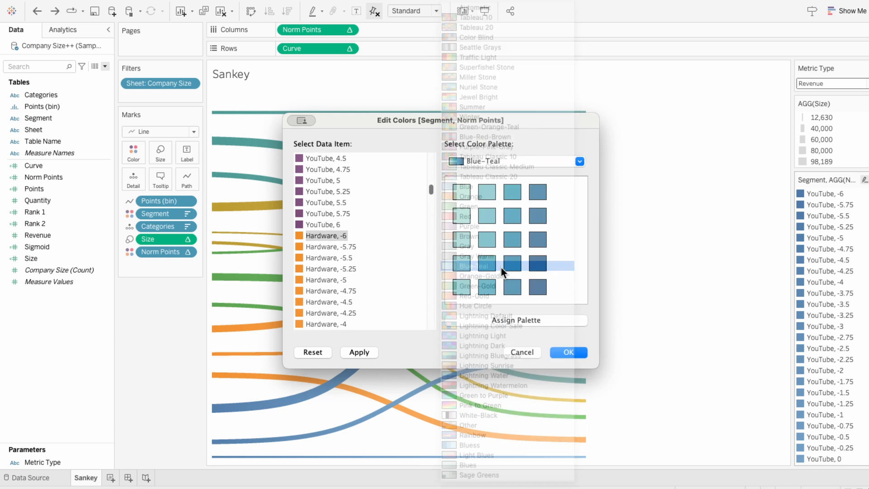
{"action": "scroll", "coordinate": [346, 299], "scroll_direction": "down", "scroll_amount": 8}
{"action": "scroll", "coordinate": [346, 299], "scroll_direction": "down", "scroll_amount": 6}
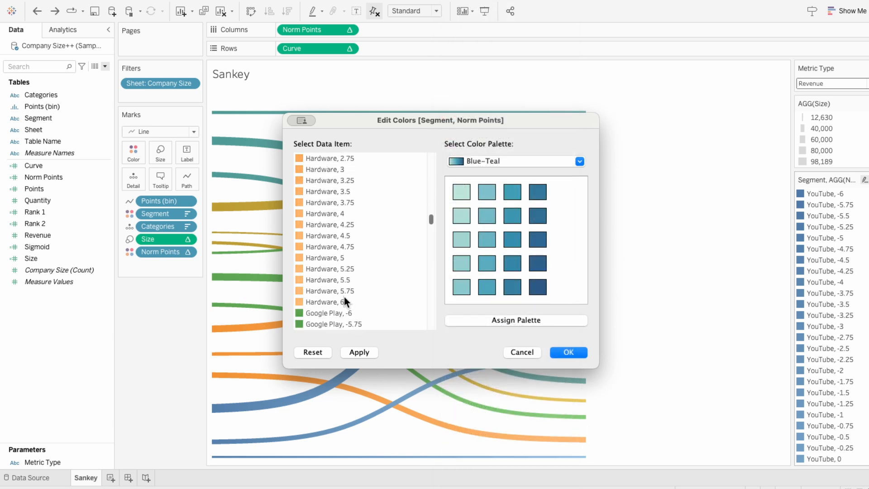
{"action": "left_click", "coordinate": [341, 301], "text": "shift"}
{"action": "left_click", "coordinate": [489, 320]}
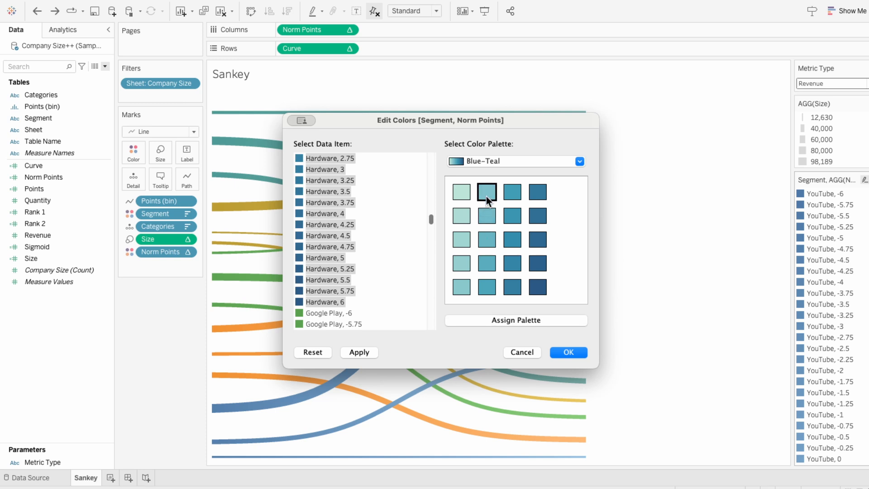
- Assign the Green-Gold palette to all Google Play items from -6 to 6
{"action": "left_click", "coordinate": [488, 162]}
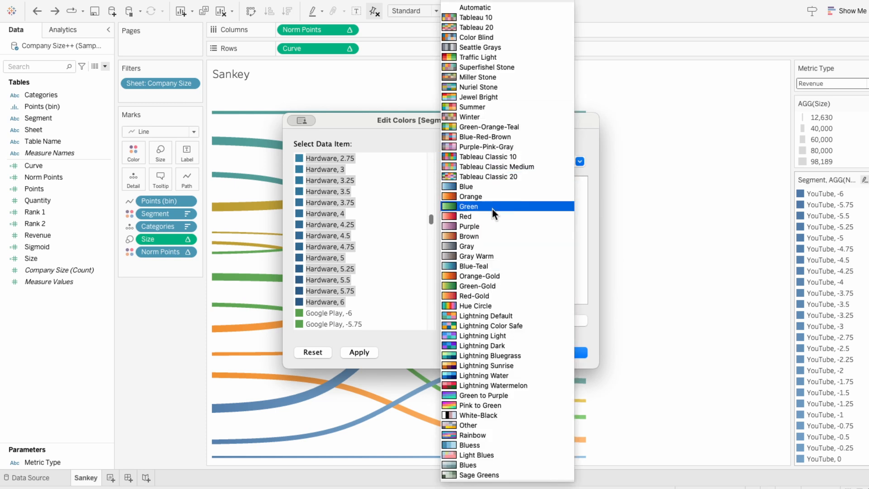
{"action": "left_click", "coordinate": [492, 285]}
{"action": "left_click", "coordinate": [342, 311]}
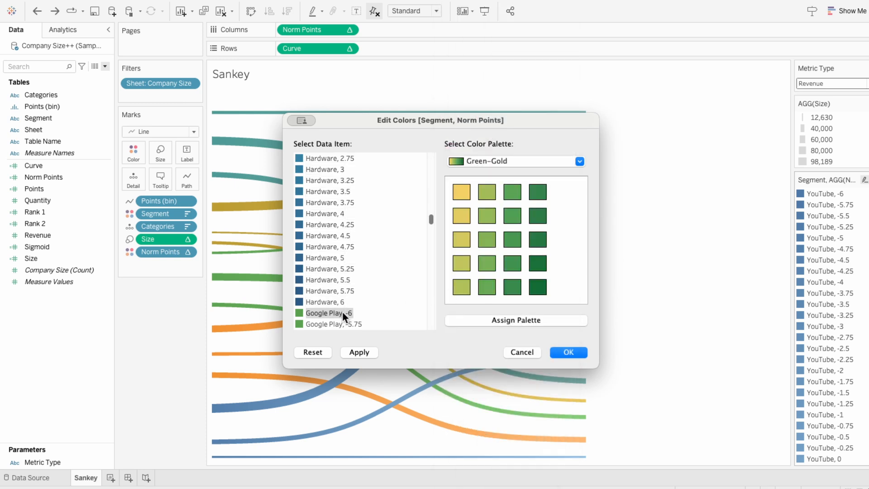
{"action": "scroll", "coordinate": [343, 311], "scroll_direction": "down", "scroll_amount": 5}
{"action": "scroll", "coordinate": [342, 311], "scroll_direction": "down", "scroll_amount": 13}
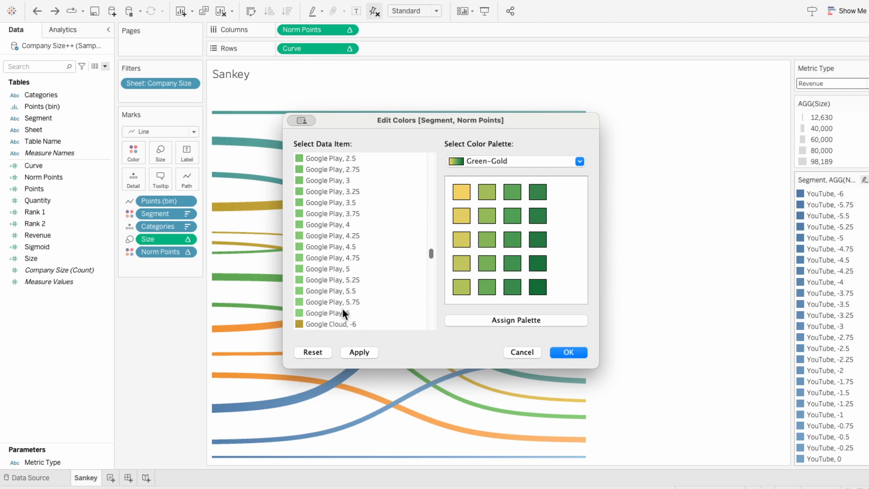
{"action": "left_click", "coordinate": [342, 313], "text": "shift"}
{"action": "left_click", "coordinate": [498, 321]}
- Assign the Orange palette to all Google Cloud items from -6 to 6
{"action": "left_click", "coordinate": [496, 162]}
{"action": "left_click", "coordinate": [490, 196]}
{"action": "left_click", "coordinate": [342, 324]}
{"action": "scroll", "coordinate": [346, 272], "scroll_direction": "down", "scroll_amount": 18}
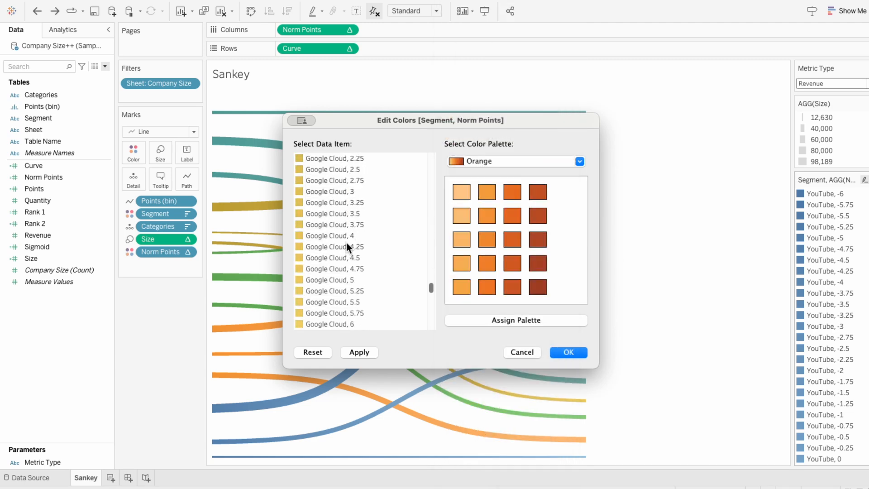
{"action": "left_click", "coordinate": [342, 192], "text": "shift"}
{"action": "left_click", "coordinate": [499, 321]}
- Assign the Red palette to all Google Ads items from -6 to 6 and accept the color changes
{"action": "left_click", "coordinate": [495, 162]}
{"action": "left_click", "coordinate": [487, 216]}
{"action": "left_click", "coordinate": [345, 203]}
{"action": "scroll", "coordinate": [355, 265], "scroll_direction": "down", "scroll_amount": 18}
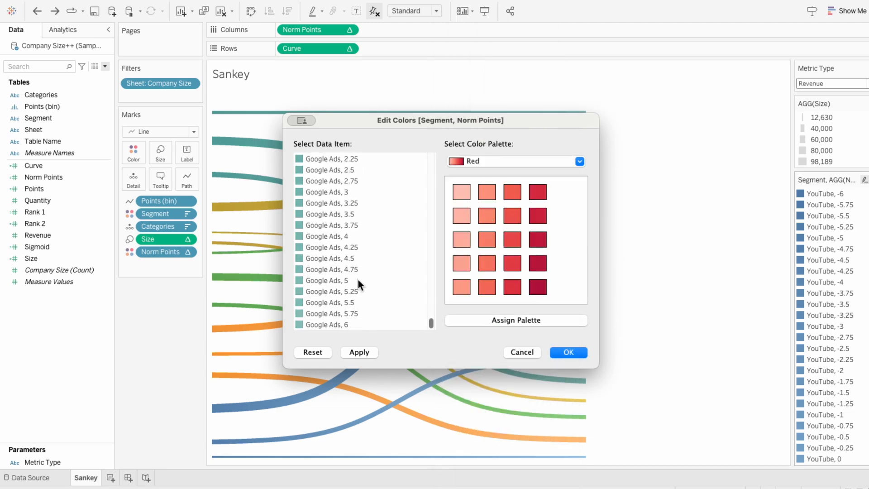
{"action": "left_click", "coordinate": [343, 324], "text": "shift"}
{"action": "left_click", "coordinate": [472, 322]}
{"action": "left_click", "coordinate": [567, 351]}
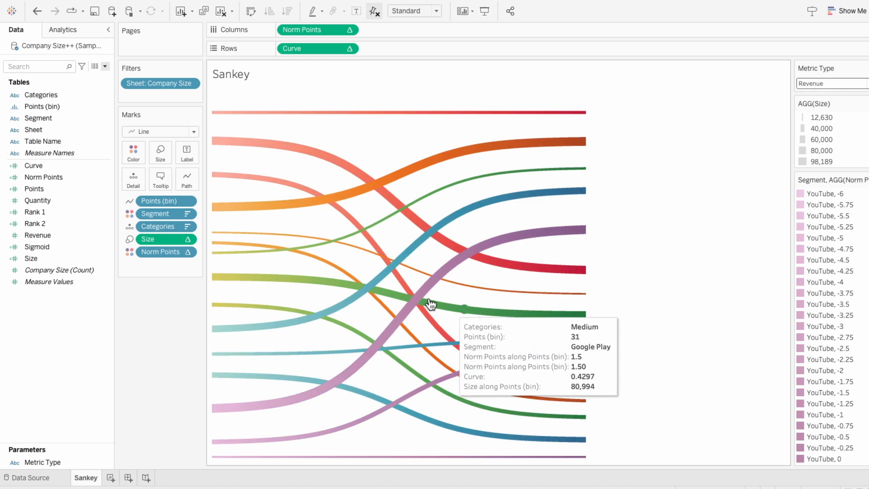
- Reduce the color opacity of the curves and increase the mark size slightly to thicken them
{"action": "left_click", "coordinate": [137, 154]}
{"action": "mouse_move", "coordinate": [191, 217]}
{"action": "left_mouse_down"}
{"action": "mouse_move", "coordinate": [159, 218]}
{"action": "mouse_move", "coordinate": [192, 219]}
{"action": "mouse_move", "coordinate": [178, 218]}
{"action": "left_mouse_up"}
{"action": "left_click", "coordinate": [161, 155]}
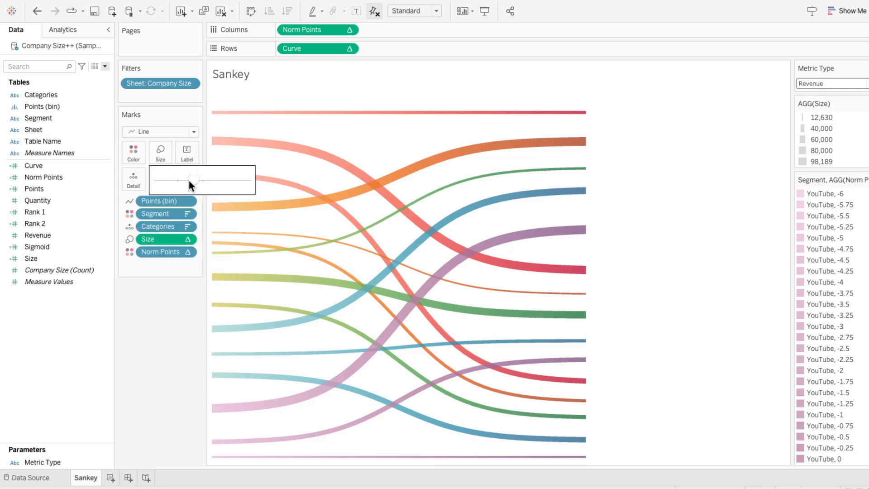
{"action": "left_click_drag", "start_coordinate": [202, 178], "coordinate": [202, 178]}
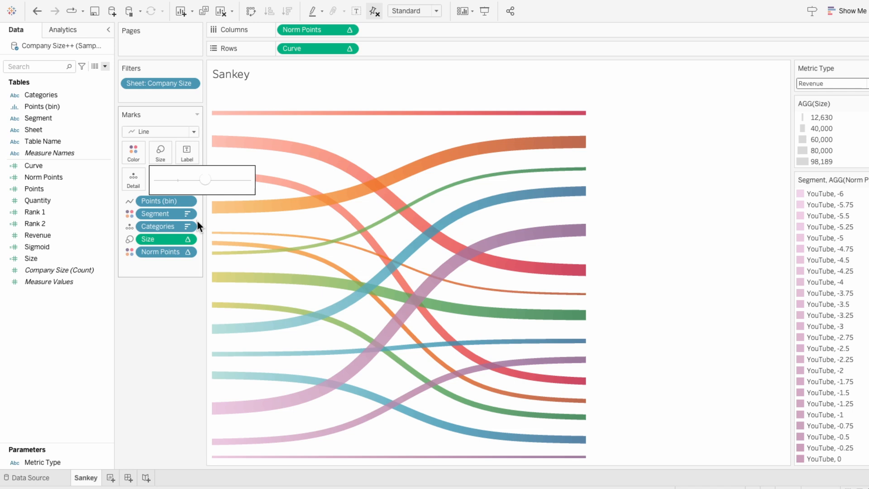
{"action": "left_click", "coordinate": [180, 394]}
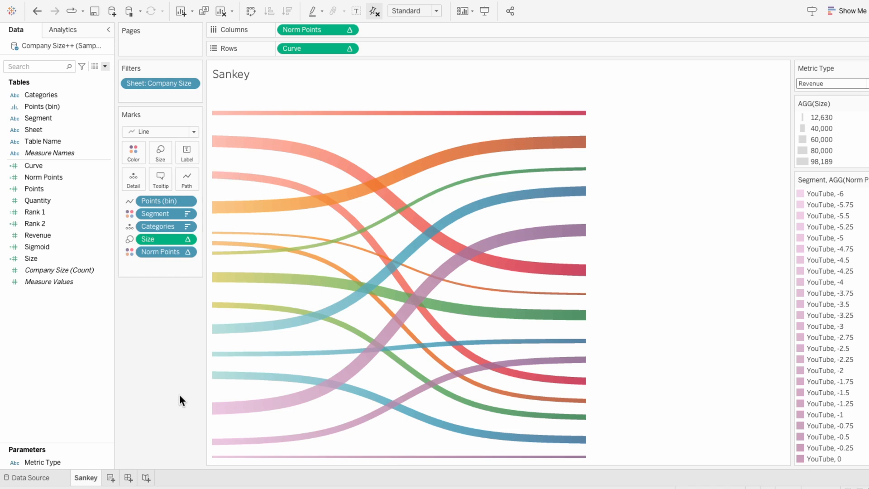
- Create a new worksheet and name it Source - Segment
{"action": "left_click", "coordinate": [111, 478]}
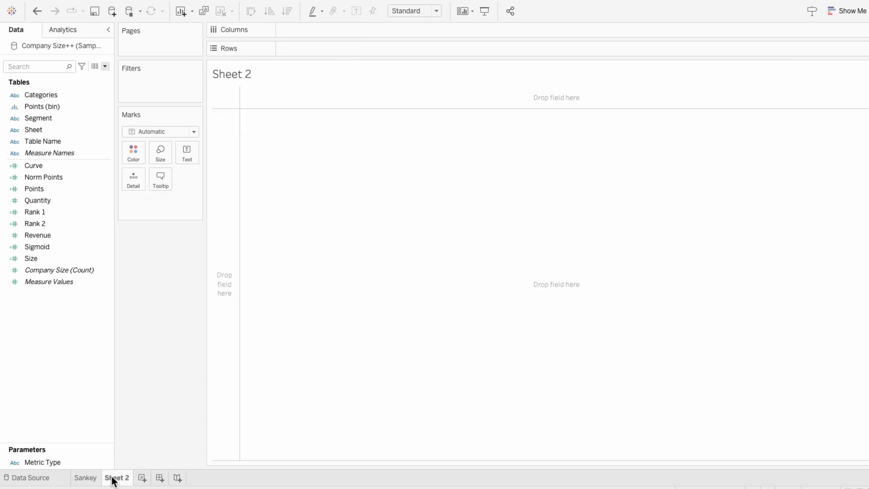
{"action": "double_click", "coordinate": [112, 481]}
{"action": "type", "text": "Source - S"}
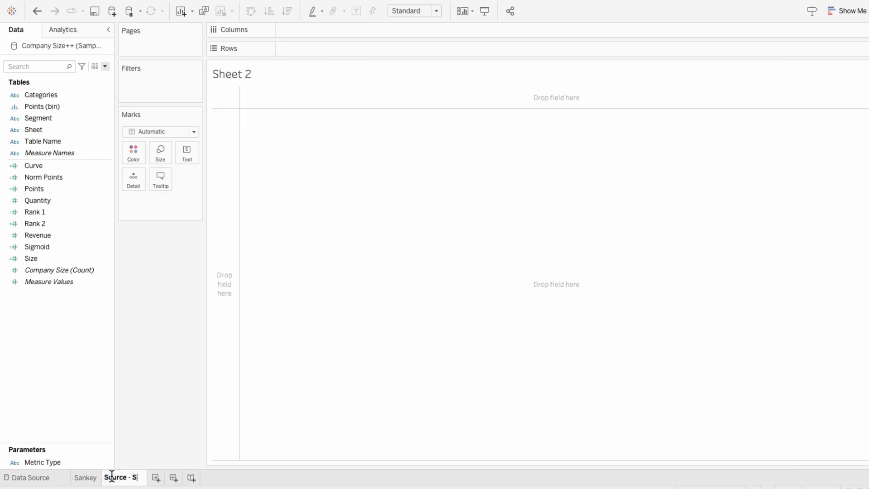
{"action": "type", "text": "egment"}
{"action": "key", "text": "Return"}
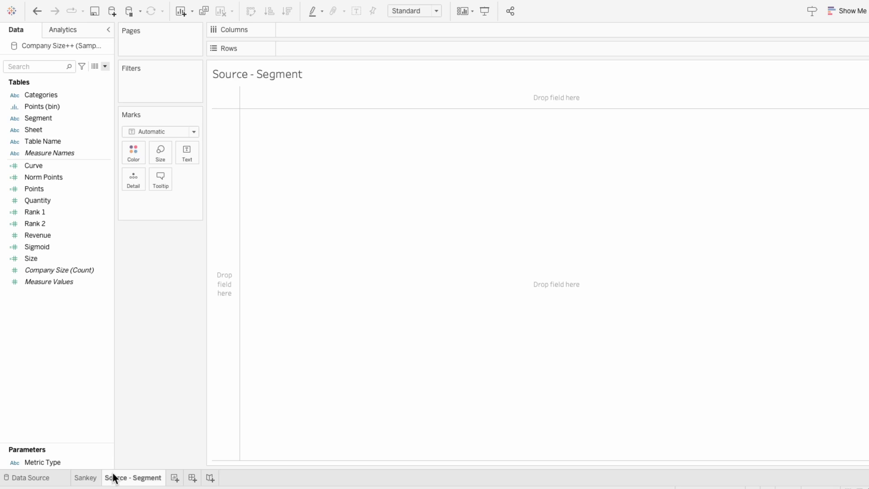
- Build a stacked bar labelled by Segment with the Size field on Rows
{"action": "left_click", "coordinate": [61, 120]}
{"action": "left_click_drag", "start_coordinate": [61, 121], "coordinate": [144, 206]}
{"action": "left_click", "coordinate": [129, 202]}
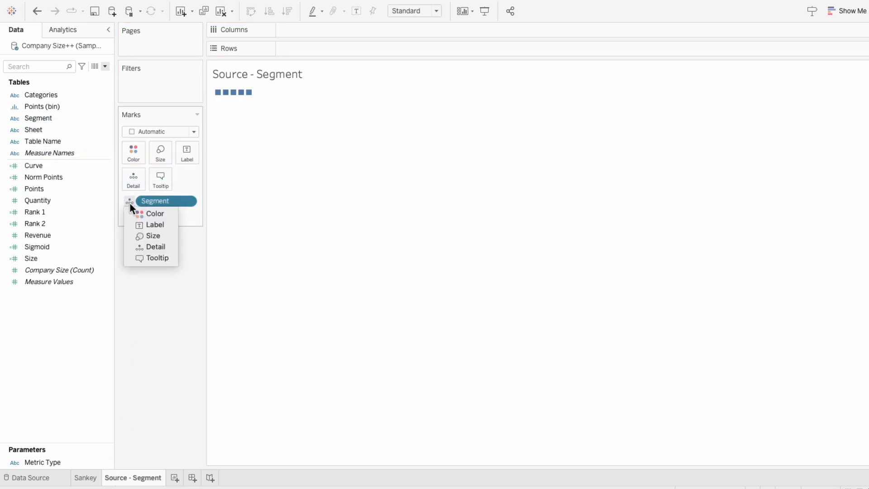
{"action": "left_click", "coordinate": [140, 224]}
{"action": "left_click", "coordinate": [108, 238]}
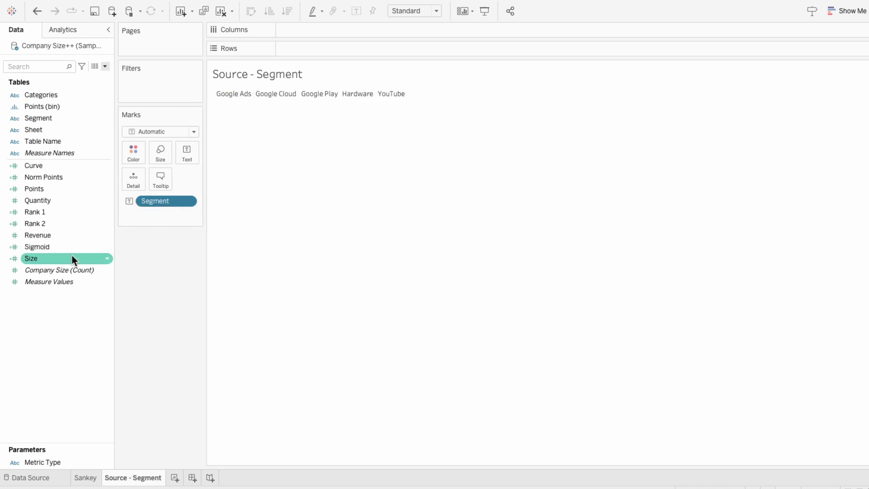
{"action": "left_click_drag", "start_coordinate": [71, 258], "coordinate": [313, 50]}
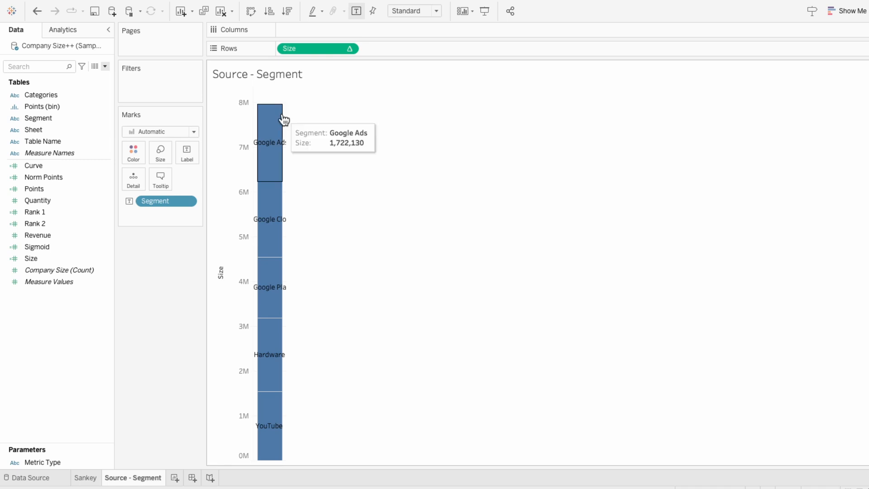
- Widen the stacked bar so the segment labels fit, and hide the Size axis header
{"action": "left_click_drag", "start_coordinate": [287, 114], "coordinate": [316, 113]}
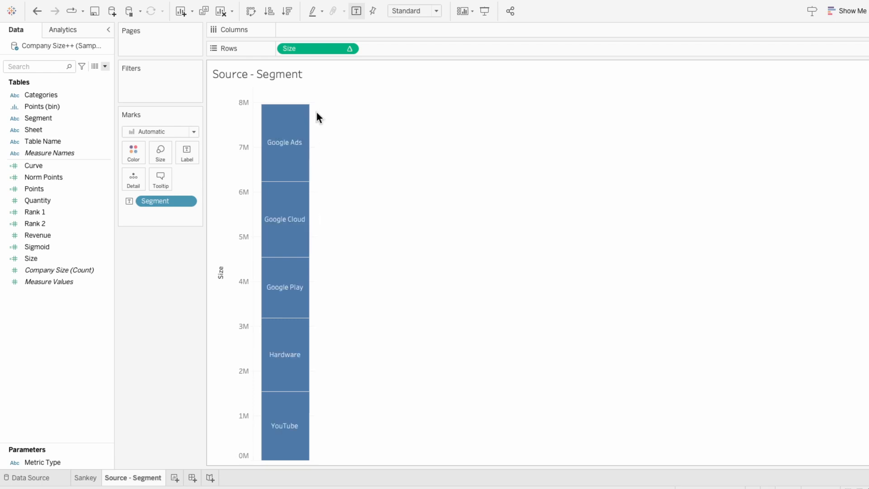
{"action": "right_click", "coordinate": [239, 148]}
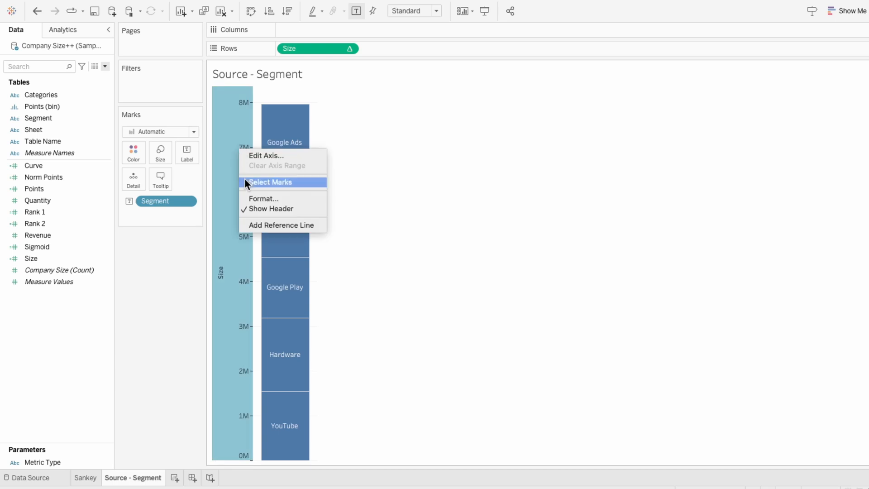
{"action": "left_click", "coordinate": [256, 207]}
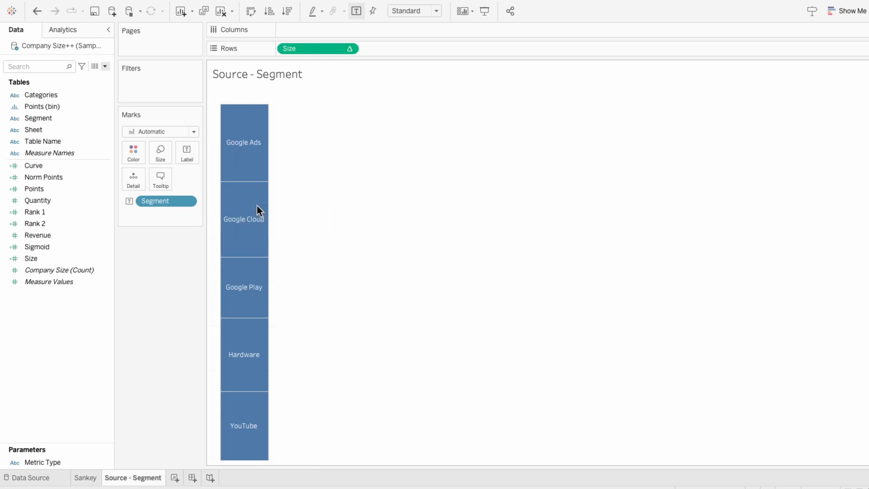
- Format the sheet's lines, setting both the axis rulers and the zero lines to None
{"action": "right_click", "coordinate": [237, 92]}
{"action": "left_click", "coordinate": [253, 135]}
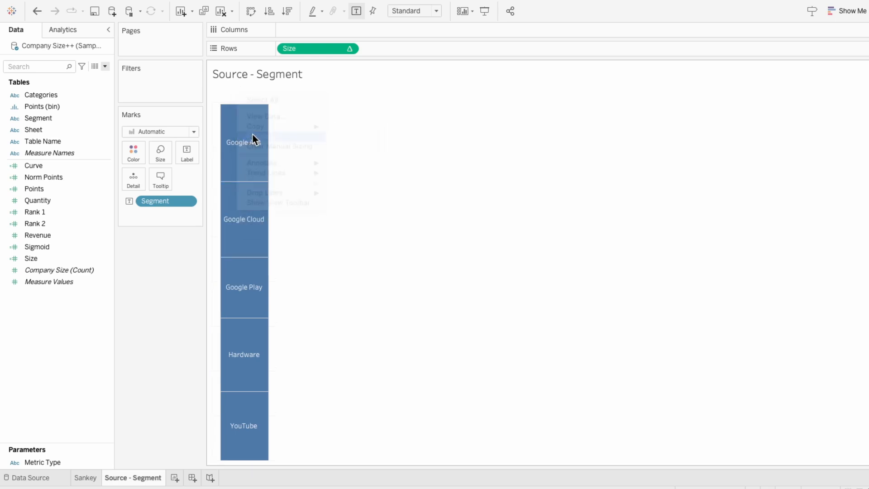
{"action": "left_click", "coordinate": [68, 49]}
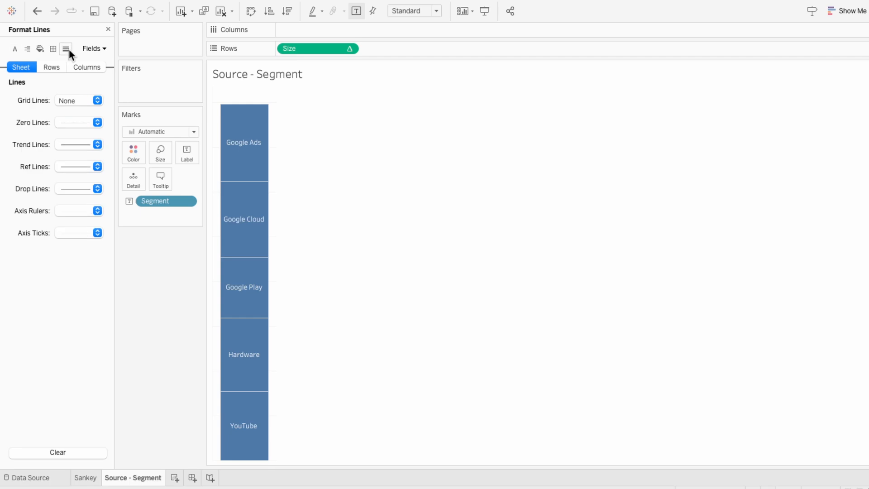
{"action": "left_click", "coordinate": [69, 211]}
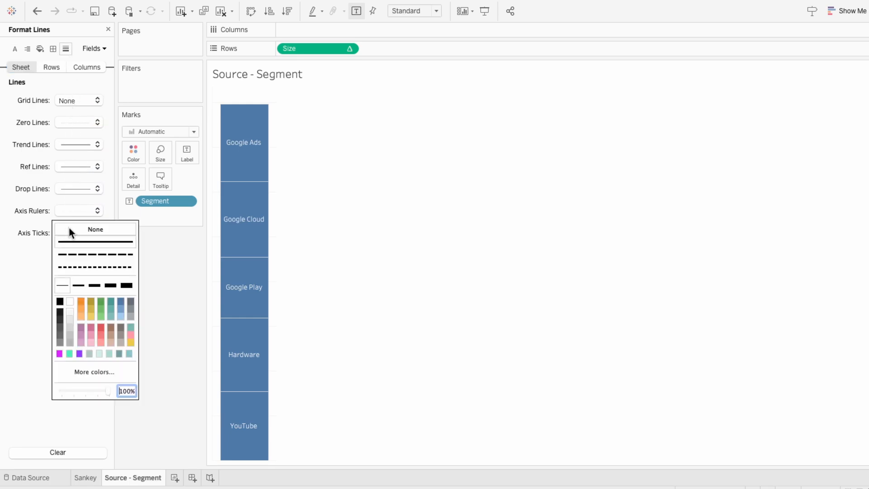
{"action": "left_click", "coordinate": [69, 227]}
{"action": "left_click", "coordinate": [82, 123]}
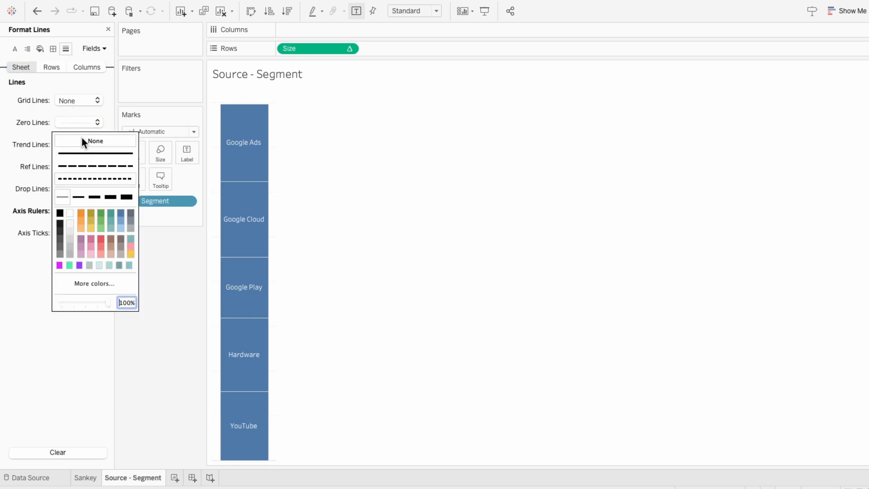
{"action": "left_click", "coordinate": [80, 138]}
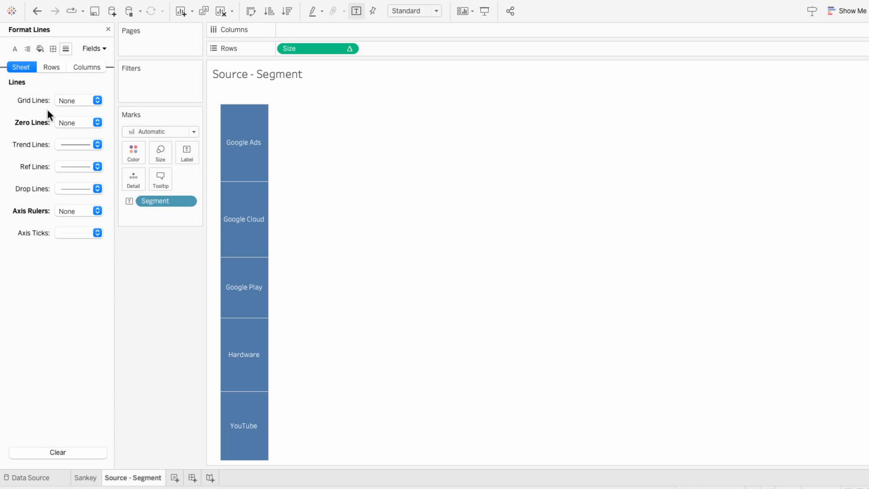
{"action": "left_click", "coordinate": [56, 67]}
{"action": "left_click", "coordinate": [64, 100]}
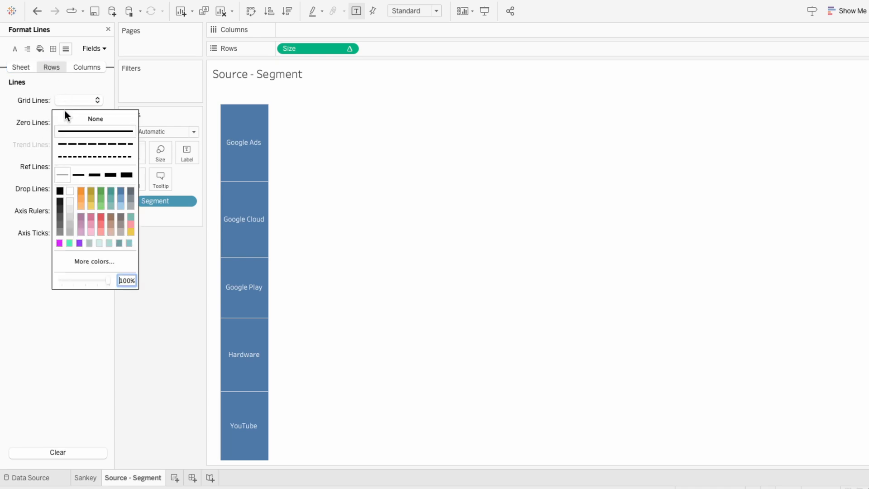
{"action": "left_click", "coordinate": [34, 100]}
{"action": "left_click", "coordinate": [108, 29]}
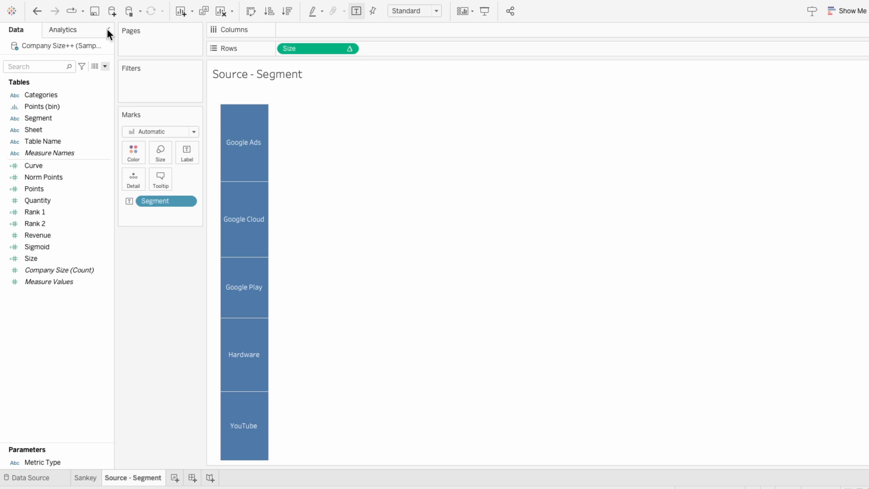
- Color the stacked bar by a second copy of the Segment field
{"action": "left_click", "coordinate": [69, 93]}
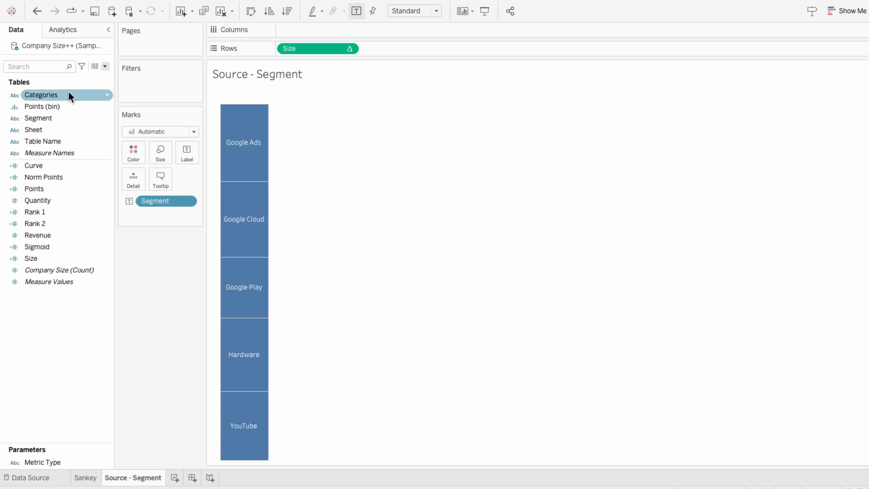
{"action": "left_click_drag", "start_coordinate": [59, 117], "coordinate": [170, 213]}
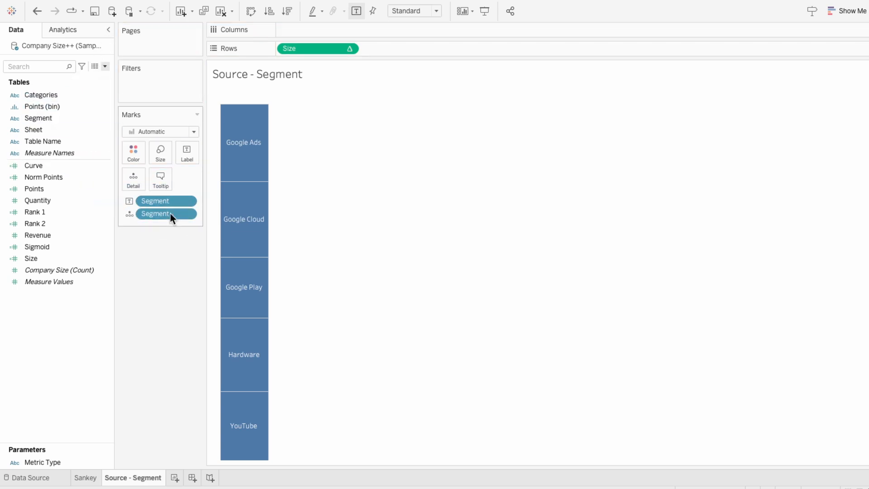
{"action": "left_click", "coordinate": [132, 216]}
{"action": "left_click", "coordinate": [143, 225]}
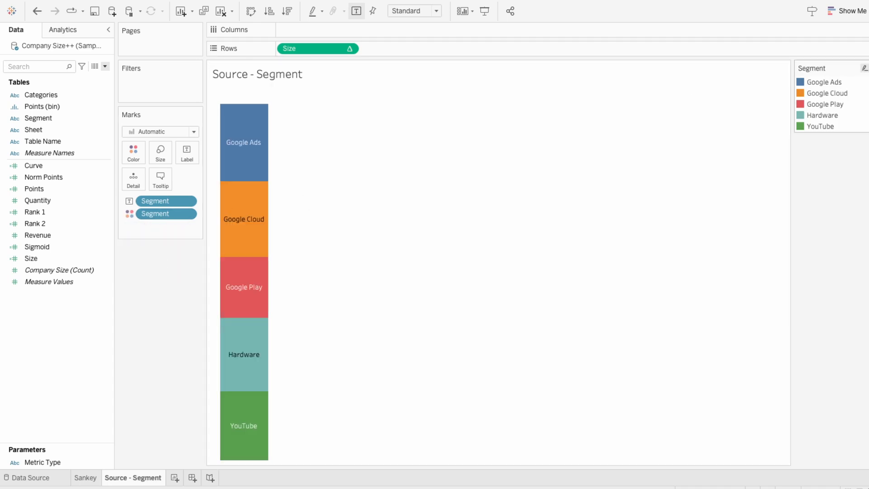
- Edit the Segment colors, giving Google Ads a light shade from the Red palette and Google Cloud a light shade from Orange
{"action": "left_click", "coordinate": [864, 69]}
{"action": "left_click", "coordinate": [862, 77]}
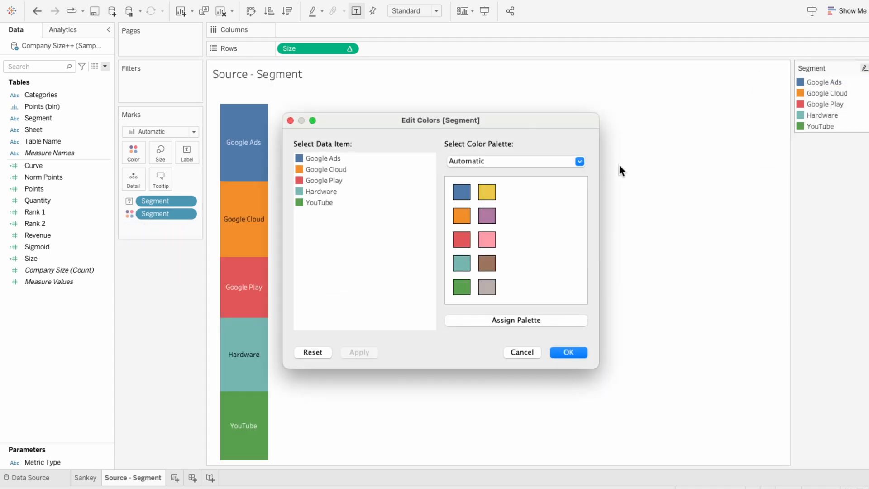
{"action": "left_click", "coordinate": [491, 161]}
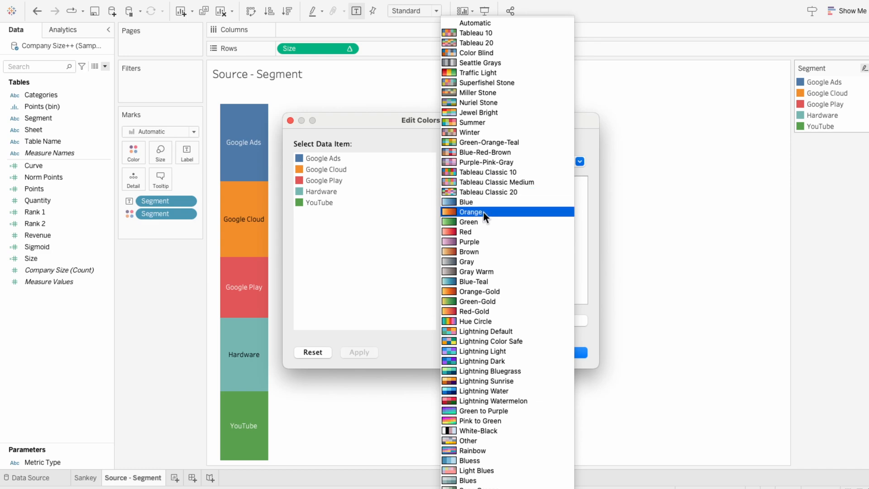
{"action": "left_click", "coordinate": [487, 231]}
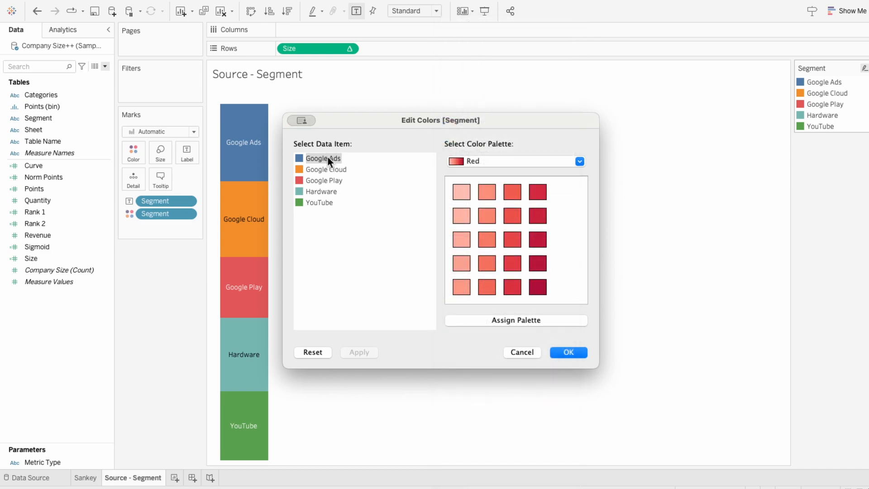
{"action": "left_click", "coordinate": [461, 239]}
{"action": "left_click", "coordinate": [496, 162]}
{"action": "left_click", "coordinate": [489, 196]}
{"action": "left_click", "coordinate": [328, 169]}
{"action": "left_click", "coordinate": [462, 239]}
- Give Google Play a light shade from the Green-Gold palette and Hardware a light shade from Blue-Teal
{"action": "left_click", "coordinate": [486, 163]}
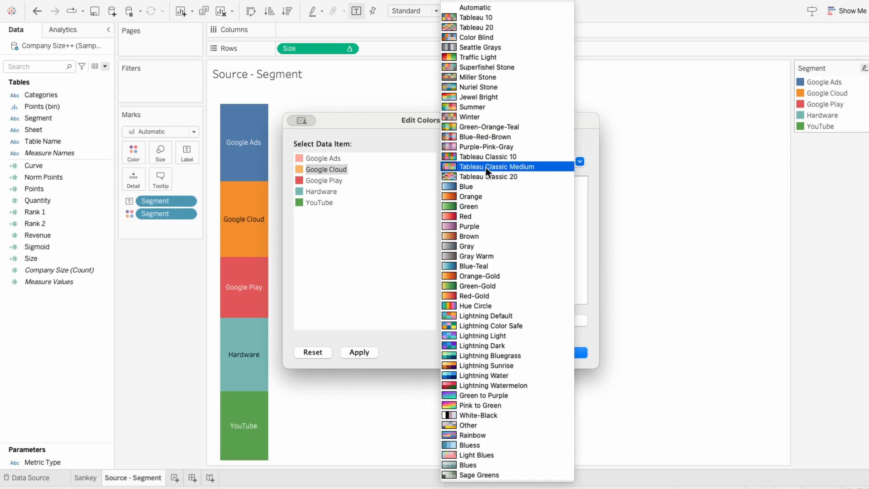
{"action": "left_click", "coordinate": [477, 285]}
{"action": "left_click", "coordinate": [324, 181]}
{"action": "left_click", "coordinate": [462, 240]}
{"action": "left_click", "coordinate": [496, 162]}
{"action": "left_click", "coordinate": [474, 266]}
{"action": "left_click", "coordinate": [321, 191]}
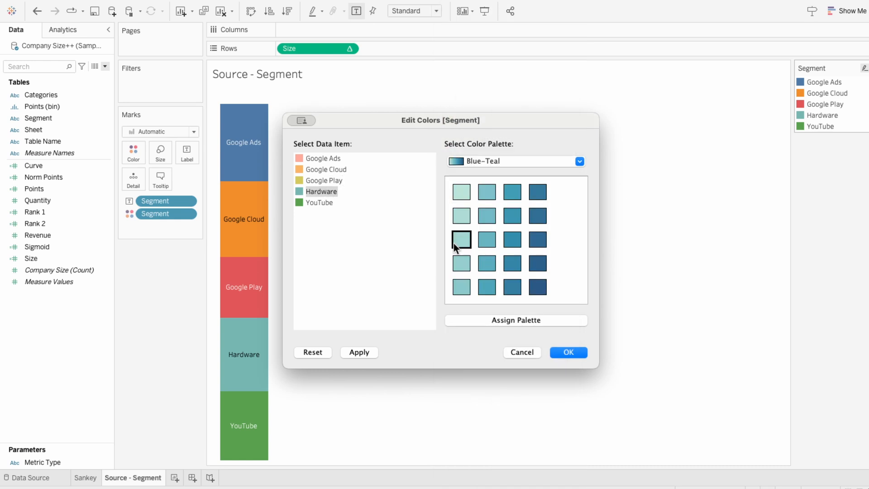
{"action": "left_click", "coordinate": [462, 239]}
- Give YouTube a light shade from the Purple palette and accept the Segment color changes
{"action": "left_click", "coordinate": [496, 162]}
{"action": "left_click", "coordinate": [481, 225]}
{"action": "left_click", "coordinate": [319, 202]}
{"action": "left_click", "coordinate": [461, 239]}
{"action": "left_click", "coordinate": [561, 353]}
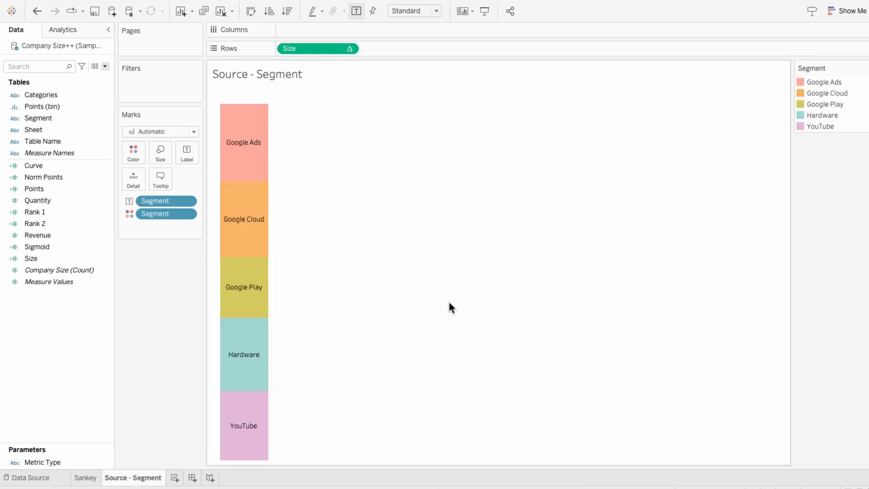
- Lower the bar's color opacity to about 89% and set the label font to Tableau Medium, size 10
{"action": "left_click", "coordinate": [135, 153]}
{"action": "left_click_drag", "start_coordinate": [185, 217], "coordinate": [176, 214]}
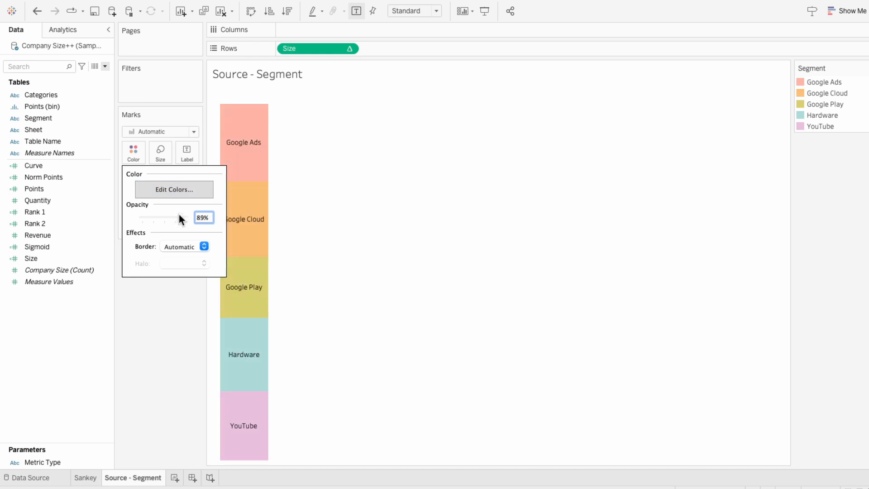
{"action": "left_click", "coordinate": [186, 153]}
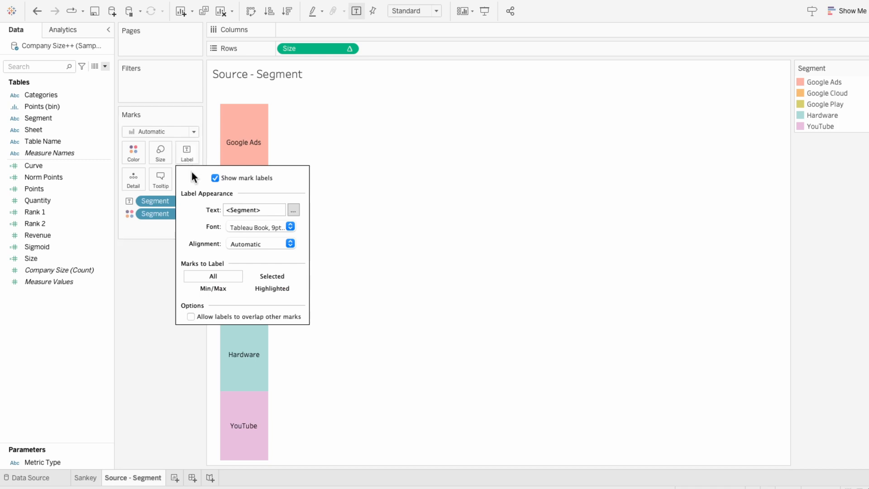
{"action": "left_click", "coordinate": [260, 224]}
{"action": "left_click", "coordinate": [247, 265]}
{"action": "left_click", "coordinate": [244, 289]}
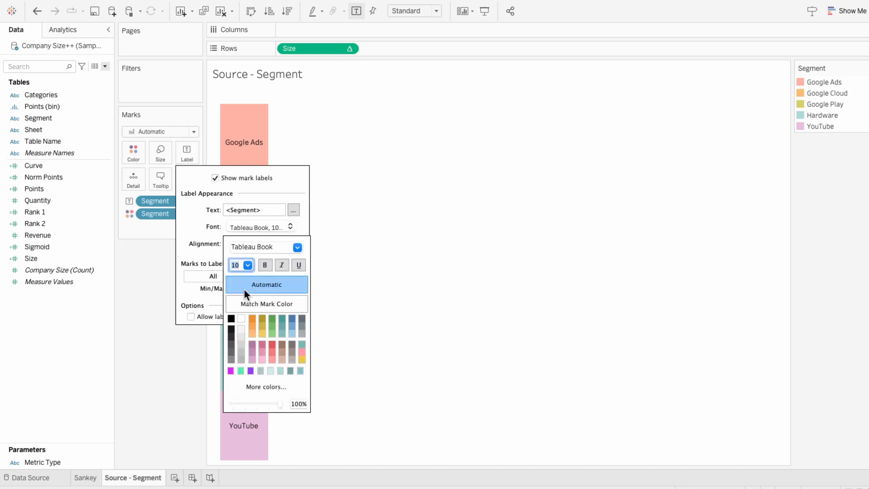
{"action": "left_click", "coordinate": [295, 252]}
{"action": "left_click", "coordinate": [293, 311]}
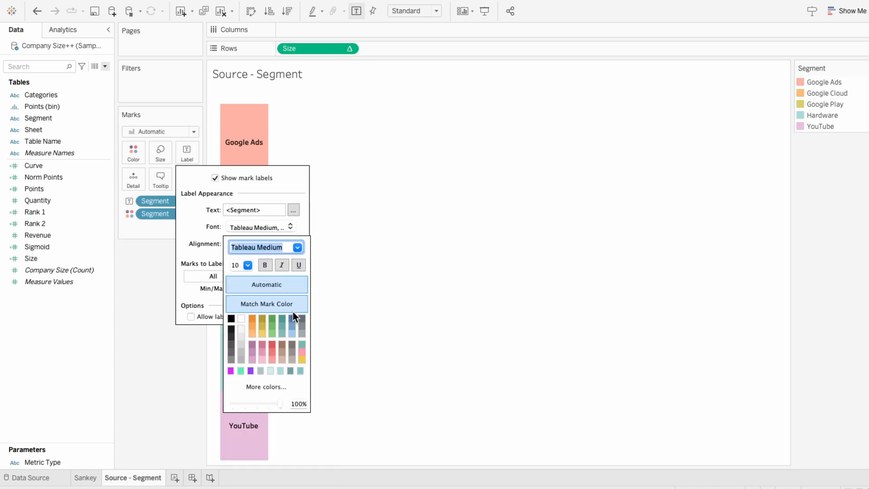
{"action": "left_click", "coordinate": [349, 286]}
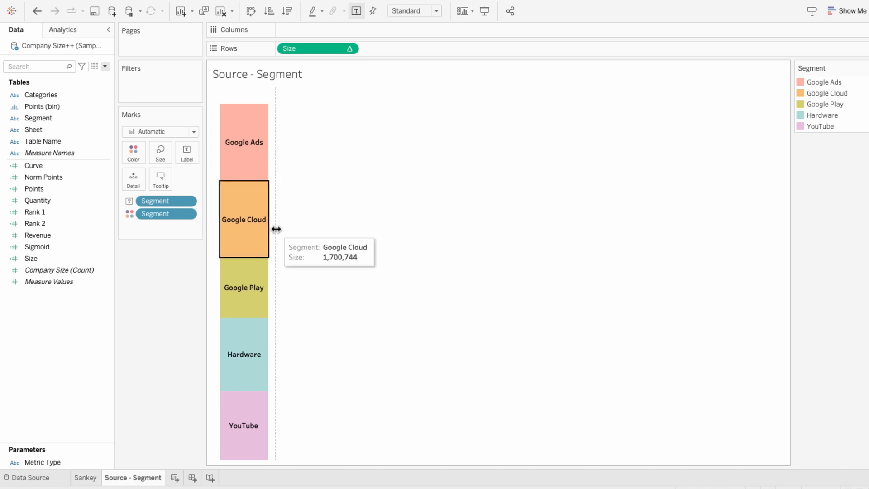
- Widen the segment bar slightly and duplicate the Source - Segment worksheet
{"action": "left_click_drag", "start_coordinate": [275, 224], "coordinate": [279, 227]}
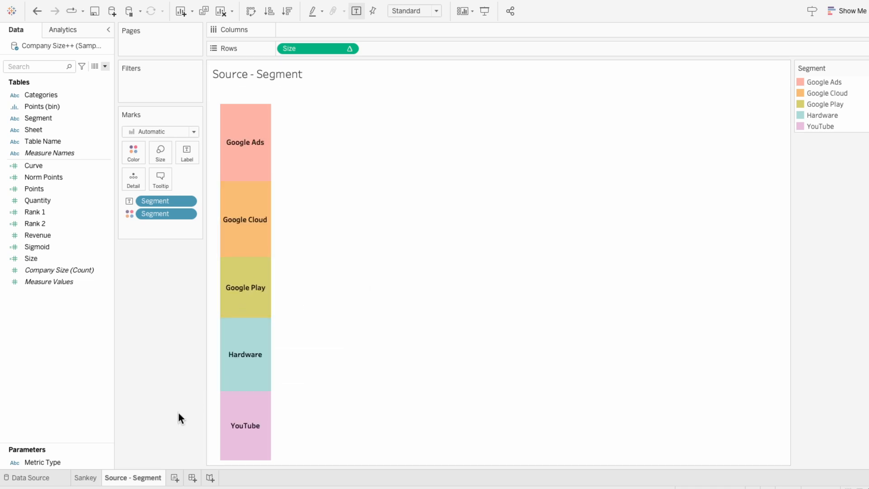
{"action": "right_click", "coordinate": [148, 479]}
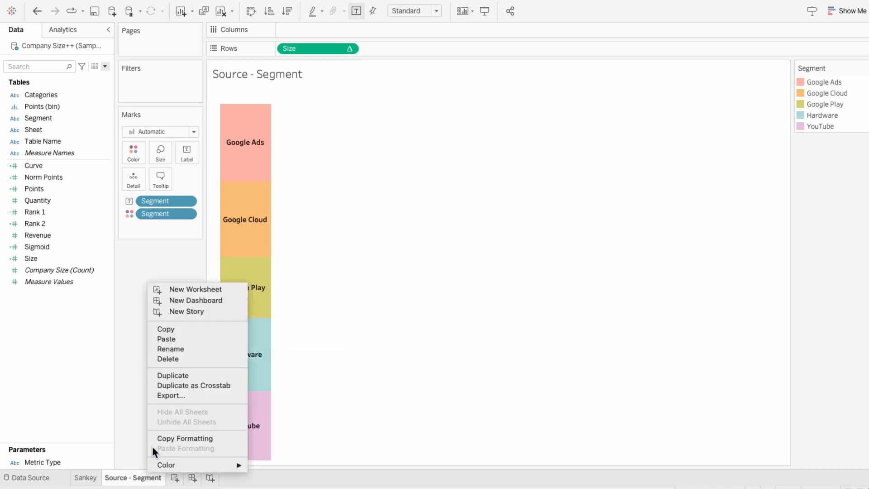
{"action": "left_click", "coordinate": [171, 377]}
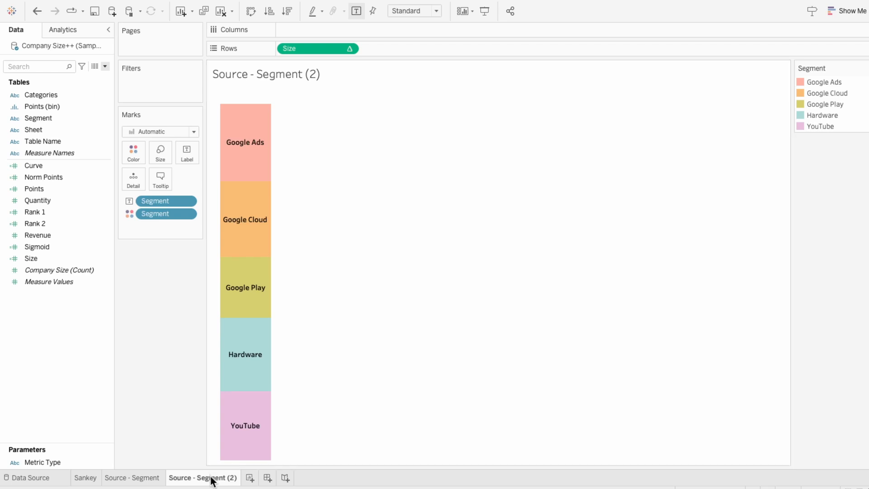
- Rename the duplicated worksheet as Target - Category
{"action": "double_click", "coordinate": [213, 478]}
{"action": "left_click_drag", "start_coordinate": [213, 478], "coordinate": [245, 477]}
{"action": "key", "text": "ctrl+a"}
{"action": "type", "text": "Target -"}
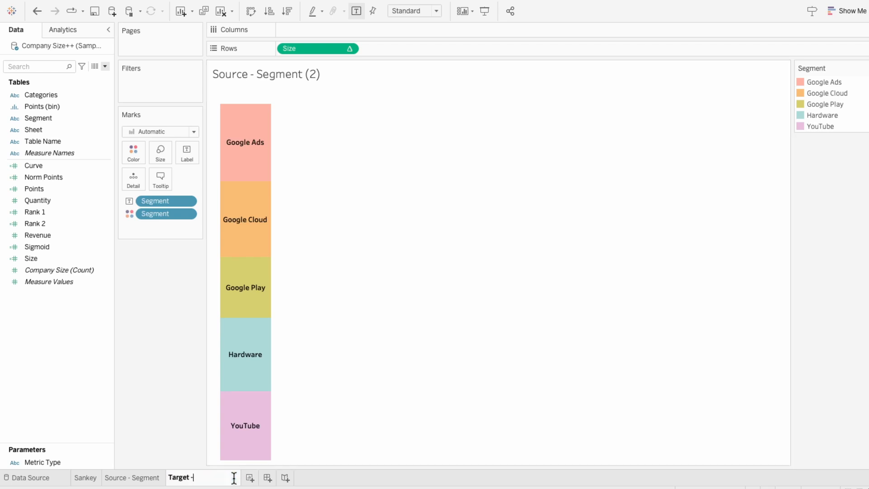
{"action": "type", "text": " Category"}
{"action": "key", "text": "Return"}
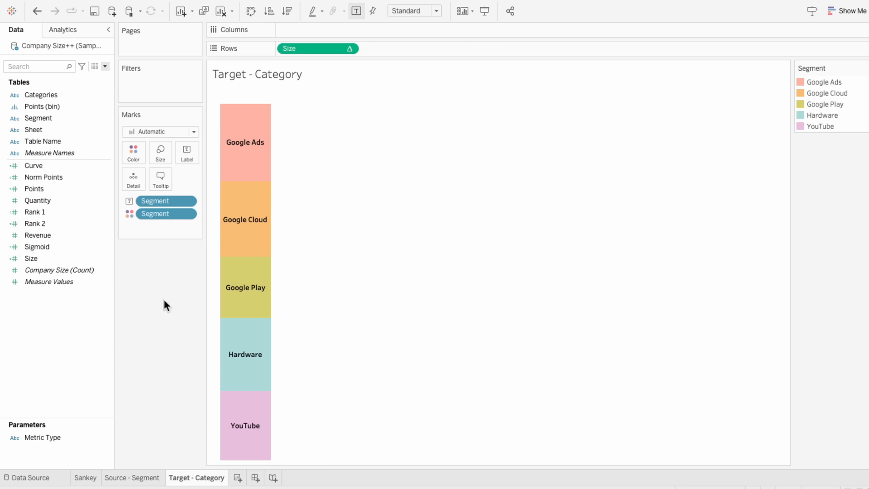
- Replace the Segment label with Categories and remove Segment from the bar's color encoding
{"action": "left_click", "coordinate": [104, 165]}
{"action": "left_click", "coordinate": [65, 96]}
{"action": "left_click_drag", "start_coordinate": [64, 96], "coordinate": [168, 202]}
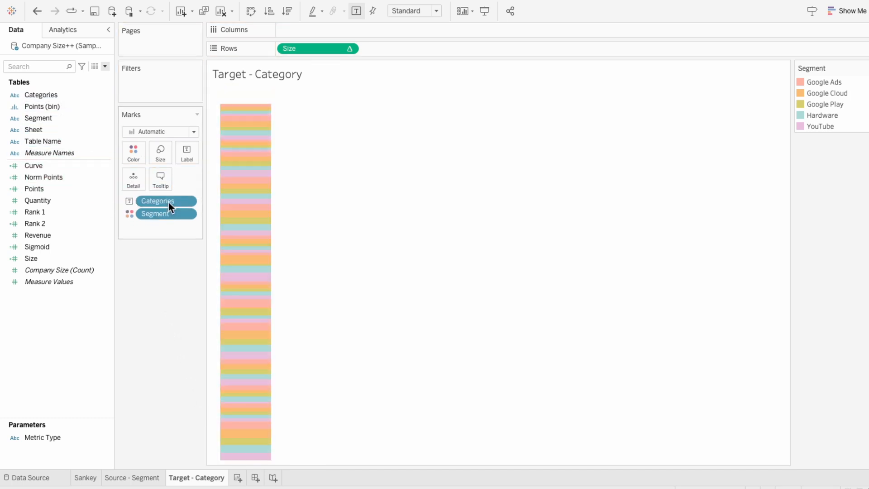
{"action": "key", "text": "Delete"}
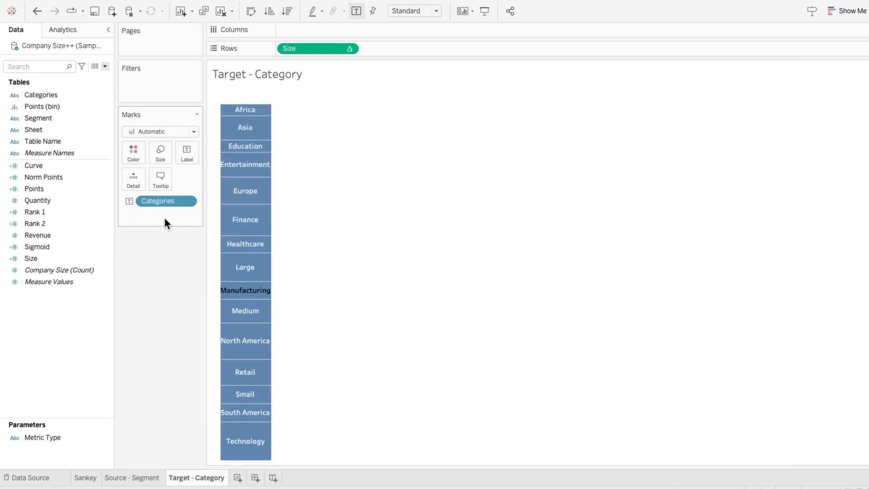
- Widen the category bar to fit its labels and format its marks light gray at 100% opacity with a white border
{"action": "mouse_move", "coordinate": [266, 251]}
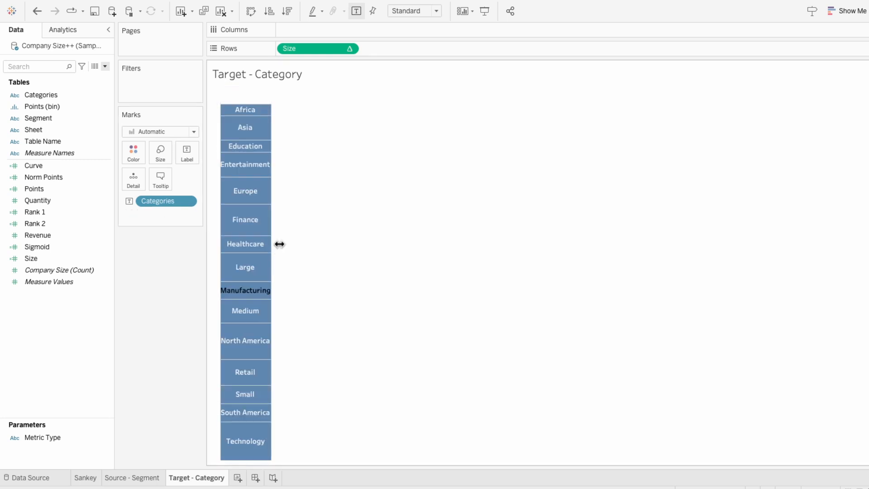
{"action": "left_click_drag", "start_coordinate": [277, 242], "coordinate": [308, 243]}
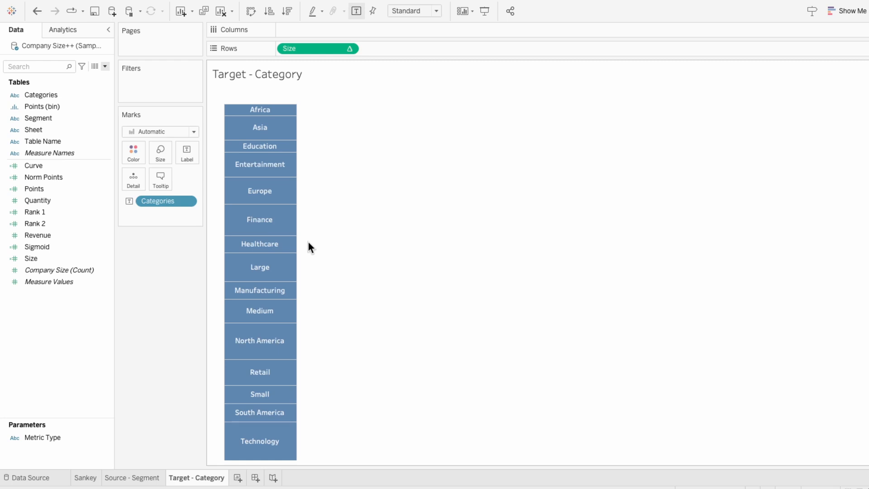
{"action": "left_click", "coordinate": [135, 157]}
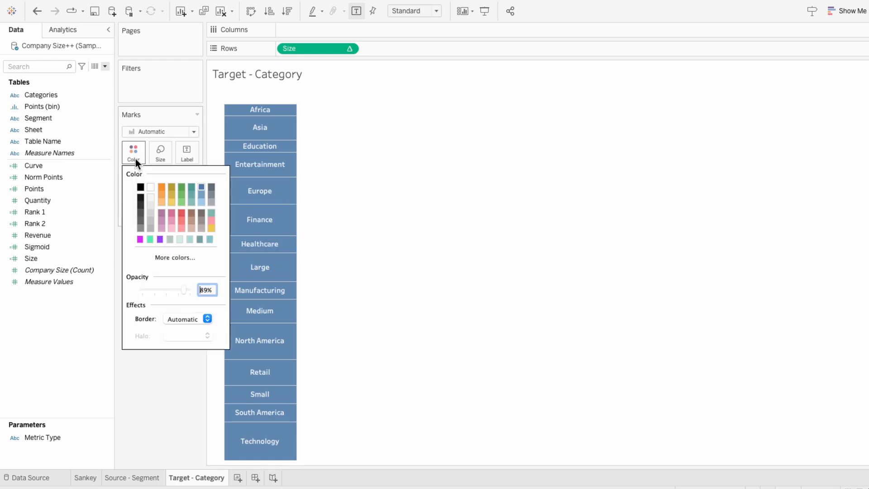
{"action": "left_click", "coordinate": [150, 205]}
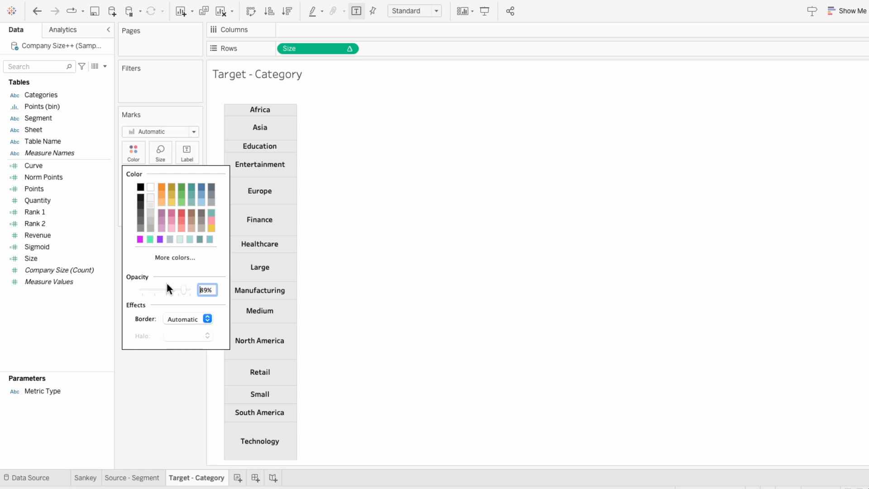
{"action": "left_click", "coordinate": [186, 318]}
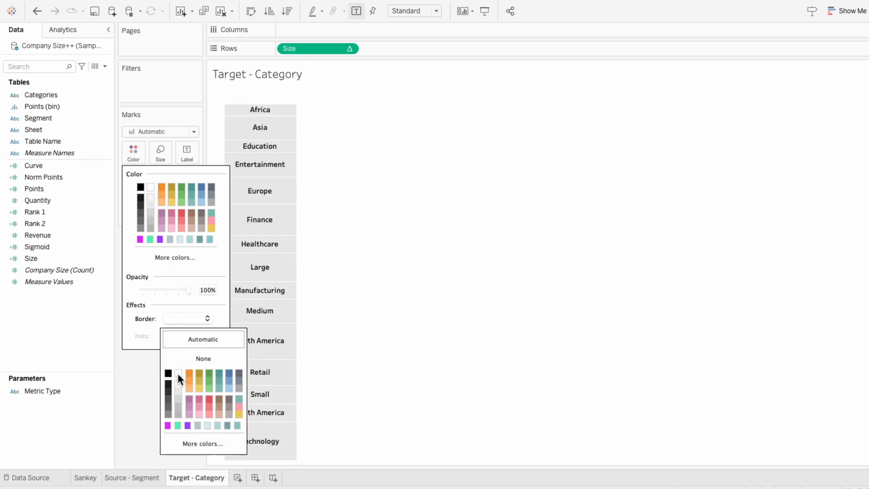
{"action": "left_click", "coordinate": [347, 360]}
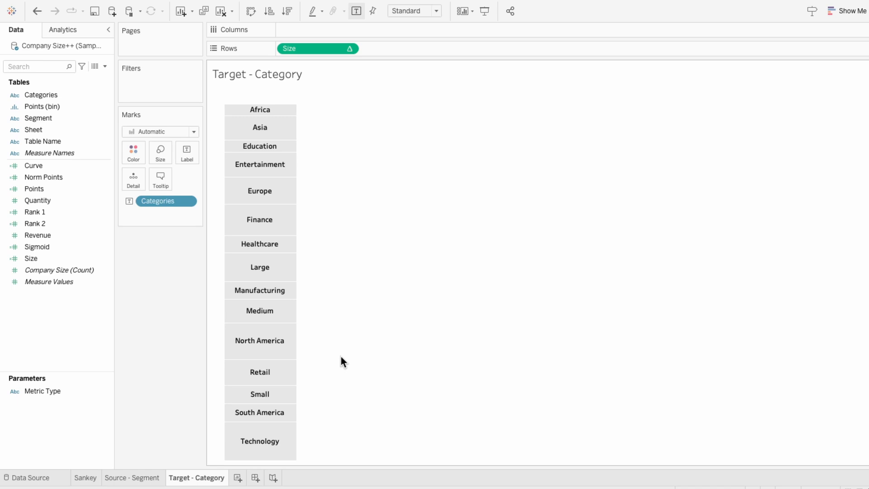
- Apply the Sankey worksheet's Sheet filter to Source - Segment and Target - Category, and check the Target - Category sheet
{"action": "left_click", "coordinate": [83, 478]}
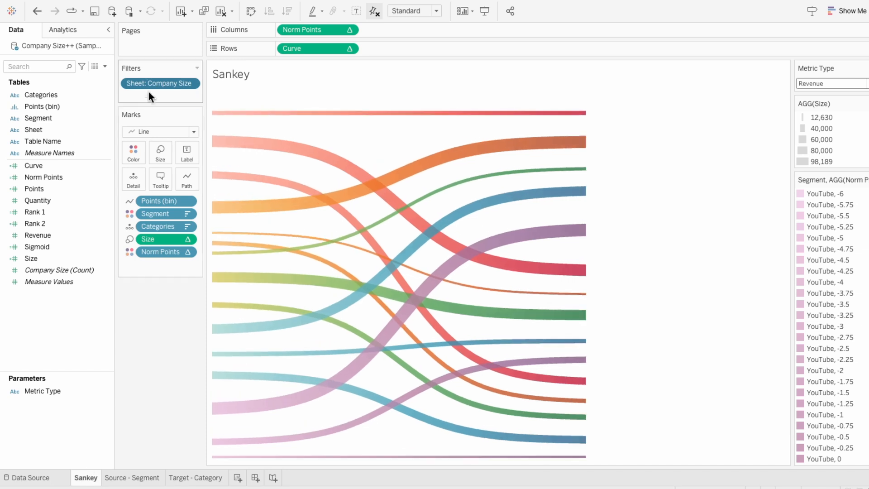
{"action": "right_click", "coordinate": [147, 85]}
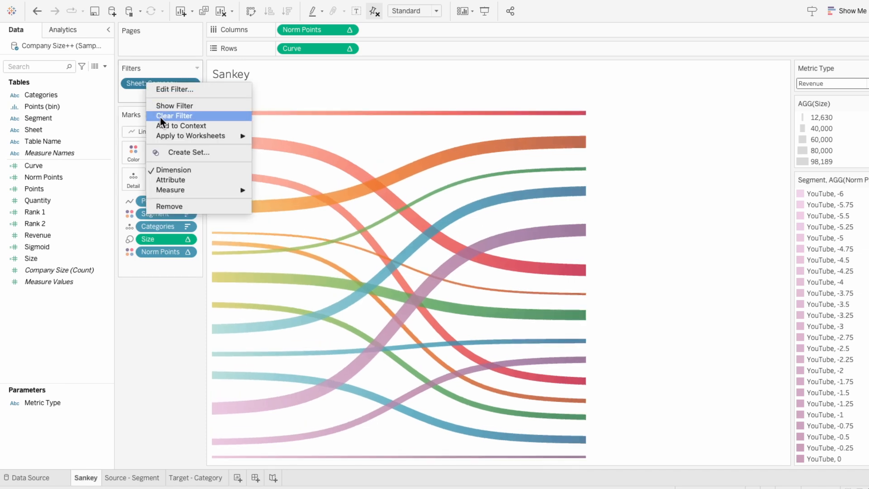
{"action": "mouse_move", "coordinate": [174, 134]}
{"action": "left_click", "coordinate": [306, 156]}
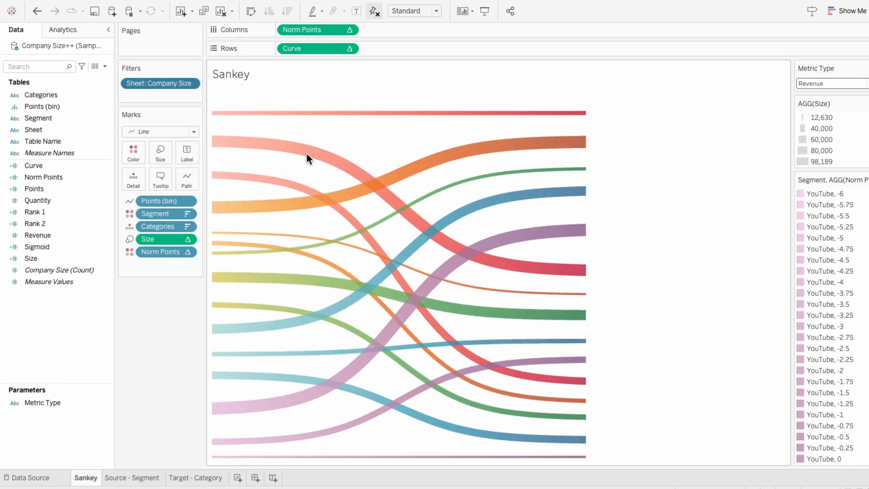
{"action": "left_click", "coordinate": [266, 213]}
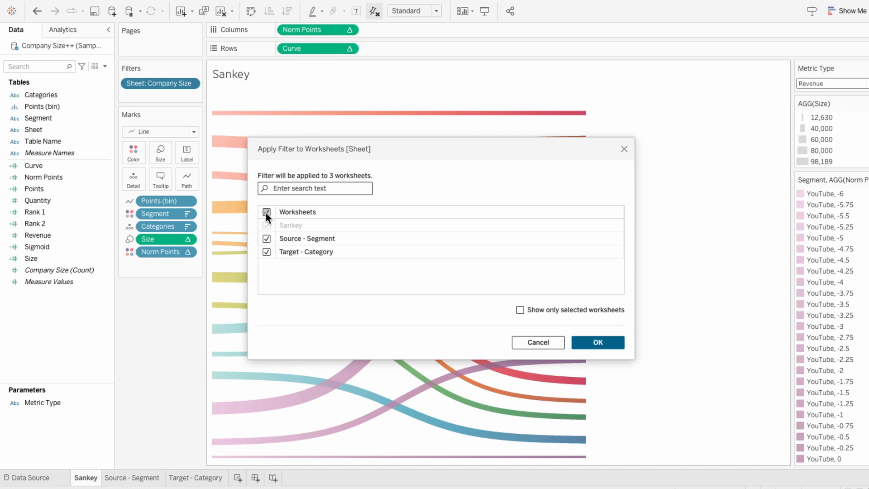
{"action": "left_click", "coordinate": [597, 343]}
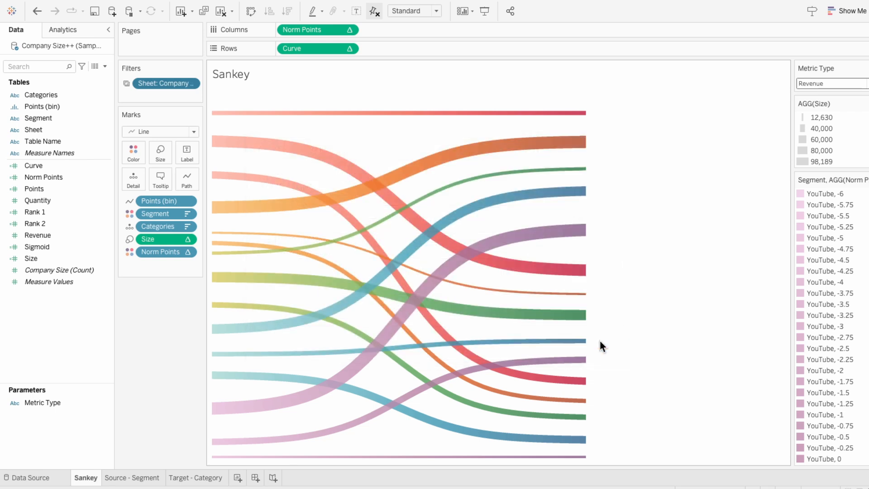
{"action": "left_click", "coordinate": [209, 478]}
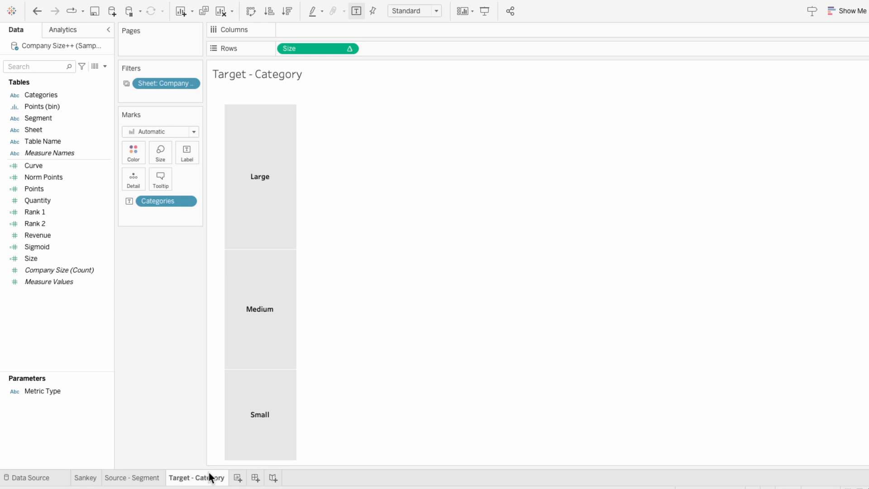
- Add a new worksheet and name it Background
{"action": "left_click", "coordinate": [237, 477]}
{"action": "double_click", "coordinate": [237, 478]}
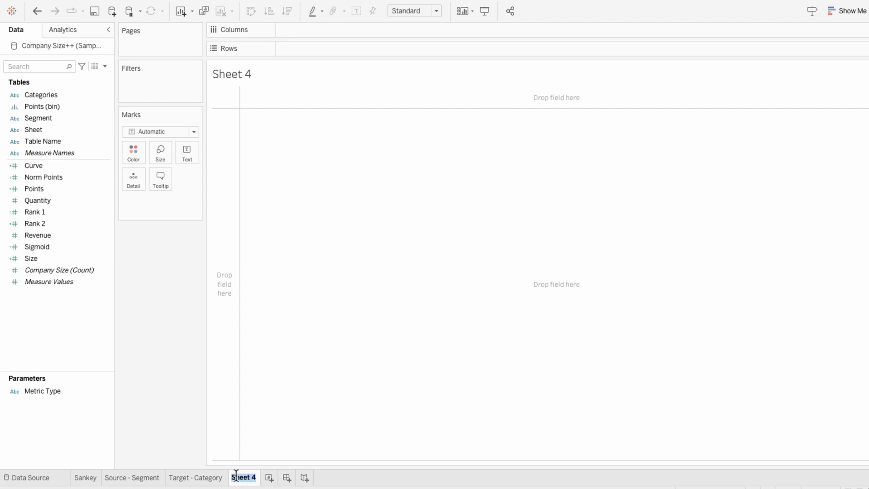
{"action": "type", "text": "Background"}
{"action": "key", "text": "Return"}
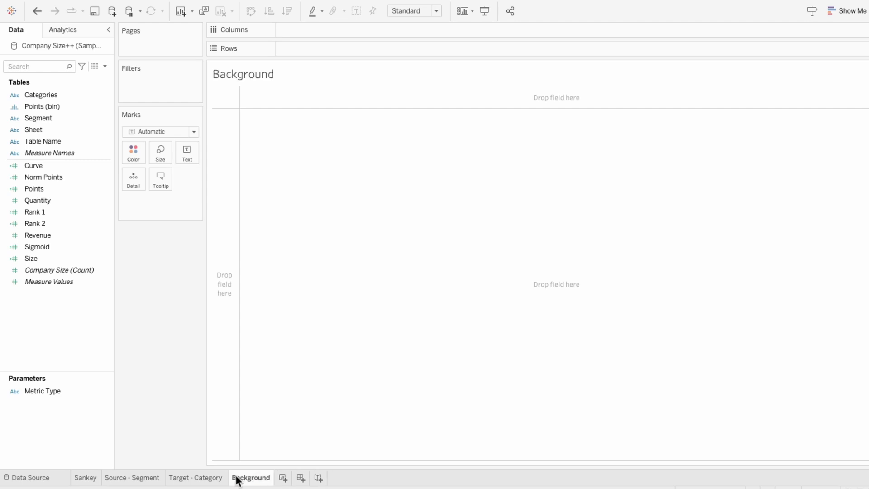
- Create a calculated field named Box containing an empty string, ""
{"action": "left_click", "coordinate": [107, 66]}
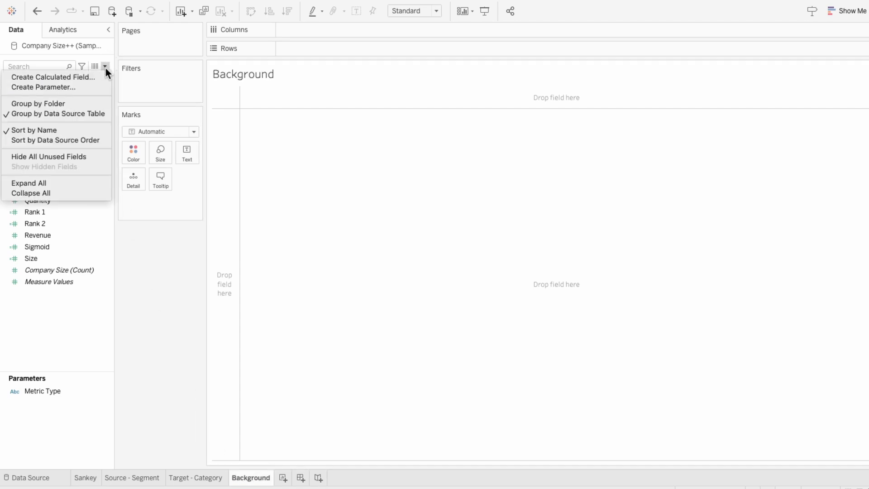
{"action": "left_click", "coordinate": [102, 74]}
{"action": "type", "text": "Box"}
{"action": "key", "text": "Tab"}
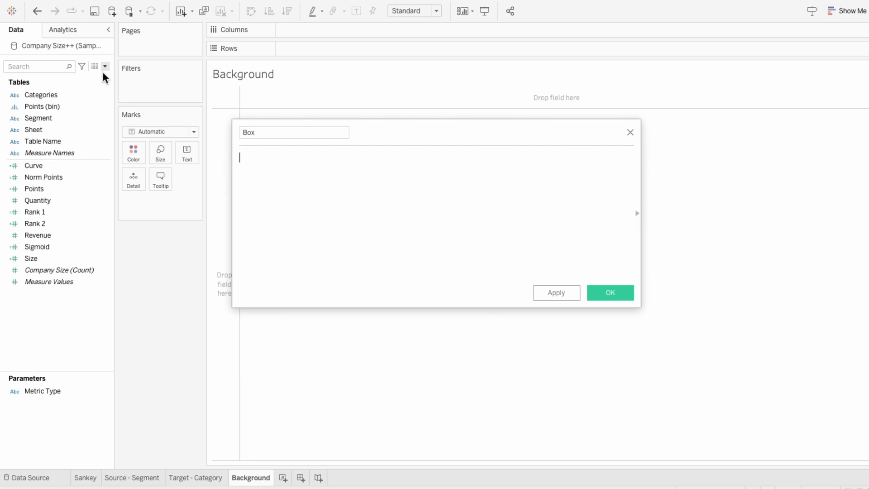
{"action": "type", "text": "\"\""}
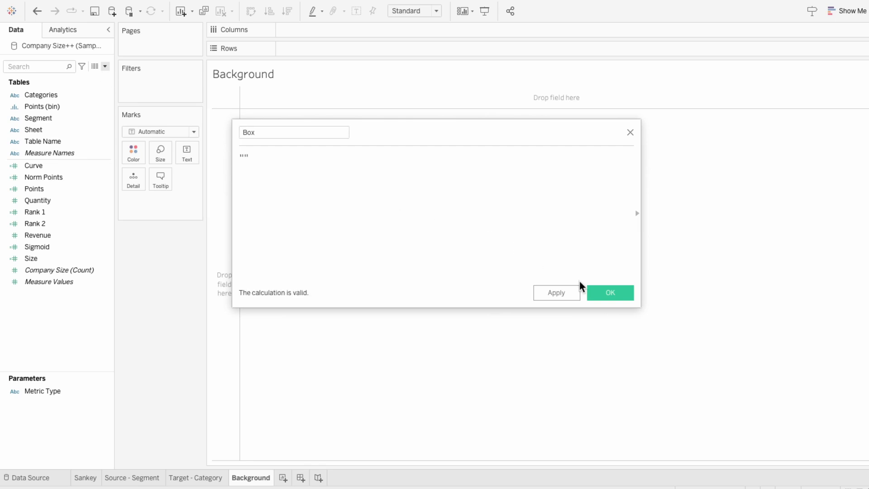
{"action": "left_click", "coordinate": [596, 291]}
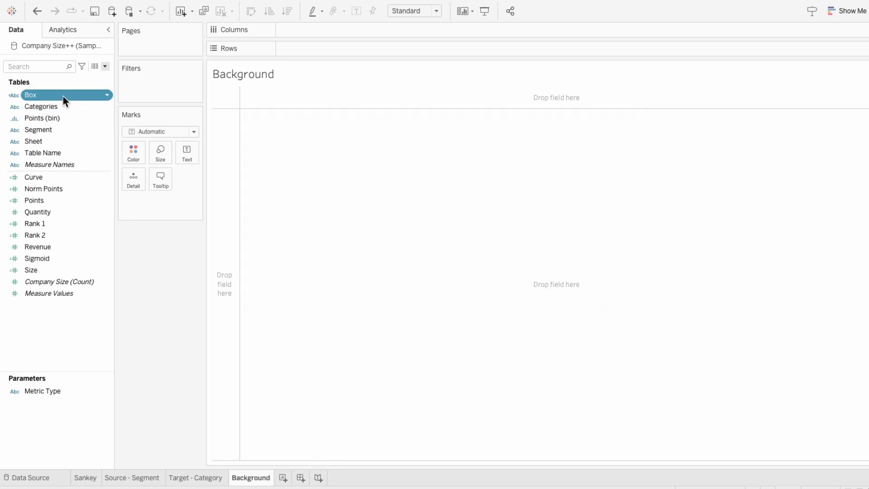
- Add the Box field to the Background sheet's marks as text
{"action": "left_click_drag", "start_coordinate": [63, 97], "coordinate": [165, 207]}
{"action": "left_click", "coordinate": [131, 201]}
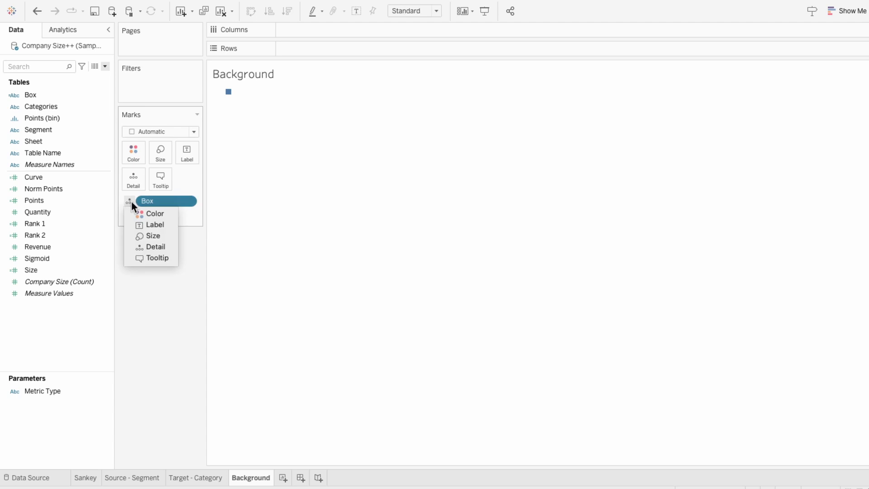
{"action": "left_click", "coordinate": [140, 223]}
- Clear all text from the Background sheet's tooltip
{"action": "mouse_move", "coordinate": [231, 93]}
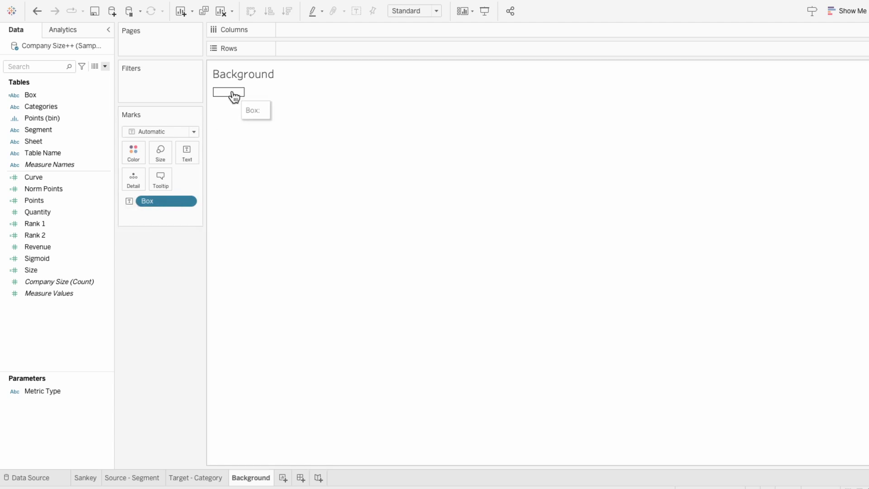
{"action": "left_click", "coordinate": [167, 174]}
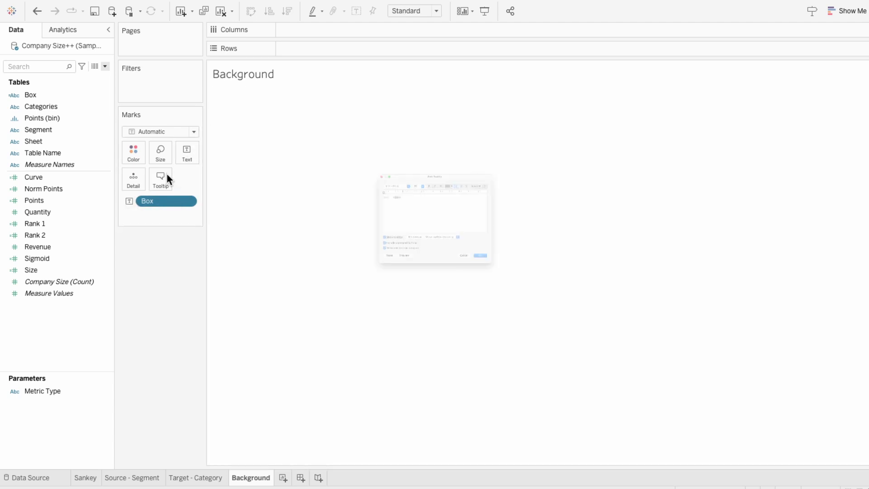
{"action": "key", "text": "BackSpace"}
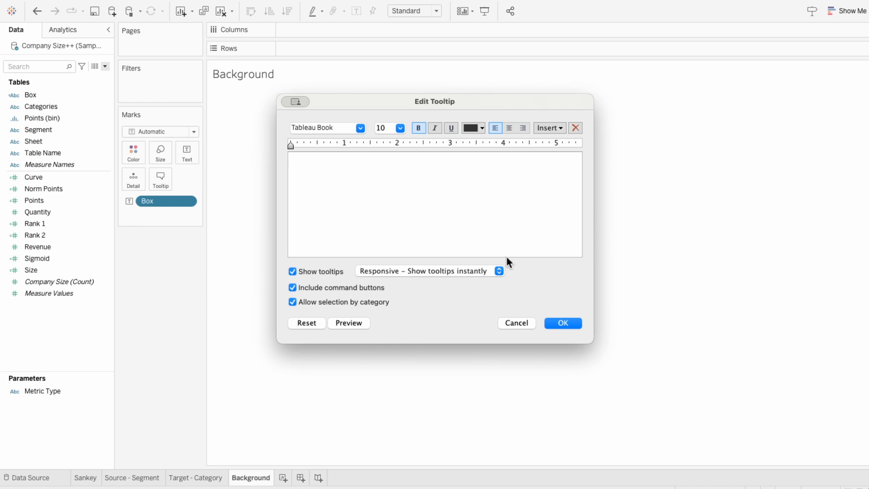
{"action": "left_click", "coordinate": [562, 320]}
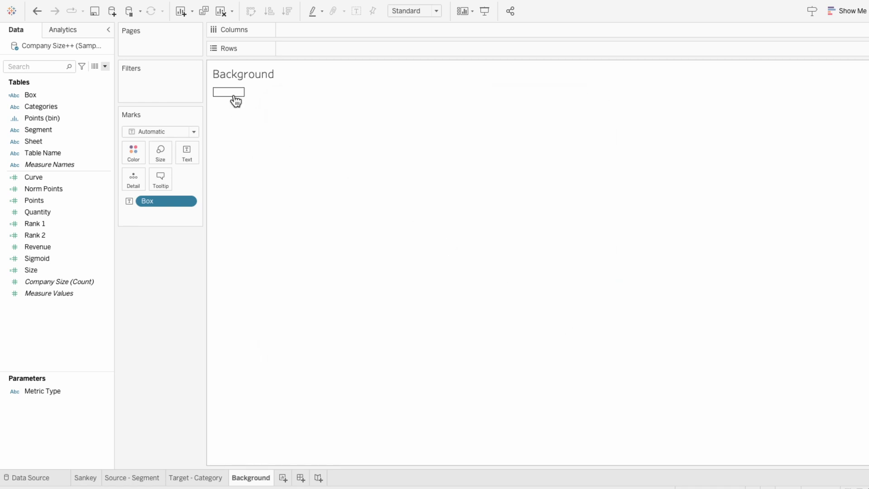
- Add an empty area annotation on the Box mark and fit the Background sheet to Entire View
{"action": "right_click", "coordinate": [233, 93]}
{"action": "mouse_move", "coordinate": [254, 153]}
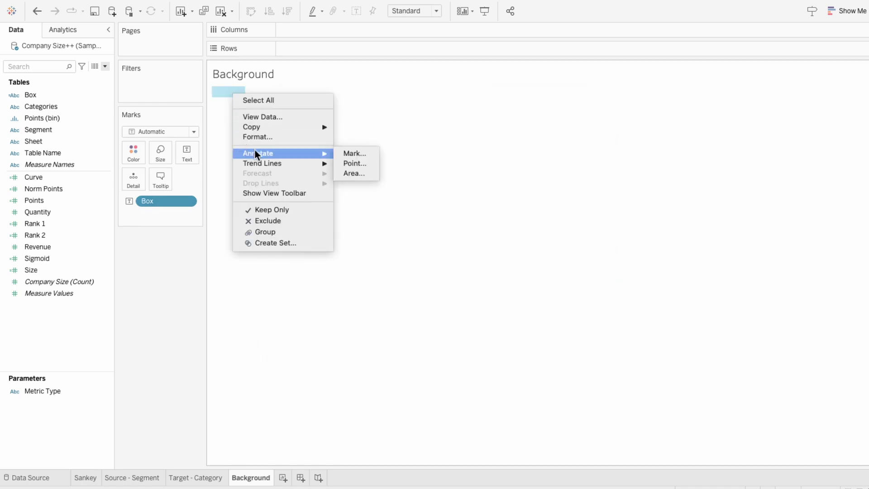
{"action": "left_click", "coordinate": [355, 174]}
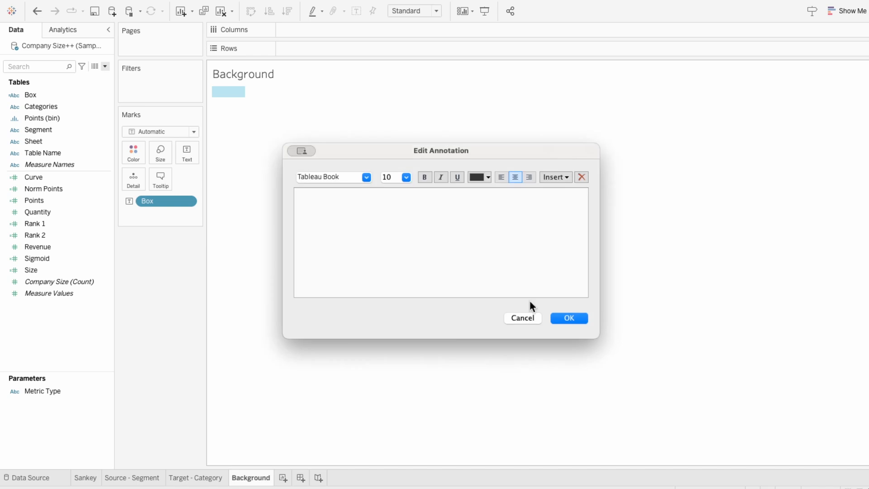
{"action": "left_click", "coordinate": [578, 318]}
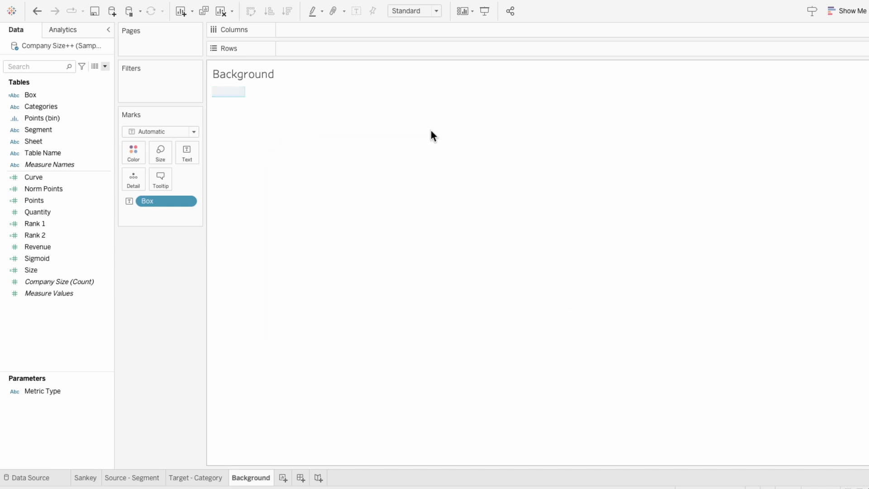
{"action": "left_click", "coordinate": [401, 15]}
{"action": "left_click", "coordinate": [408, 47]}
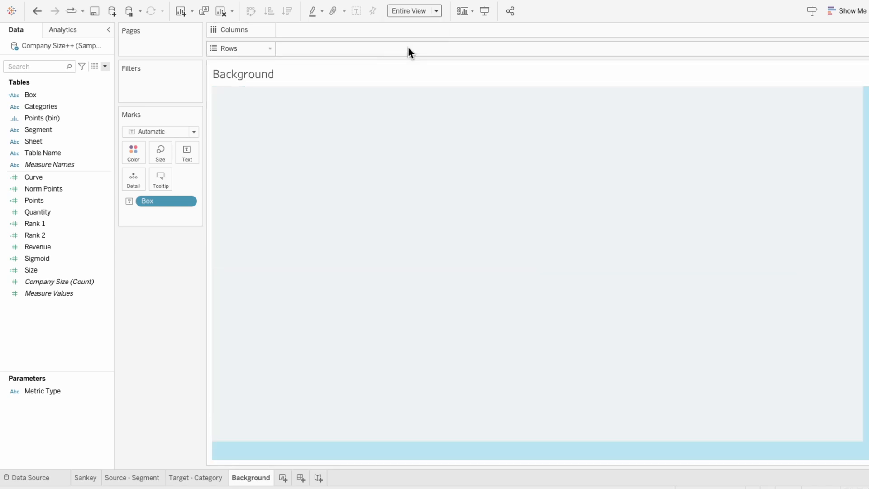
- Format the area annotation on the Background sheet with white shading and More Rounded corners
{"action": "left_click", "coordinate": [374, 198]}
{"action": "right_click", "coordinate": [374, 195]}
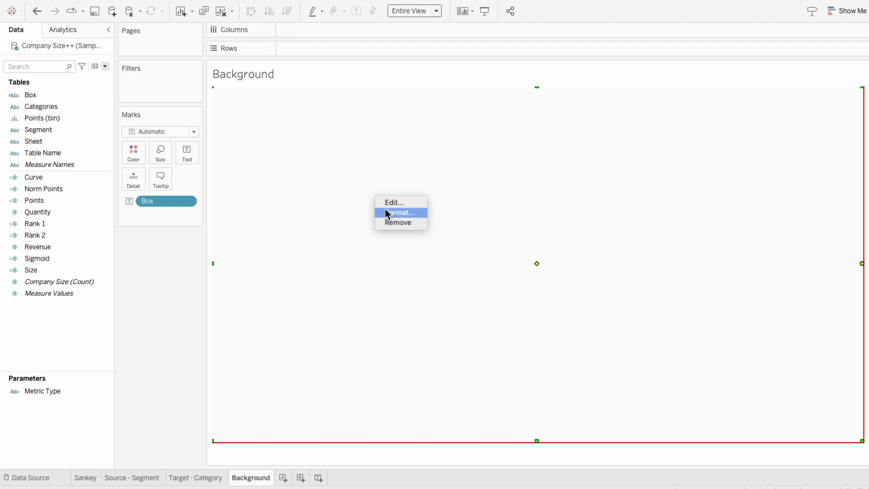
{"action": "left_click", "coordinate": [387, 213]}
{"action": "left_click", "coordinate": [83, 90]}
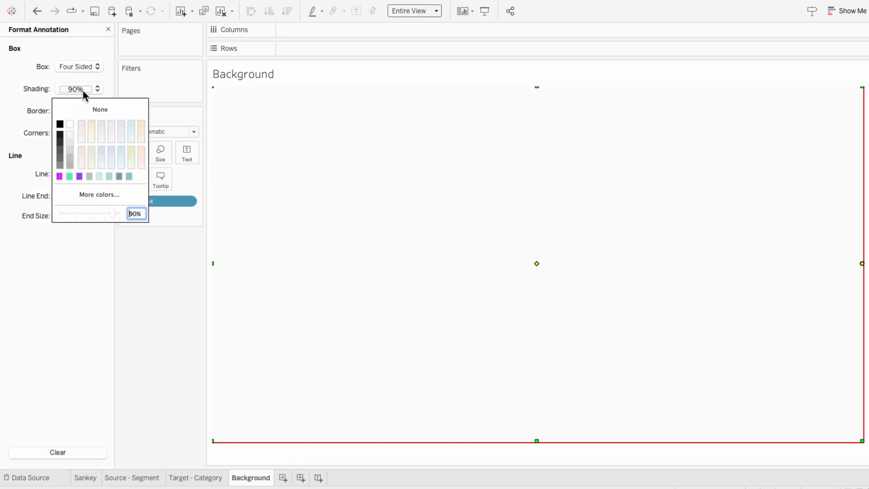
{"action": "left_click", "coordinate": [69, 124]}
{"action": "left_click", "coordinate": [40, 141]}
{"action": "left_click", "coordinate": [66, 133]}
{"action": "left_click", "coordinate": [71, 152]}
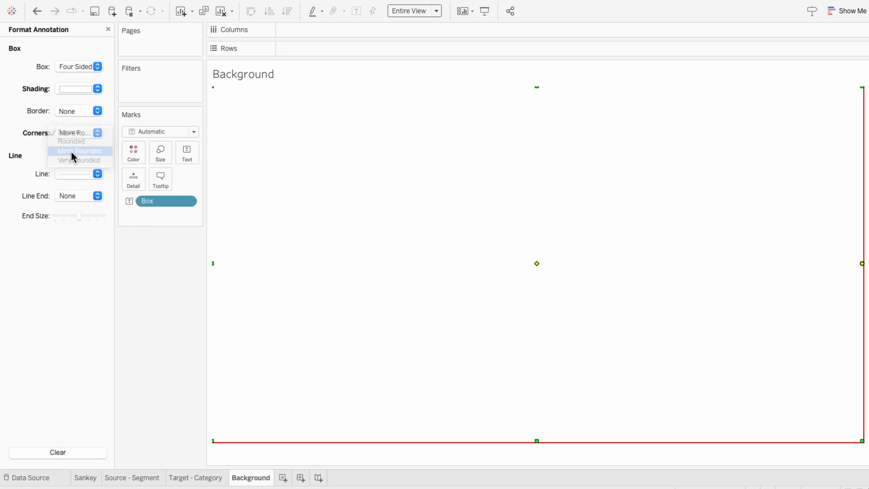
- Set the Background sheet's default worksheet shading to light gray
{"action": "left_click", "coordinate": [253, 455]}
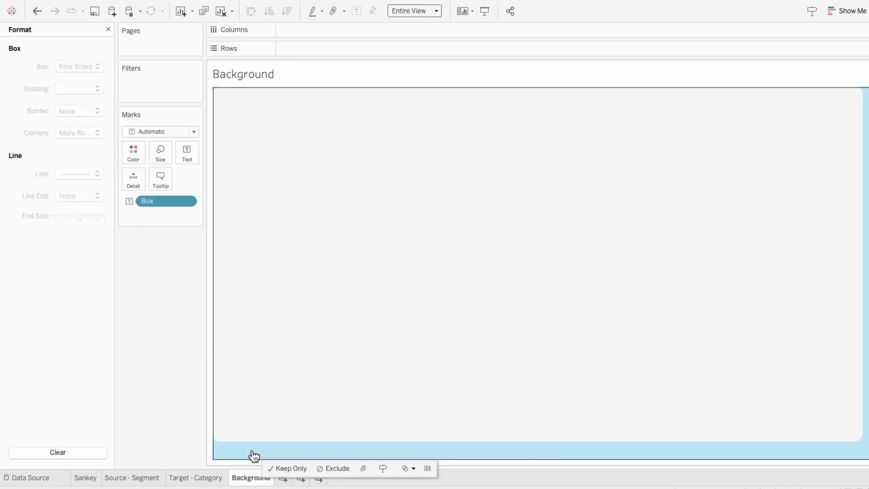
{"action": "right_click", "coordinate": [252, 454]}
{"action": "left_click", "coordinate": [268, 333]}
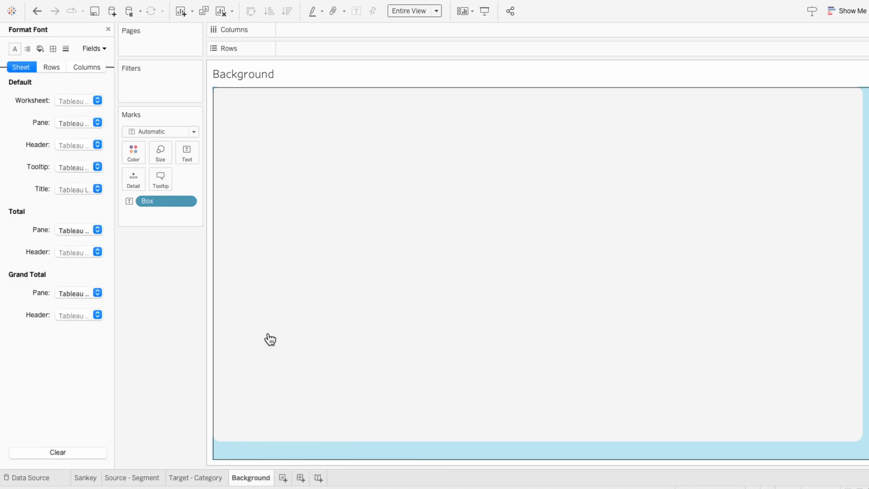
{"action": "left_click", "coordinate": [40, 49]}
{"action": "left_click", "coordinate": [68, 100]}
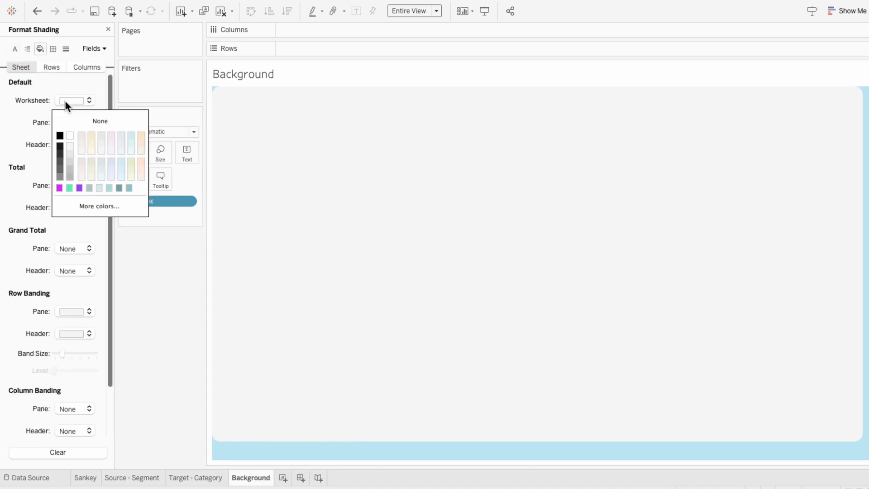
{"action": "left_click", "coordinate": [72, 151]}
- Move the white annotation slightly inward so it sits centred on the gray sheet, and close the formatting options
{"action": "left_click", "coordinate": [309, 196]}
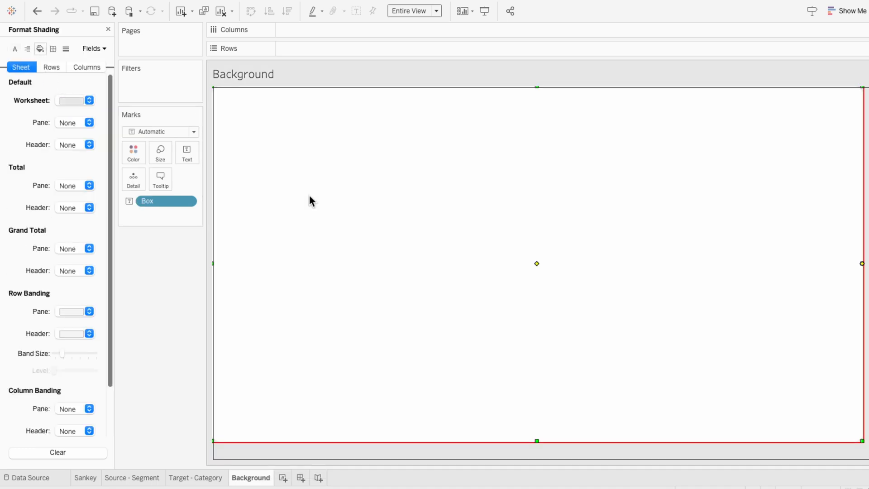
{"action": "left_click_drag", "start_coordinate": [306, 180], "coordinate": [314, 190]}
{"action": "left_click_drag", "start_coordinate": [219, 273], "coordinate": [220, 274]}
{"action": "left_click", "coordinate": [107, 29]}
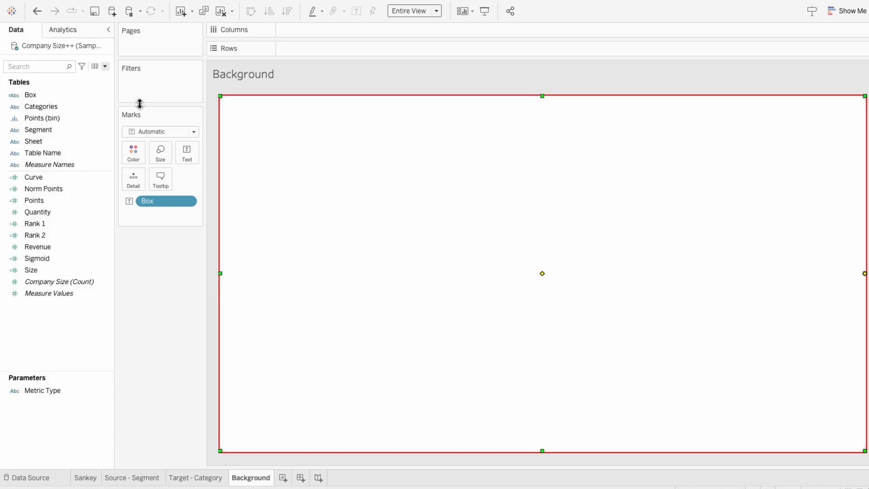
- Create a new dashboard ahead of the worksheets and place the Background sheet on it as a floating item without its title
{"action": "left_click", "coordinate": [300, 478]}
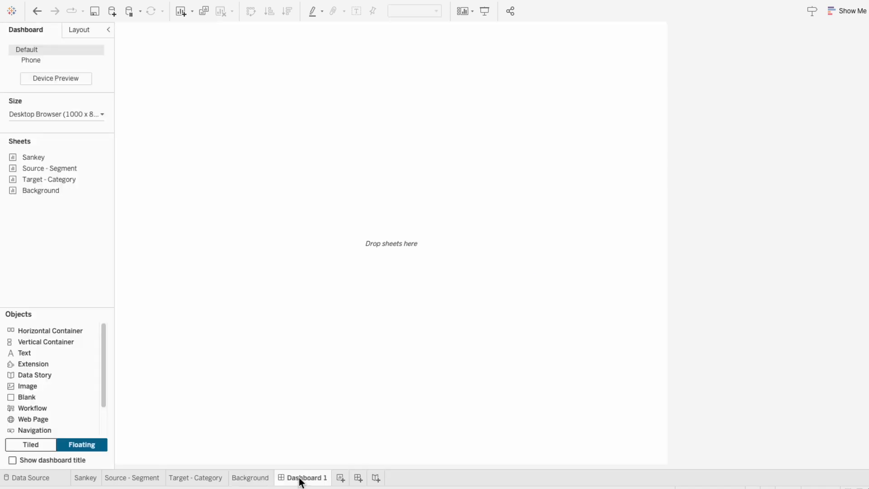
{"action": "left_click_drag", "start_coordinate": [299, 479], "coordinate": [84, 478]}
{"action": "left_click_drag", "start_coordinate": [27, 194], "coordinate": [211, 177]}
{"action": "right_click", "coordinate": [225, 185]}
{"action": "left_click", "coordinate": [239, 208]}
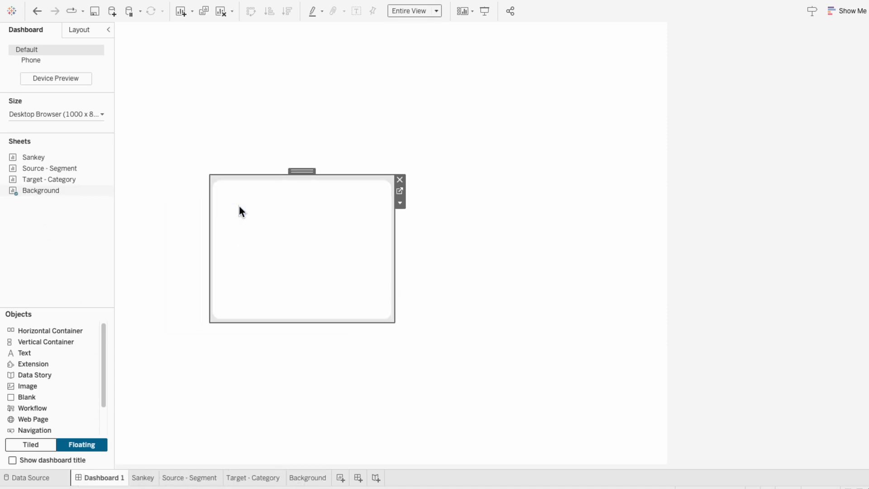
- Position the floating Background sheet at x 0, y 0 with a width of 1000 and a height of 800
{"action": "left_click", "coordinate": [75, 32]}
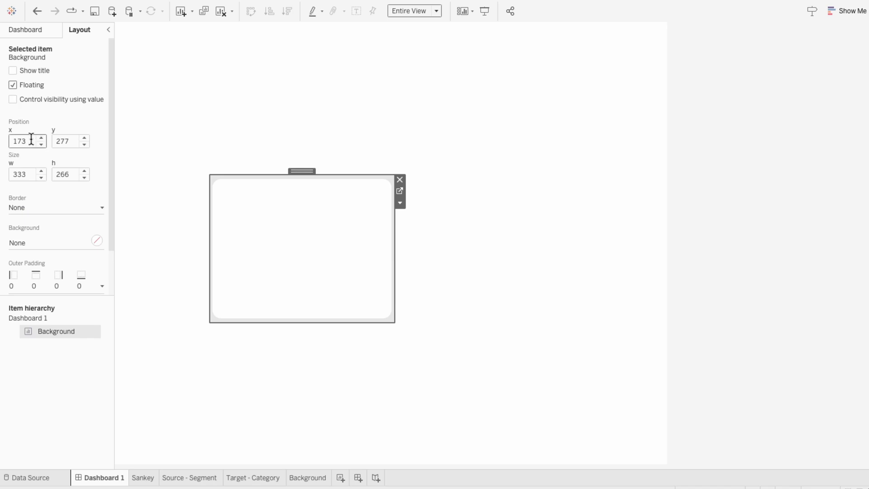
{"action": "type", "text": "0"}
{"action": "key", "text": "Tab"}
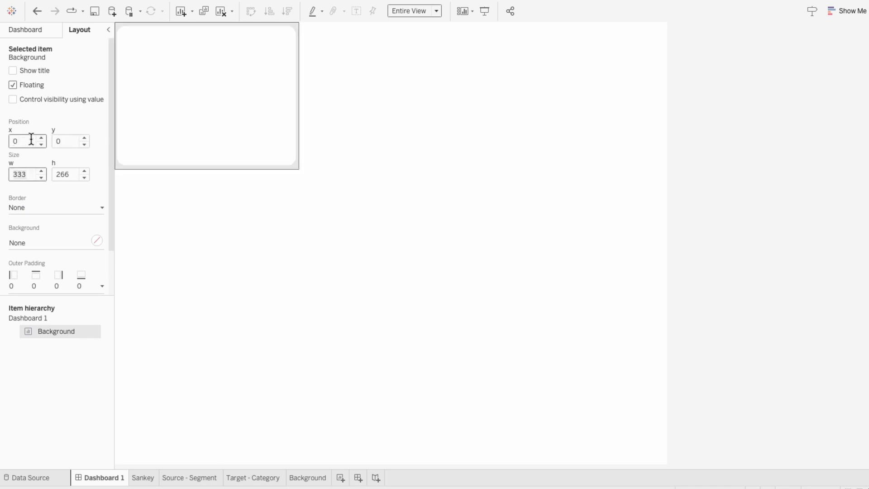
{"action": "type", "text": "1000"}
{"action": "key", "text": "Tab"}
{"action": "type", "text": "800"}
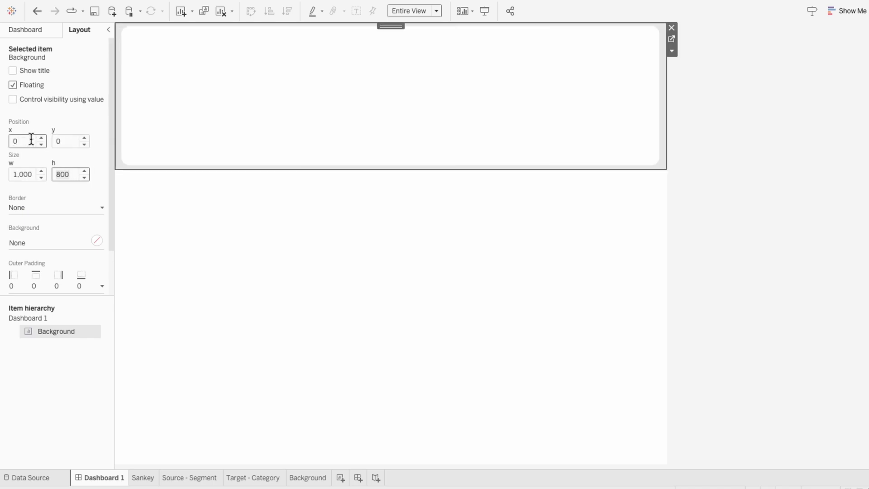
{"action": "key", "text": "Return"}
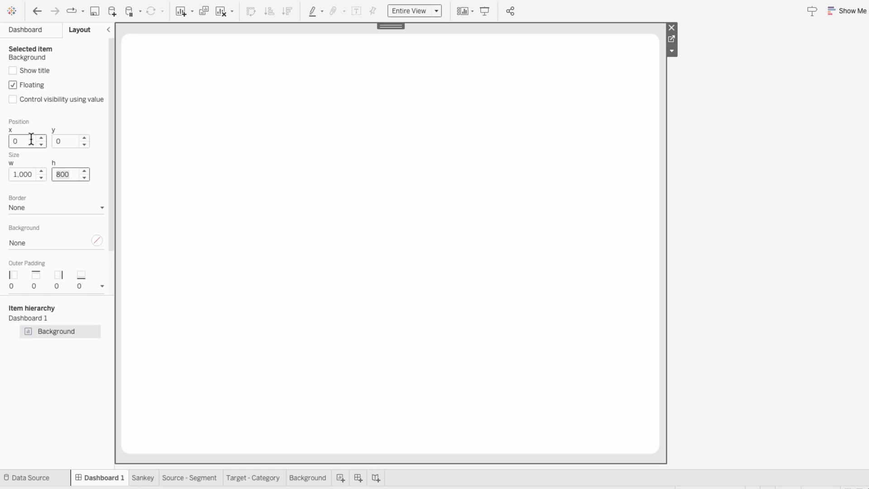
- Add the Sankey sheet to the dashboard as a floating item and hide its title
{"action": "left_click", "coordinate": [24, 29]}
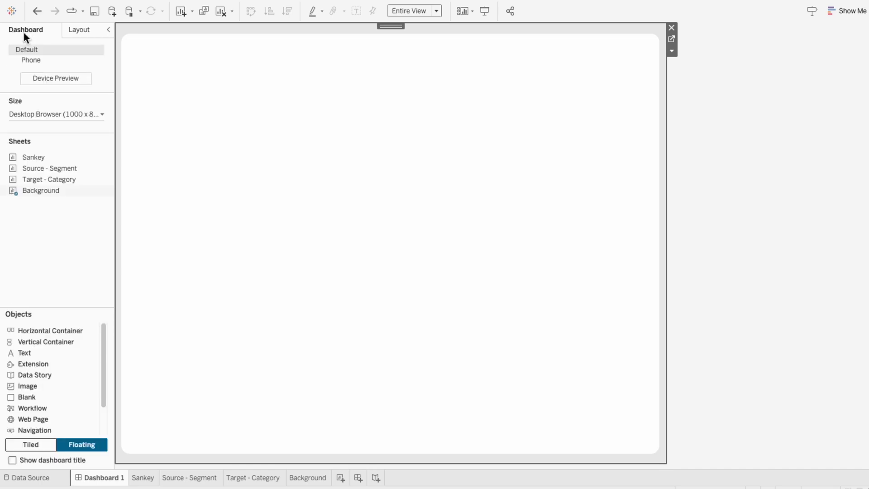
{"action": "double_click", "coordinate": [20, 156]}
{"action": "left_click_drag", "start_coordinate": [20, 155], "coordinate": [199, 115]}
{"action": "right_click", "coordinate": [234, 129]}
{"action": "left_click", "coordinate": [252, 156]}
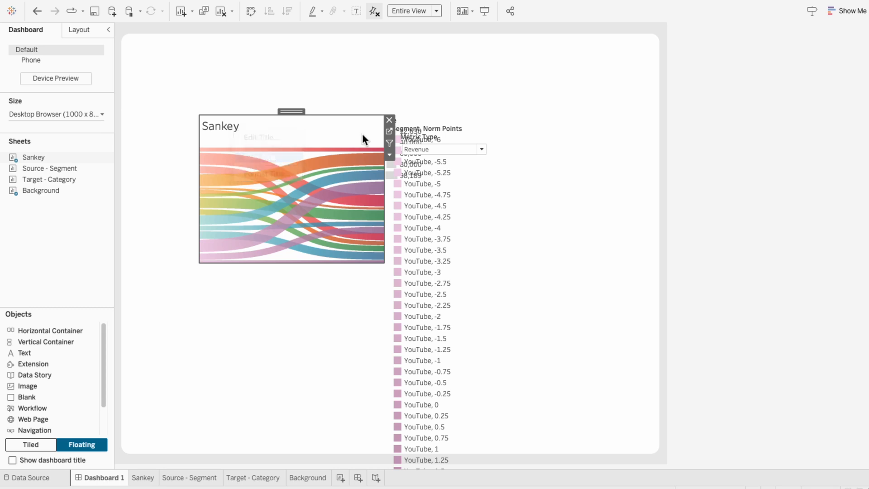
- Remove the Sankey color and size legends and move the Metric Type control to the dashboard's upper-right corner
{"action": "left_click", "coordinate": [457, 131]}
{"action": "left_click", "coordinate": [474, 128]}
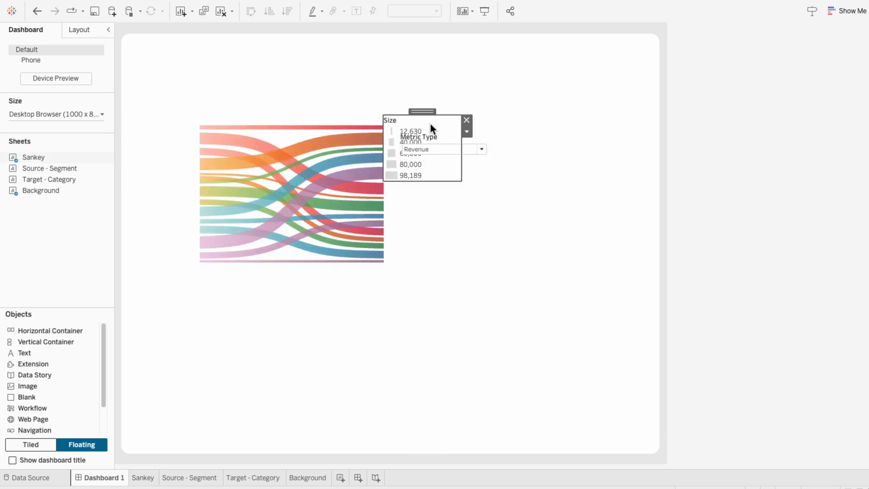
{"action": "left_click", "coordinate": [466, 123]}
{"action": "left_click", "coordinate": [454, 135]}
{"action": "left_click_drag", "start_coordinate": [447, 125], "coordinate": [596, 48]}
- Show the Sankey's Sheet filter on the dashboard and place it just left of the Metric Type control
{"action": "left_click", "coordinate": [364, 117]}
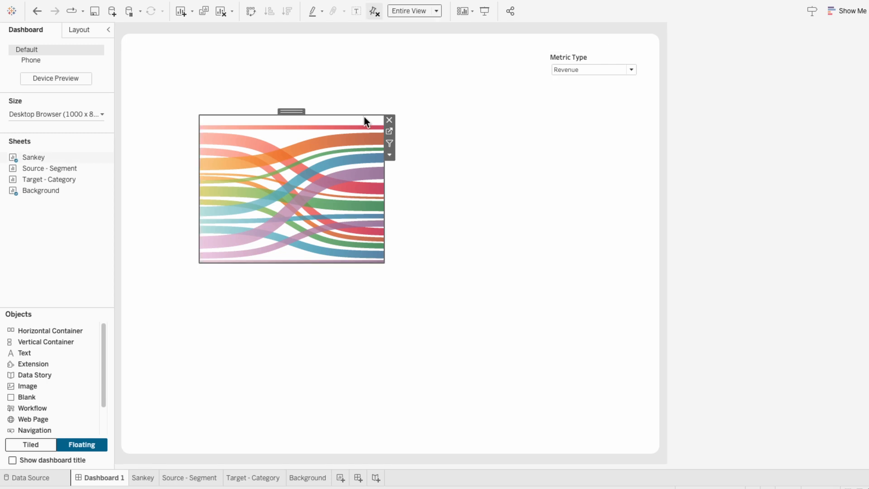
{"action": "left_click", "coordinate": [389, 158]}
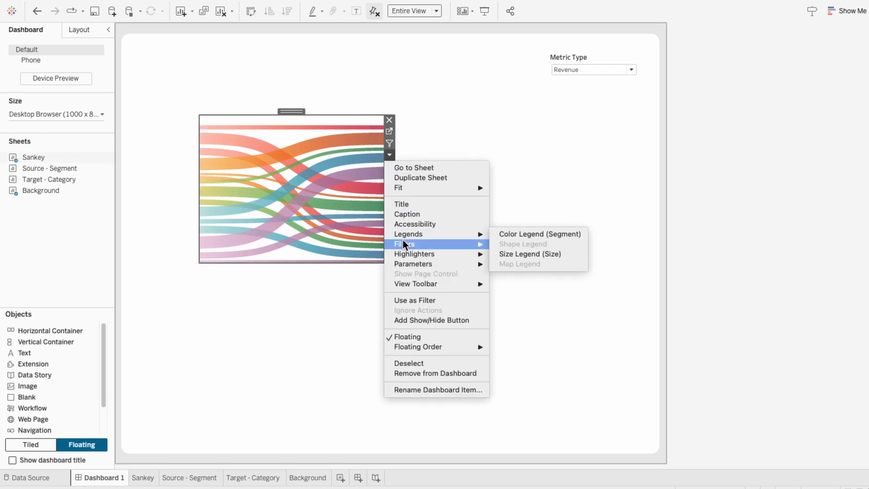
{"action": "mouse_move", "coordinate": [403, 242]}
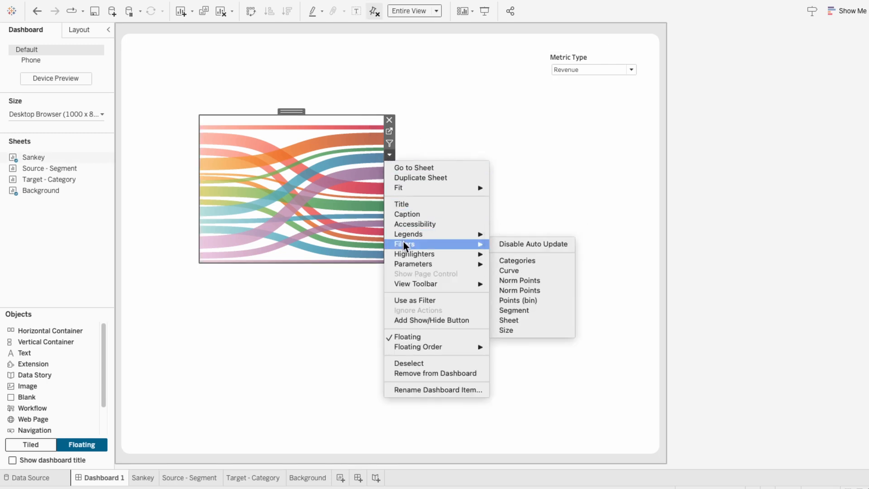
{"action": "left_click", "coordinate": [529, 322]}
{"action": "left_click", "coordinate": [417, 121]}
{"action": "left_click_drag", "start_coordinate": [446, 113], "coordinate": [510, 43]}
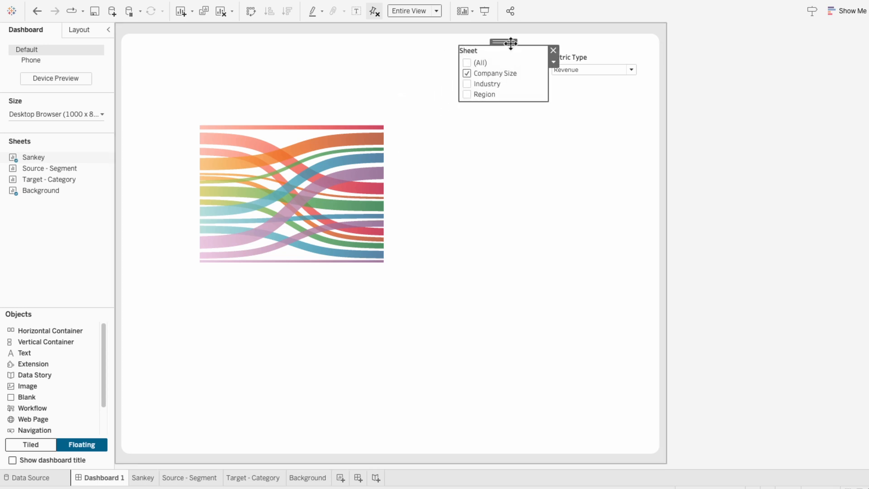
- Enlarge the Sankey to fill the middle of the dashboard below the filters, leaving room on both sides
{"action": "left_click", "coordinate": [347, 132]}
{"action": "left_click_drag", "start_coordinate": [386, 259], "coordinate": [558, 414]}
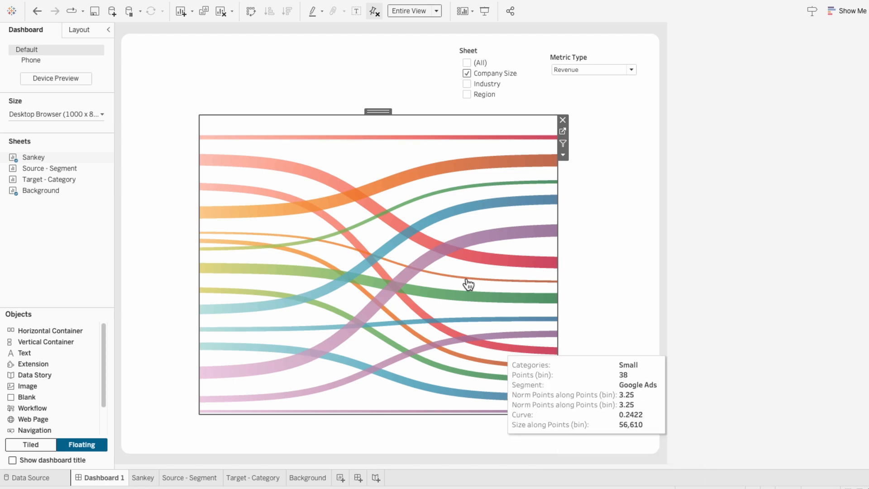
{"action": "mouse_move", "coordinate": [394, 117]}
{"action": "left_mouse_down"}
{"action": "mouse_move", "coordinate": [392, 129]}
{"action": "mouse_move", "coordinate": [390, 116]}
{"action": "left_mouse_up"}
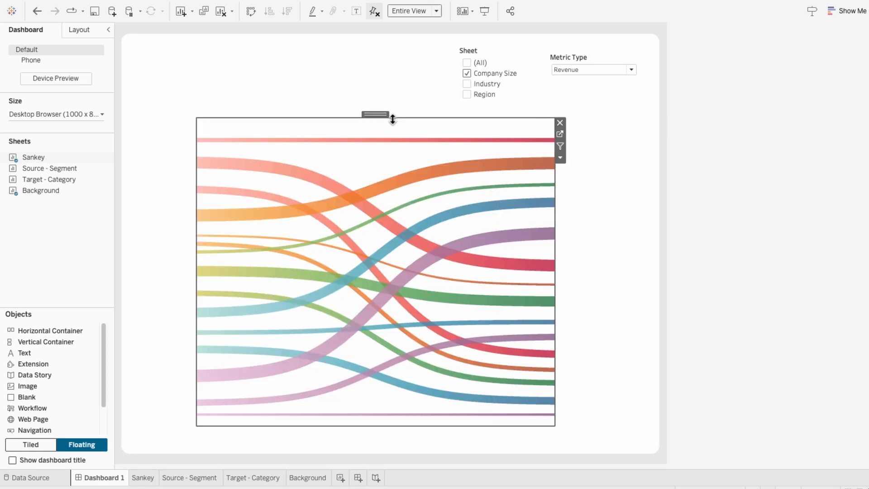
- Add the Source - Segment sheet over the Sankey's left side, hide its title and remove its Segment legend
{"action": "mouse_move", "coordinate": [42, 170]}
{"action": "left_click_drag", "start_coordinate": [42, 170], "coordinate": [132, 114]}
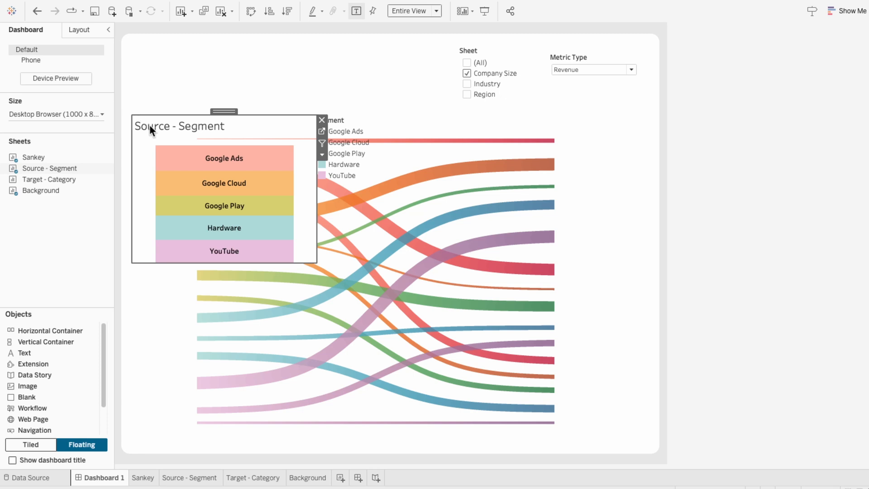
{"action": "right_click", "coordinate": [150, 127]}
{"action": "left_click", "coordinate": [179, 150]}
{"action": "left_click", "coordinate": [335, 119]}
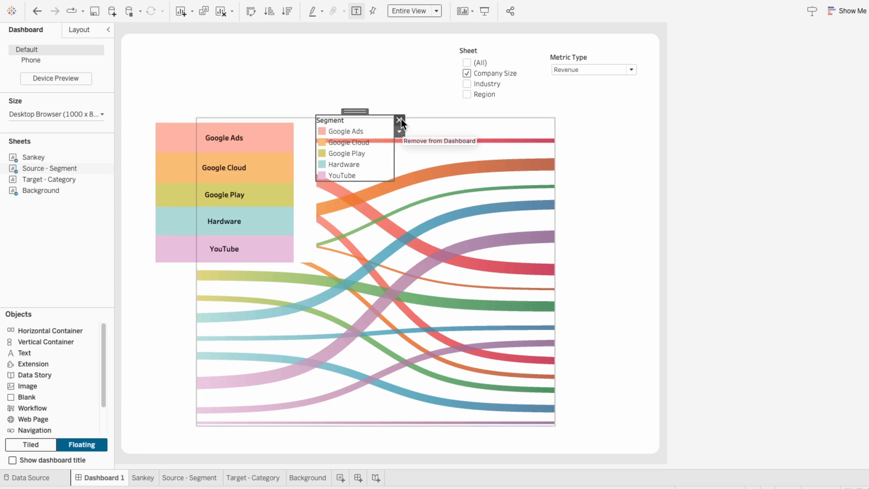
{"action": "left_click", "coordinate": [401, 118]}
- Add the Target - Category sheet without its title and size it as a narrow, full-height column at the Sankey's right end
{"action": "left_click_drag", "start_coordinate": [49, 179], "coordinate": [505, 118]}
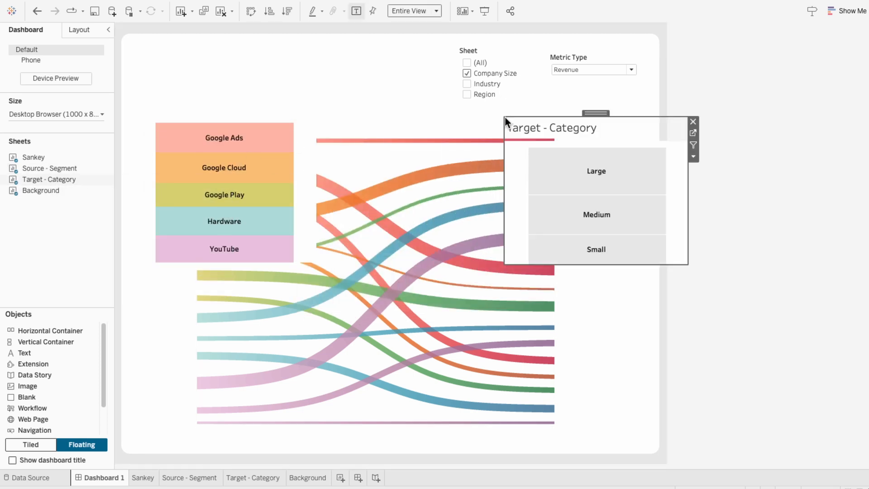
{"action": "right_click", "coordinate": [533, 130]}
{"action": "left_click", "coordinate": [554, 156]}
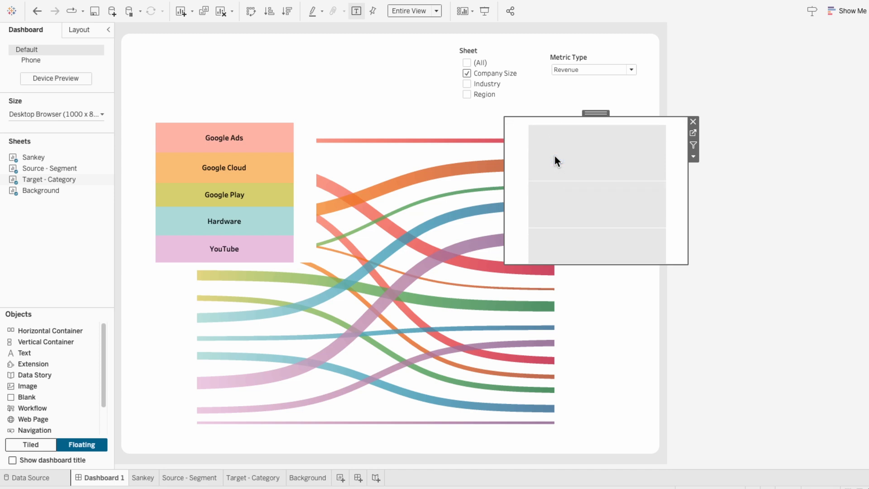
{"action": "left_click_drag", "start_coordinate": [505, 264], "coordinate": [544, 431]}
{"action": "left_click_drag", "start_coordinate": [688, 364], "coordinate": [622, 382]}
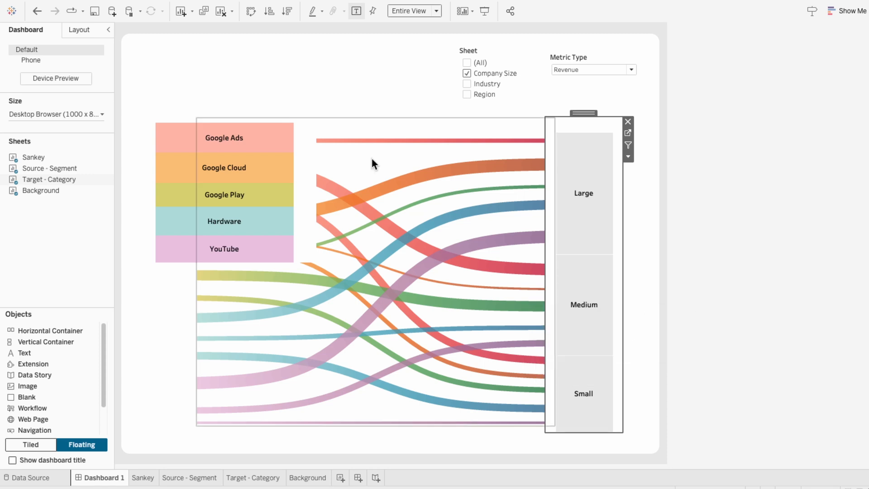
- Resize the Source - Segment sheet to a narrow, full-height column at the Sankey's left end
{"action": "left_click", "coordinate": [224, 116]}
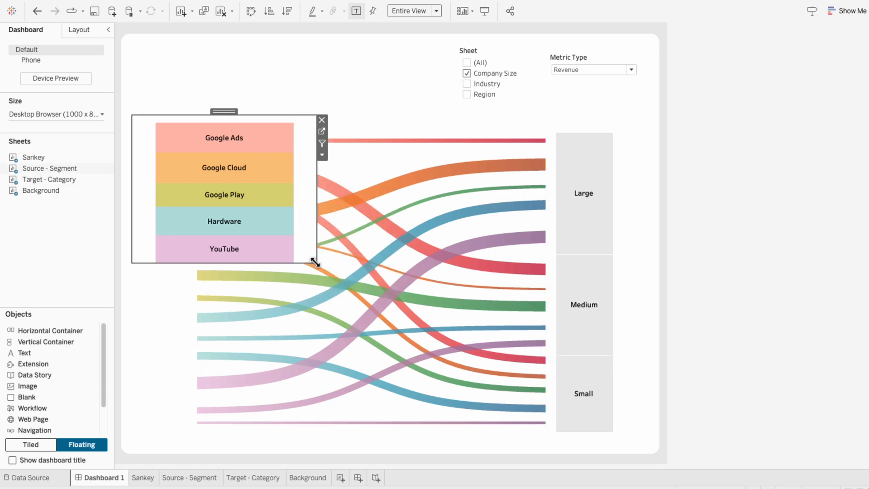
{"action": "left_click_drag", "start_coordinate": [315, 262], "coordinate": [211, 405]}
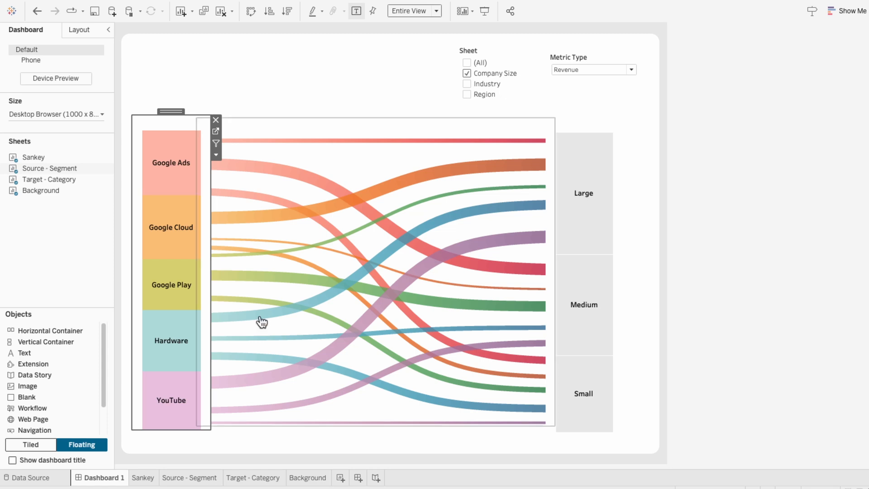
{"action": "left_click", "coordinate": [727, 194]}
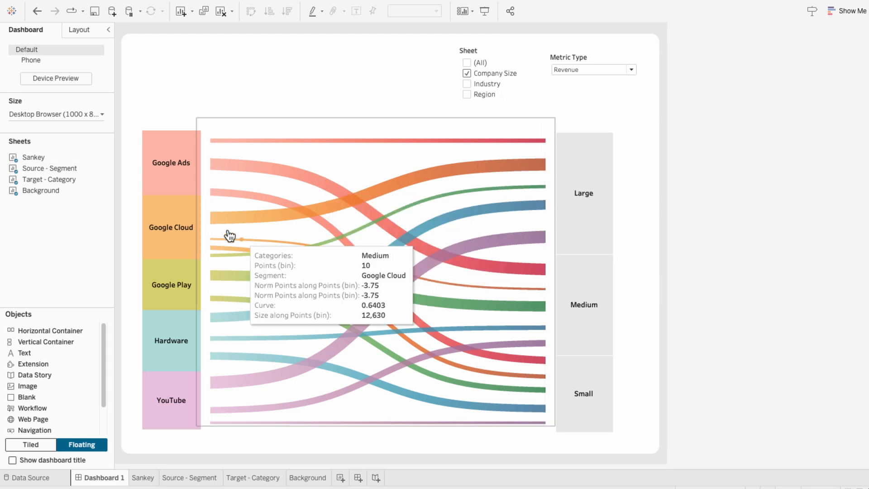
- Set the Source - Segment sheet's default worksheet shading to None
{"action": "right_click", "coordinate": [204, 220]}
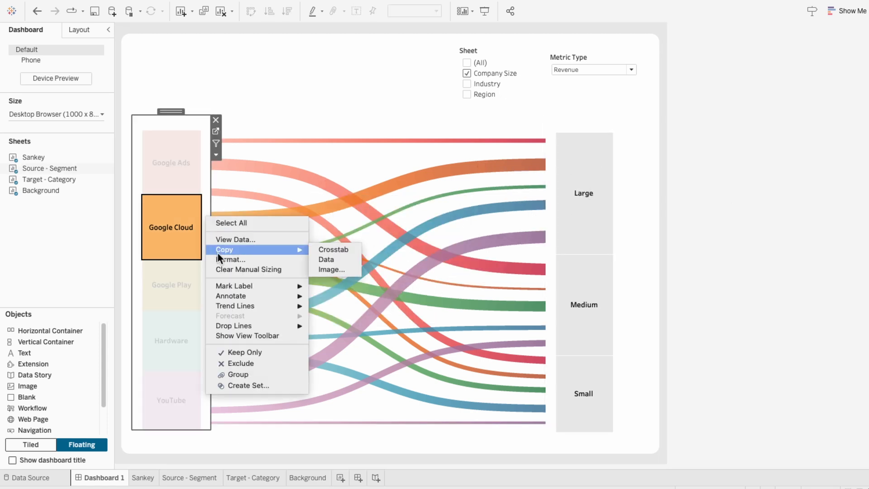
{"action": "left_click", "coordinate": [219, 258]}
{"action": "left_click", "coordinate": [40, 49]}
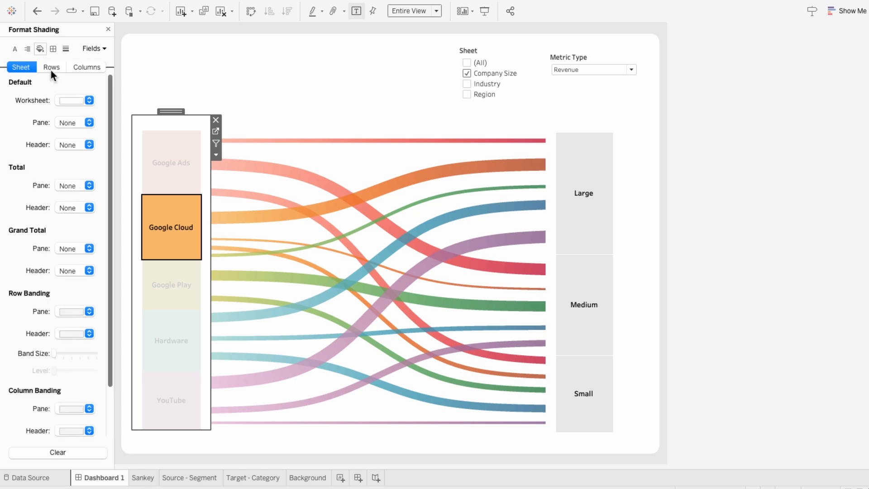
{"action": "left_click", "coordinate": [71, 100]}
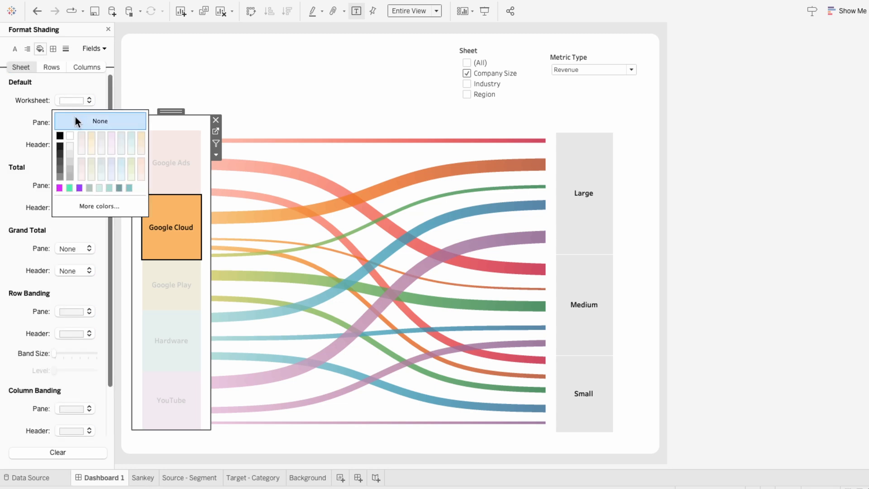
{"action": "left_click", "coordinate": [75, 117]}
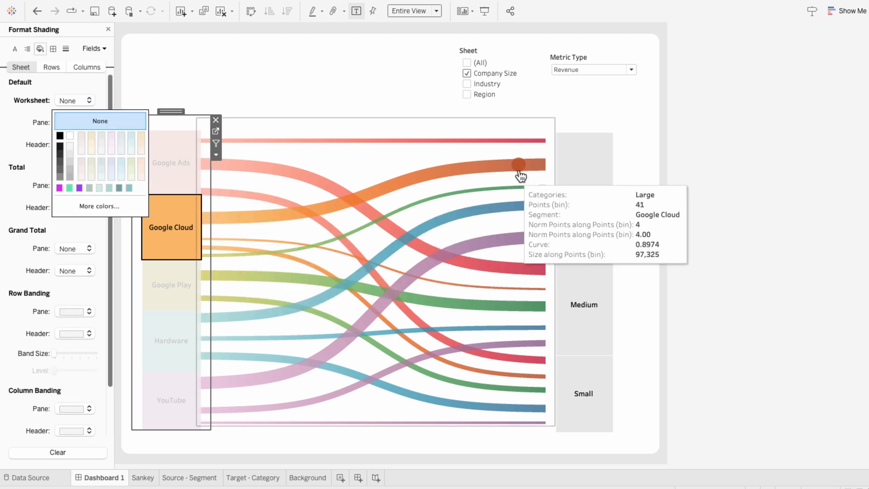
- Set the Target - Category sheet's default worksheet shading to None
{"action": "left_click", "coordinate": [576, 144]}
{"action": "right_click", "coordinate": [583, 170]}
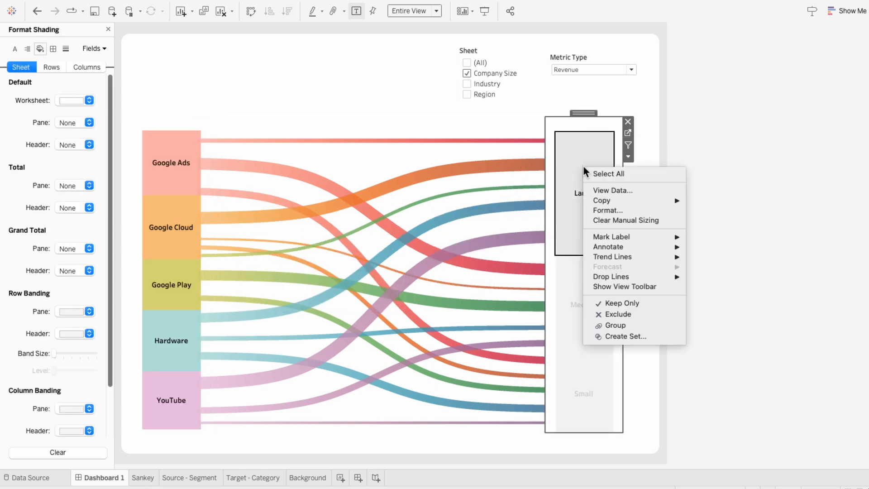
{"action": "left_click", "coordinate": [600, 209]}
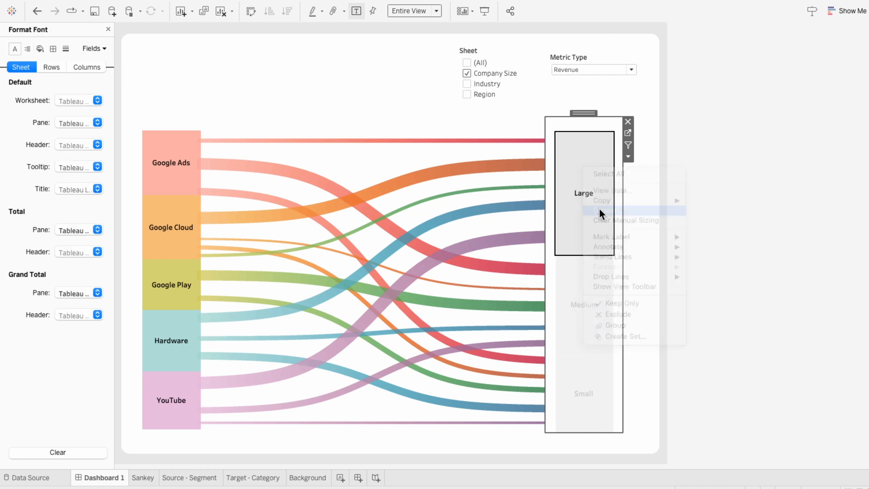
{"action": "left_click", "coordinate": [41, 48]}
{"action": "left_click", "coordinate": [74, 100]}
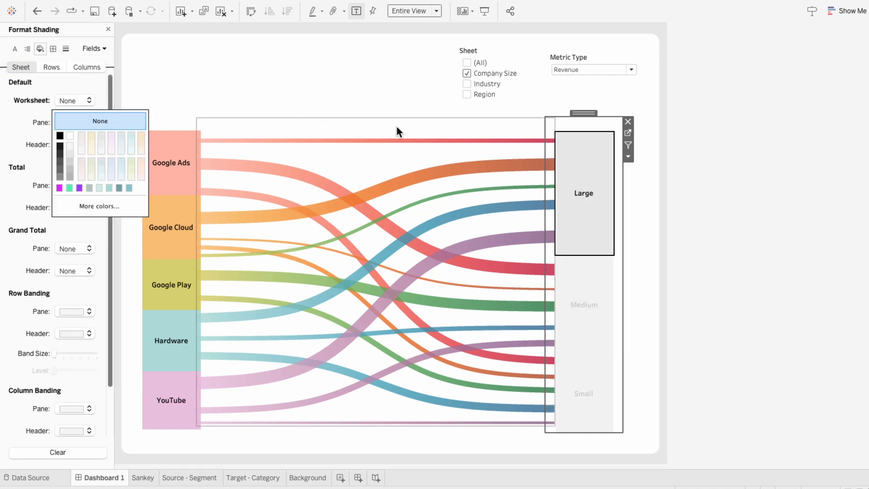
{"action": "left_click", "coordinate": [617, 179]}
{"action": "left_click", "coordinate": [729, 183]}
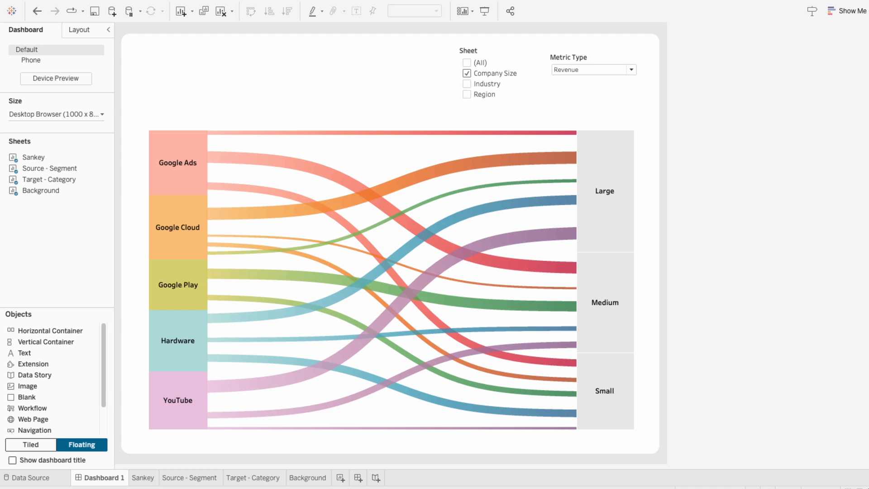
- Change the Sheet filter to a Multiple Values (dropdown) control and shift it slightly down and to the left
{"action": "left_click", "coordinate": [496, 55]}
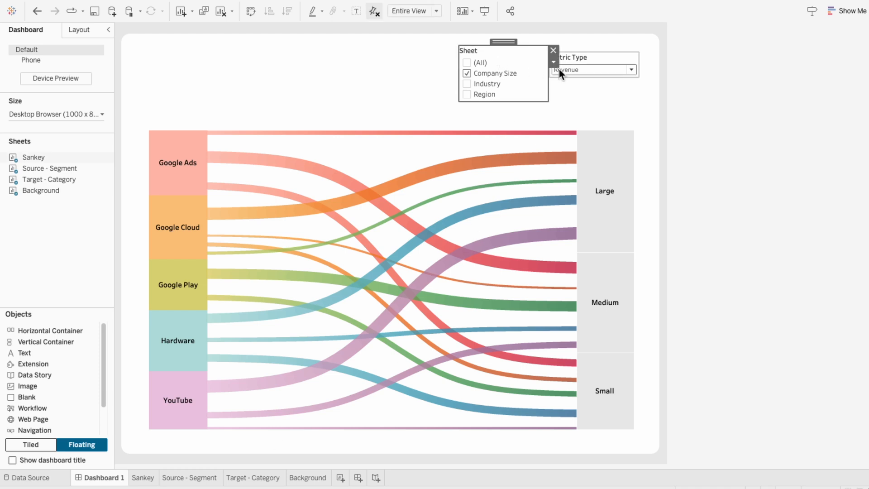
{"action": "left_click", "coordinate": [554, 64]}
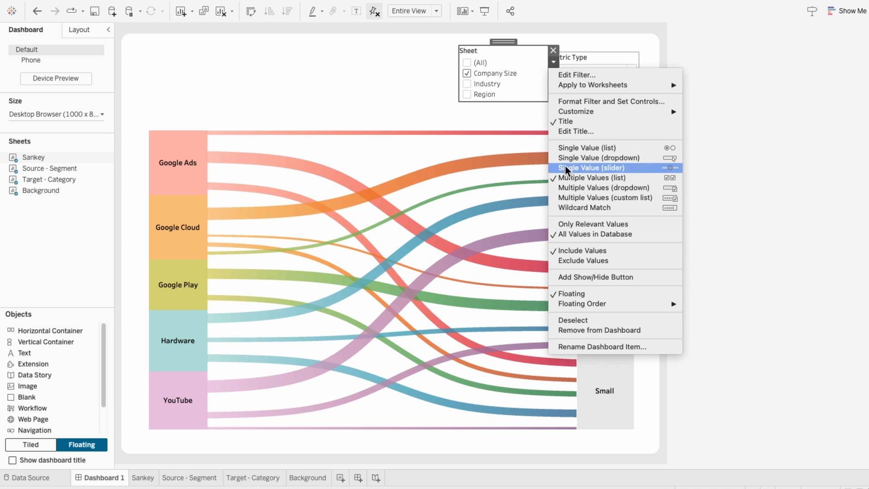
{"action": "left_click", "coordinate": [568, 187]}
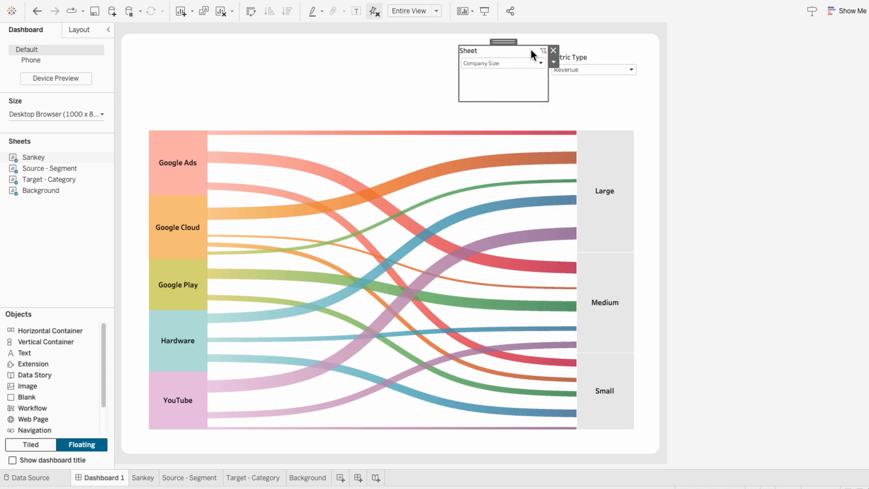
{"action": "left_click_drag", "start_coordinate": [505, 42], "coordinate": [498, 47]}
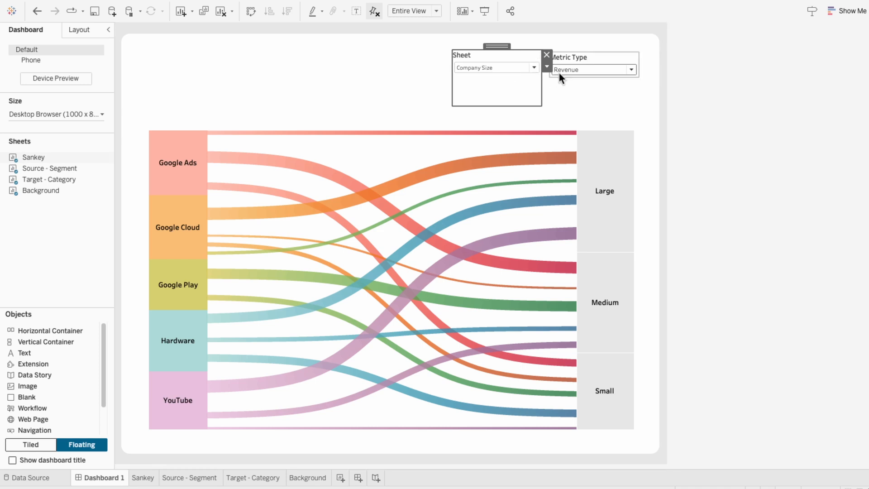
- Set the filter control's body font size to 14 and check how its dropdown list of values looks
{"action": "right_click", "coordinate": [509, 57]}
{"action": "left_click", "coordinate": [519, 89]}
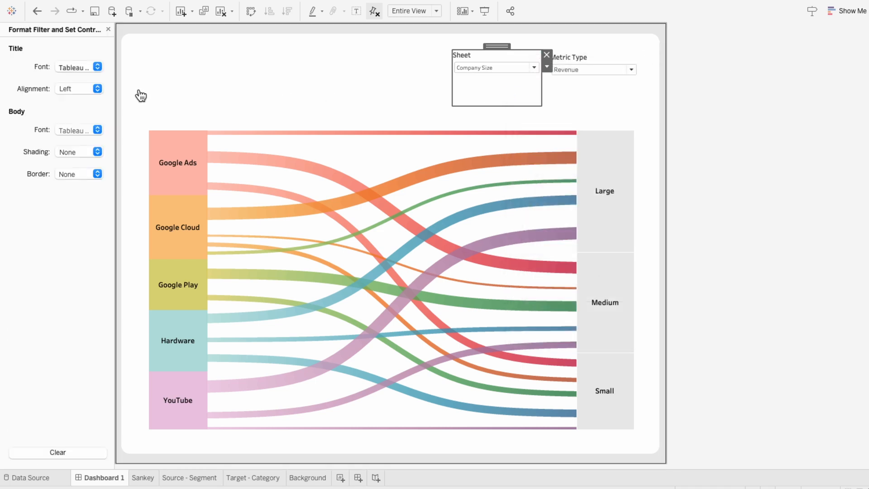
{"action": "left_click", "coordinate": [63, 132]}
{"action": "left_click", "coordinate": [76, 169]}
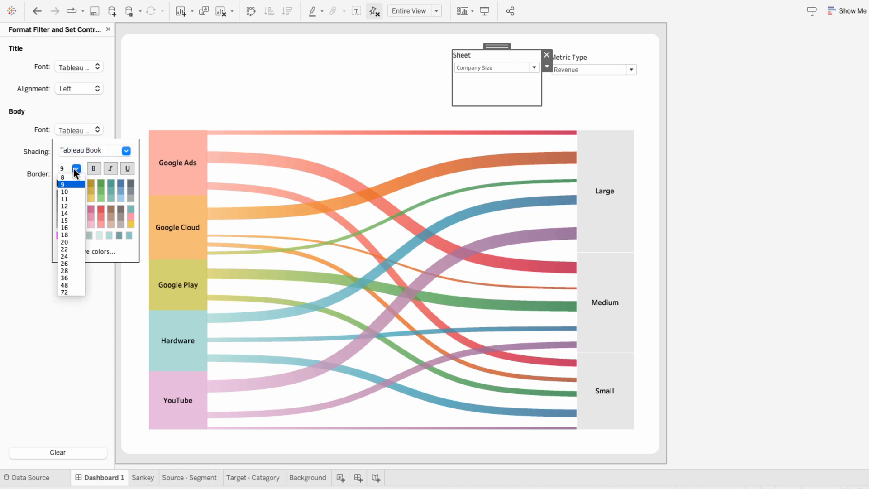
{"action": "left_click", "coordinate": [69, 213]}
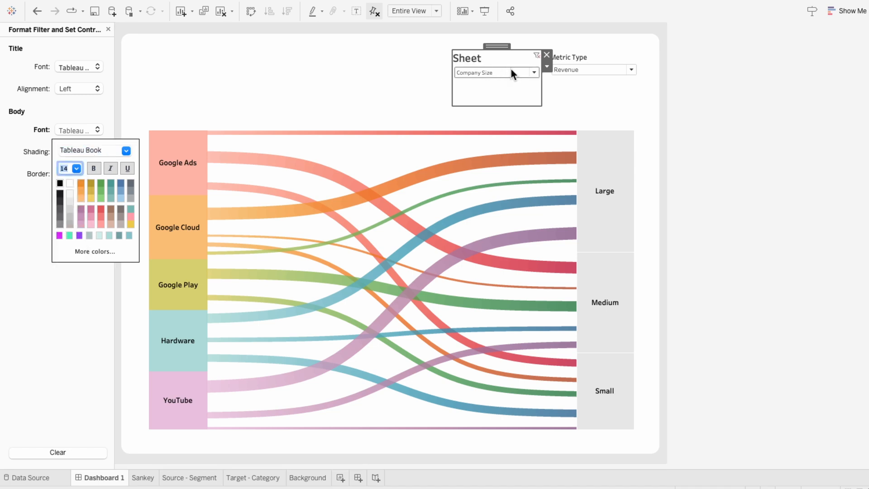
{"action": "left_click", "coordinate": [489, 72]}
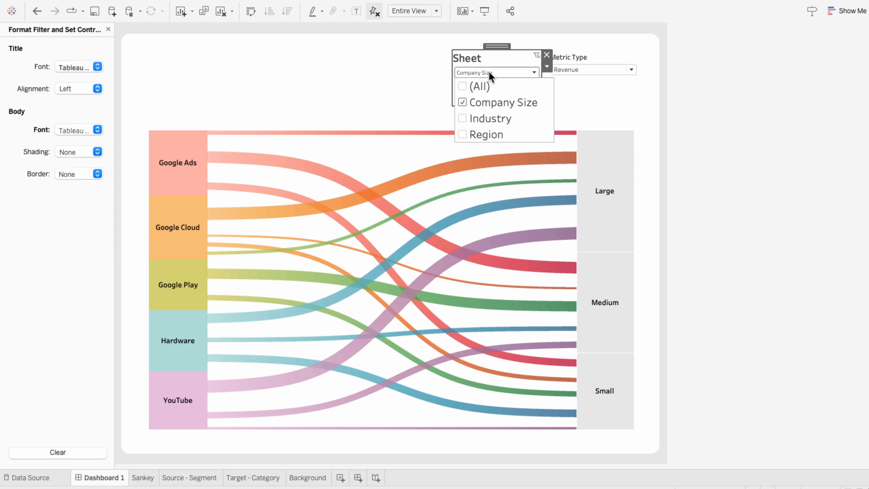
{"action": "left_click", "coordinate": [488, 72]}
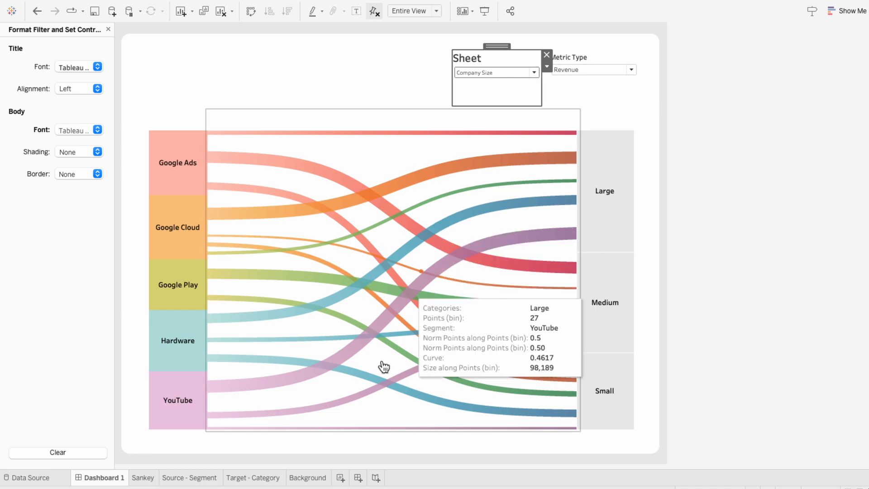
- Create a new worksheet named Metric Type Param
{"action": "left_click", "coordinate": [341, 477]}
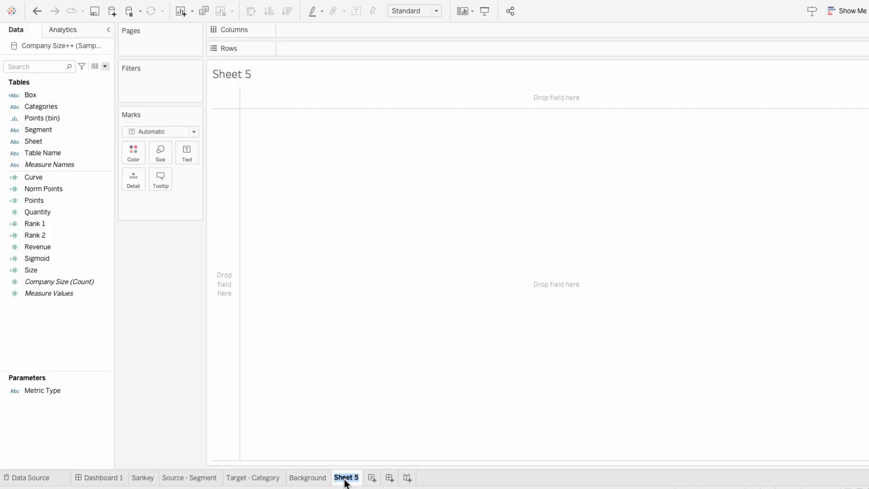
{"action": "type", "text": "Metric Type Param"}
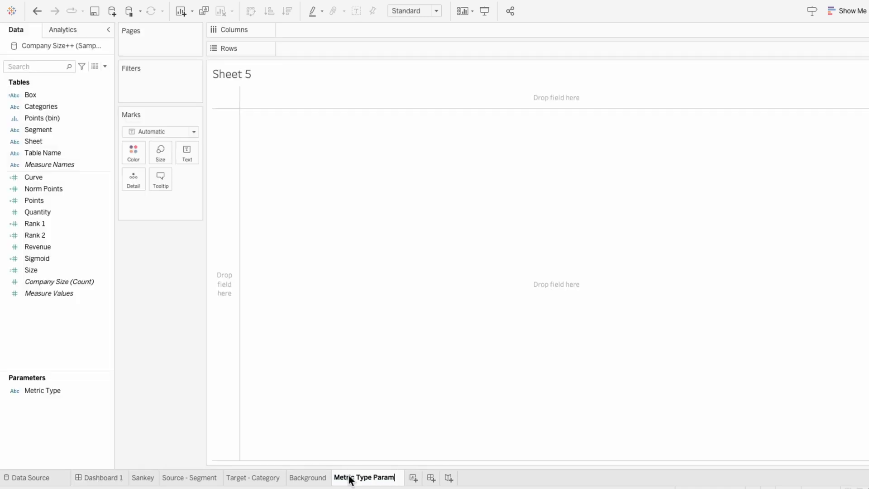
{"action": "key", "text": "Return"}
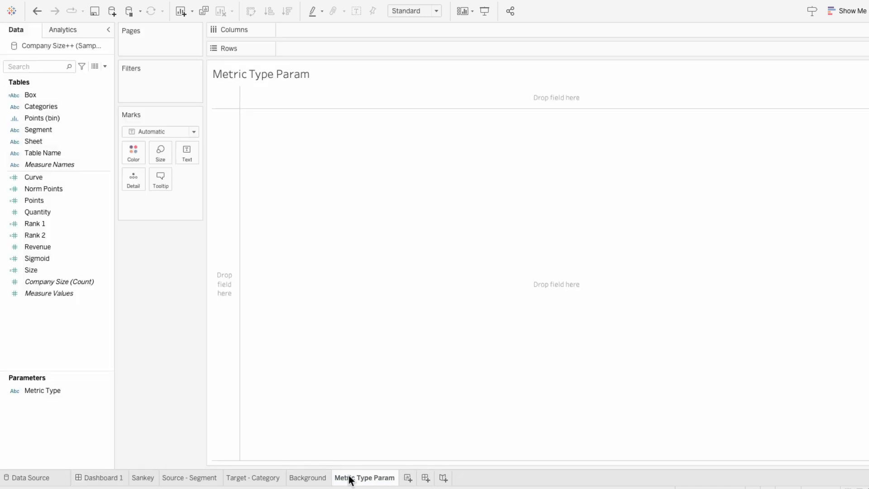
- Replace the Metric Type Param sheet's title text with the inserted Metric Type parameter
{"action": "right_click", "coordinate": [284, 80]}
{"action": "left_click", "coordinate": [295, 86]}
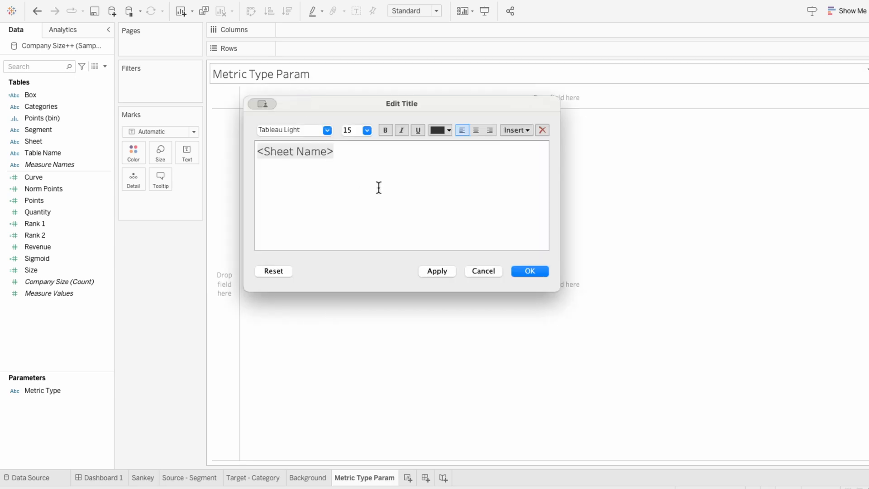
{"action": "left_click_drag", "start_coordinate": [378, 188], "coordinate": [234, 142]}
{"action": "key", "text": "BackSpace"}
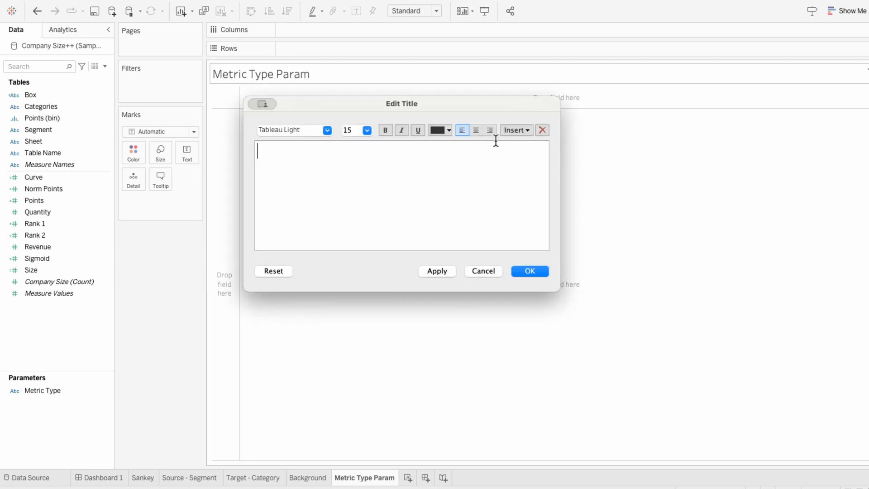
{"action": "left_click", "coordinate": [511, 130]}
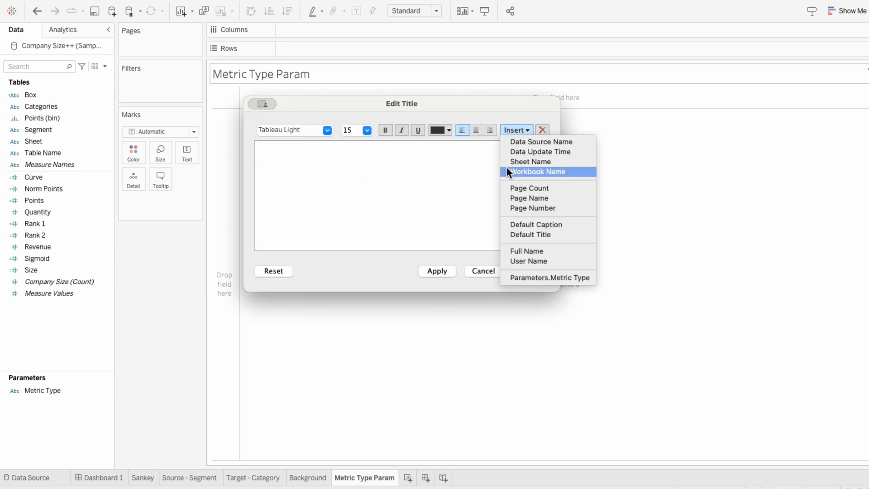
{"action": "left_click", "coordinate": [520, 276]}
{"action": "left_click", "coordinate": [523, 275]}
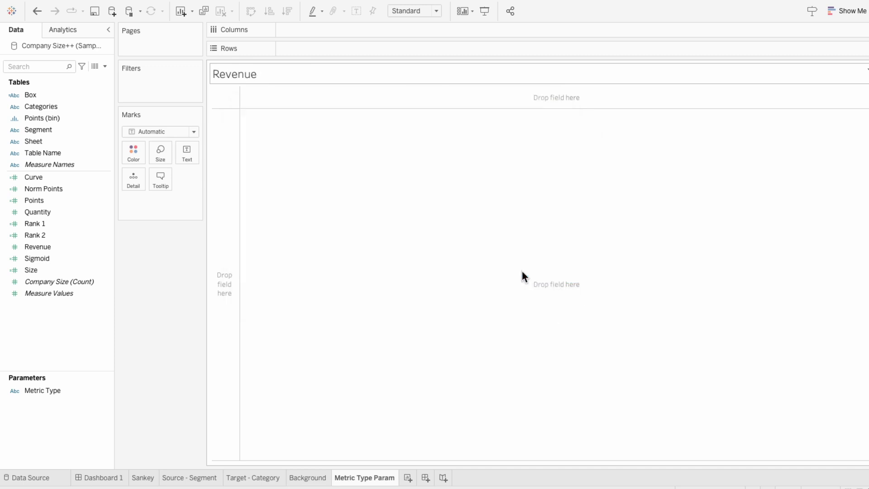
- Create a new worksheet named Category Type Filter and add the Sheet field to its marks as detail
{"action": "left_click", "coordinate": [407, 477]}
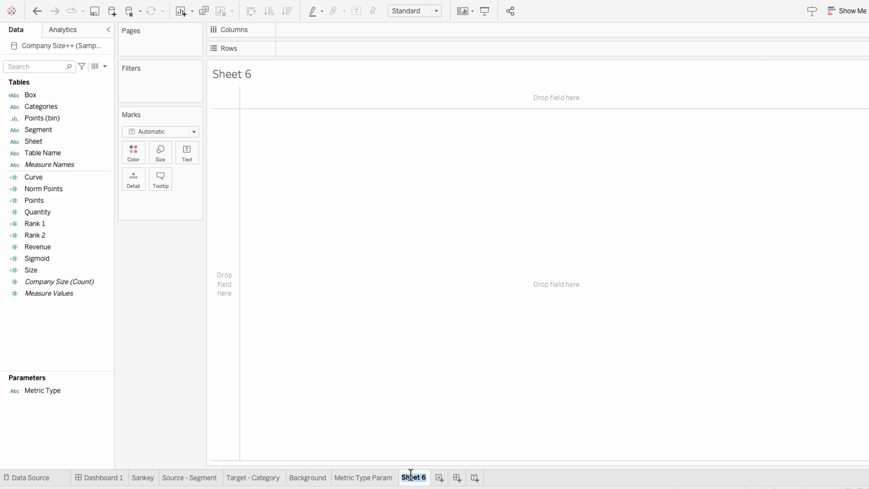
{"action": "left_click", "coordinate": [411, 474]}
{"action": "type", "text": "Category Type Filter"}
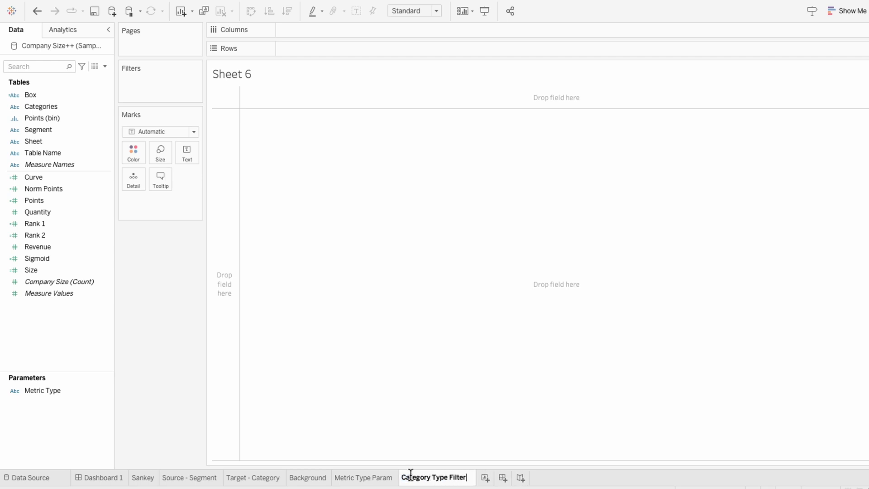
{"action": "key", "text": "Return"}
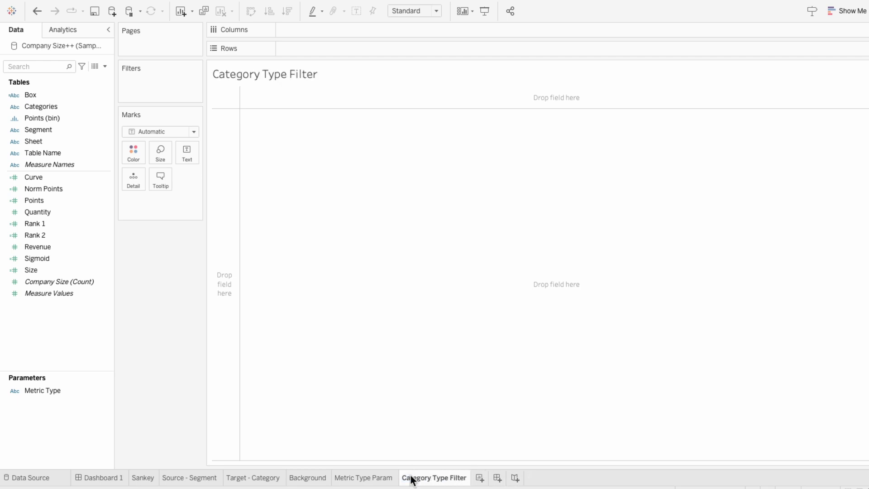
{"action": "left_click_drag", "start_coordinate": [56, 140], "coordinate": [155, 215]}
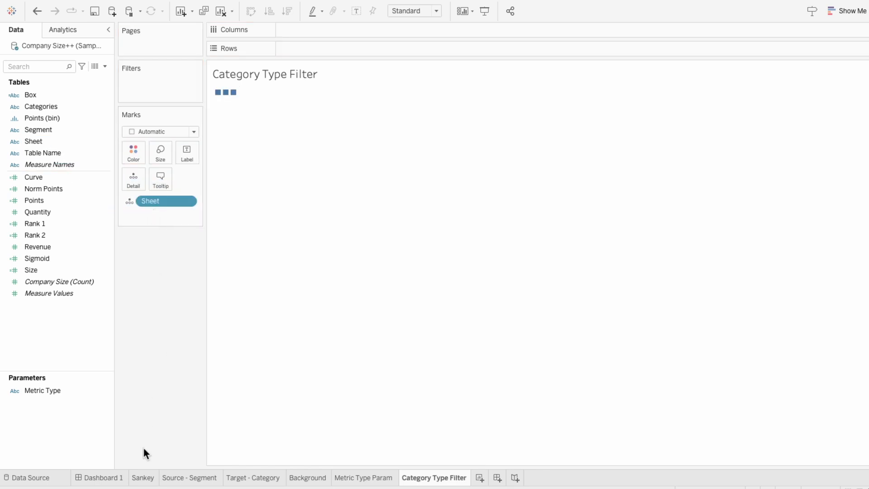
- Extend the Sankey worksheet's Sheet filter to the Category Type Filter worksheet as well
{"action": "left_click", "coordinate": [141, 478]}
{"action": "right_click", "coordinate": [148, 83]}
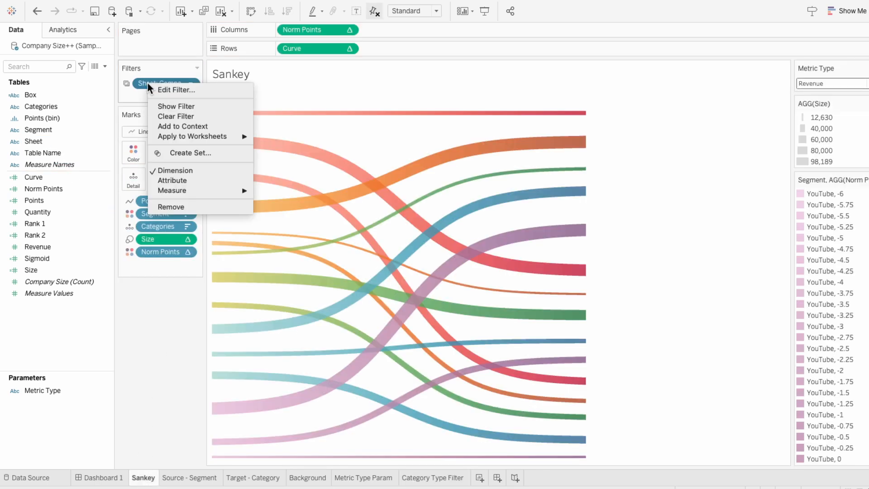
{"action": "mouse_move", "coordinate": [195, 136]}
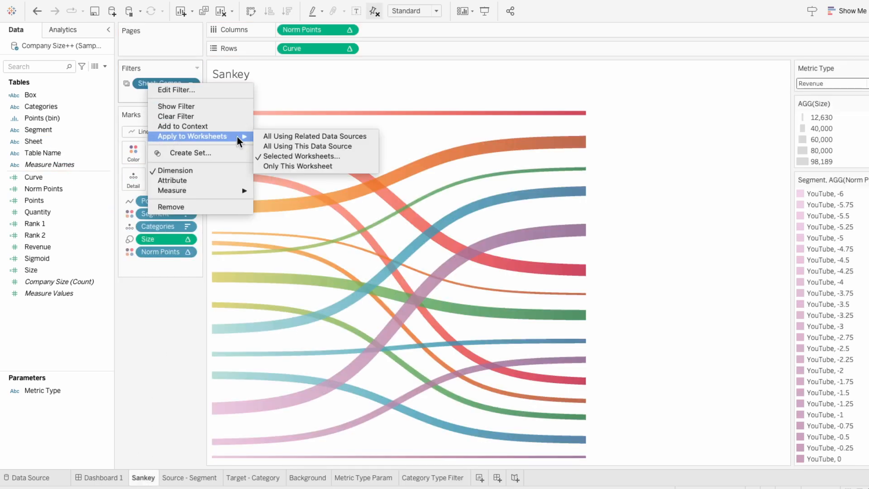
{"action": "left_click", "coordinate": [274, 155]}
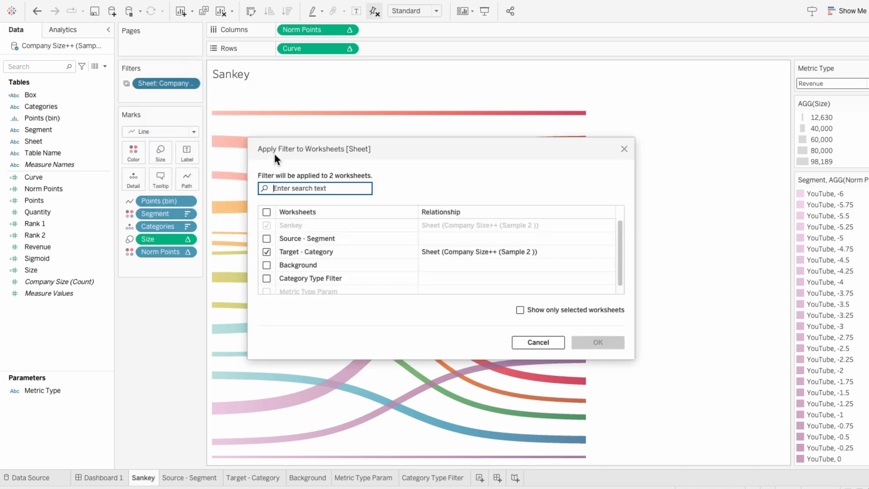
{"action": "left_click", "coordinate": [267, 279]}
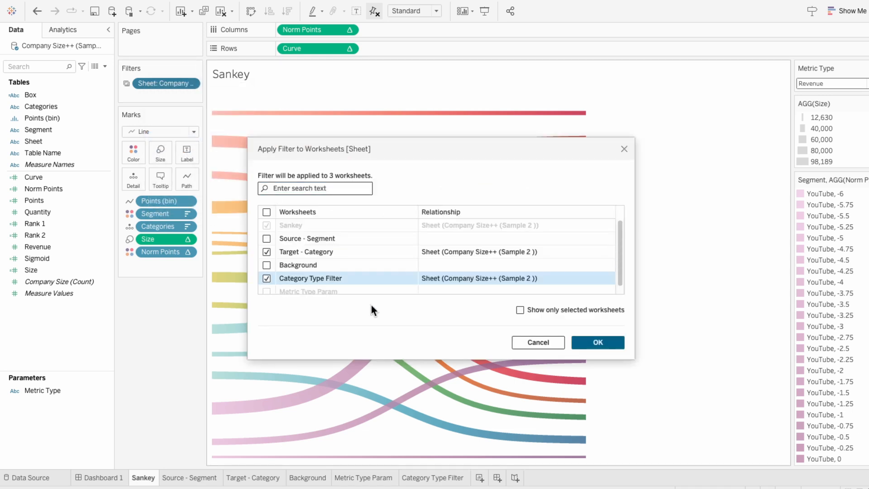
{"action": "left_click", "coordinate": [581, 340]}
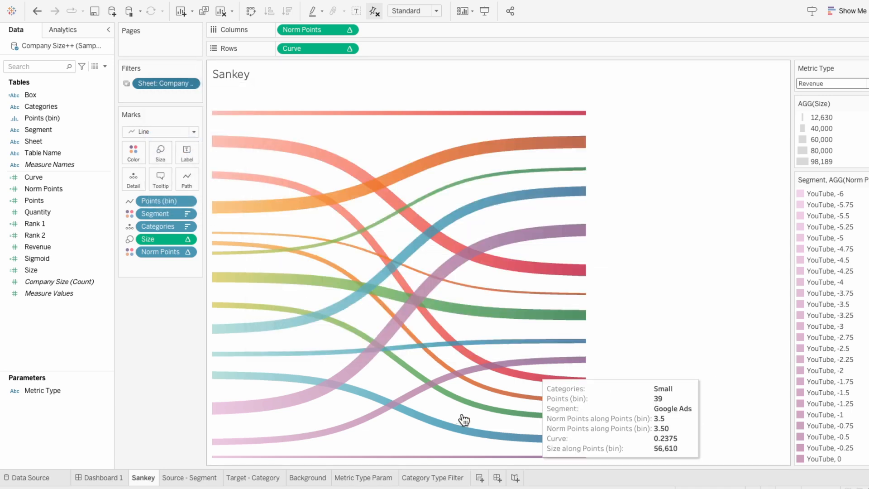
- Remove the Sheet field from the Category Type Filter sheet's marks and replace its title text with the inserted Sheet field
{"action": "left_click", "coordinate": [430, 478]}
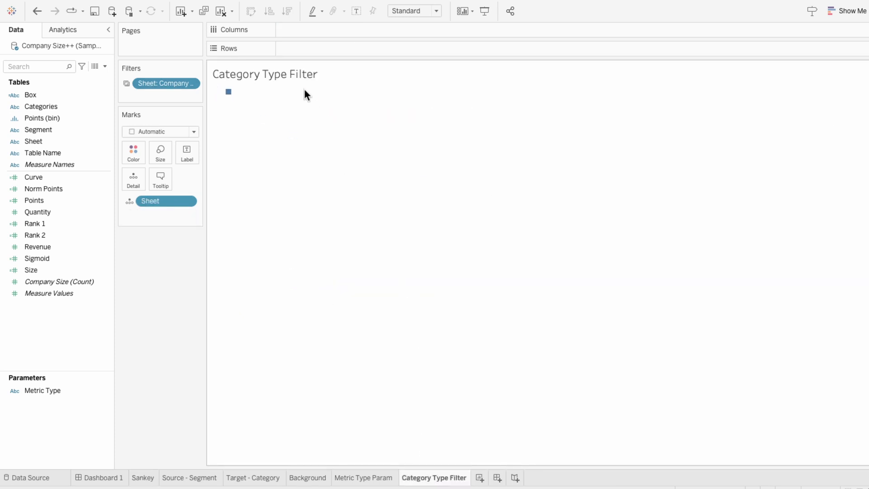
{"action": "key", "text": "Delete"}
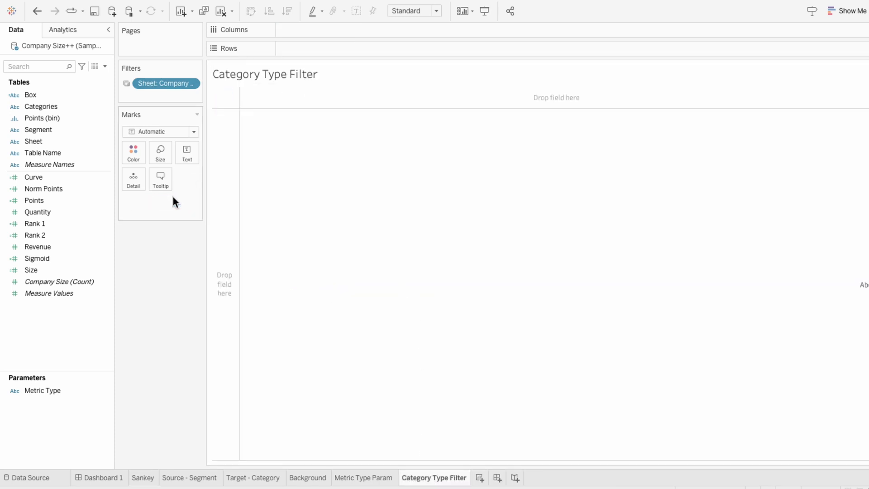
{"action": "right_click", "coordinate": [248, 68]}
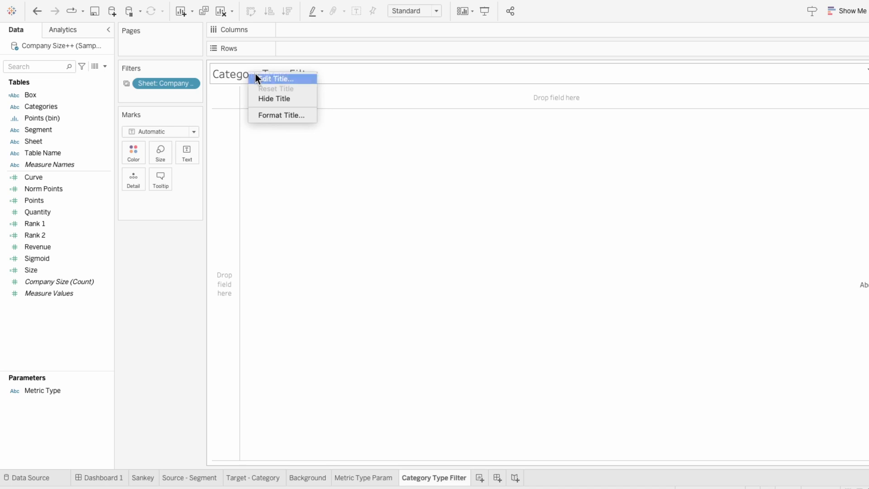
{"action": "left_click", "coordinate": [255, 74]}
{"action": "left_click_drag", "start_coordinate": [360, 166], "coordinate": [222, 137]}
{"action": "key", "text": "BackSpace"}
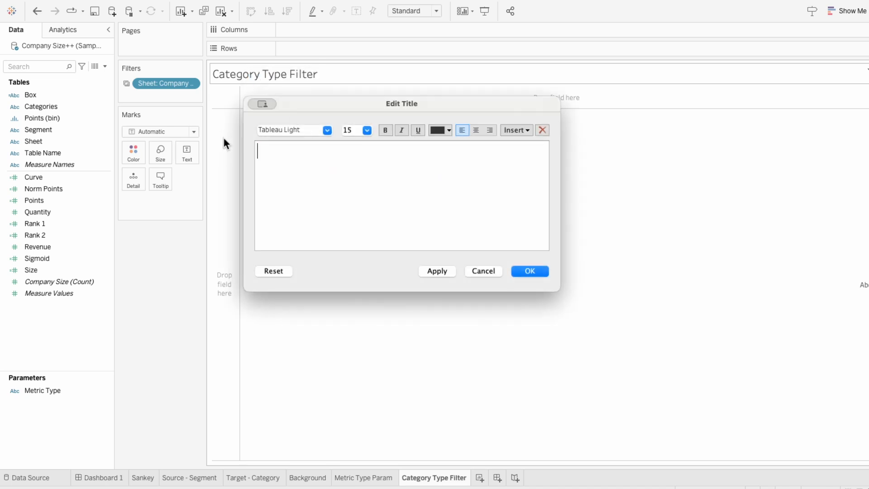
{"action": "left_click", "coordinate": [507, 130]}
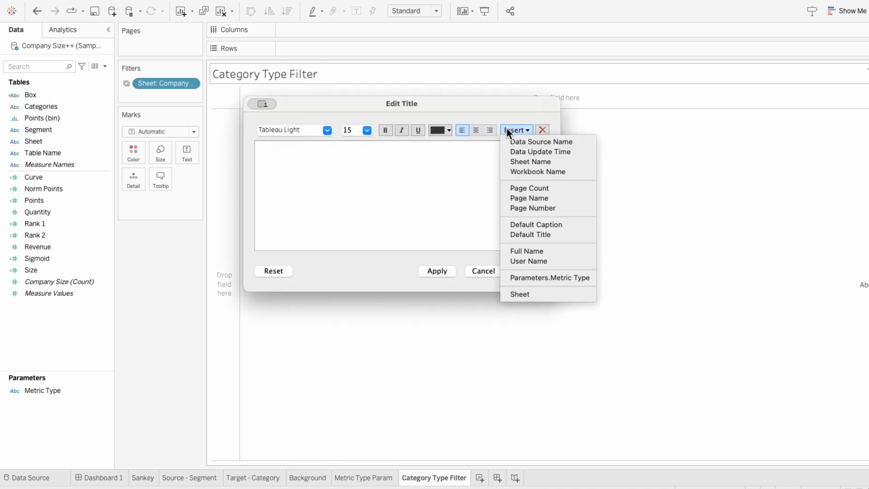
{"action": "left_click", "coordinate": [525, 294]}
{"action": "left_click", "coordinate": [526, 269]}
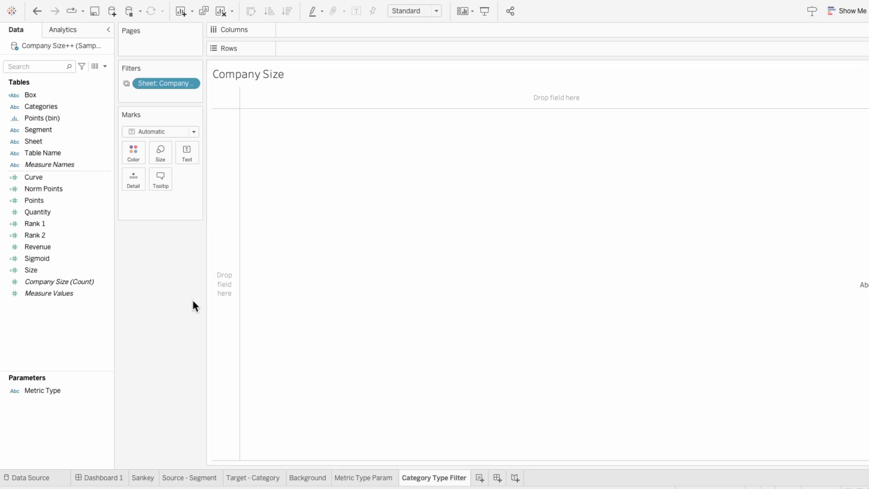
- Add the Metric Type Param and Category Type Filter sheets to Dashboard 1 as floating objects
{"action": "left_click", "coordinate": [119, 481]}
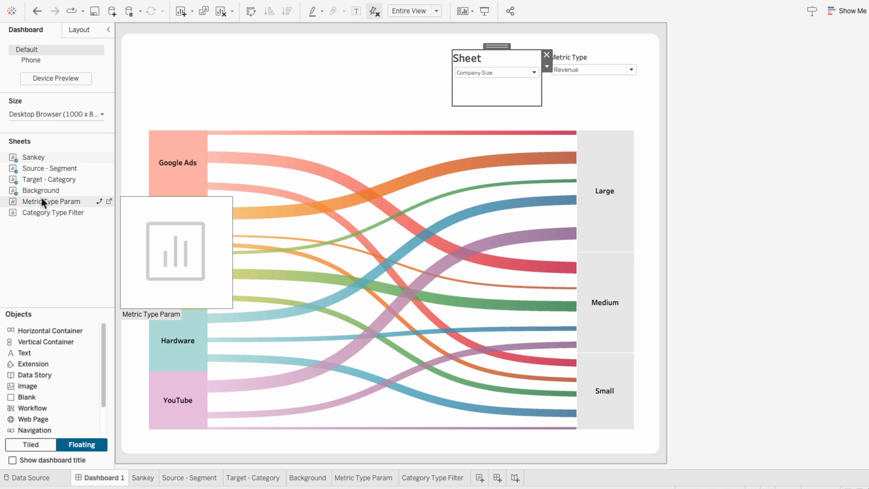
{"action": "left_click_drag", "start_coordinate": [42, 201], "coordinate": [405, 73]}
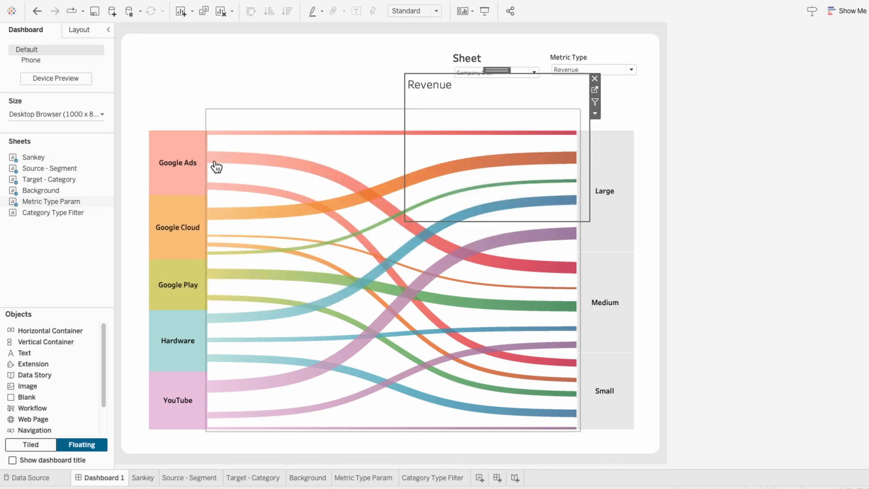
{"action": "left_click_drag", "start_coordinate": [67, 213], "coordinate": [535, 74]}
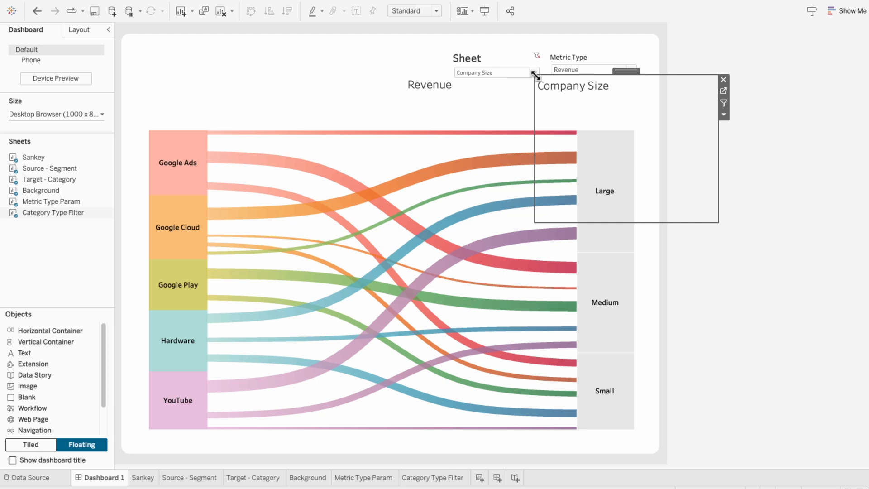
- Shrink the floating Category Type Filter sheet to its title and place it beside the Sheet filter dropdown
{"action": "left_click_drag", "start_coordinate": [636, 71], "coordinate": [539, 46]}
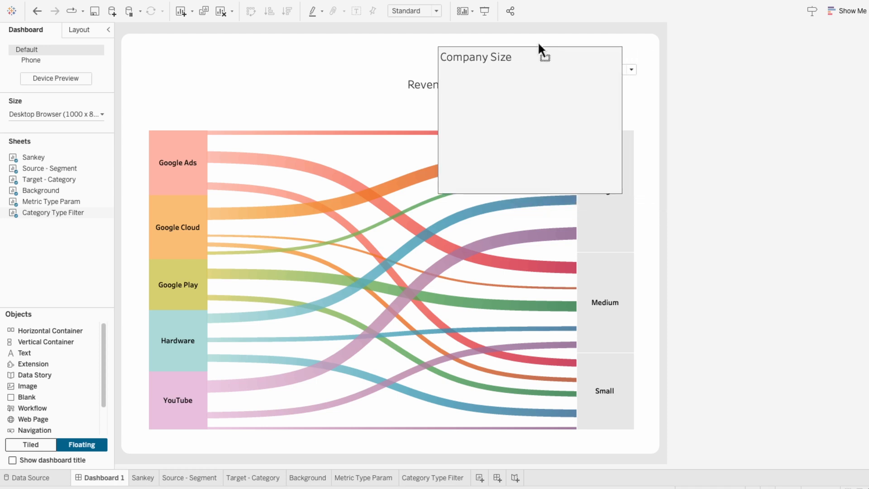
{"action": "left_click_drag", "start_coordinate": [551, 96], "coordinate": [539, 73]}
{"action": "left_click_drag", "start_coordinate": [492, 43], "coordinate": [435, 43]}
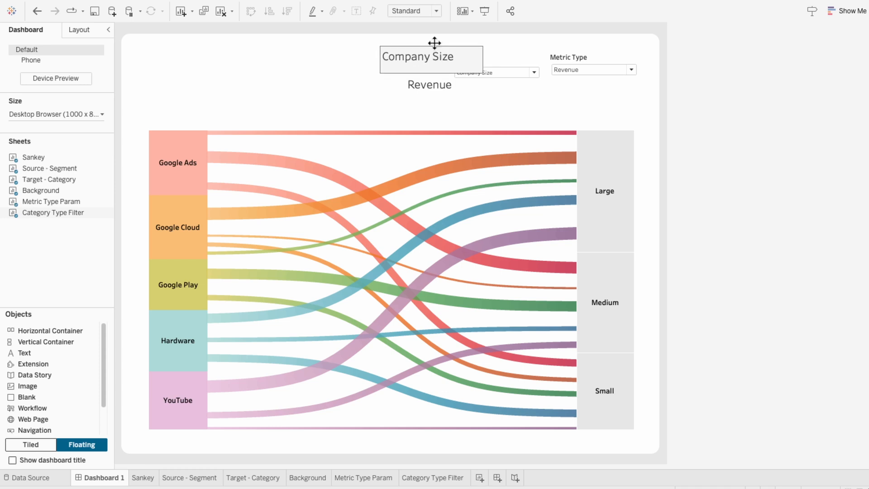
- Hide the titles of the Sheet filter and the Metric Type parameter control on the dashboard
{"action": "left_click", "coordinate": [503, 63]}
{"action": "right_click", "coordinate": [509, 61]}
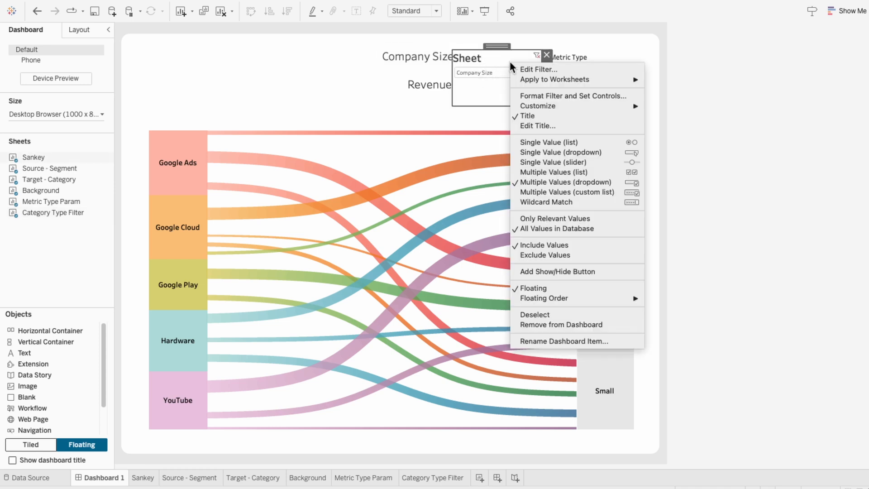
{"action": "left_click", "coordinate": [528, 116]}
{"action": "left_click", "coordinate": [581, 60]}
{"action": "right_click", "coordinate": [574, 59]}
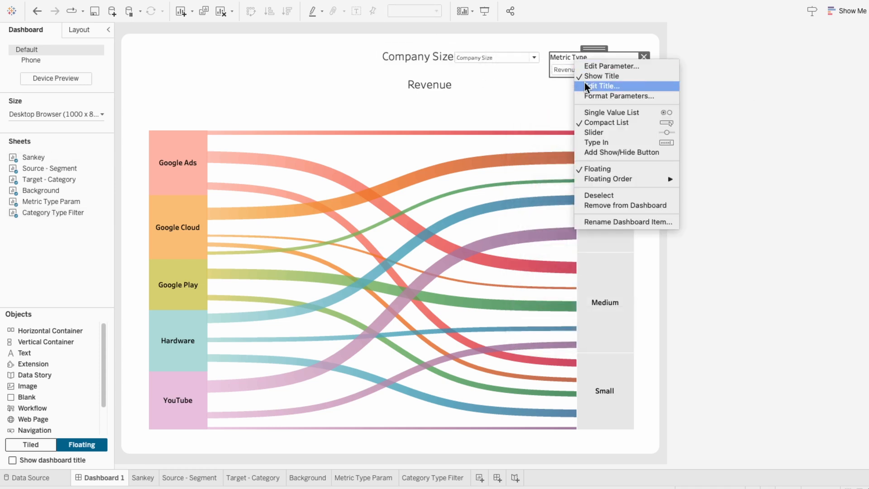
{"action": "left_click", "coordinate": [585, 78]}
- Move the Metric Type Param sheet over the Metric Type dropdown and resize it to leave the dropdown arrow exposed
{"action": "left_click", "coordinate": [514, 83]}
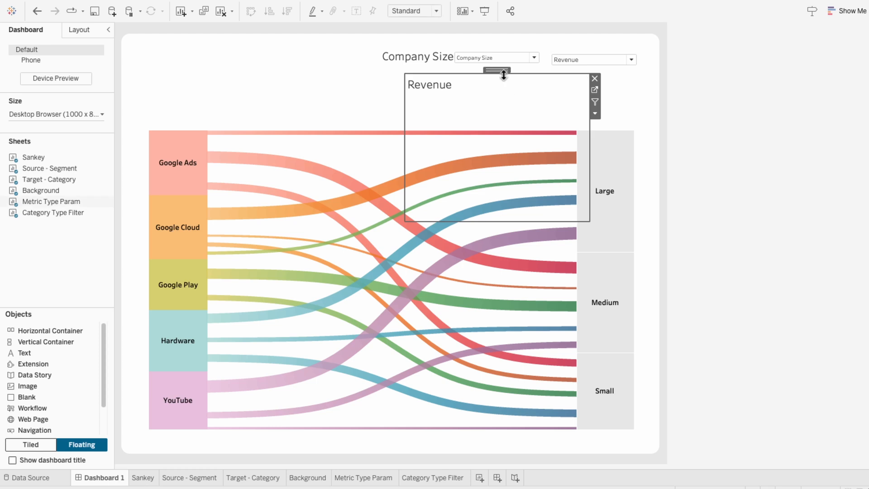
{"action": "left_click_drag", "start_coordinate": [499, 70], "coordinate": [645, 43]}
{"action": "left_click_drag", "start_coordinate": [728, 181], "coordinate": [627, 71]}
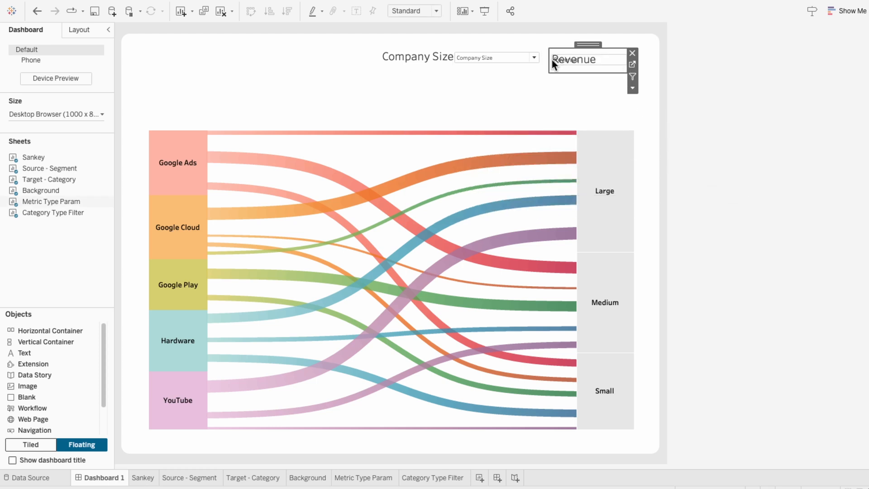
{"action": "left_click_drag", "start_coordinate": [551, 60], "coordinate": [558, 59]}
{"action": "left_click_drag", "start_coordinate": [549, 59], "coordinate": [557, 60]}
- Shade the Metric Type Param sheet's title light gray
{"action": "left_click", "coordinate": [582, 62]}
{"action": "right_click", "coordinate": [582, 61]}
{"action": "left_click", "coordinate": [599, 105]}
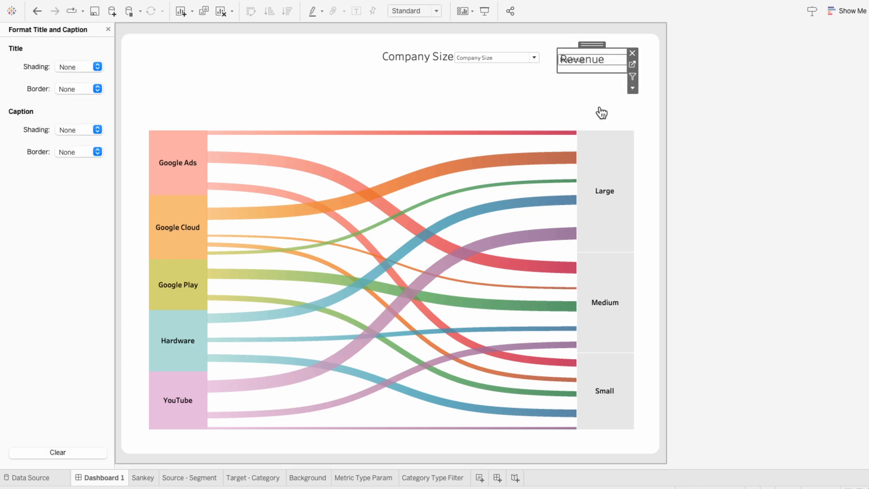
{"action": "left_click", "coordinate": [81, 69]}
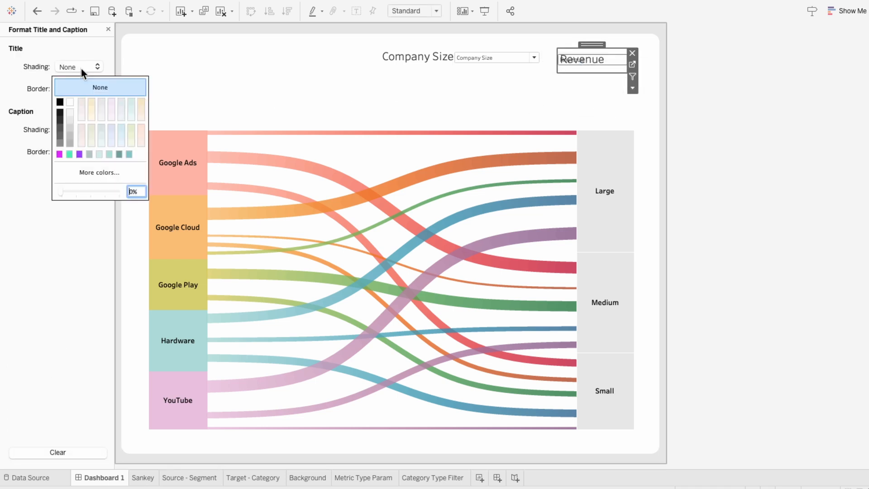
{"action": "left_click", "coordinate": [71, 115]}
- Shade the Category Type Filter sheet's title the same light gray and reduce the sheet's height to fit the title
{"action": "left_click", "coordinate": [417, 59]}
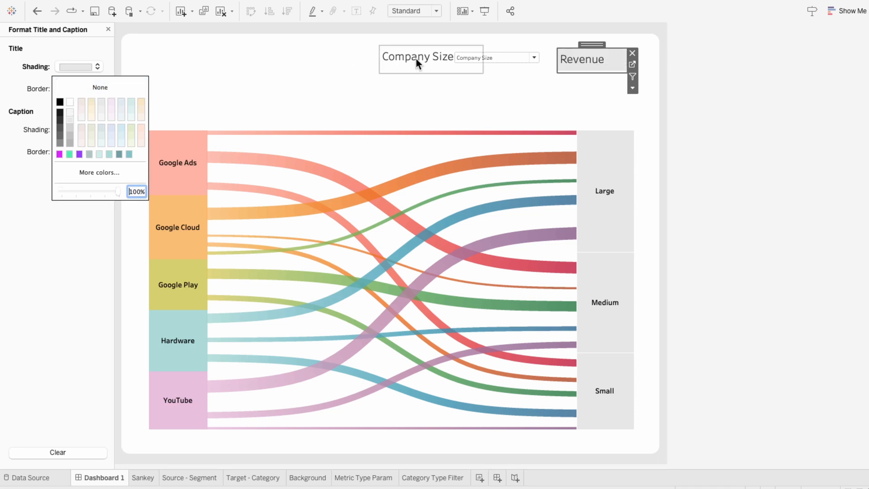
{"action": "right_click", "coordinate": [415, 55]}
{"action": "key", "text": "Escape"}
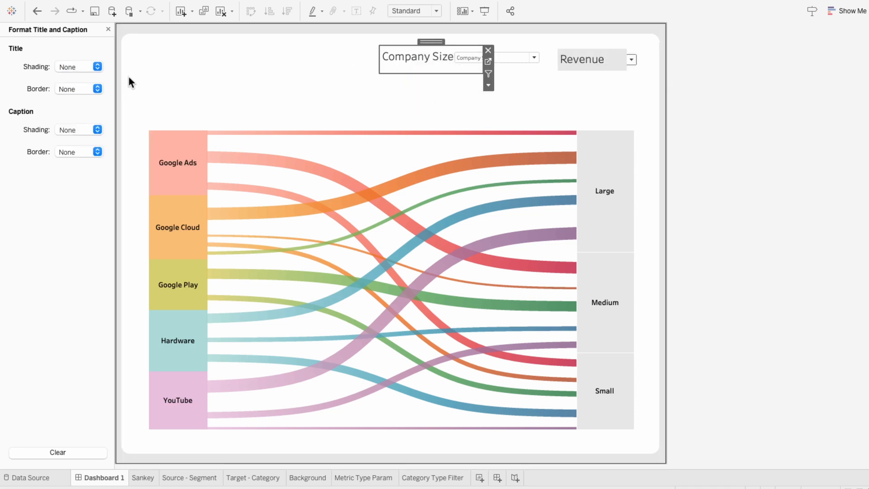
{"action": "left_click", "coordinate": [74, 67]}
{"action": "left_click", "coordinate": [71, 116]}
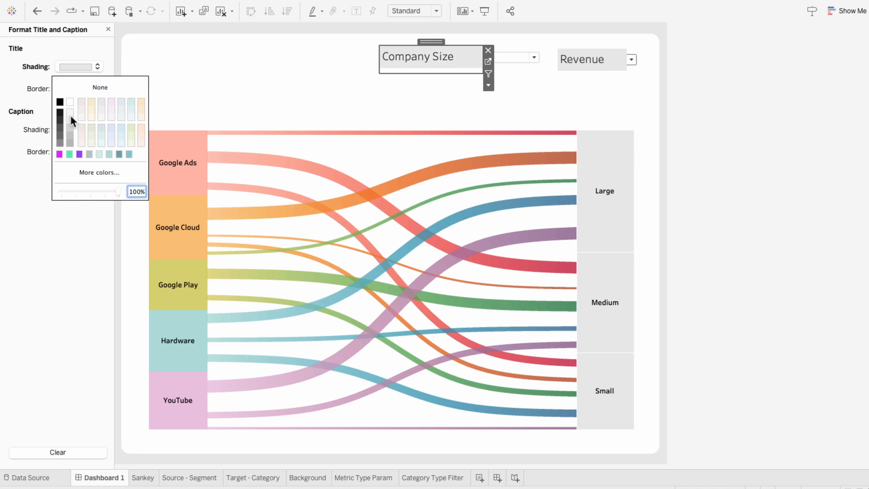
{"action": "left_click", "coordinate": [40, 82]}
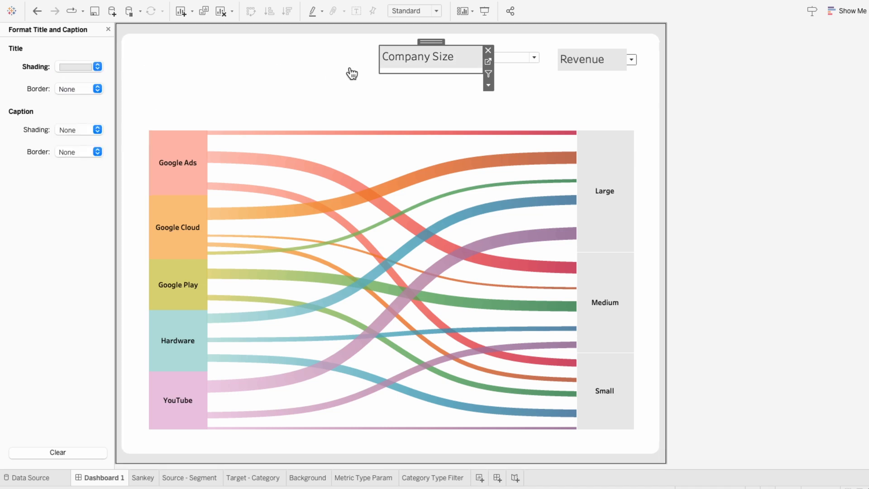
{"action": "left_click_drag", "start_coordinate": [434, 72], "coordinate": [435, 67]}
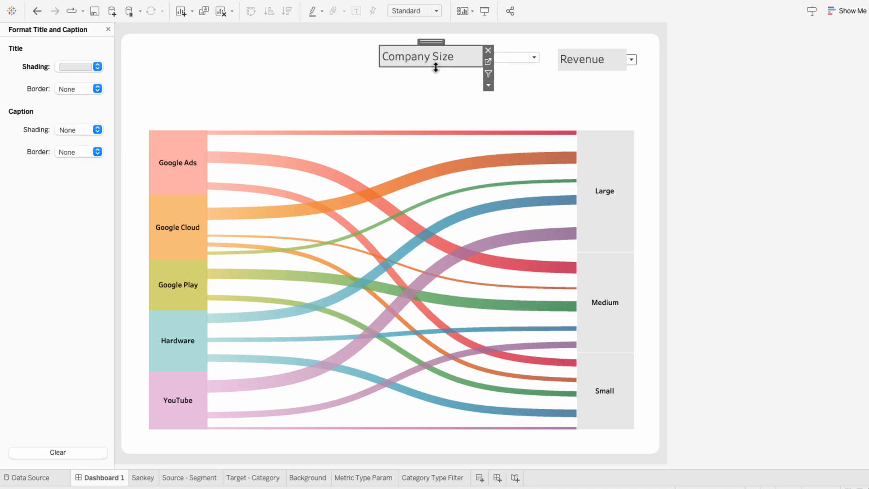
- Move the Metric Type Param sheet and its parameter dropdown down to just above the target bar
{"action": "left_click", "coordinate": [584, 58]}
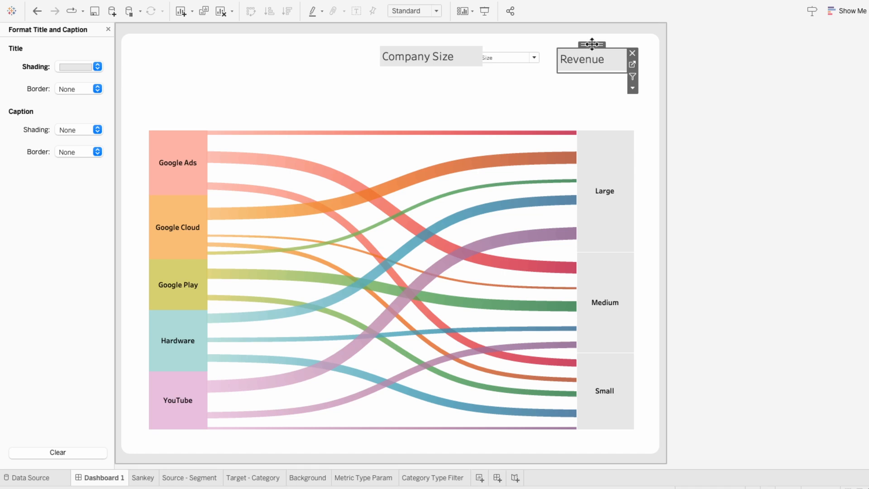
{"action": "left_click_drag", "start_coordinate": [583, 42], "coordinate": [585, 90]}
{"action": "left_click", "coordinate": [587, 58]}
{"action": "left_click_drag", "start_coordinate": [596, 53], "coordinate": [594, 90]}
- Stack the Category Type Filter sheet and Sheet dropdown above the Revenue control, narrowing the sheet to expose the dropdown arrow
{"action": "left_click", "coordinate": [459, 52]}
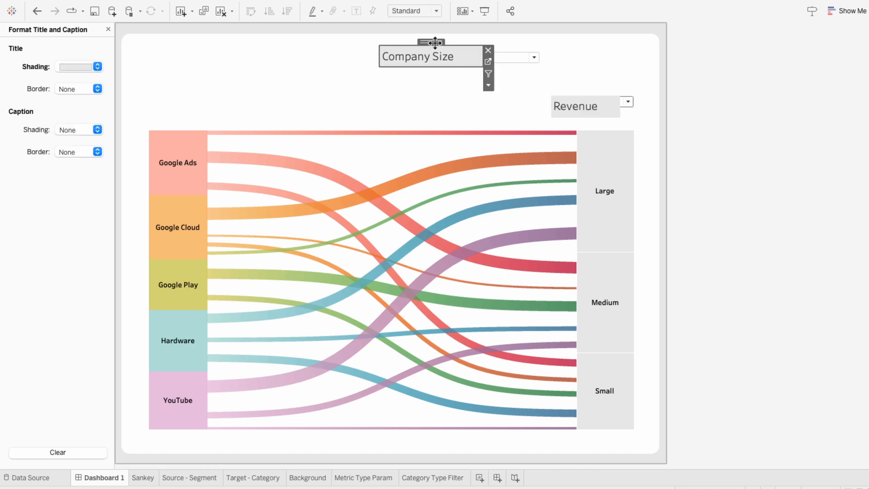
{"action": "left_click_drag", "start_coordinate": [433, 41], "coordinate": [605, 49]}
{"action": "left_click", "coordinate": [512, 54]}
{"action": "left_click_drag", "start_coordinate": [496, 45], "coordinate": [590, 50]}
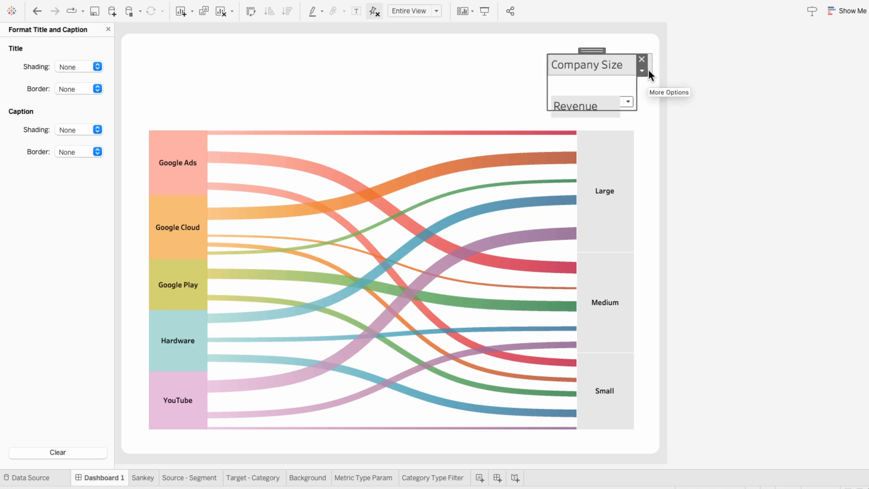
{"action": "left_click", "coordinate": [649, 70]}
{"action": "left_click_drag", "start_coordinate": [649, 69], "coordinate": [628, 69]}
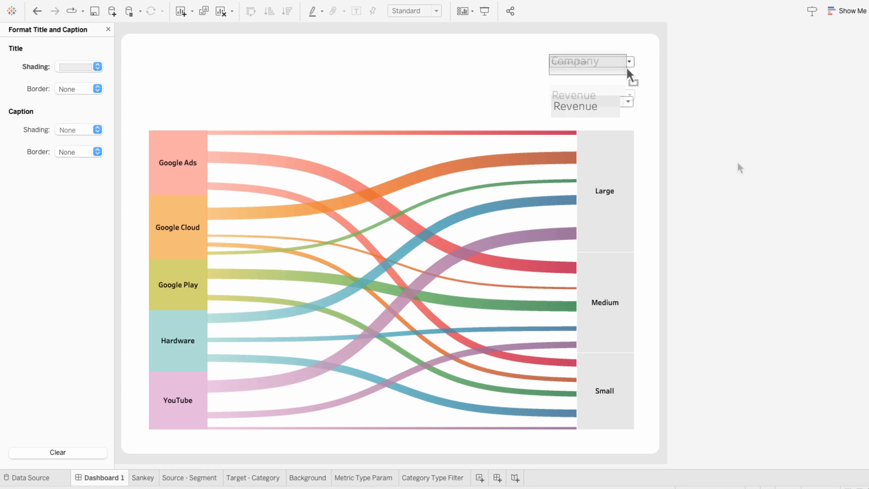
- Add two blank area annotations to the dashboard's Background sheet
{"action": "left_click", "coordinate": [660, 134]}
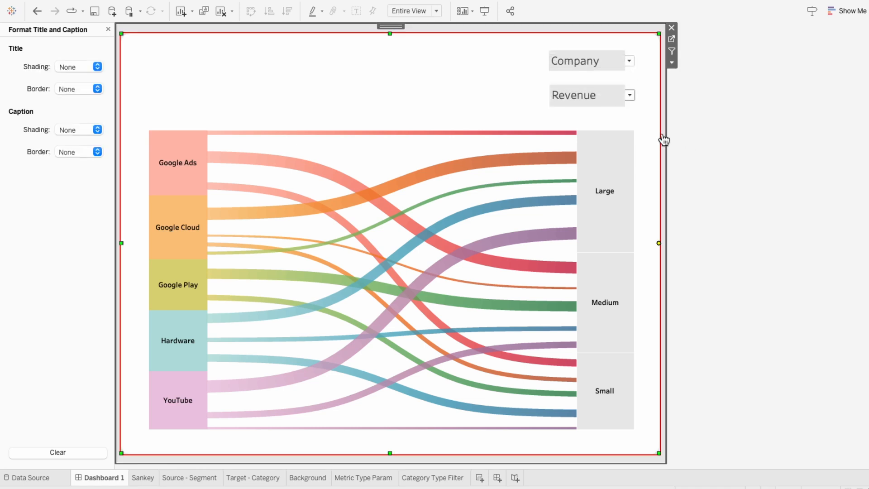
{"action": "right_click", "coordinate": [662, 135]}
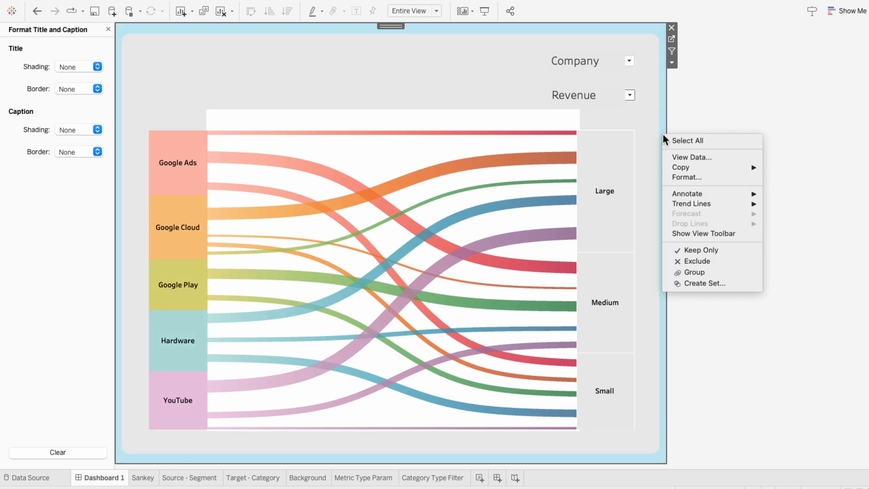
{"action": "mouse_move", "coordinate": [678, 193]}
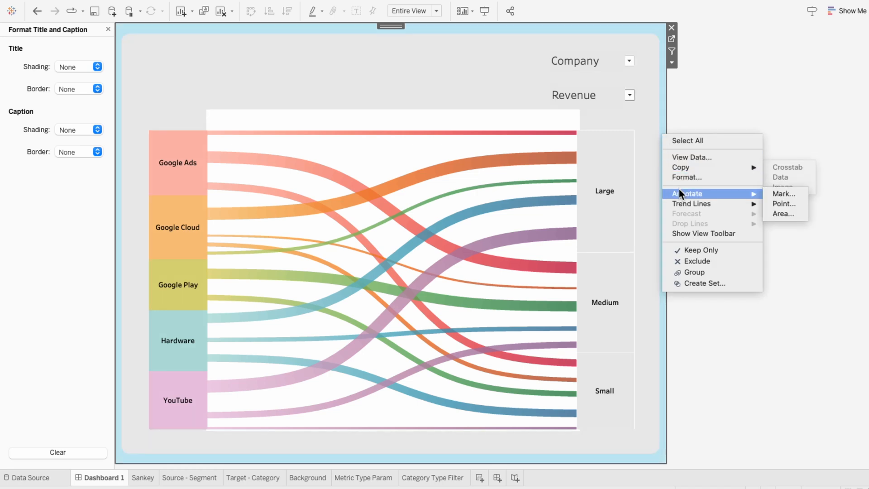
{"action": "left_click", "coordinate": [785, 211]}
{"action": "left_click", "coordinate": [569, 318]}
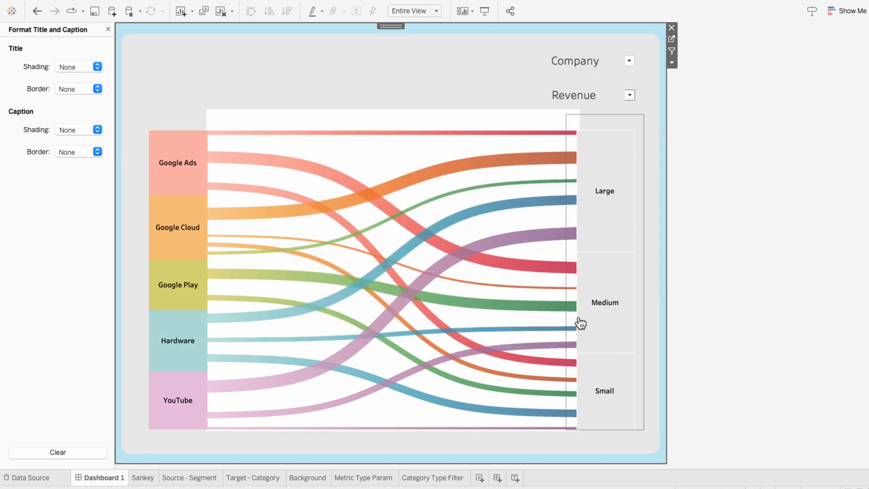
{"action": "right_click", "coordinate": [663, 195]}
{"action": "mouse_move", "coordinate": [679, 251]}
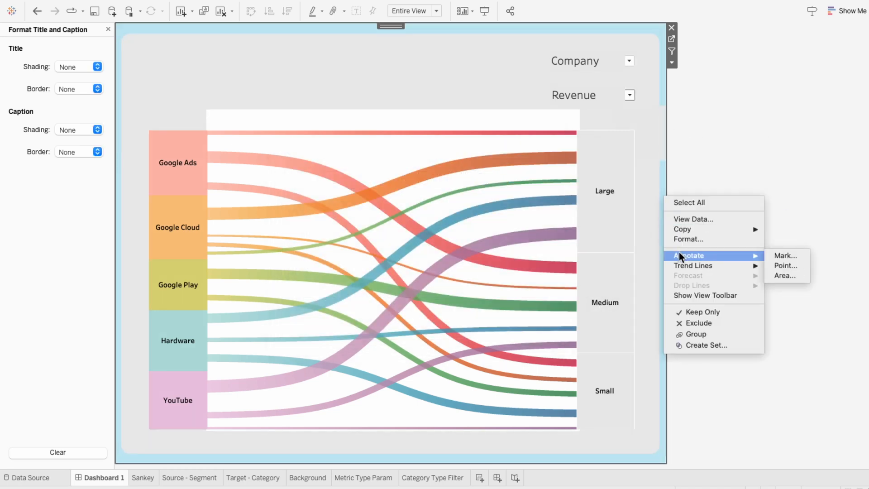
{"action": "left_click", "coordinate": [800, 280]}
{"action": "left_click", "coordinate": [572, 315]}
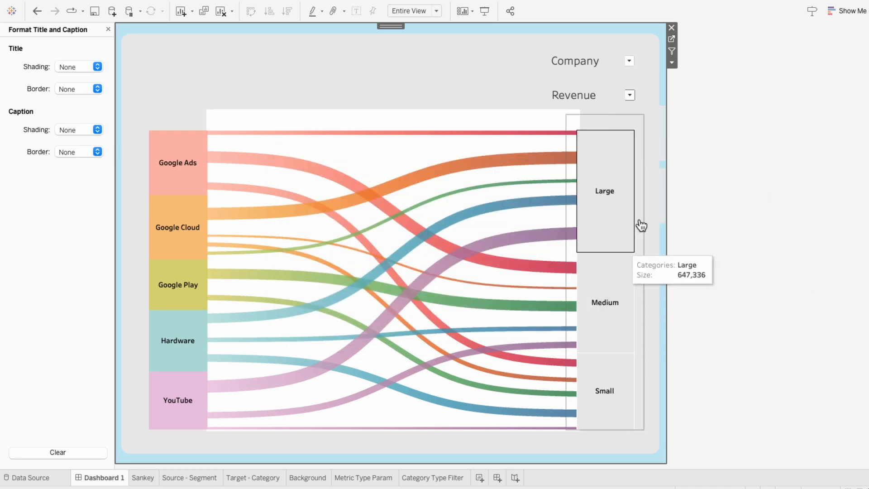
- Move one area annotation behind the Company Size title and resize it to frame the title and its dropdown arrow
{"action": "left_click", "coordinate": [658, 142]}
{"action": "left_click_drag", "start_coordinate": [659, 142], "coordinate": [589, 79]}
{"action": "mouse_move", "coordinate": [543, 102]}
{"action": "left_mouse_down"}
{"action": "mouse_move", "coordinate": [542, 64]}
{"action": "mouse_move", "coordinate": [541, 78]}
{"action": "left_mouse_up"}
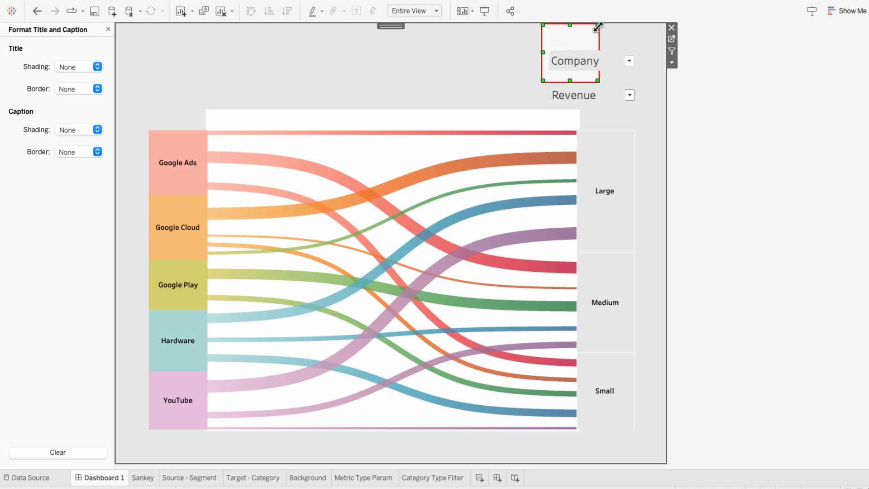
{"action": "left_click_drag", "start_coordinate": [597, 26], "coordinate": [641, 48]}
{"action": "left_click_drag", "start_coordinate": [638, 77], "coordinate": [638, 75]}
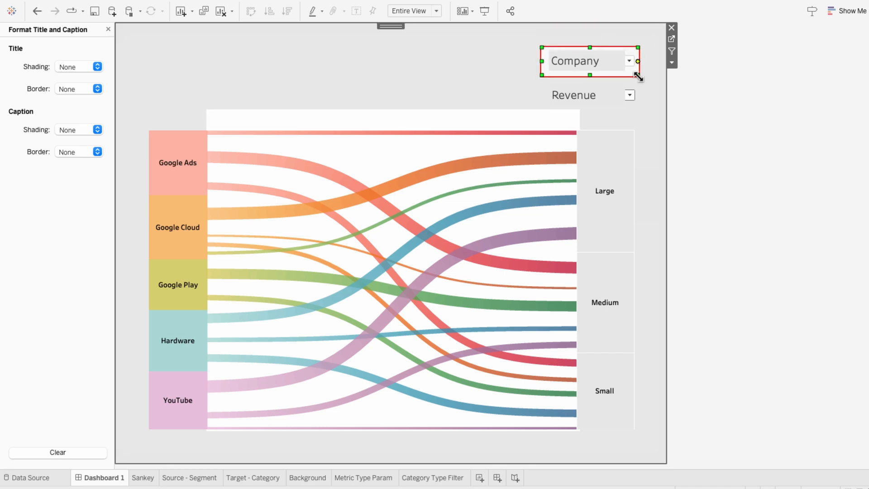
- Format the annotation behind the Company Size title with light gray shading at 100% and Rounded corners
{"action": "right_click", "coordinate": [544, 68]}
{"action": "left_click", "coordinate": [561, 85]}
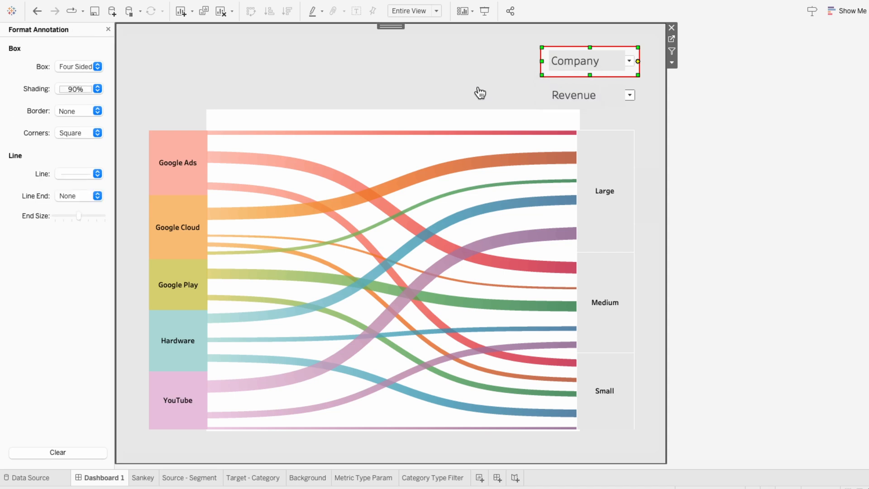
{"action": "left_click", "coordinate": [68, 86]}
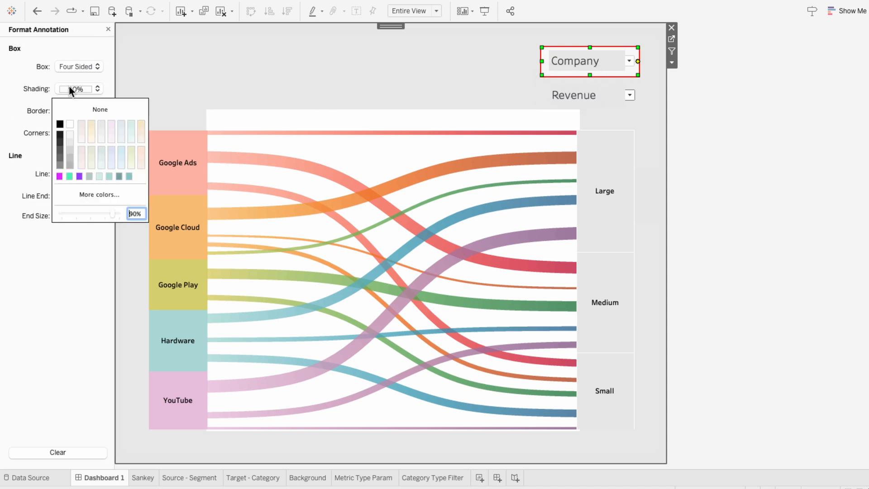
{"action": "left_click", "coordinate": [69, 135]}
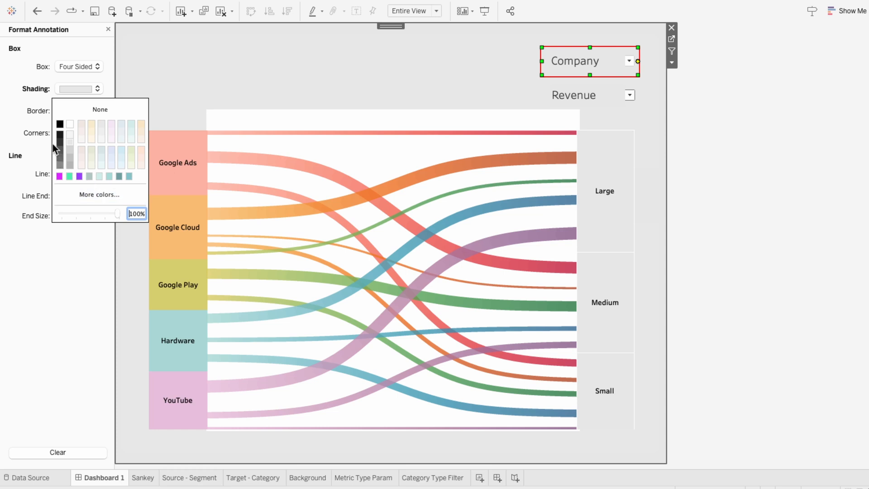
{"action": "left_click", "coordinate": [39, 134]}
{"action": "left_click", "coordinate": [58, 132]}
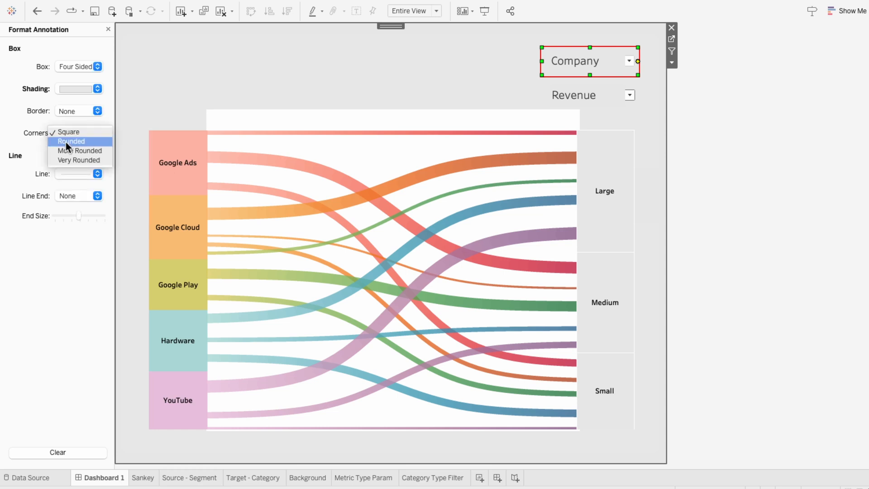
{"action": "left_click", "coordinate": [66, 142]}
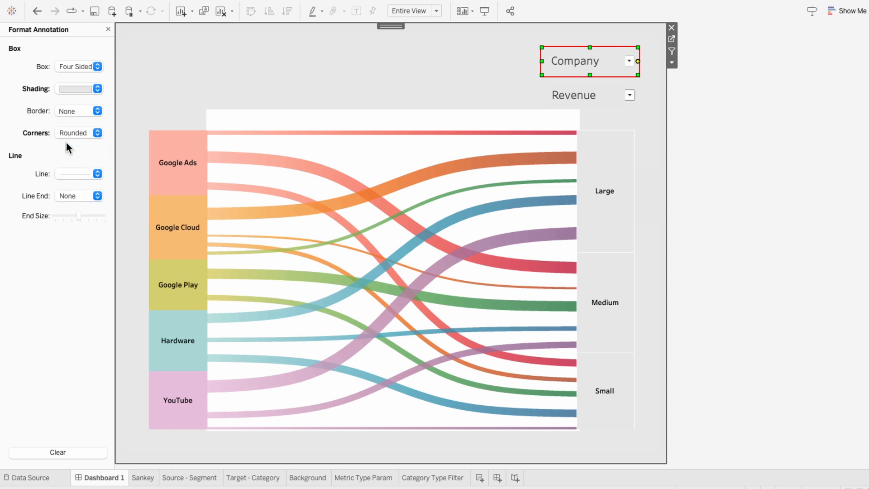
- Move the second area annotation behind the Revenue title and resize it to frame the title and its dropdown arrow
{"action": "left_click", "coordinate": [555, 94]}
{"action": "left_click", "coordinate": [545, 98]}
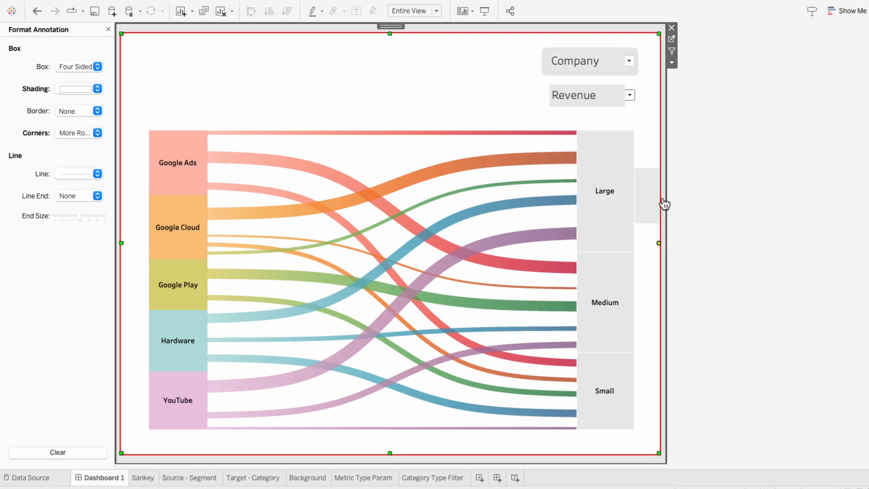
{"action": "left_click", "coordinate": [662, 198]}
{"action": "left_click_drag", "start_coordinate": [572, 105], "coordinate": [582, 80]}
{"action": "left_click_drag", "start_coordinate": [588, 47], "coordinate": [638, 80]}
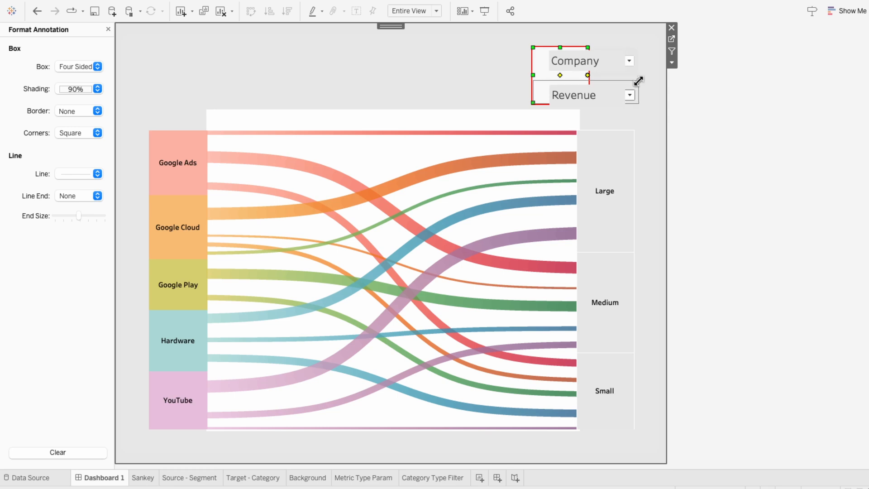
- Finish the annotation box behind the Revenue title with light gray shading and Rounded corners, matching the Company Size box
{"action": "left_click_drag", "start_coordinate": [549, 90], "coordinate": [549, 95]}
{"action": "left_click", "coordinate": [785, 207]}
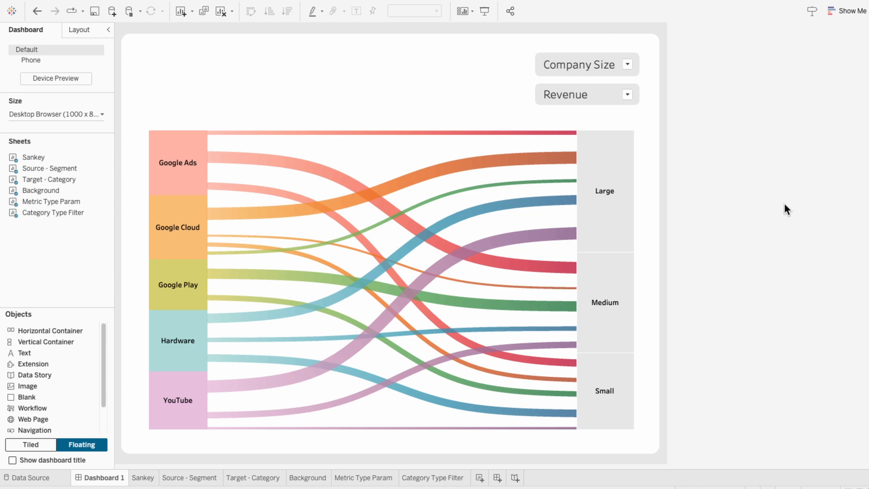
- Set the Company Size title's font to Tableau Medium
{"action": "right_click", "coordinate": [582, 65]}
{"action": "left_click", "coordinate": [586, 68]}
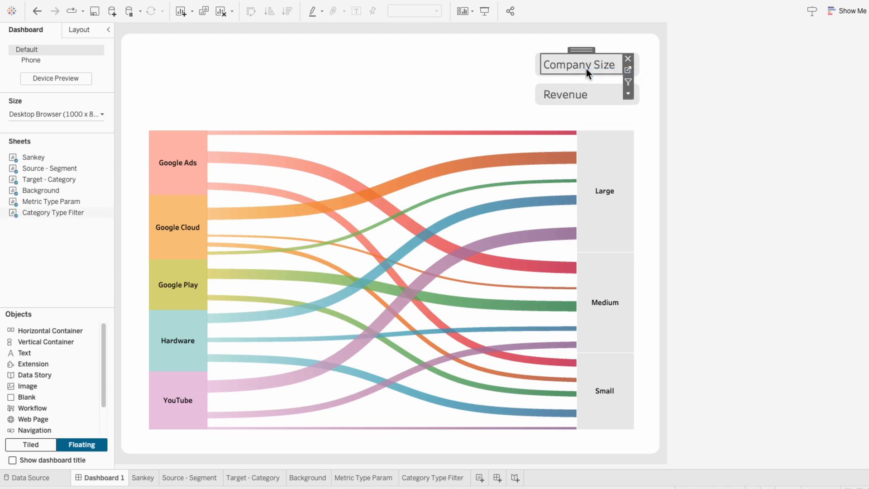
{"action": "left_click_drag", "start_coordinate": [442, 172], "coordinate": [245, 144]}
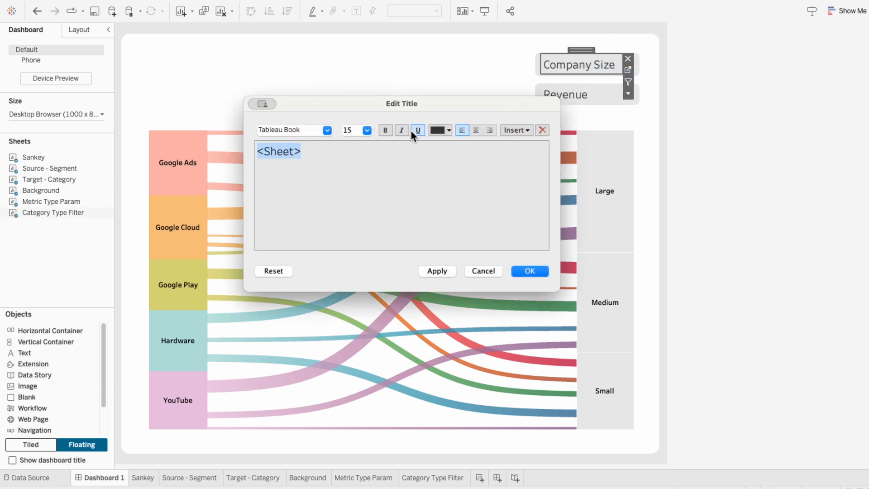
{"action": "left_click", "coordinate": [328, 130]}
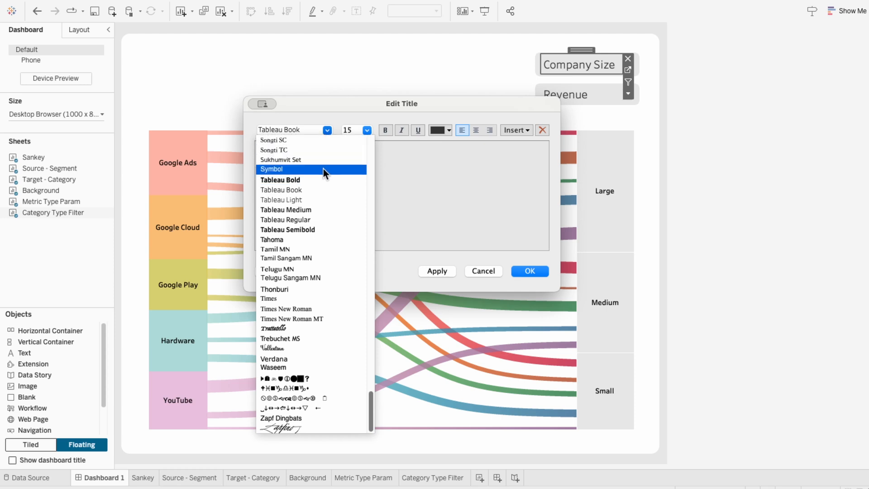
{"action": "left_click", "coordinate": [321, 205]}
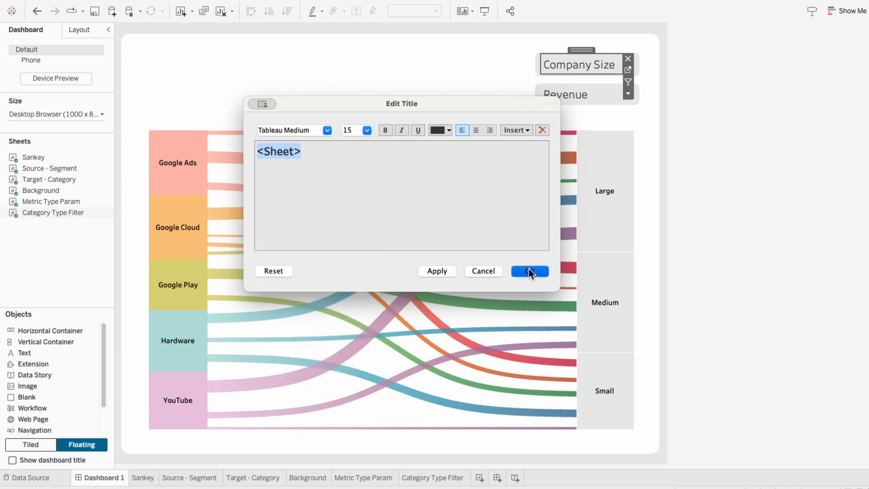
{"action": "left_click", "coordinate": [529, 271]}
- Change the font of the Revenue title, which uses the Metric Type parameter, to Tableau Medium
{"action": "left_click", "coordinate": [581, 97]}
{"action": "right_click", "coordinate": [577, 90]}
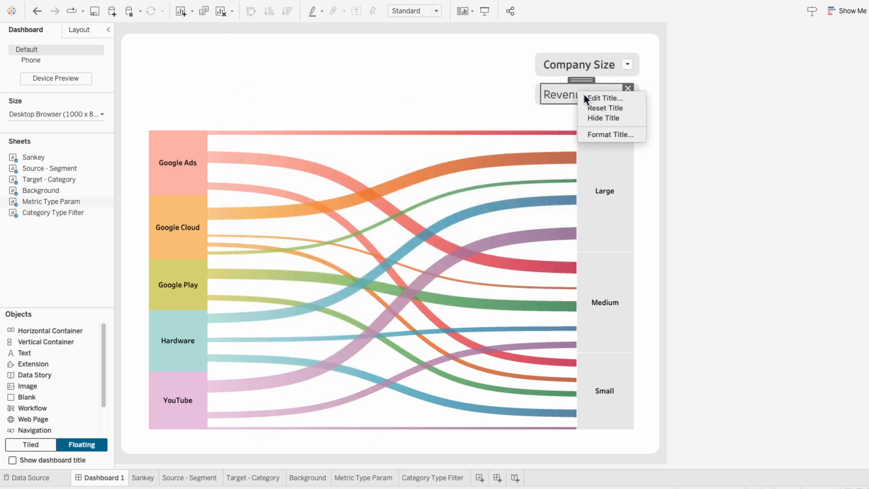
{"action": "left_click", "coordinate": [584, 94]}
{"action": "triple_click", "coordinate": [373, 151]}
{"action": "left_click", "coordinate": [326, 130]}
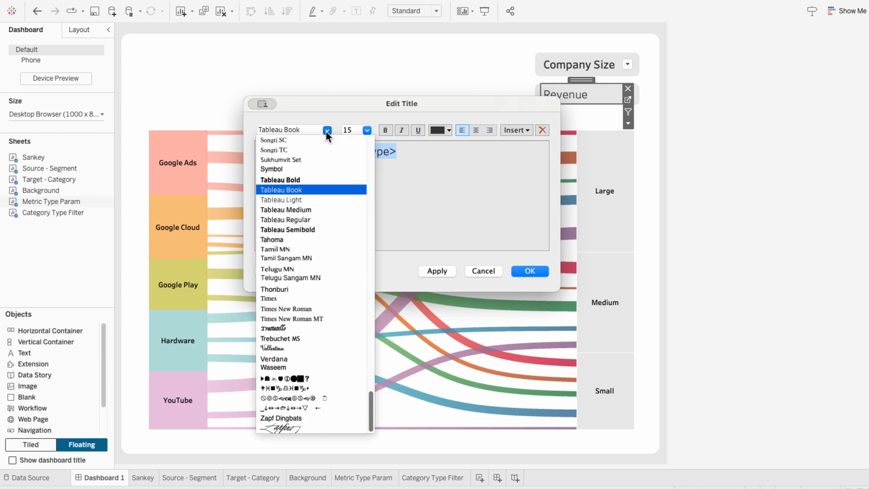
{"action": "left_click", "coordinate": [322, 209]}
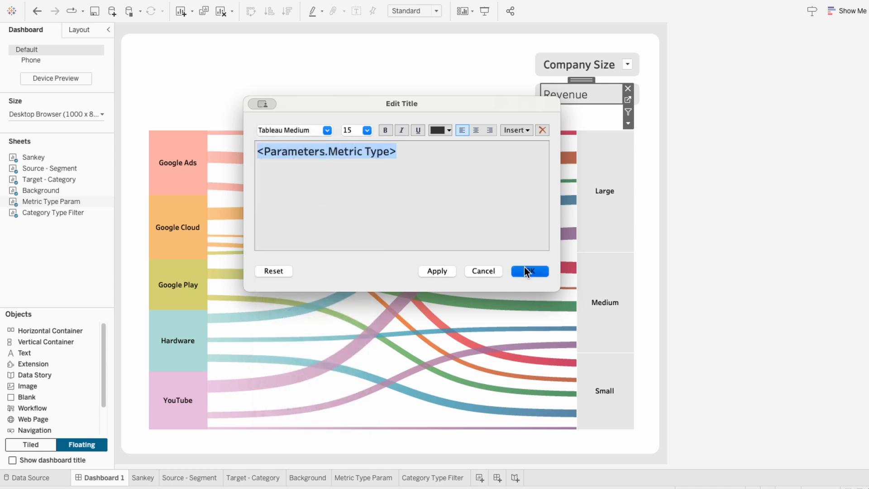
{"action": "left_click", "coordinate": [525, 269]}
{"action": "left_click", "coordinate": [713, 211]}
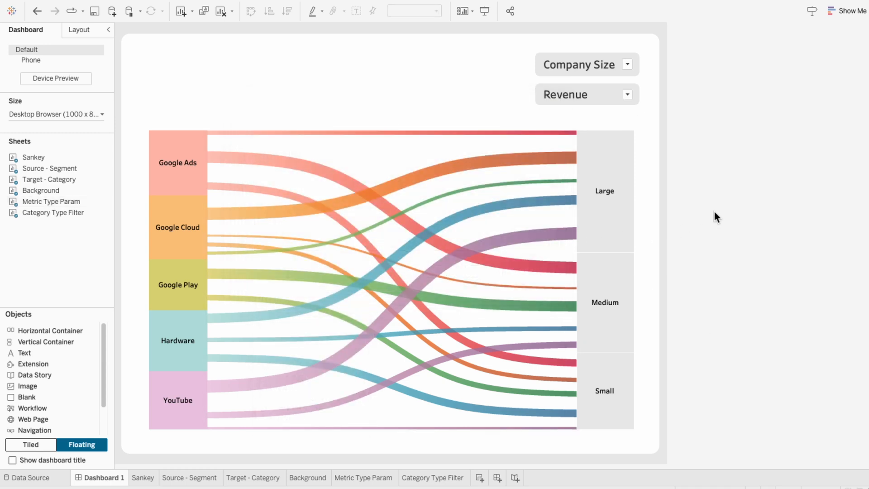
- Compare the option lists of the Company Size and Revenue dropdowns and inspect the Company Size filter's body font settings
{"action": "left_click", "coordinate": [627, 64]}
{"action": "left_click", "coordinate": [626, 67]}
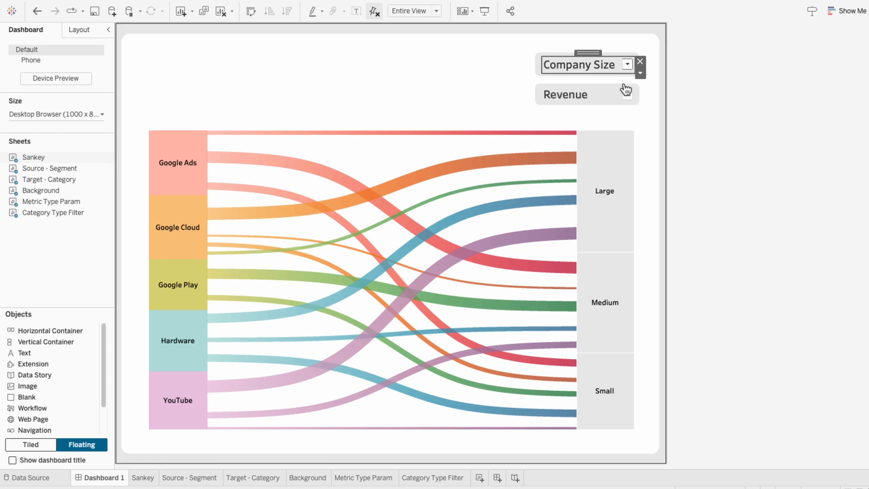
{"action": "left_click", "coordinate": [627, 93]}
{"action": "left_click", "coordinate": [627, 91]}
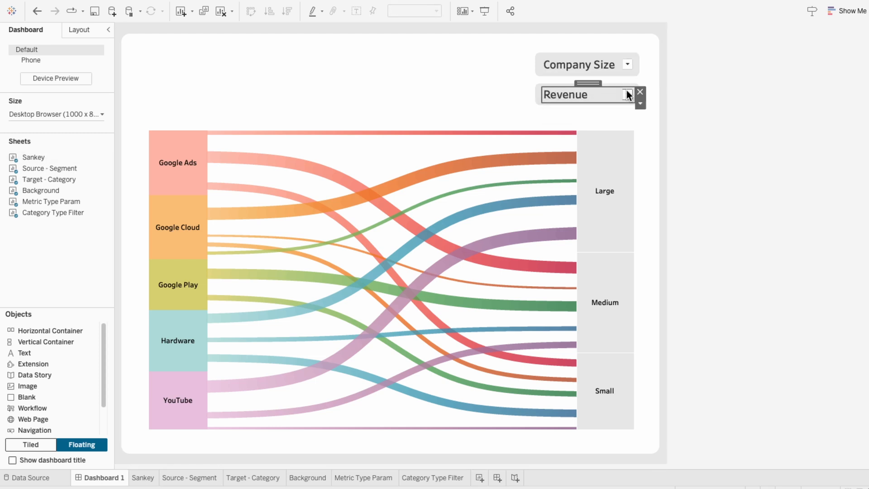
{"action": "left_click", "coordinate": [625, 60]}
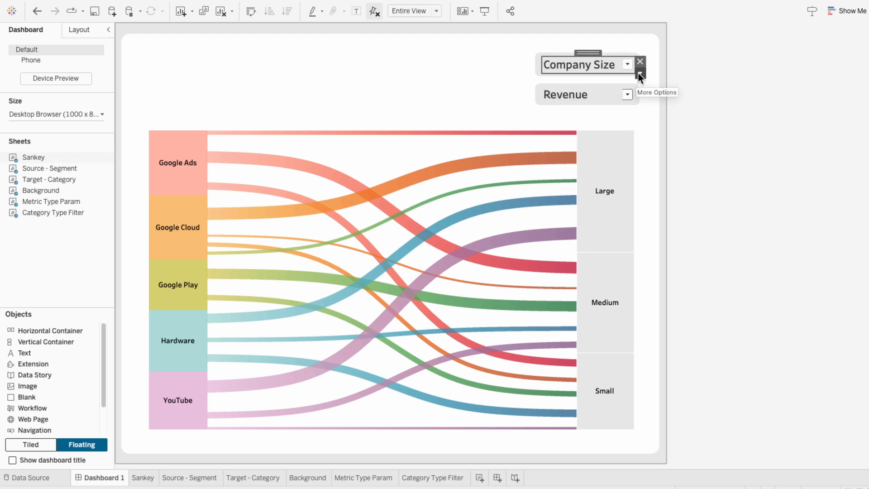
{"action": "left_click", "coordinate": [640, 73]}
{"action": "left_click", "coordinate": [651, 112]}
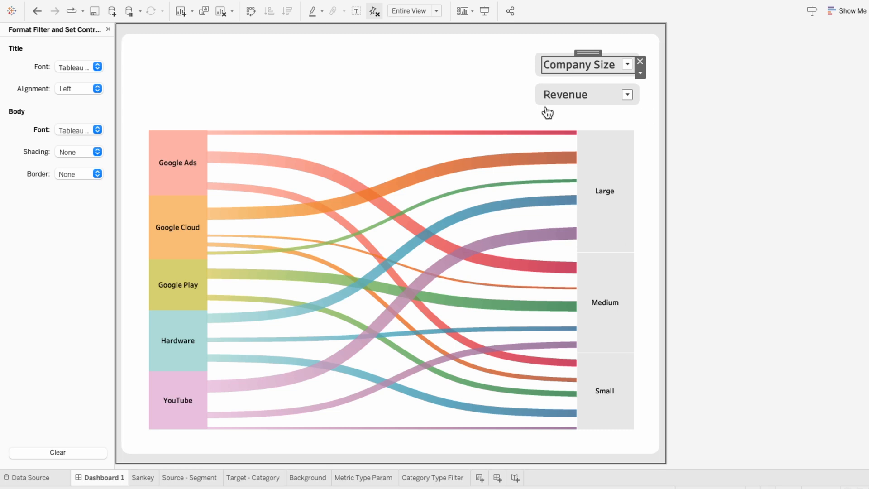
{"action": "left_click", "coordinate": [79, 132]}
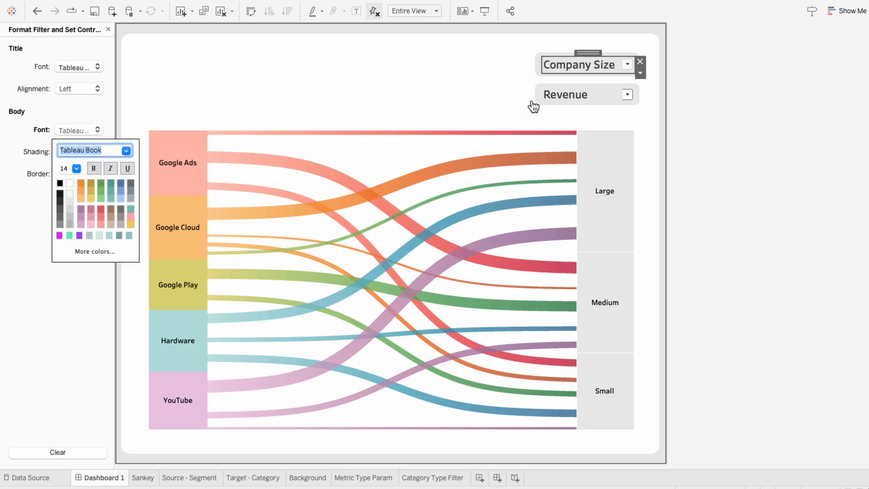
- Set the body font size of the Revenue dropdown's parameter control to 14 and check its option list
{"action": "left_click", "coordinate": [626, 94]}
{"action": "left_click", "coordinate": [626, 94]}
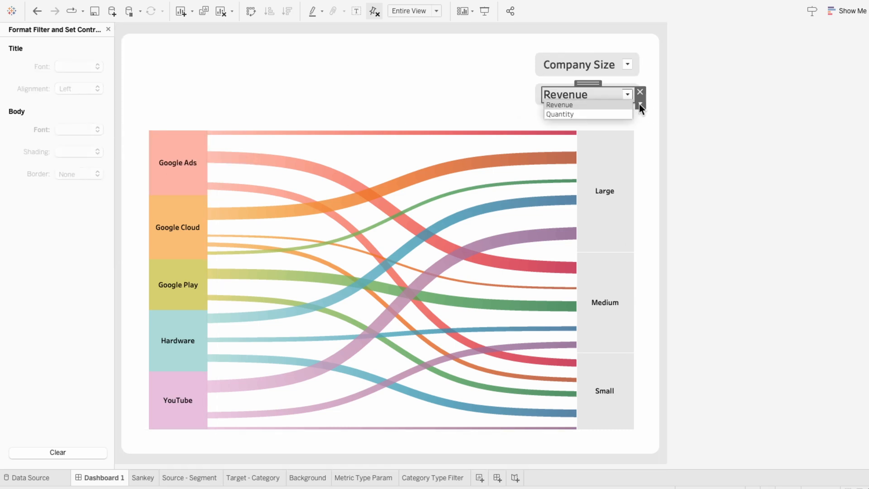
{"action": "left_click", "coordinate": [639, 104]}
{"action": "left_click", "coordinate": [638, 104]}
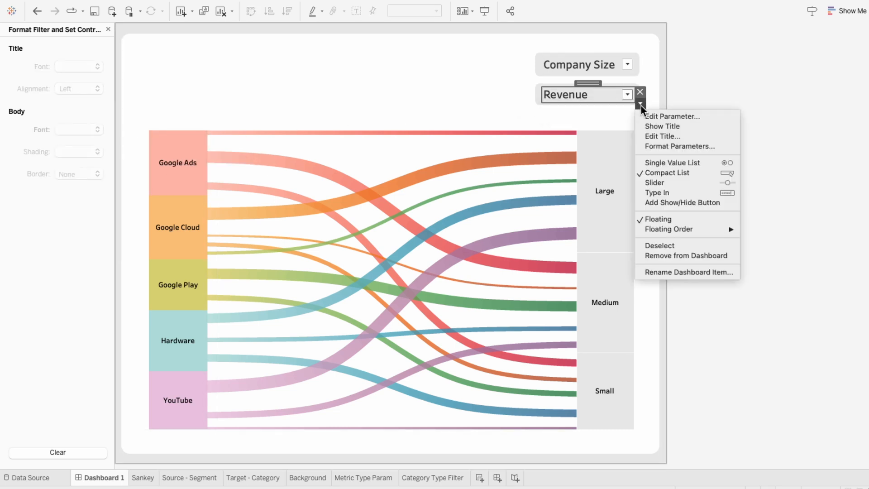
{"action": "left_click", "coordinate": [657, 146]}
{"action": "left_click", "coordinate": [78, 132]}
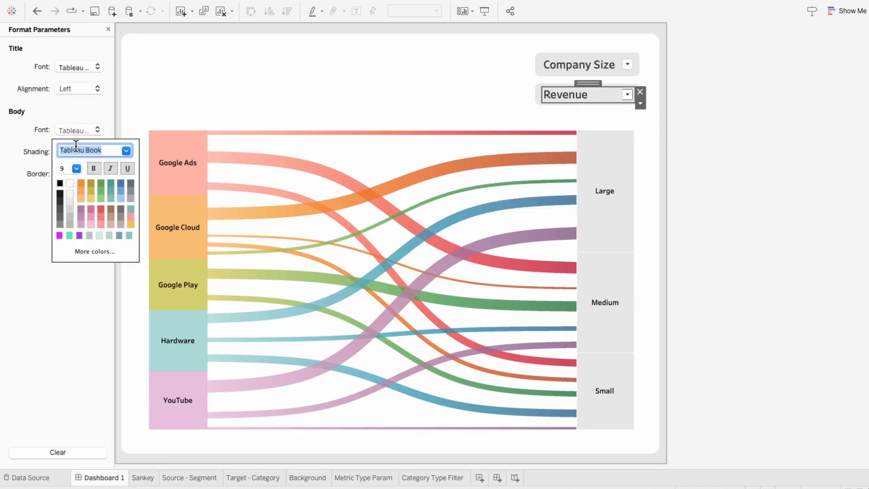
{"action": "left_click", "coordinate": [76, 168]}
{"action": "left_click", "coordinate": [69, 213]}
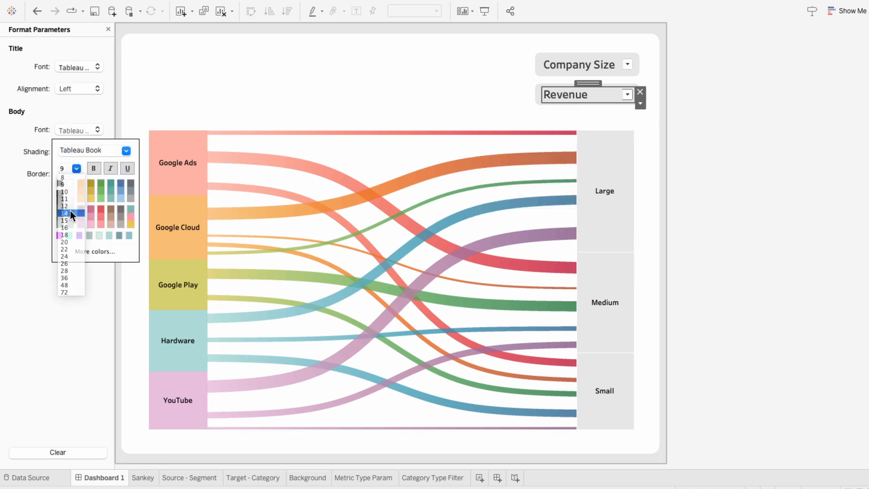
{"action": "left_click", "coordinate": [631, 96]}
{"action": "left_click", "coordinate": [631, 96]}
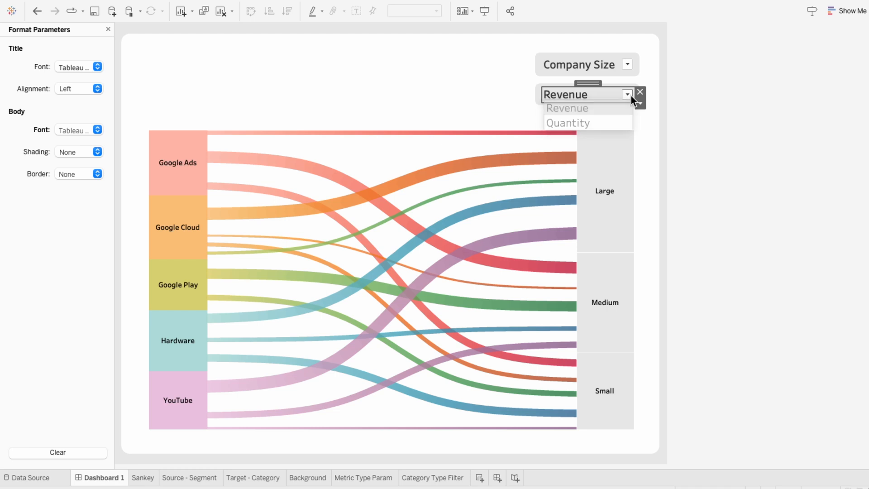
{"action": "left_click", "coordinate": [108, 29]}
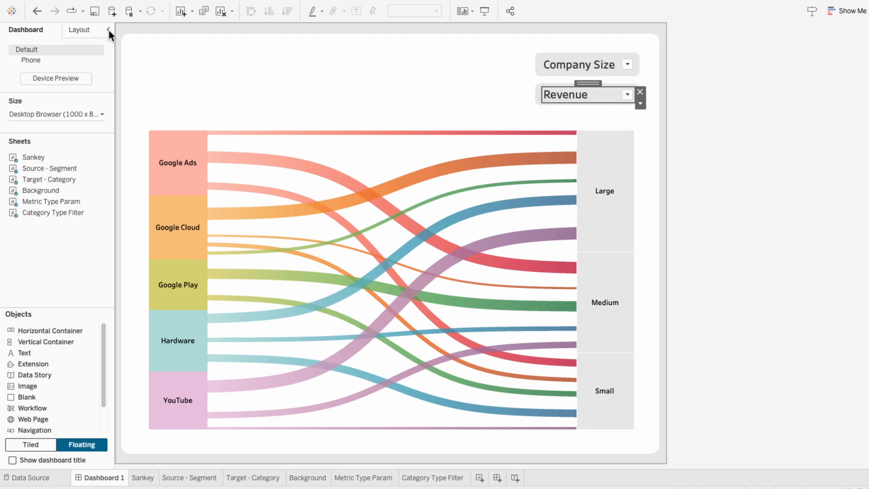
- Preview the dashboard in presentation mode, check the Company Size and Revenue dropdown lists, and return to editing
{"action": "left_click", "coordinate": [484, 10]}
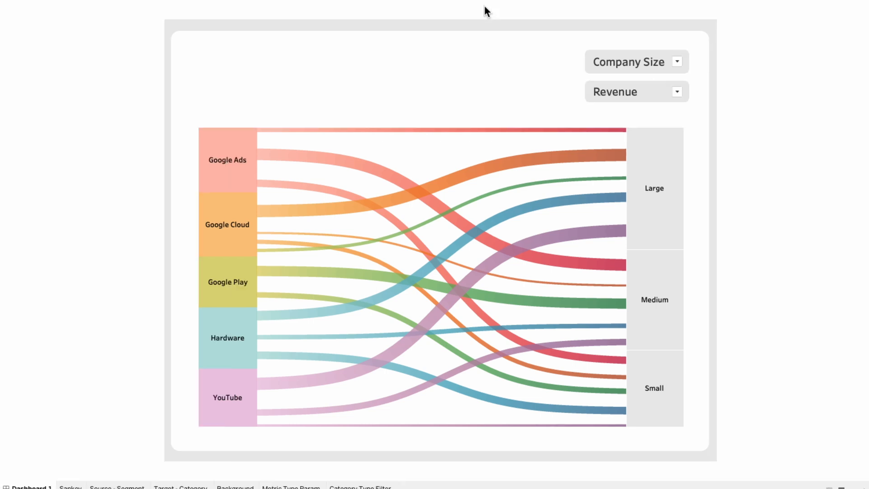
{"action": "left_click", "coordinate": [677, 63]}
{"action": "left_click", "coordinate": [677, 64]}
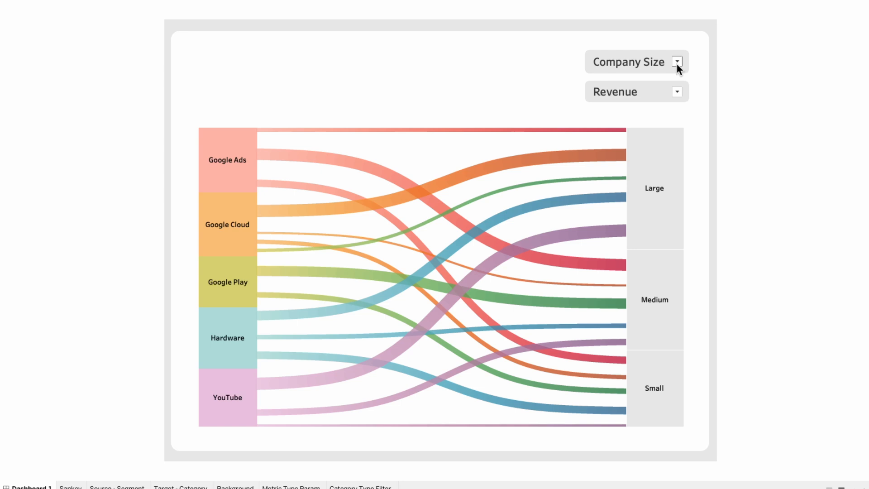
{"action": "left_click", "coordinate": [677, 93]}
{"action": "left_click", "coordinate": [677, 93]}
{"action": "key", "text": "Escape"}
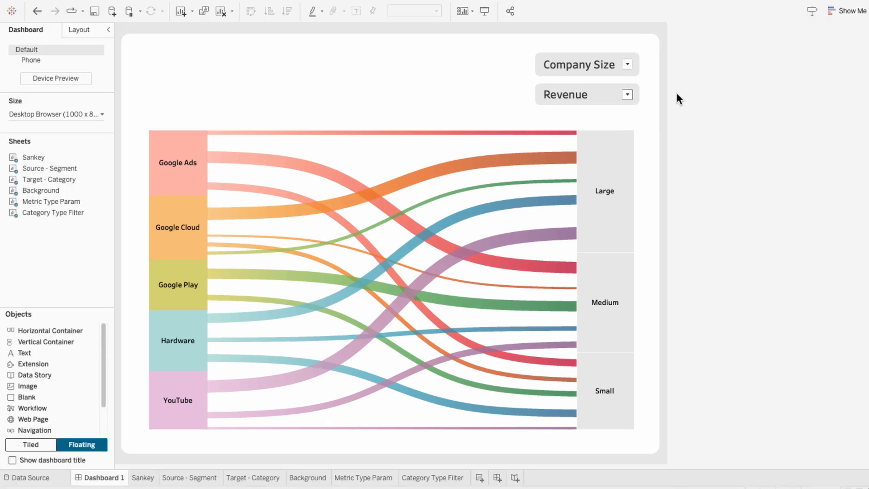
- In the Sankey sheet's tooltip, delete the Points (bin) line and the Segment label, and add → after the Segment field
{"action": "mouse_move", "coordinate": [478, 136]}
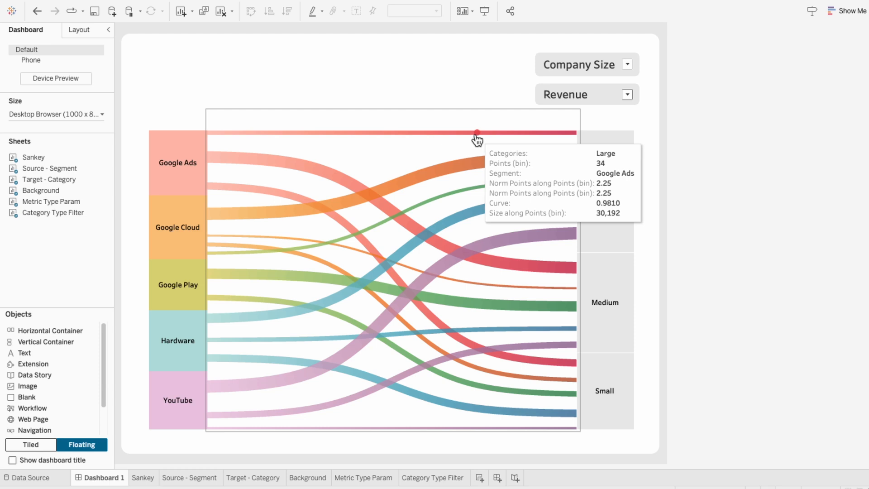
{"action": "left_click", "coordinate": [142, 478]}
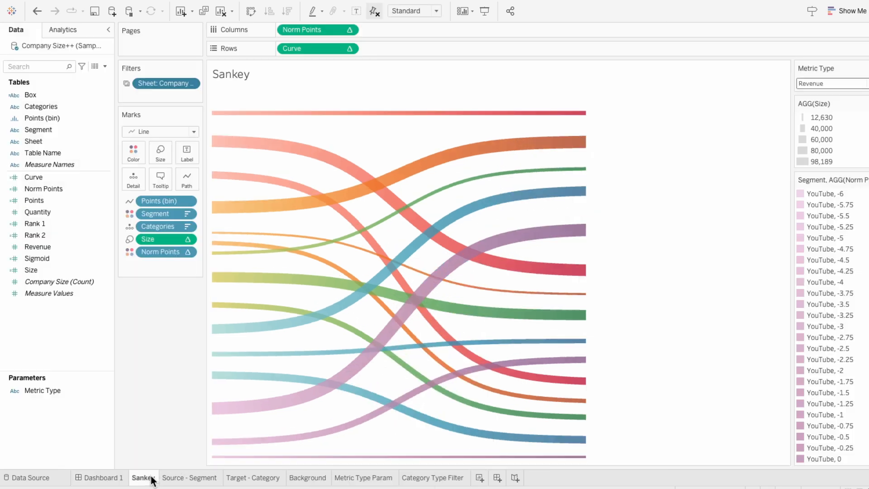
{"action": "left_click", "coordinate": [159, 176]}
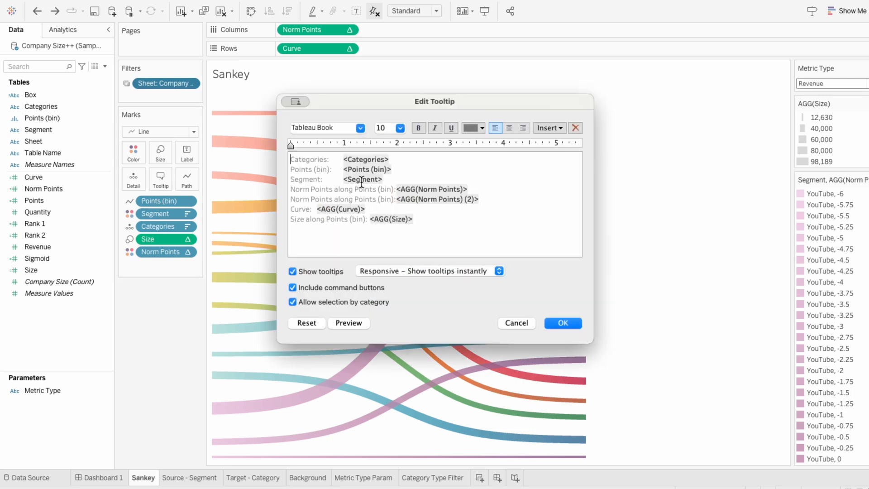
{"action": "left_click_drag", "start_coordinate": [398, 178], "coordinate": [286, 169]}
{"action": "key", "text": "BackSpace"}
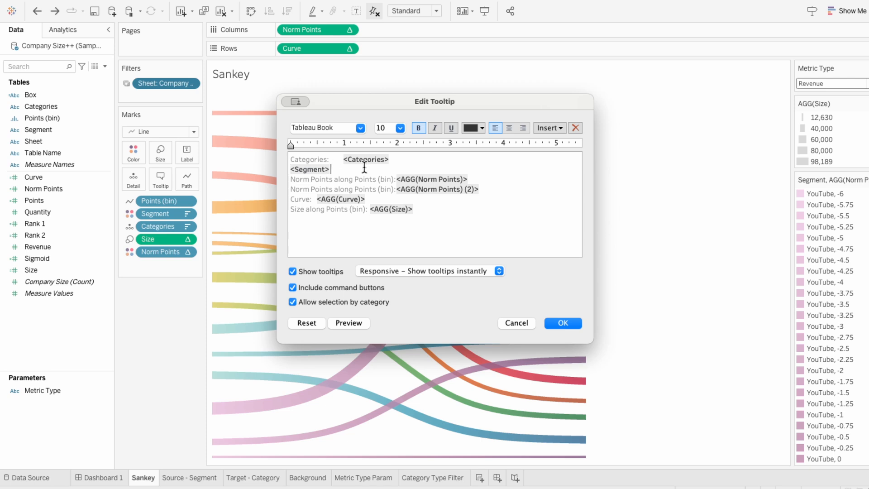
{"action": "type", "text": "→"}
- Move the Categories field behind the arrow in the tooltip and delete the leftover Categories line
{"action": "left_click_drag", "start_coordinate": [343, 160], "coordinate": [397, 157]}
{"action": "key", "text": "super+c"}
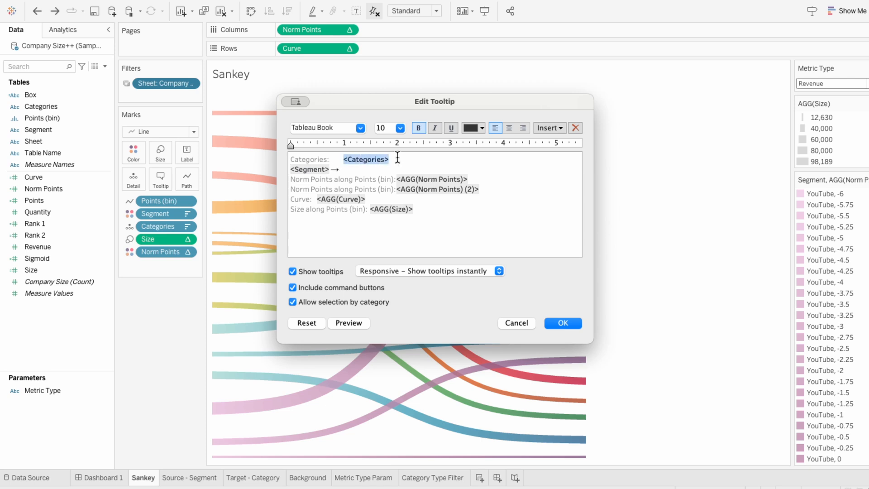
{"action": "key", "text": "BackSpace"}
{"action": "left_click", "coordinate": [384, 169]}
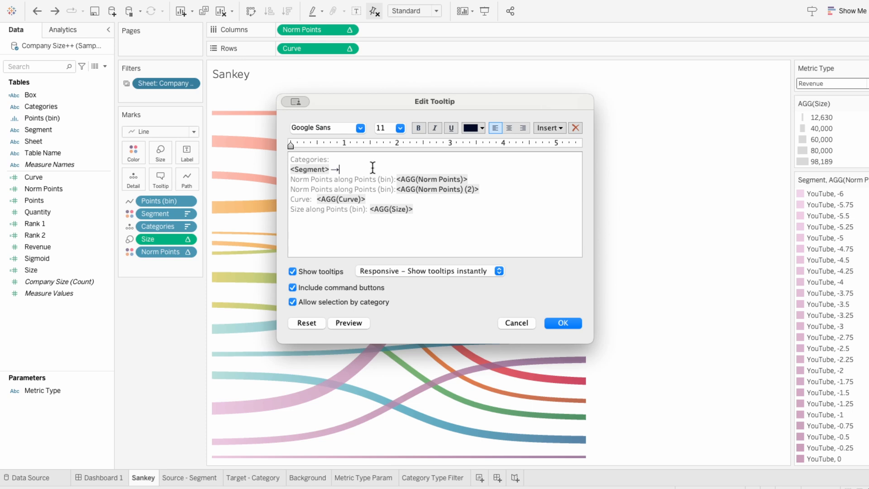
{"action": "key", "text": "super+v"}
{"action": "triple_click", "coordinate": [350, 160]}
{"action": "key", "text": "BackSpace"}
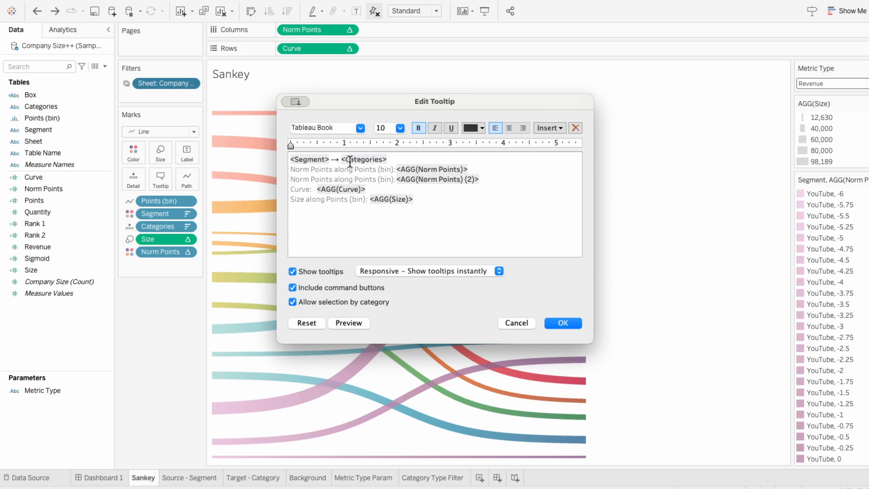
- Delete both Norm Points lines and the Curve line from the tooltip, preview it, and apply the changes
{"action": "left_click_drag", "start_coordinate": [291, 168], "coordinate": [369, 189]}
{"action": "key", "text": "BackSpace"}
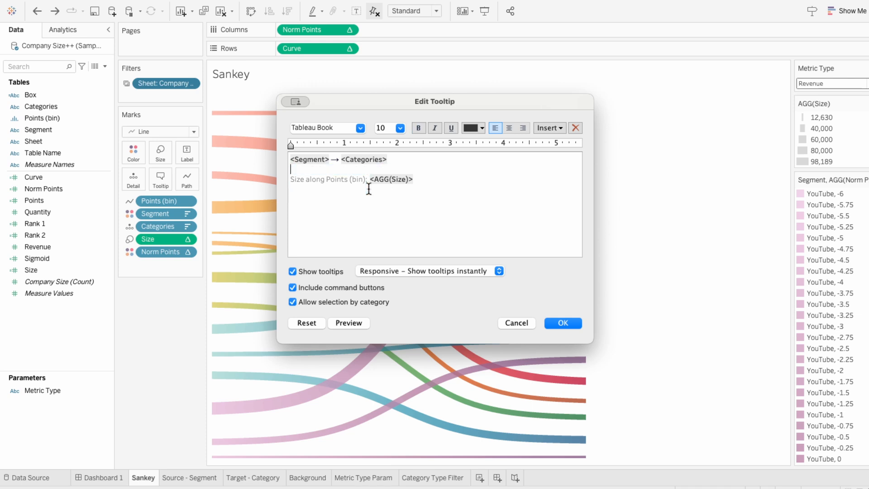
{"action": "left_click", "coordinate": [356, 320]}
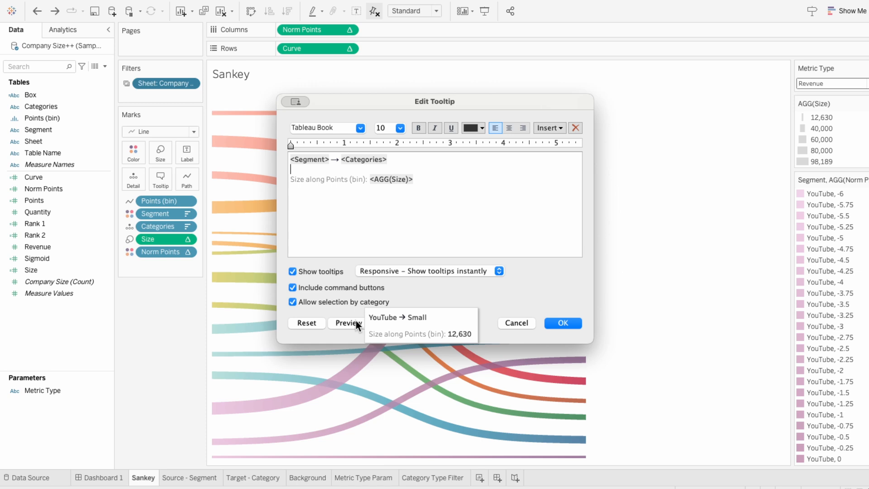
{"action": "left_click", "coordinate": [557, 322]}
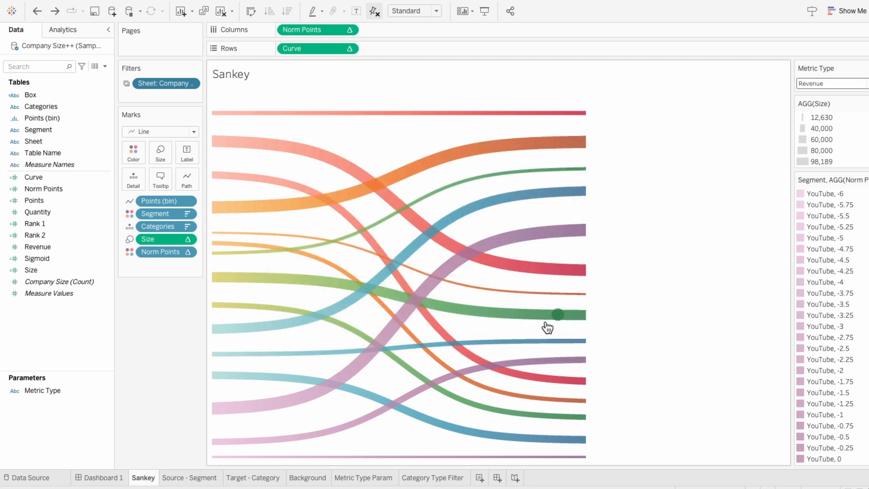
- Duplicate the Size calculation as "Size - Revenue" and replace its [Quantity] ELSE result with NULL
{"action": "right_click", "coordinate": [64, 270]}
{"action": "left_click", "coordinate": [82, 325]}
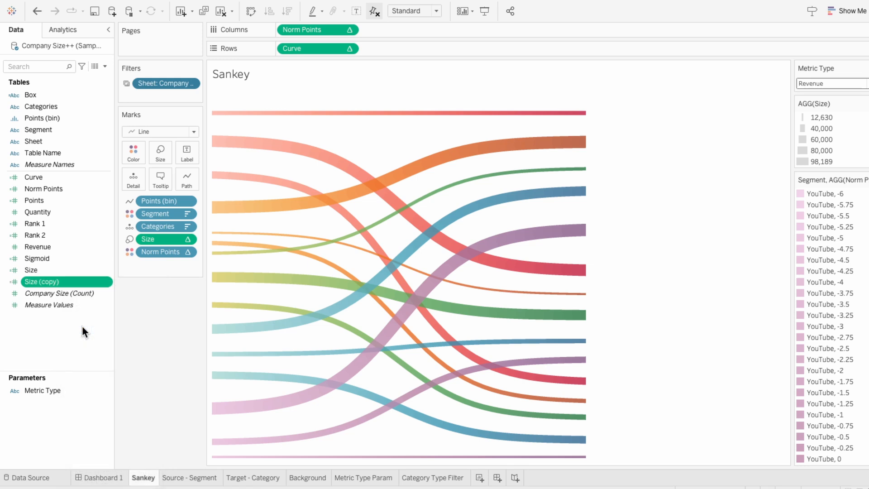
{"action": "right_click", "coordinate": [68, 283]}
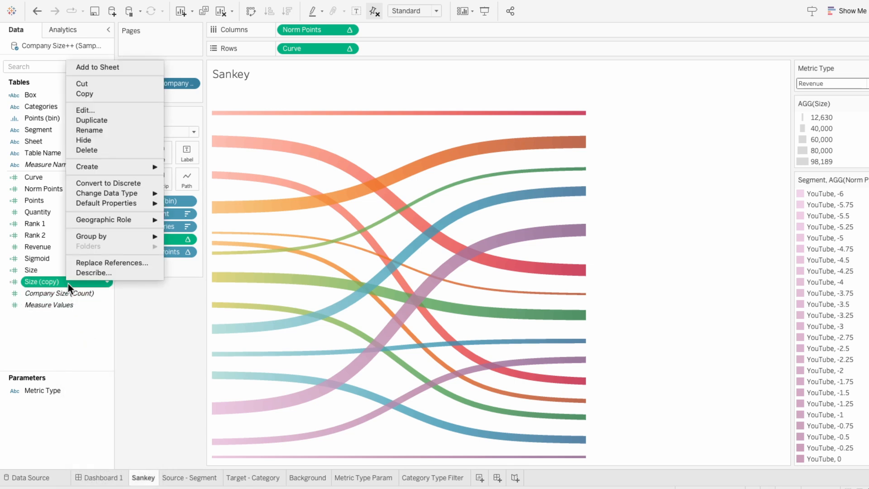
{"action": "left_click", "coordinate": [86, 112]}
{"action": "left_click_drag", "start_coordinate": [256, 133], "coordinate": [310, 135]}
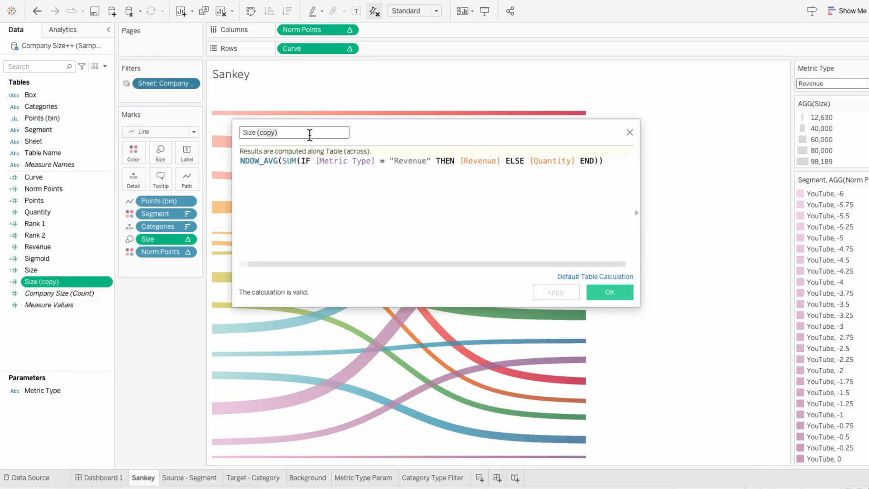
{"action": "type", "text": "- Revenue"}
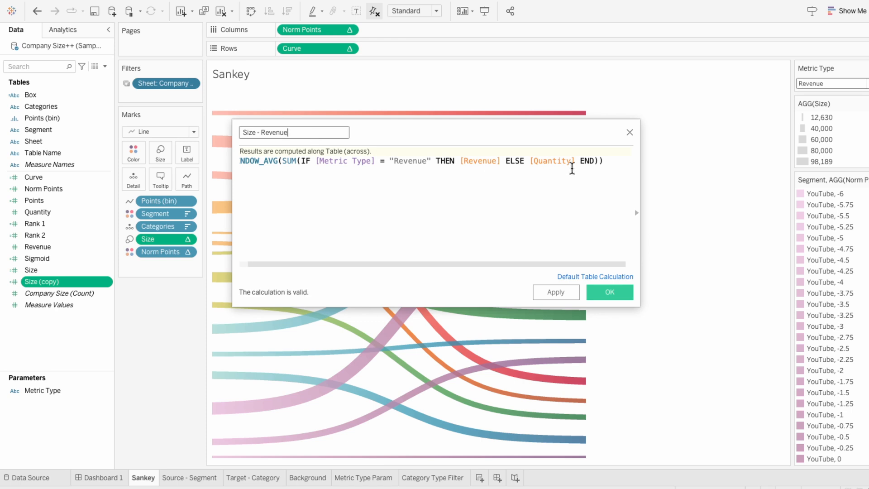
{"action": "double_click", "coordinate": [557, 162]}
{"action": "type", "text": "NULL"}
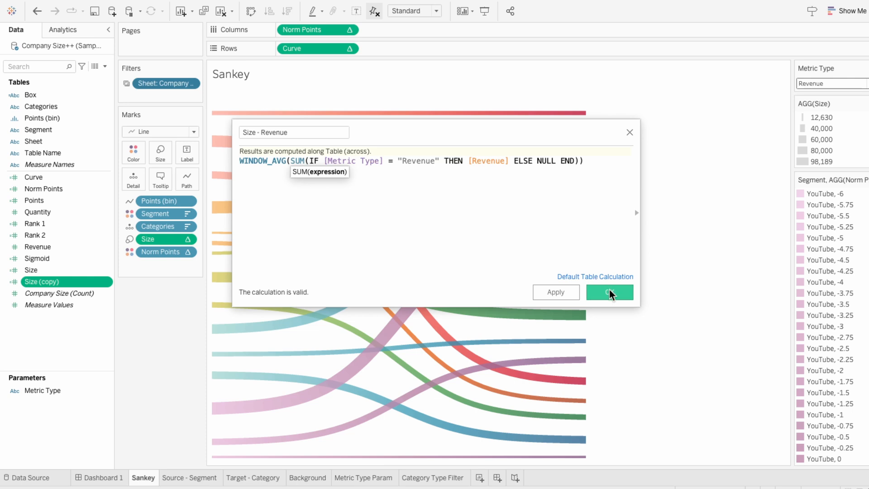
{"action": "left_click", "coordinate": [609, 294]}
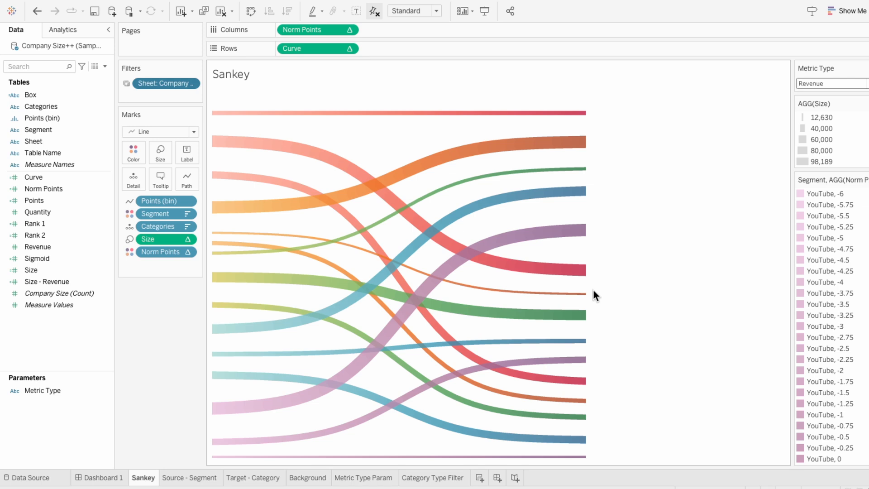
- Duplicate Size - Revenue as "Size - Quantity", testing Metric Type for "Quantity" and returning [Quantity] instead of [Revenue]
{"action": "right_click", "coordinate": [47, 279]}
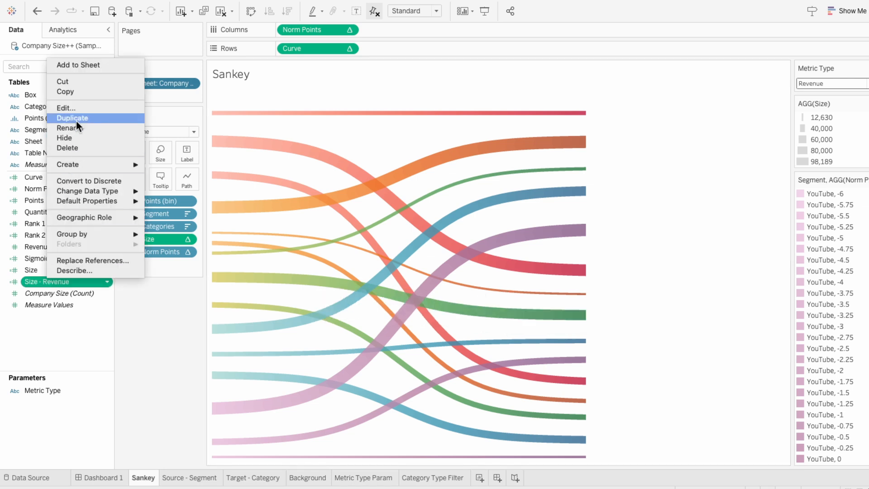
{"action": "left_click", "coordinate": [76, 121]}
{"action": "right_click", "coordinate": [60, 292]}
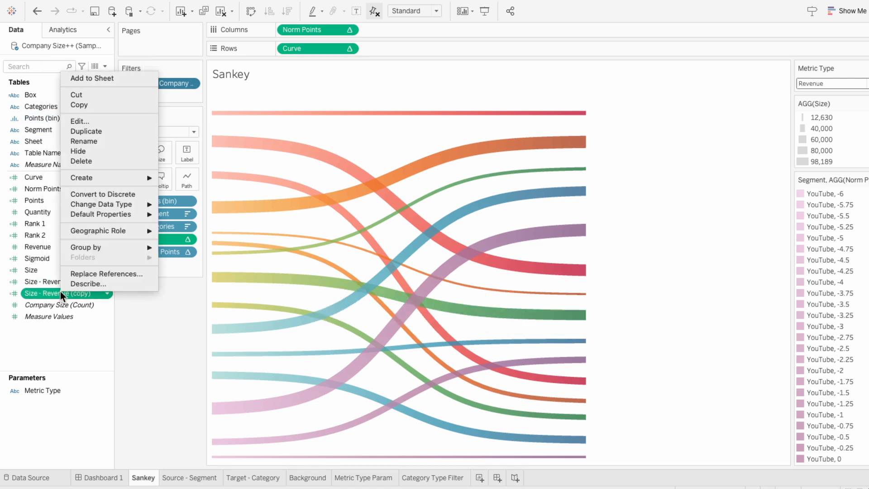
{"action": "left_click", "coordinate": [89, 121]}
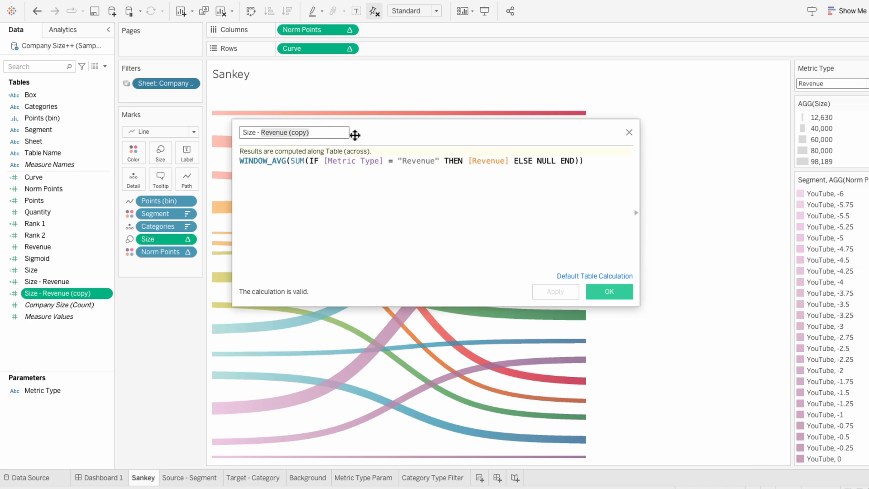
{"action": "type", "text": "Quantity"}
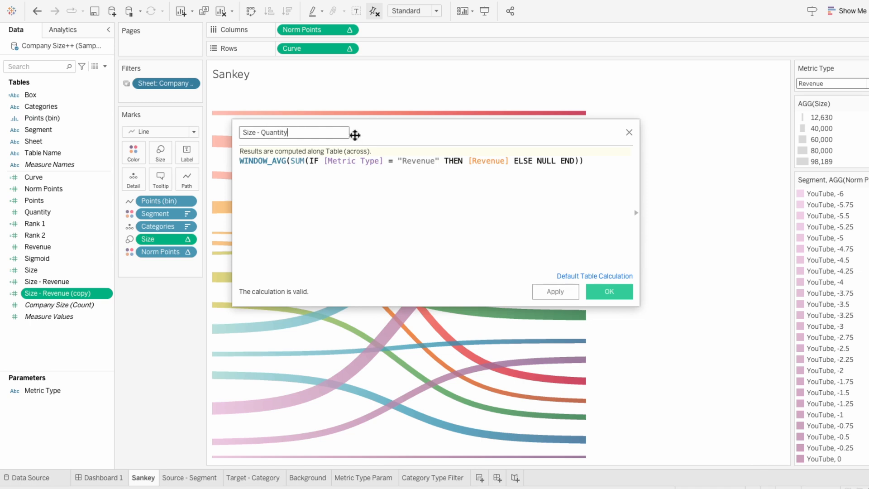
{"action": "double_click", "coordinate": [481, 161]}
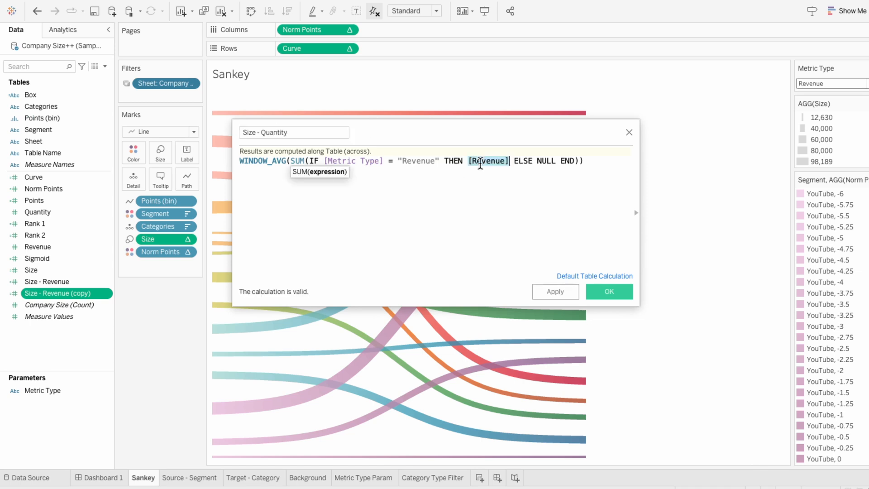
{"action": "type", "text": "qua"}
{"action": "left_click", "coordinate": [482, 172]}
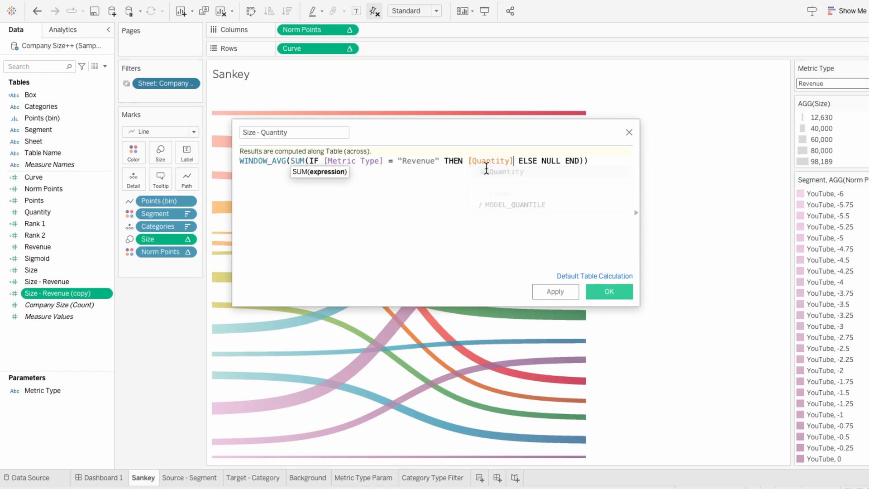
{"action": "double_click", "coordinate": [420, 161]}
{"action": "type", "text": "Quantity"}
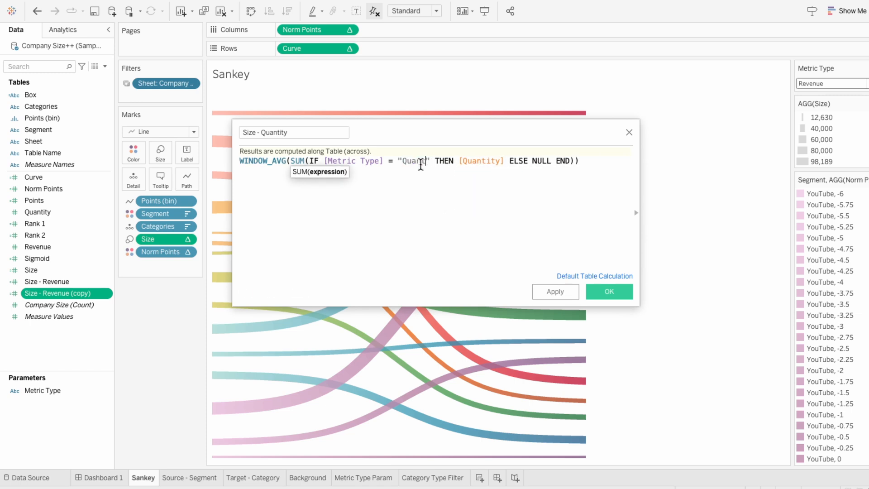
{"action": "left_click", "coordinate": [619, 293]}
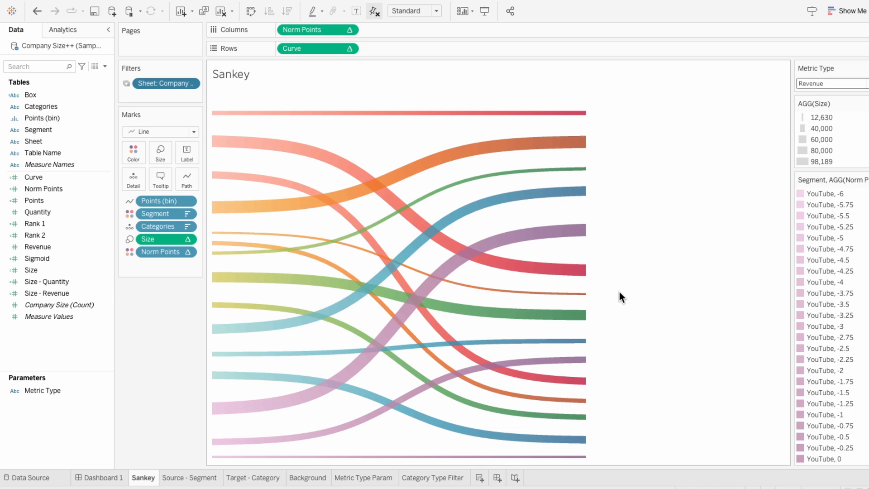
- Add both Size - Quantity and Size - Revenue to the Sankey marks as detail fields
{"action": "left_click", "coordinate": [68, 281]}
{"action": "left_click", "coordinate": [68, 294], "text": "ctrl"}
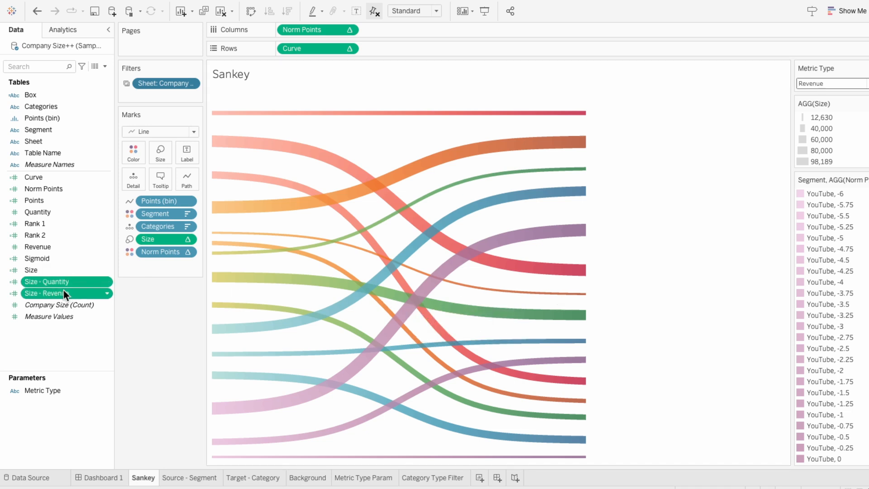
{"action": "left_click_drag", "start_coordinate": [62, 284], "coordinate": [157, 271]}
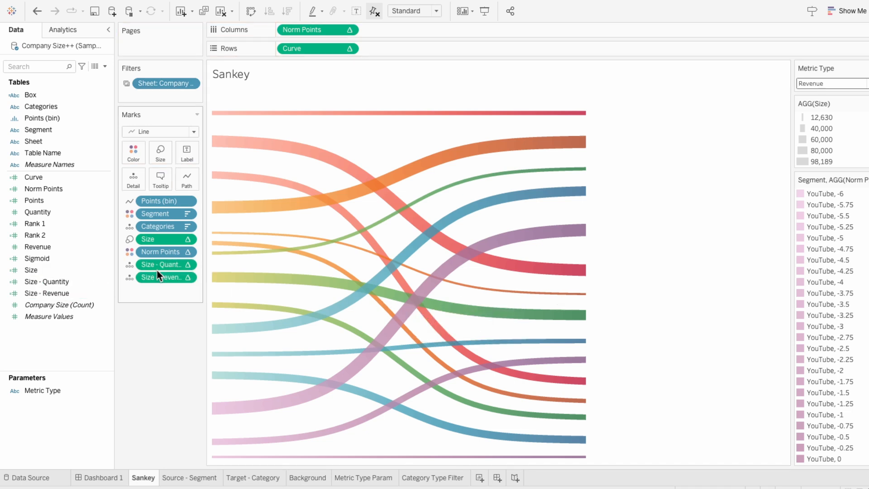
- Insert the AGG(Size - Quantity) and AGG(Size - Revenue) fields side by side on a new tooltip line below the Size line
{"action": "left_click", "coordinate": [159, 180]}
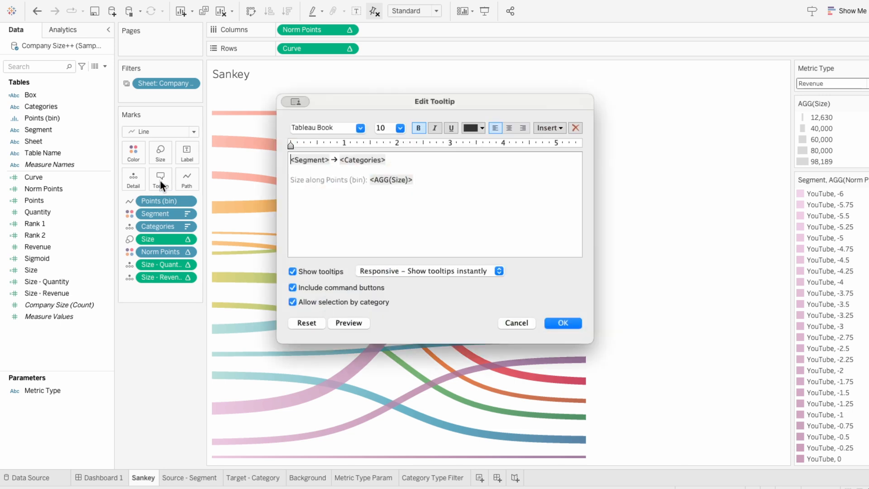
{"action": "left_click", "coordinate": [413, 184]}
{"action": "key", "text": "Return"}
{"action": "left_click", "coordinate": [549, 127]}
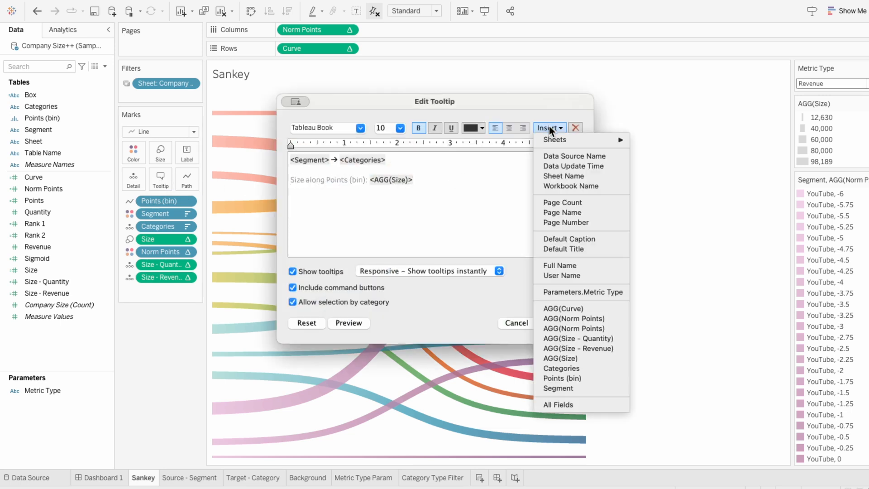
{"action": "left_click", "coordinate": [555, 338]}
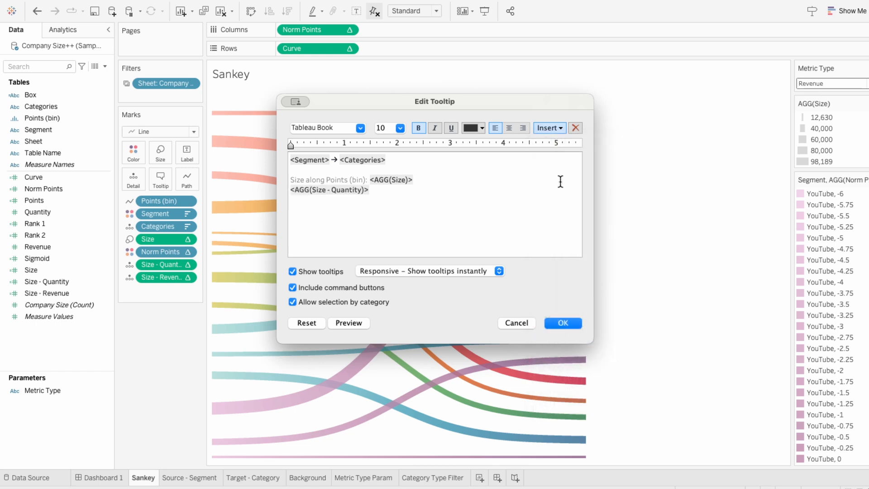
{"action": "left_click", "coordinate": [550, 126]}
{"action": "left_click", "coordinate": [549, 346]}
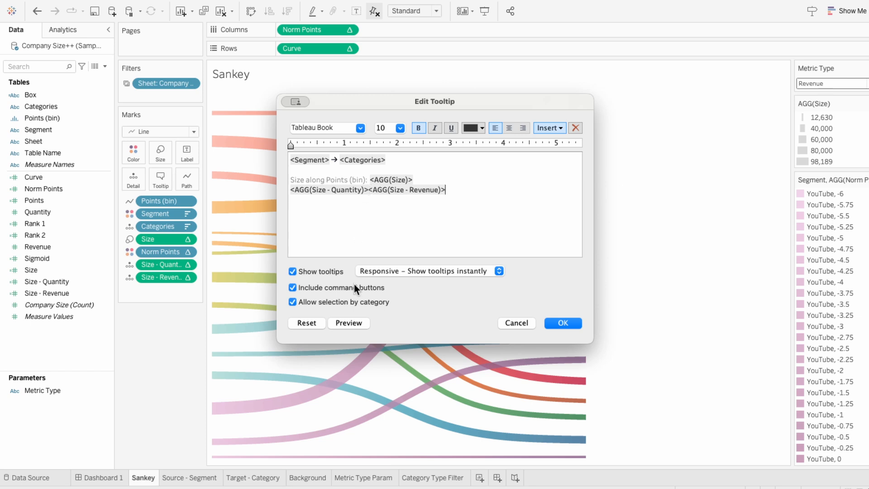
- Preview the tooltip, delete its "Size along Points (bin)" line, apply the changes, and check the tooltip on a flow
{"action": "mouse_move", "coordinate": [350, 320]}
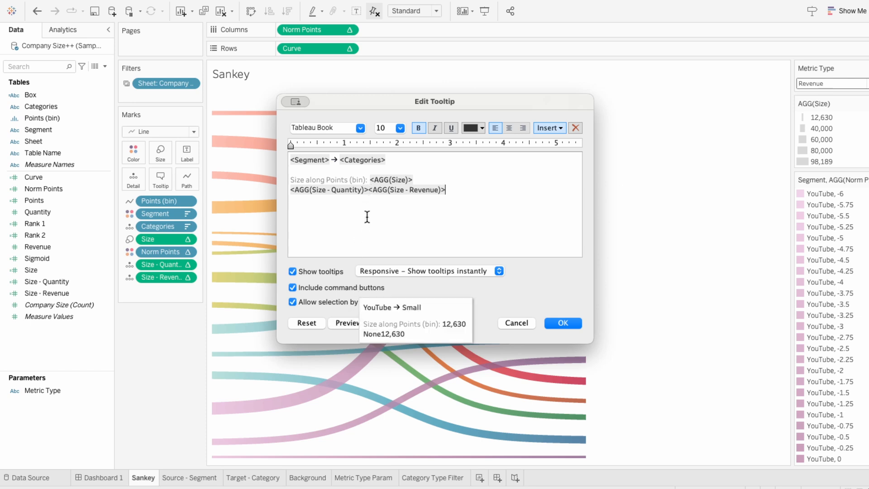
{"action": "triple_click", "coordinate": [372, 177]}
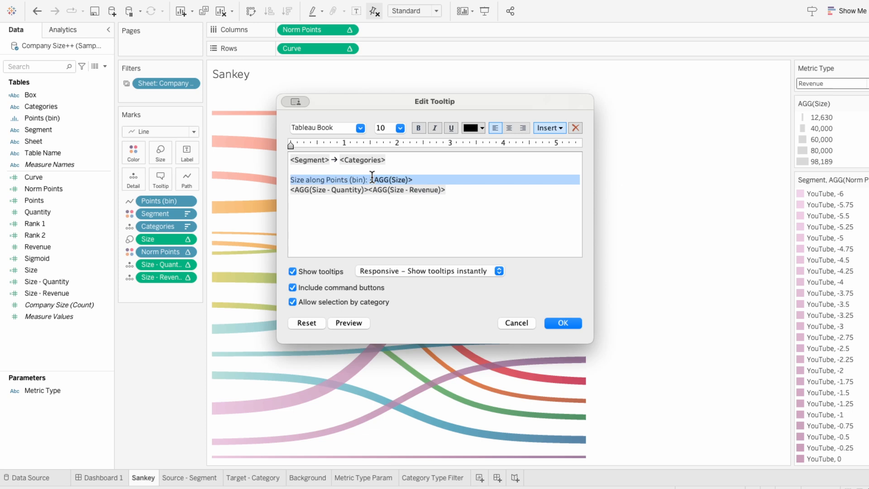
{"action": "key", "text": "BackSpace"}
{"action": "left_click", "coordinate": [552, 321]}
{"action": "mouse_move", "coordinate": [416, 297]}
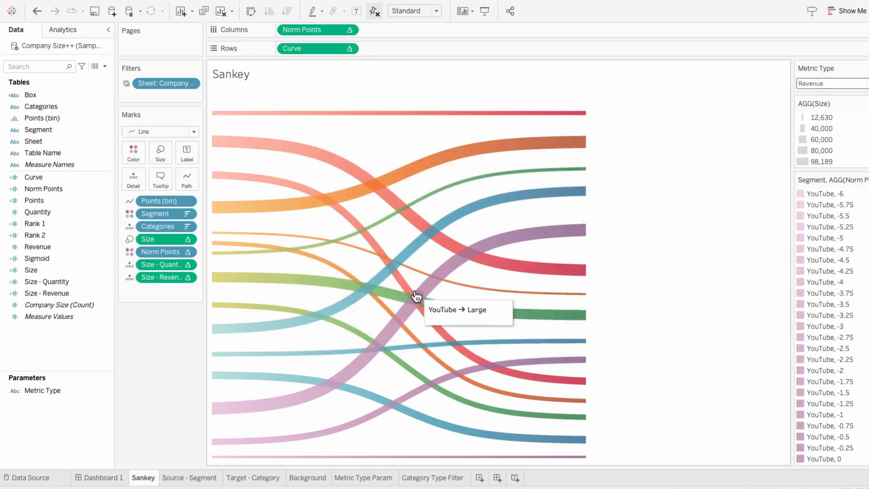
- Set the Size - Quantity and Size - Revenue table calculations on the marks to compute using Points (bin)
{"action": "right_click", "coordinate": [167, 262]}
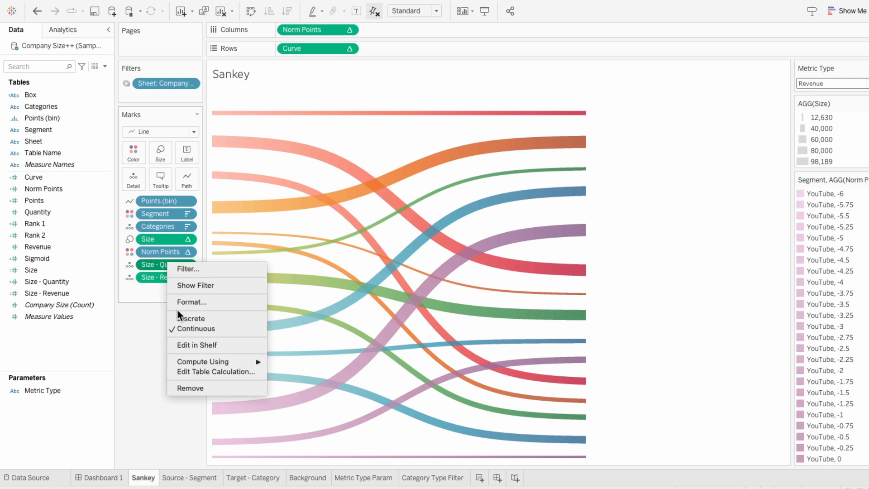
{"action": "mouse_move", "coordinate": [180, 357]}
{"action": "left_click", "coordinate": [284, 390]}
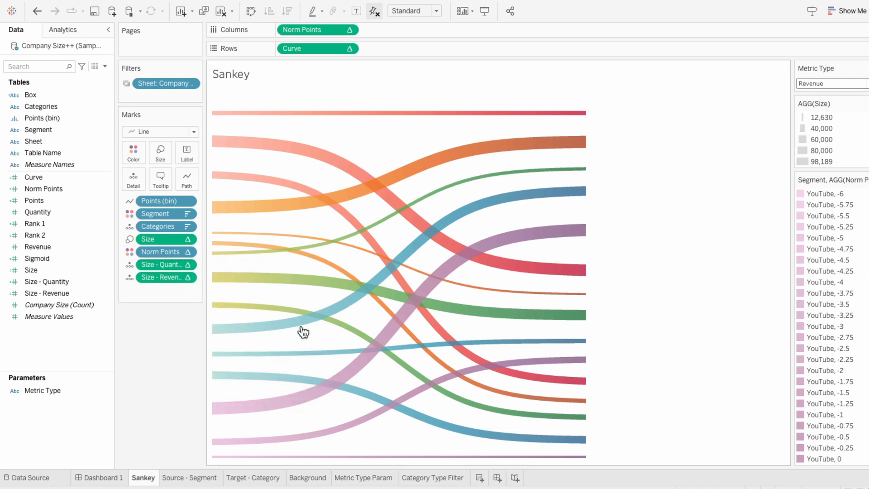
{"action": "right_click", "coordinate": [164, 278]}
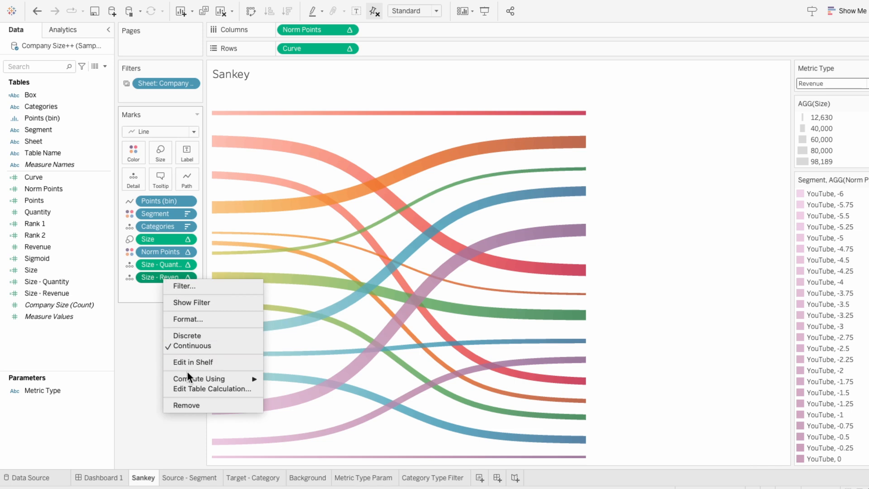
{"action": "mouse_move", "coordinate": [189, 379]}
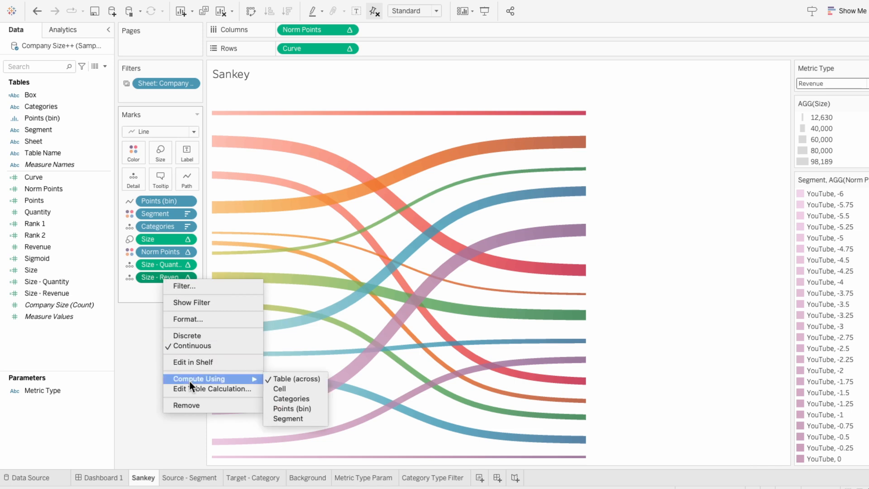
{"action": "left_click", "coordinate": [276, 408]}
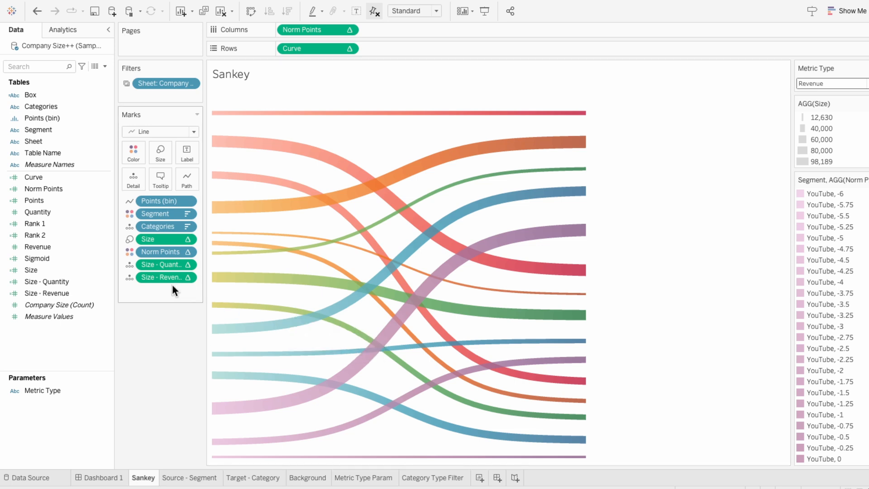
- Set the default number format of Size - Revenue to Currency (Custom) with 0 decimal places
{"action": "right_click", "coordinate": [63, 290]}
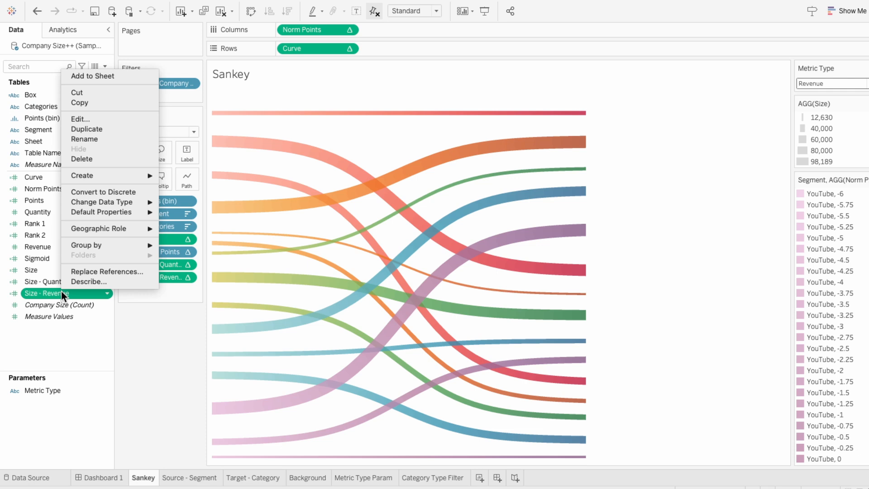
{"action": "mouse_move", "coordinate": [86, 212]}
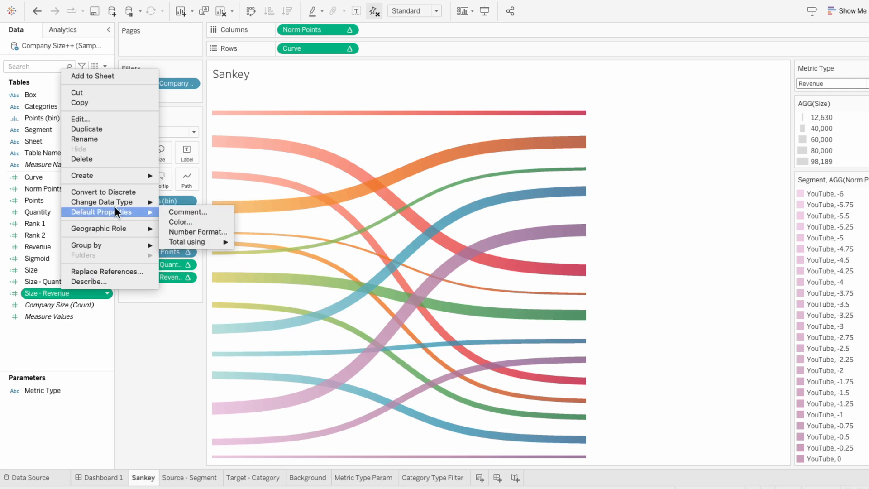
{"action": "left_click", "coordinate": [177, 230]}
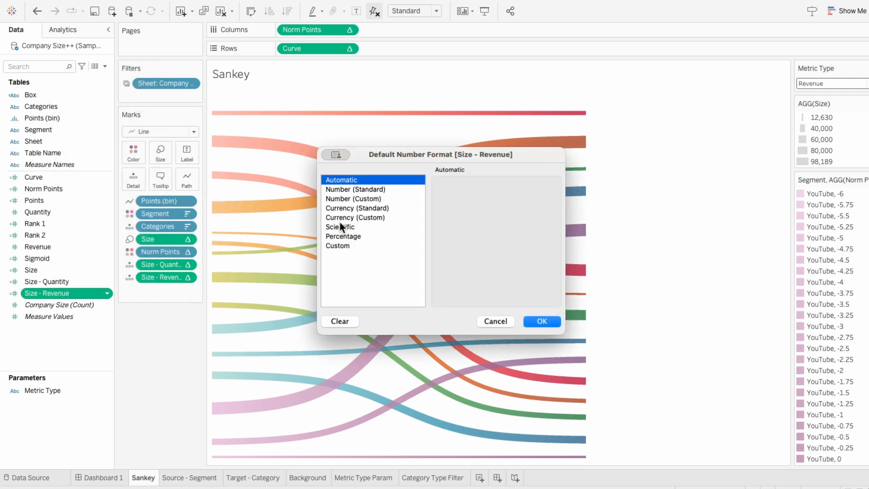
{"action": "left_click", "coordinate": [349, 218]}
{"action": "left_click", "coordinate": [468, 201]}
{"action": "left_click", "coordinate": [468, 201]}
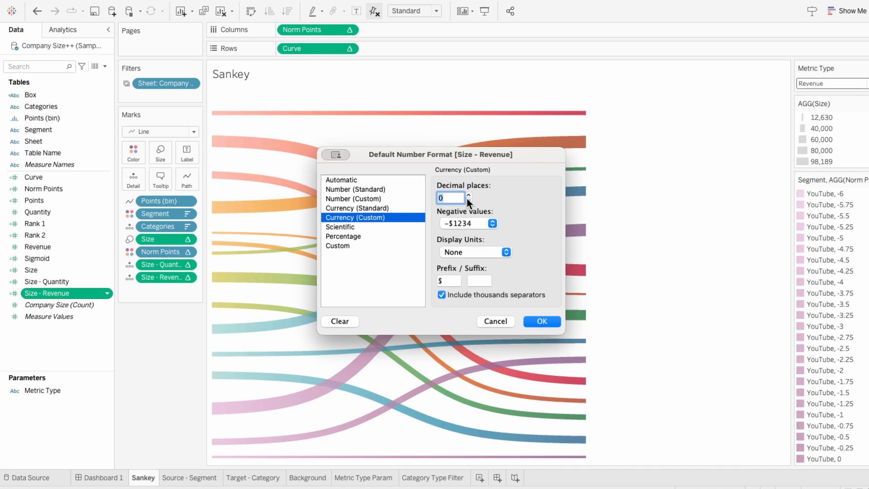
{"action": "left_click", "coordinate": [542, 322]}
- Check a flow's tooltip, switch the Metric Type parameter to Quantity, and check the Hardware → Large tooltip
{"action": "mouse_move", "coordinate": [522, 272]}
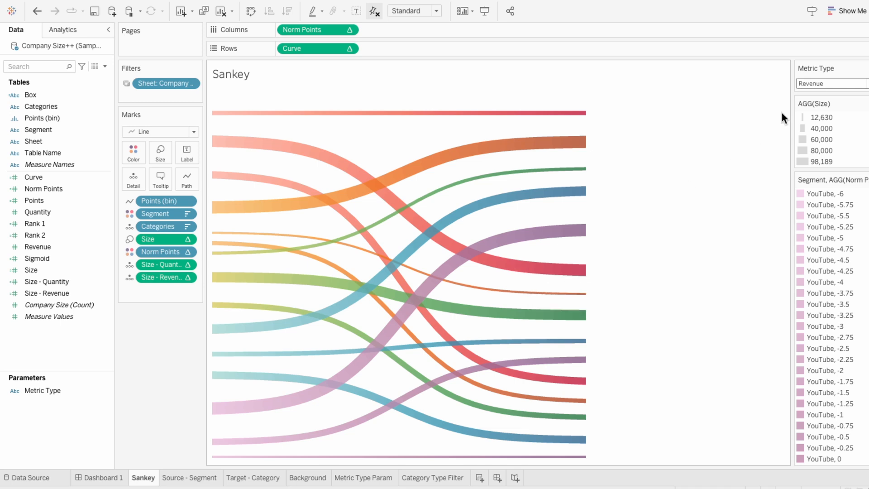
{"action": "left_click", "coordinate": [820, 82]}
{"action": "left_click", "coordinate": [819, 104]}
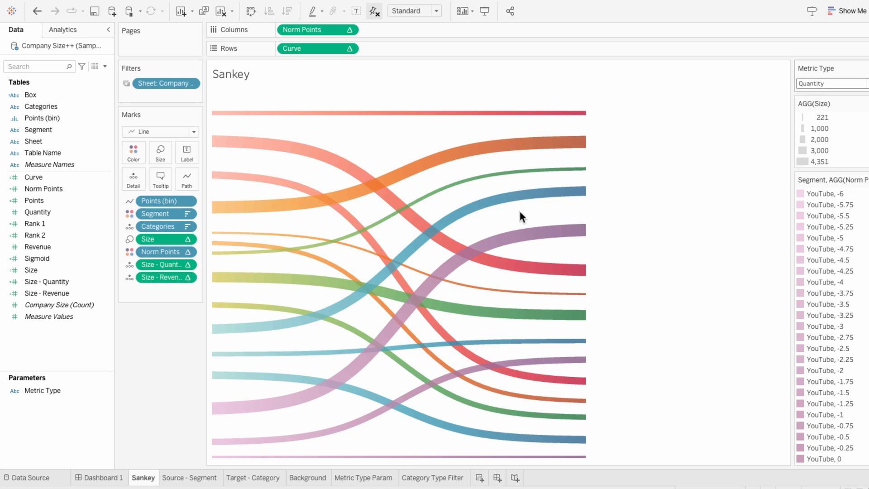
{"action": "mouse_move", "coordinate": [521, 184]}
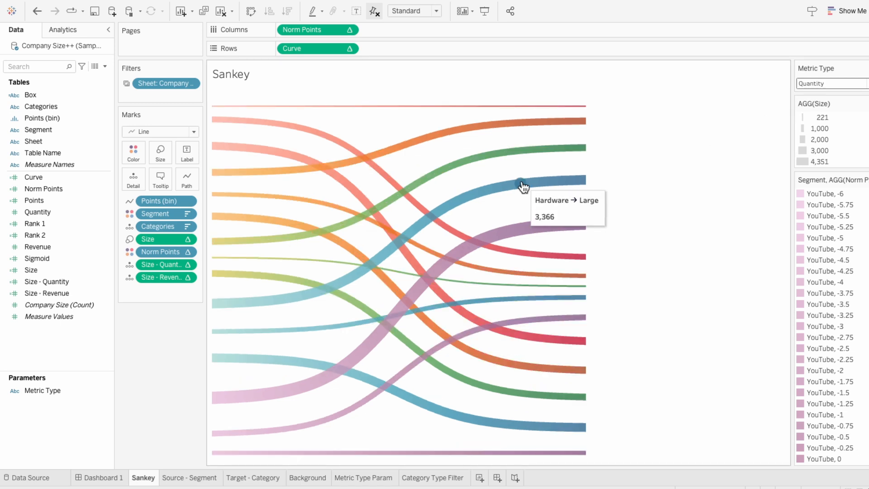
- Check the YouTube → Large tooltip, then set the Metric Type parameter to Revenue and return to Dashboard 1
{"action": "mouse_move", "coordinate": [531, 233]}
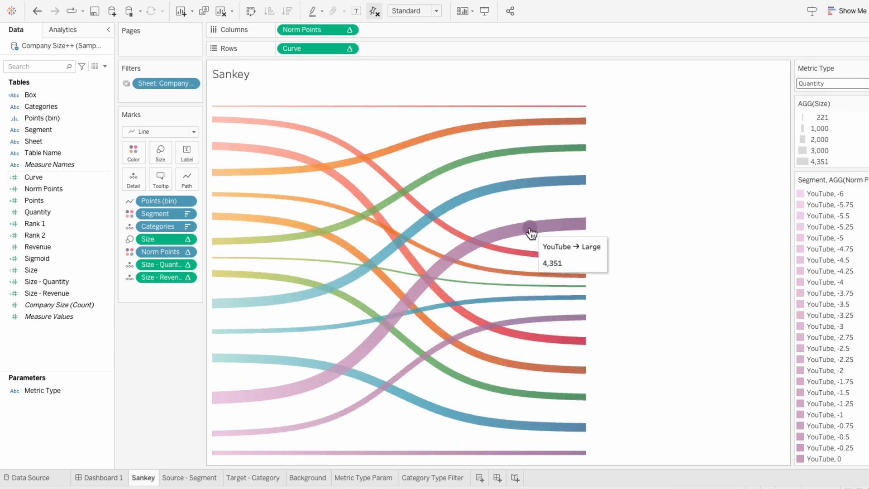
{"action": "left_click", "coordinate": [820, 86]}
{"action": "left_click", "coordinate": [824, 92]}
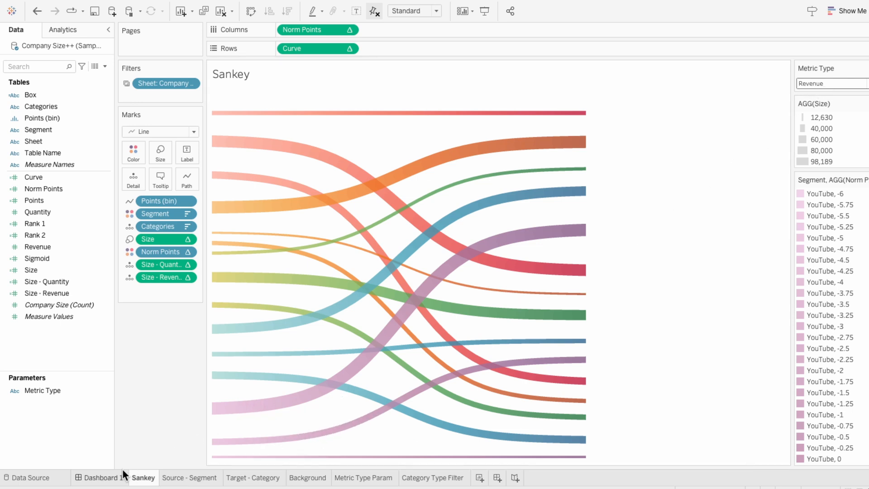
{"action": "left_click", "coordinate": [109, 479]}
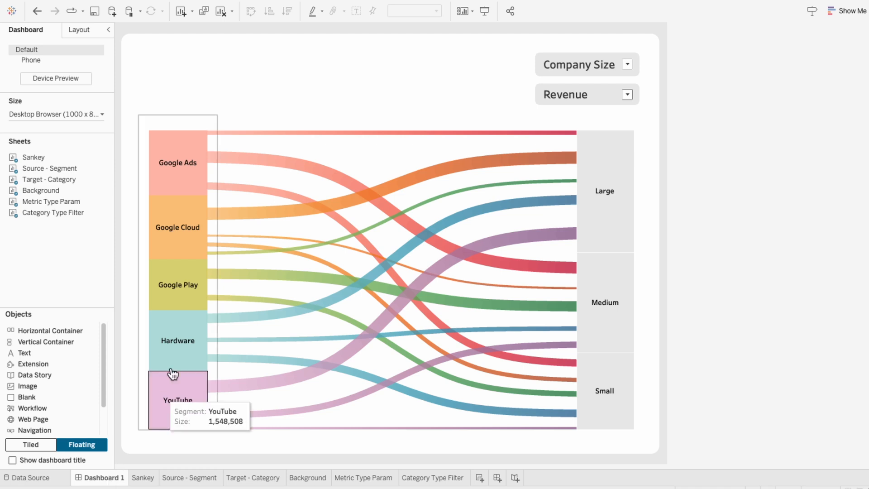
{"action": "mouse_move", "coordinate": [252, 277]}
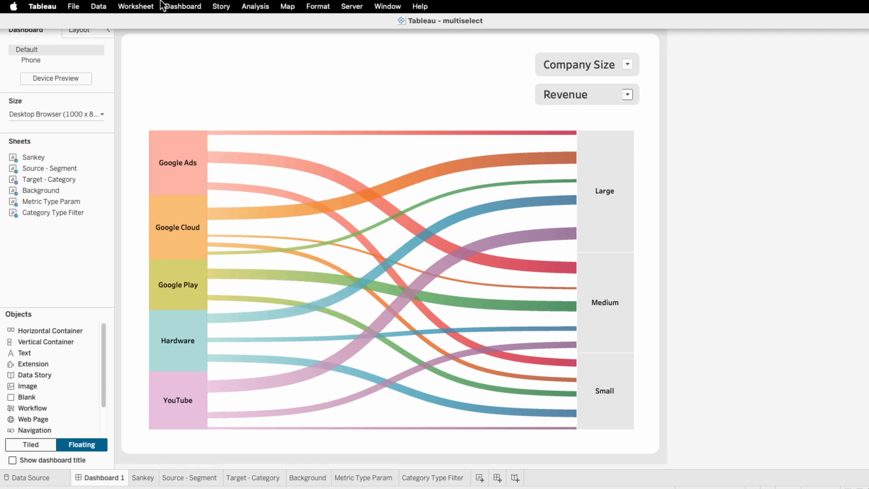
- Add a highlight action to the dashboard, excluding Background, Category Type Filter and Metric Type Param from its source sheets
{"action": "left_click", "coordinate": [182, 6]}
{"action": "left_click", "coordinate": [181, 168]}
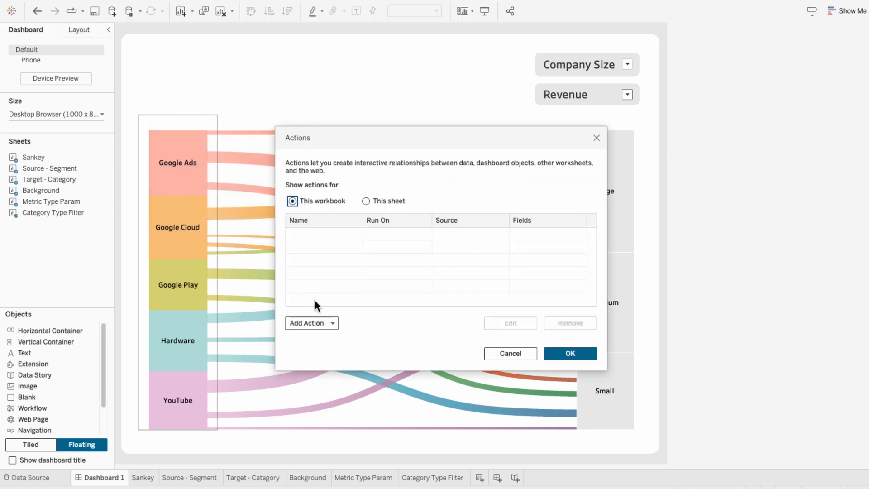
{"action": "left_click", "coordinate": [321, 320]}
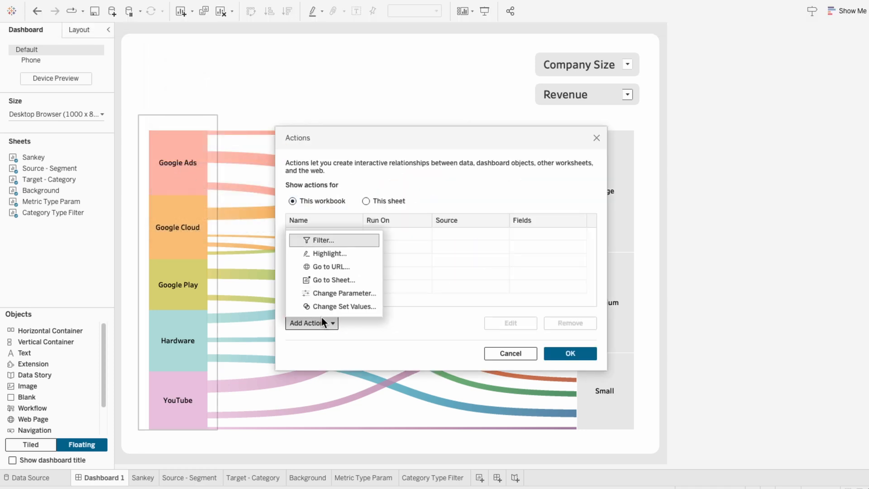
{"action": "left_click", "coordinate": [324, 256]}
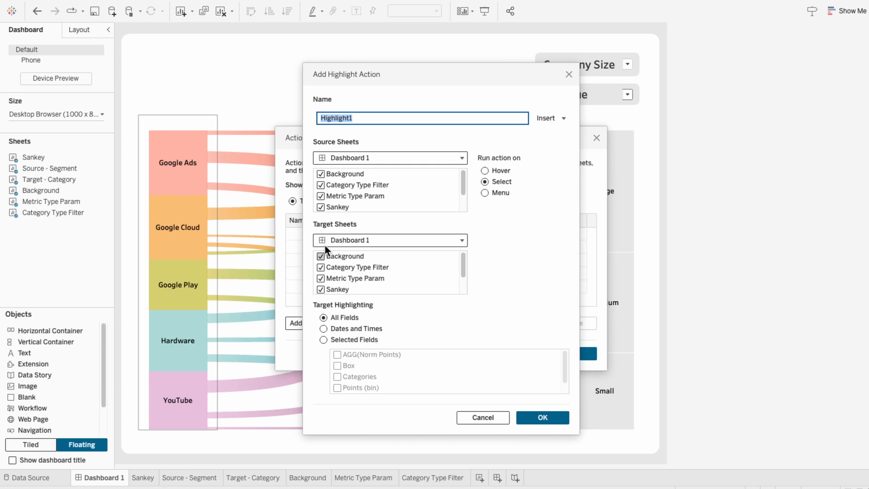
{"action": "left_click", "coordinate": [321, 174]}
{"action": "left_click", "coordinate": [321, 185]}
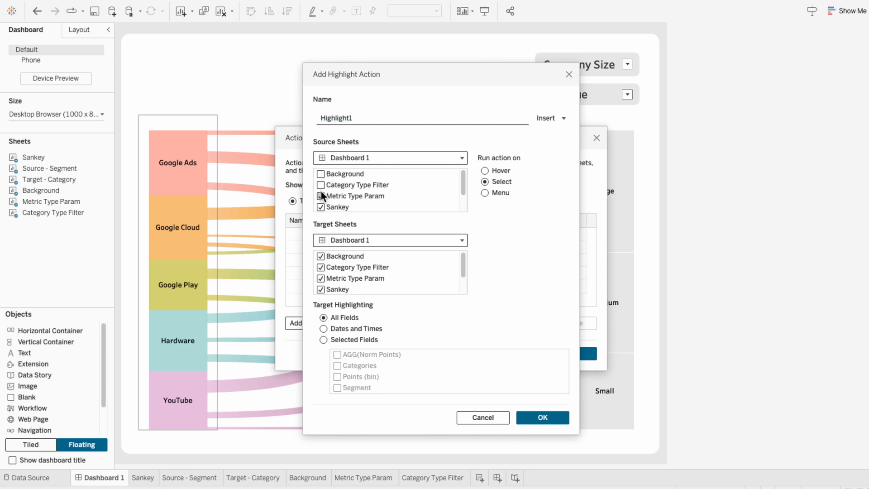
{"action": "left_click", "coordinate": [321, 195]}
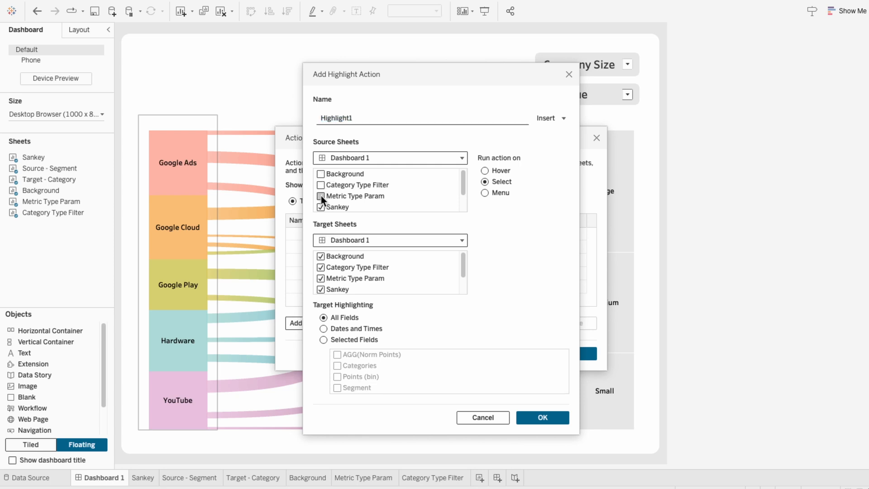
- Exclude Category Type Filter and Metric Type Param from the highlight action's target sheets and set it to run on Hover
{"action": "left_click", "coordinate": [321, 267]}
{"action": "left_click", "coordinate": [326, 277]}
{"action": "scroll", "coordinate": [330, 280], "scroll_direction": "down", "scroll_amount": 1}
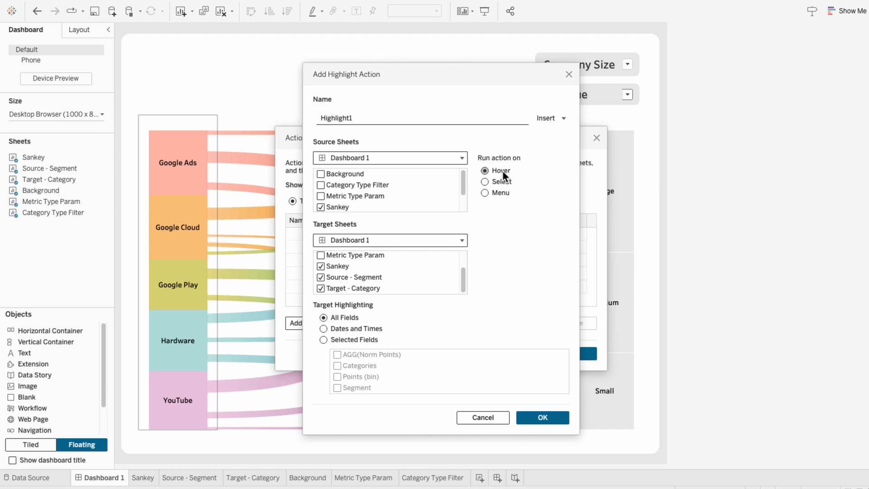
- Restrict the target highlighting to the selected fields Categories and Segment, and save the highlight action
{"action": "left_click", "coordinate": [360, 339]}
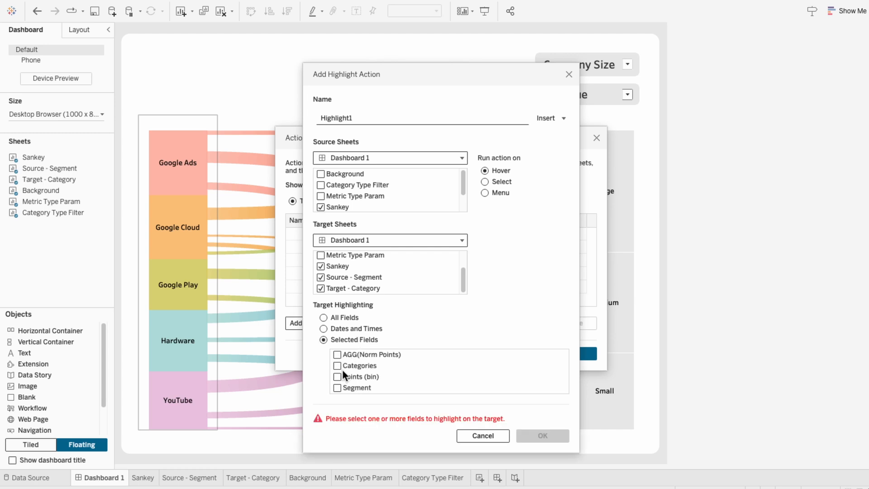
{"action": "left_click", "coordinate": [337, 366]}
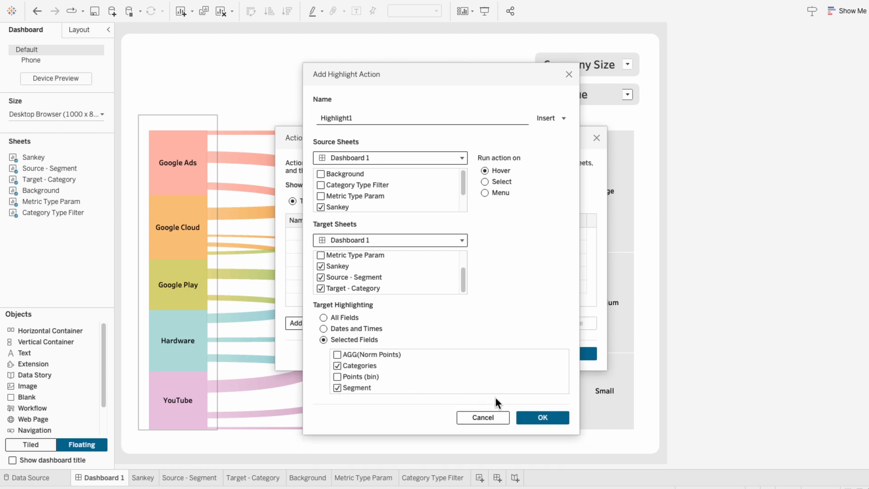
{"action": "left_click", "coordinate": [541, 416]}
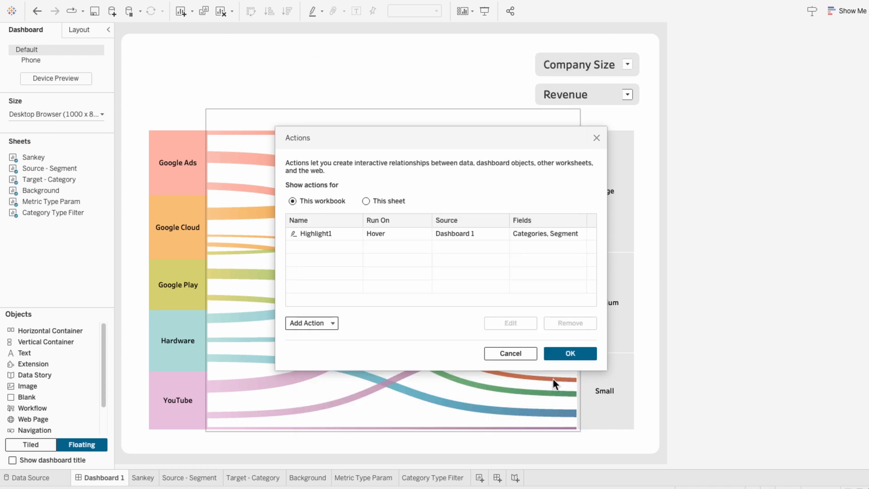
{"action": "left_click", "coordinate": [569, 357]}
- Test the hover highlighting on the YouTube → Large and Google Cloud → Large flows, the Google Cloud segment and the Medium category
{"action": "mouse_move", "coordinate": [445, 260]}
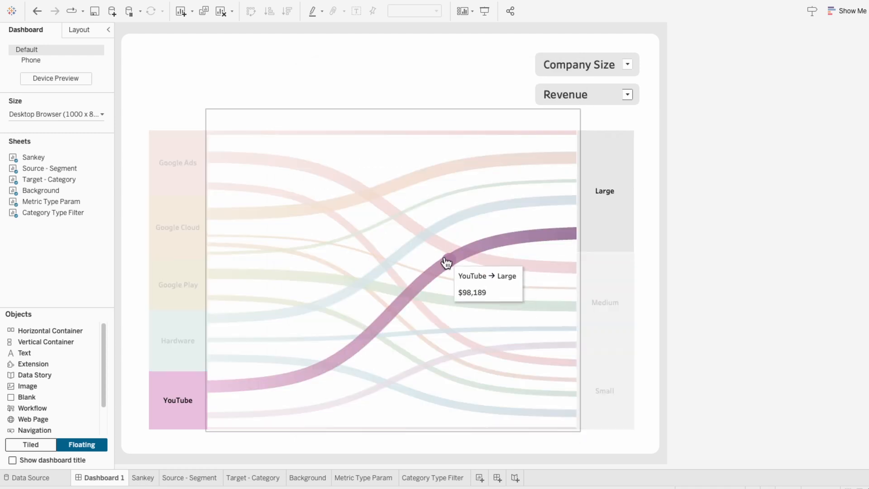
{"action": "mouse_move", "coordinate": [446, 225]}
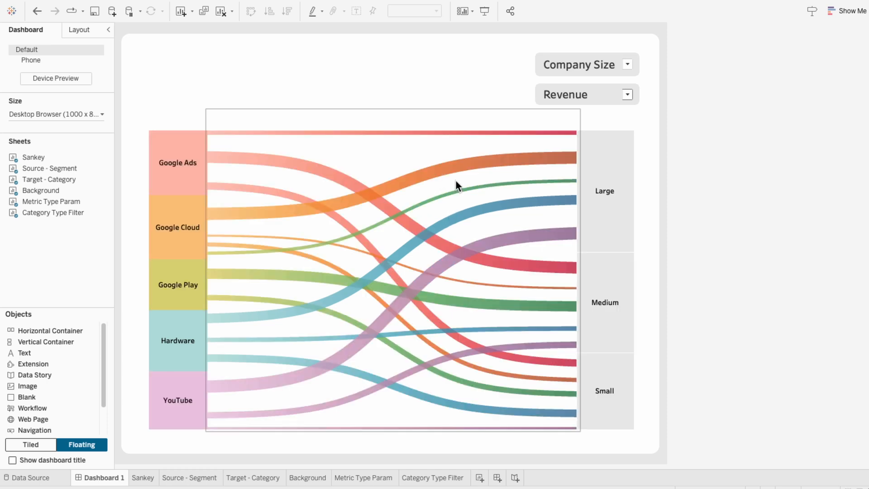
{"action": "mouse_move", "coordinate": [457, 175]}
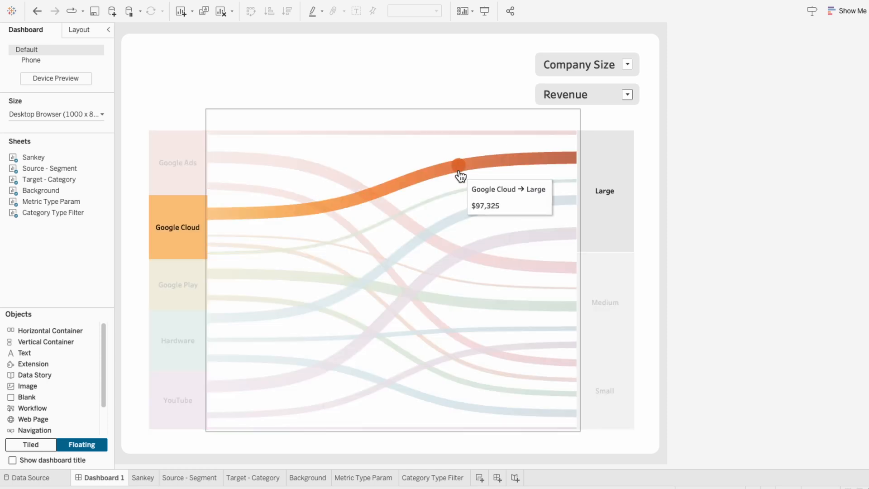
{"action": "mouse_move", "coordinate": [173, 233]}
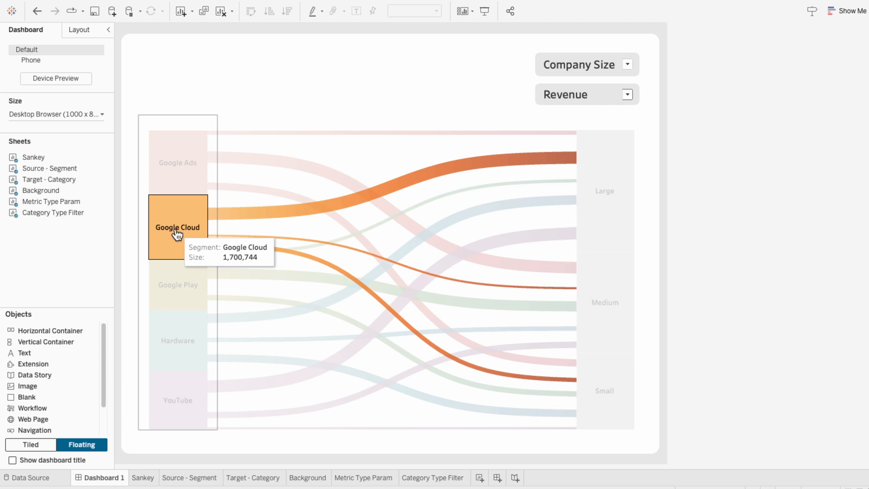
{"action": "mouse_move", "coordinate": [588, 296]}
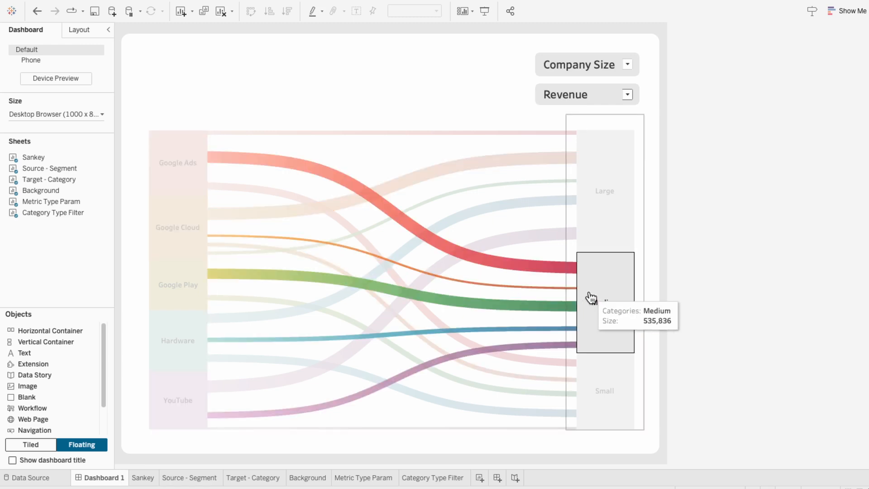